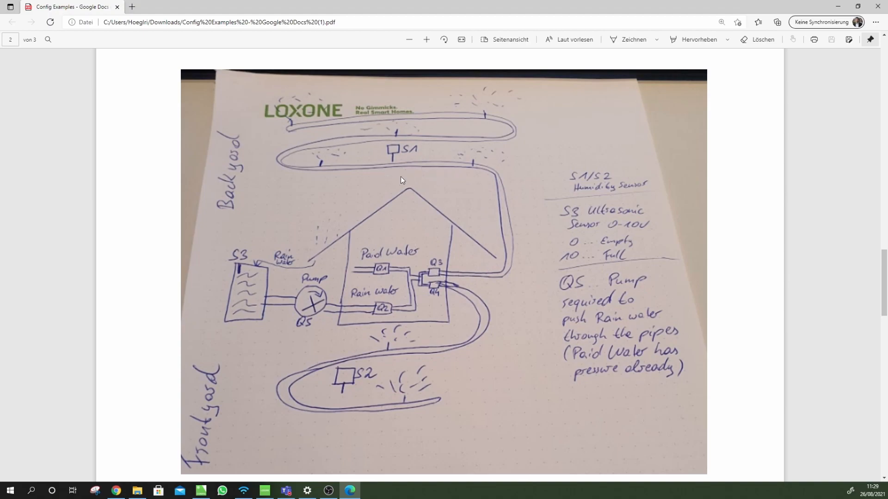
In the PDF spec, highlight the valve's 'Power (24V) =' line to check its power rating
scroll(407, 227, "up", 12)
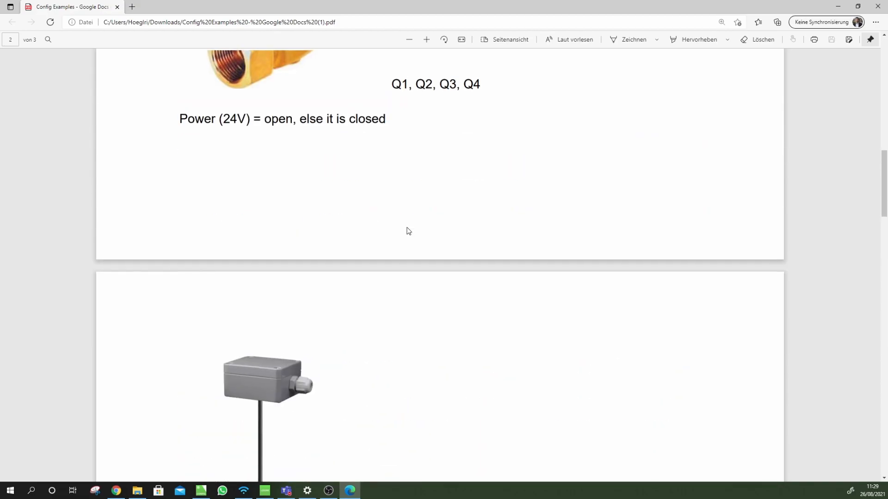
scroll(409, 231, "up", 6)
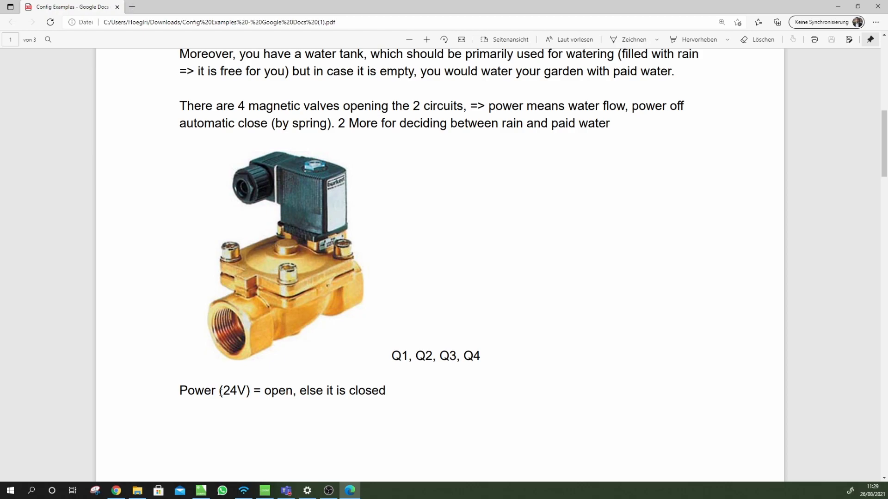
left_click_drag(181, 390, 187, 391)
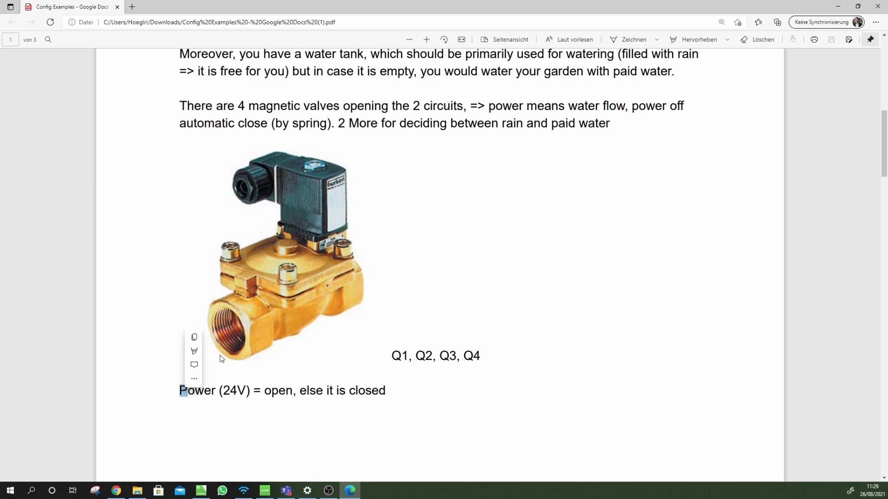
left_click(466, 263)
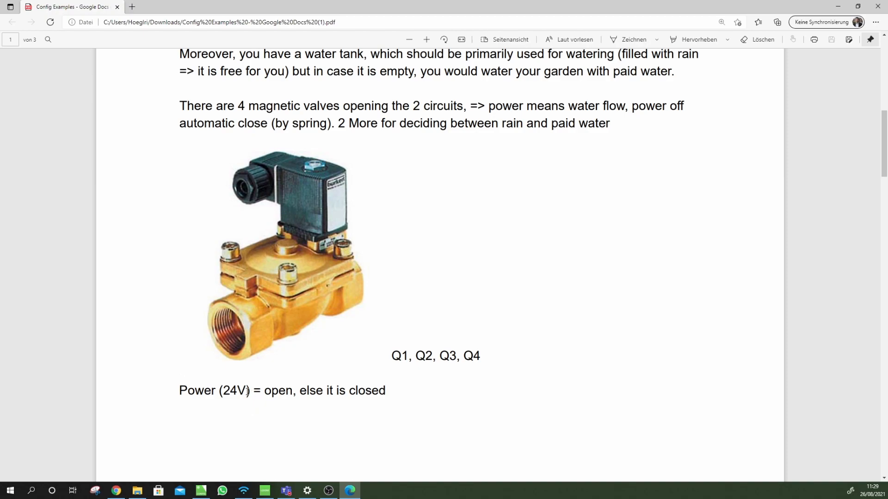
left_click_drag(180, 390, 261, 392)
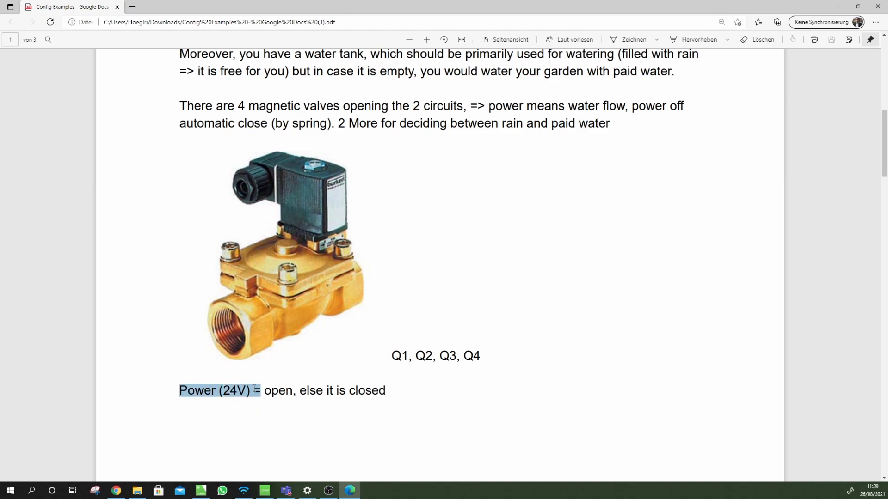
left_click(293, 393)
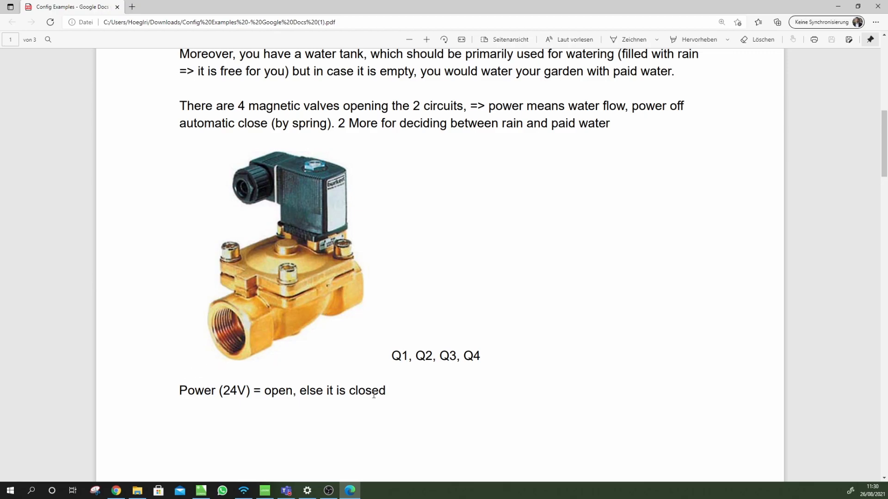
Check the sensor's 0-10V description, then scroll down to the backyard sketch
scroll(370, 376, "down", 10)
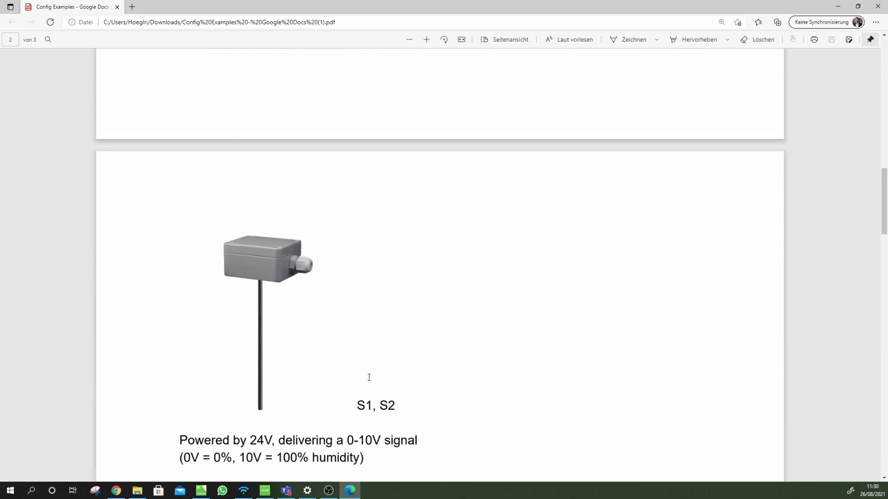
scroll(393, 361, "down", 2)
scroll(411, 324, "up", 2)
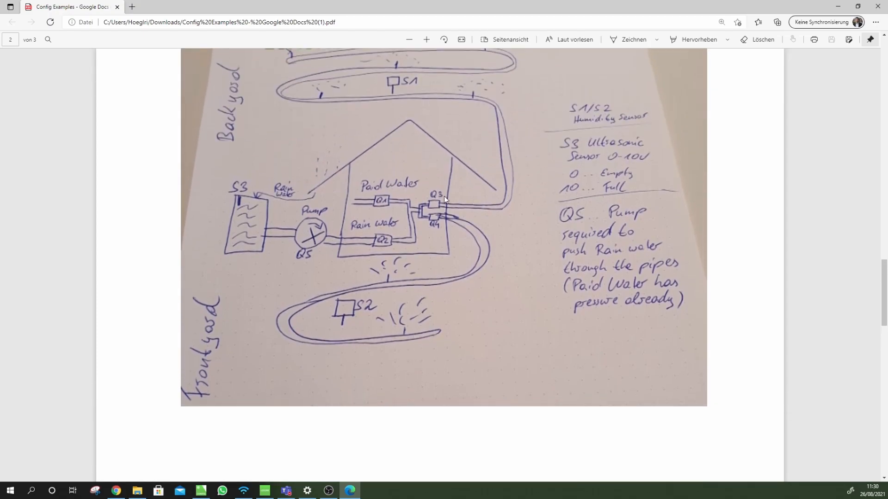
scroll(466, 212, "up", 2)
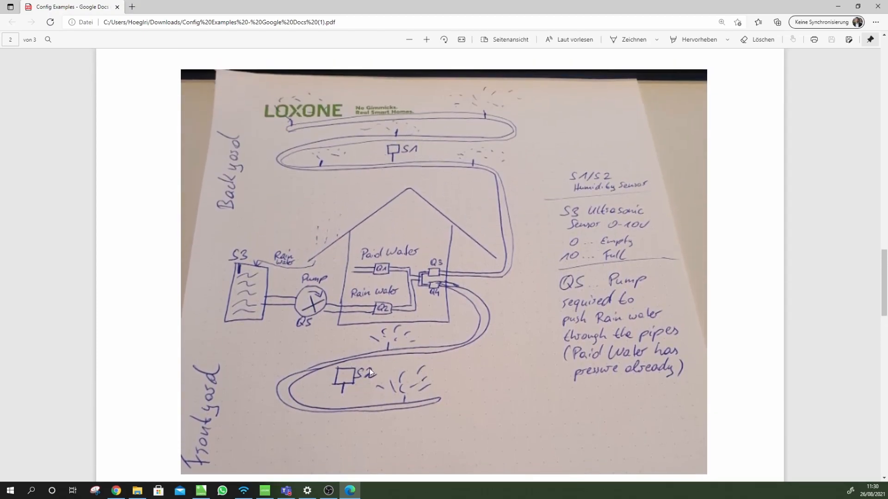
scroll(369, 371, "up", 12)
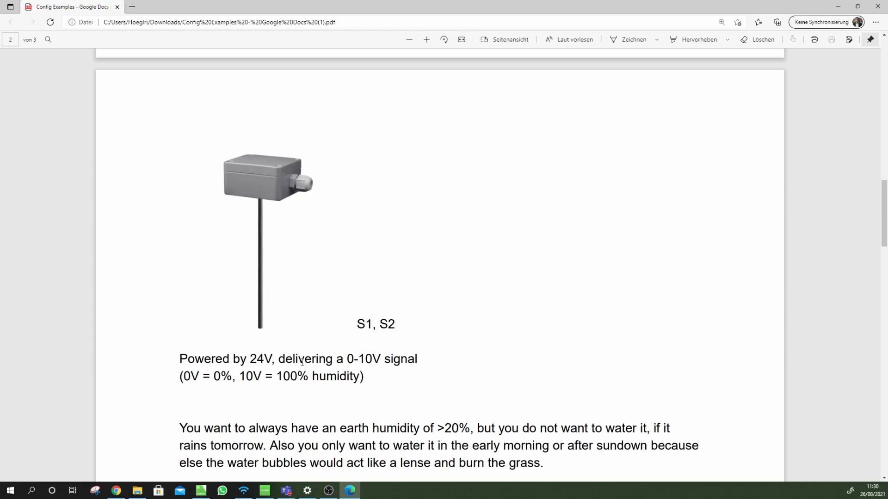
left_click_drag(348, 359, 381, 362)
left_click(416, 381)
scroll(444, 349, "down", 8)
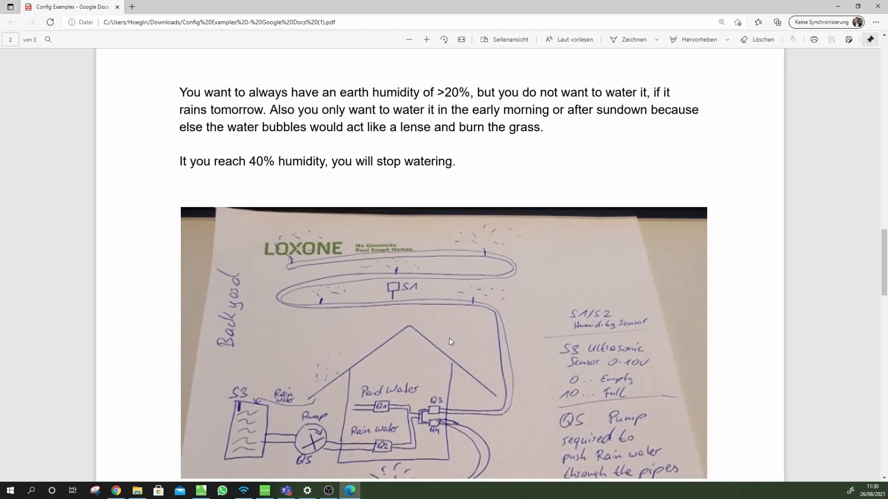
scroll(451, 341, "down", 3)
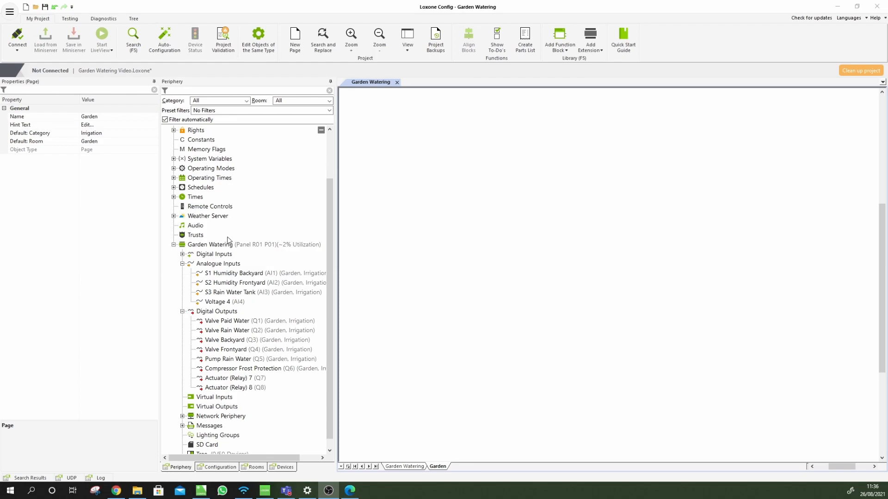
left_click(226, 321)
left_click(143, 120)
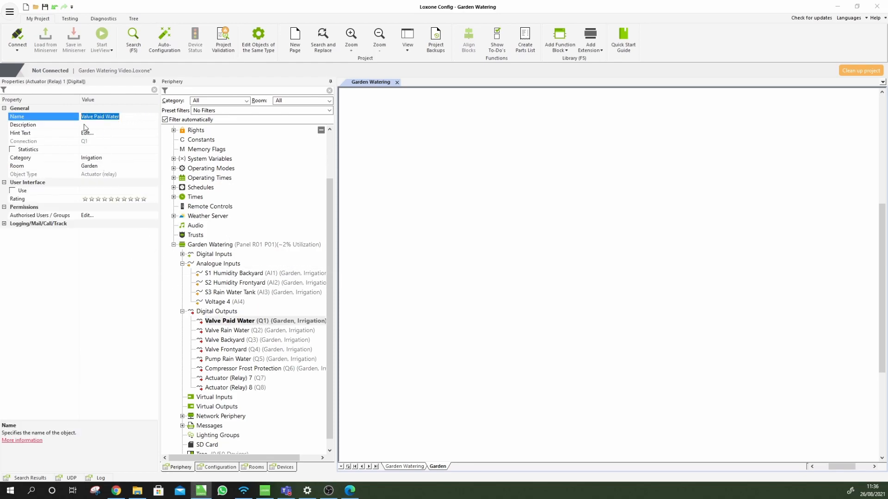
left_click(227, 331)
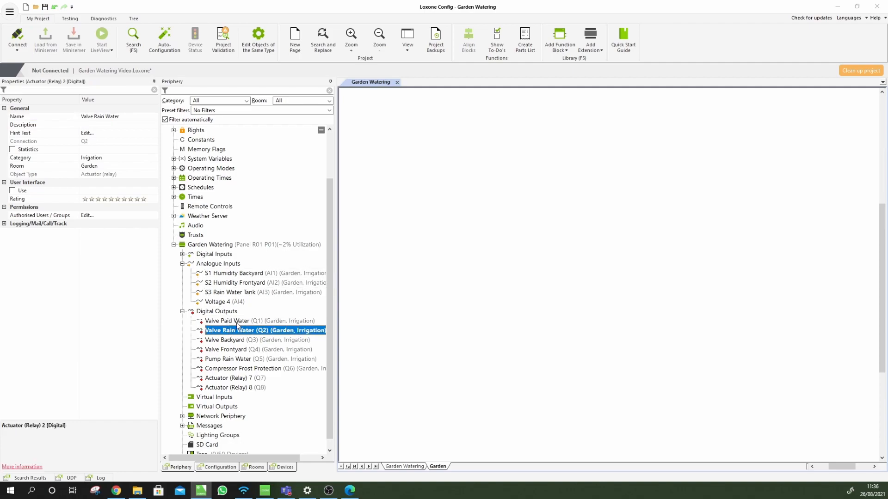
left_click(233, 360)
left_click(226, 273)
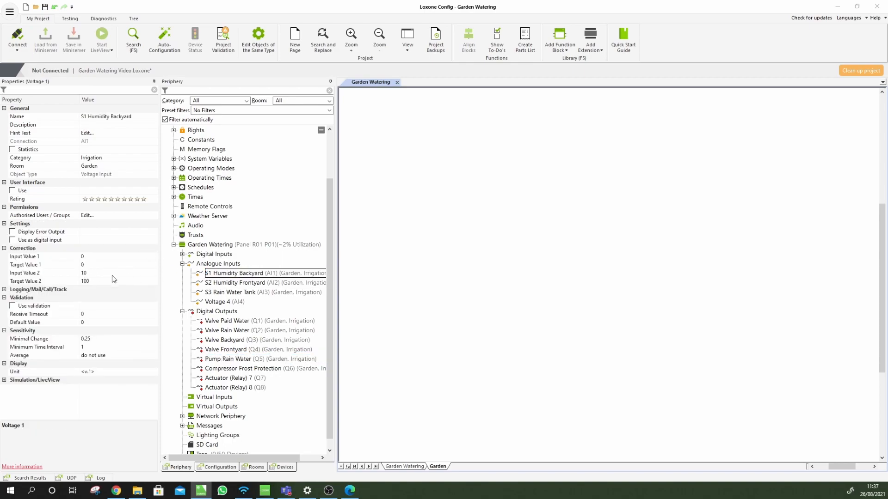
left_click(101, 257)
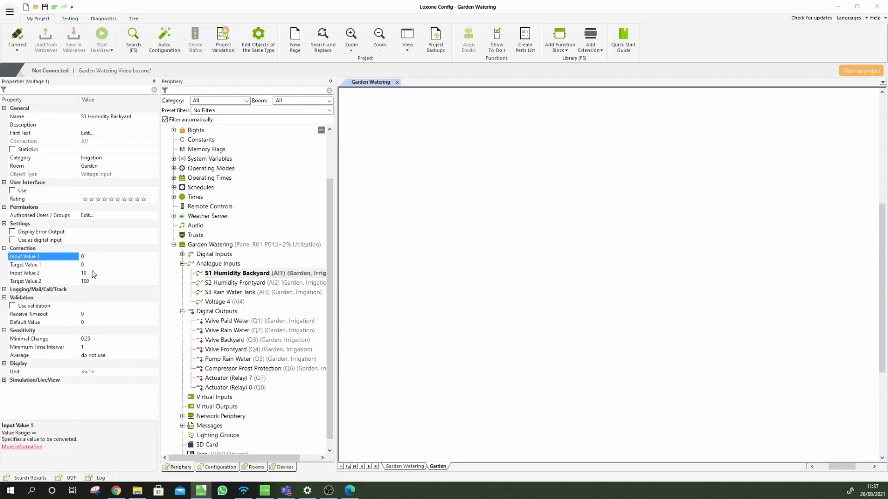
left_click(73, 275)
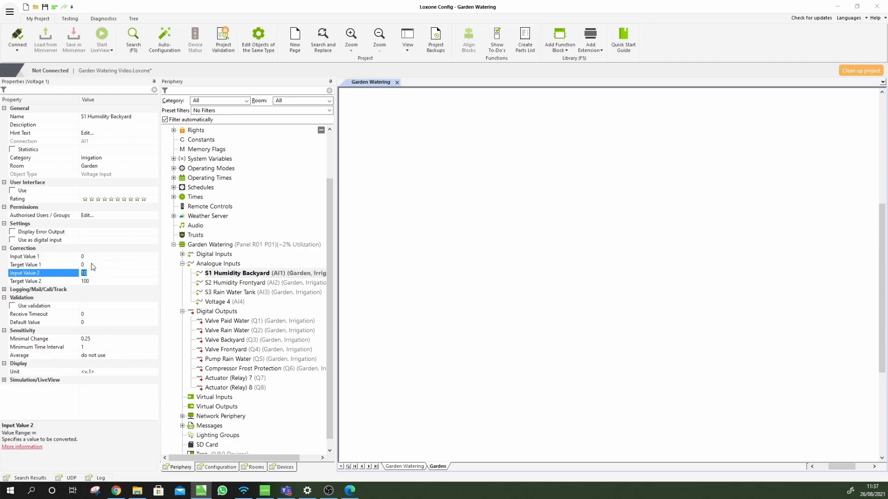
left_click(91, 265)
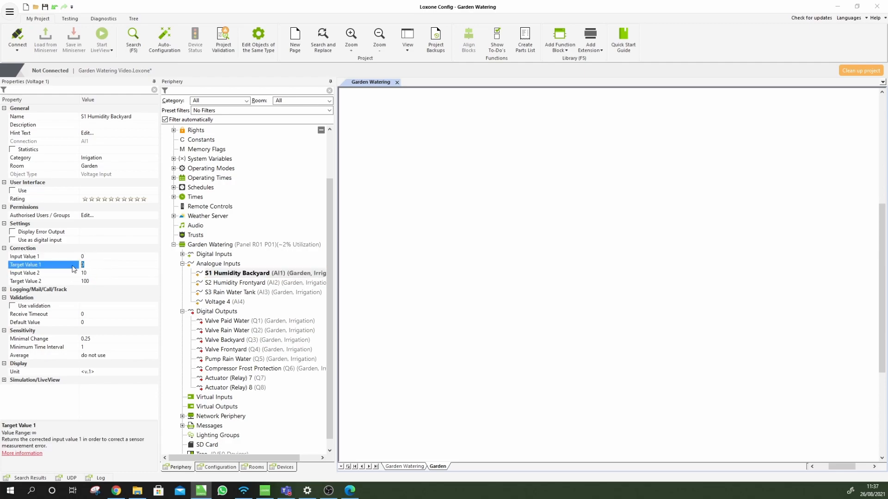
left_click(102, 281)
left_click(256, 292)
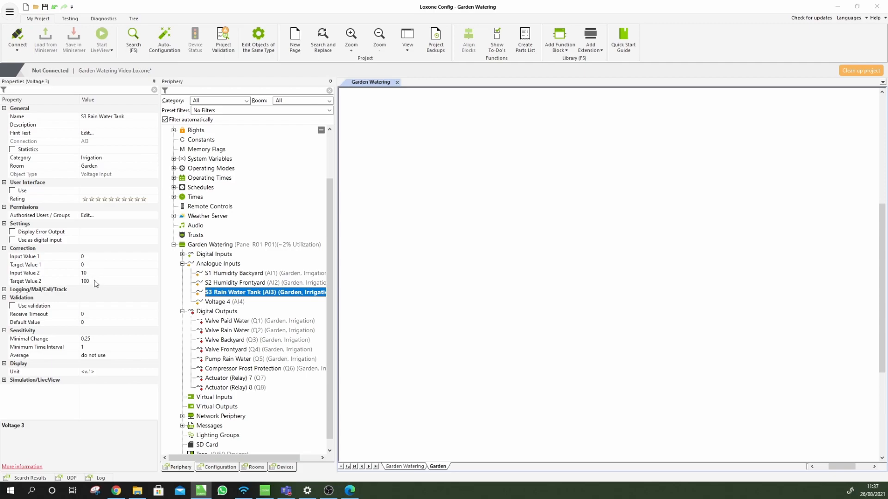
left_click(233, 293)
left_click(97, 256)
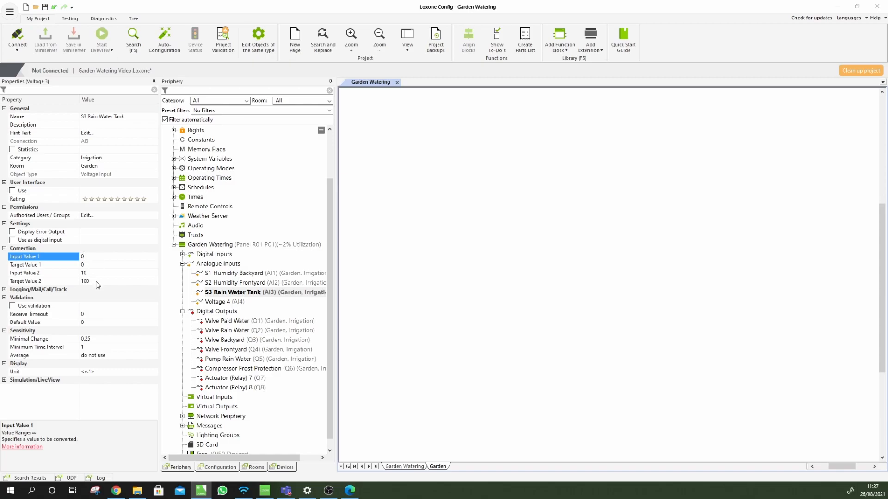
left_click(536, 368)
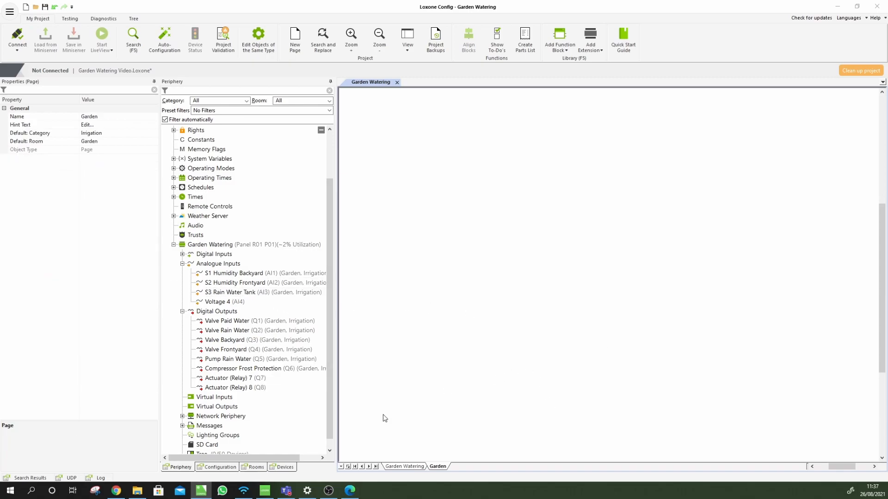
Place the Valve Paid Water (Q1) and Valve Rain Water (Q2) outputs on the Garden page
left_click(350, 490)
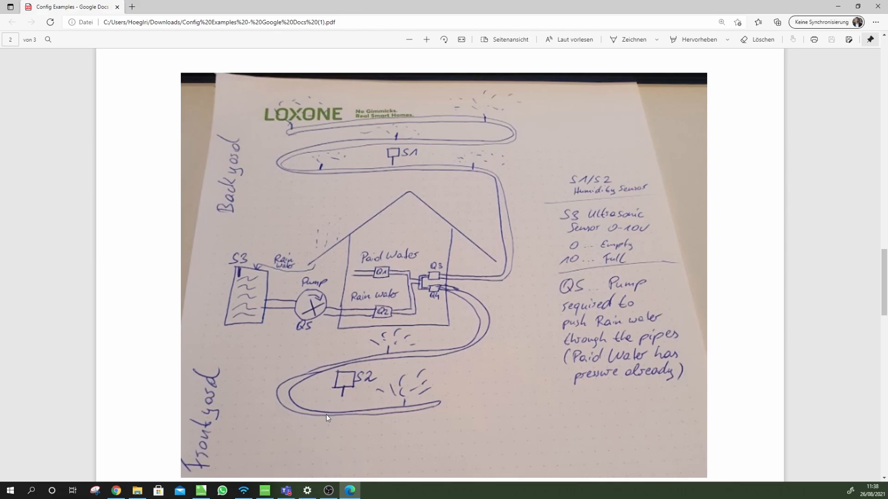
left_click(202, 491)
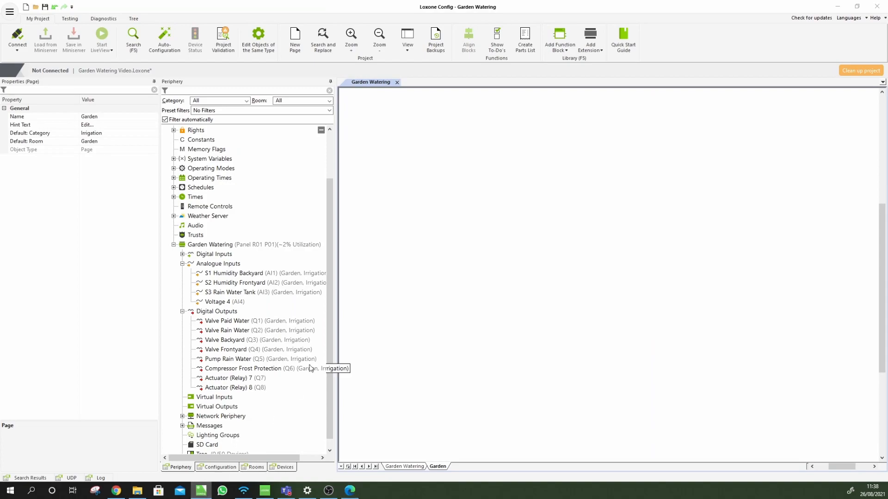
left_click(222, 321)
left_click(221, 331, "ctrl")
left_click_drag(225, 325, 636, 149)
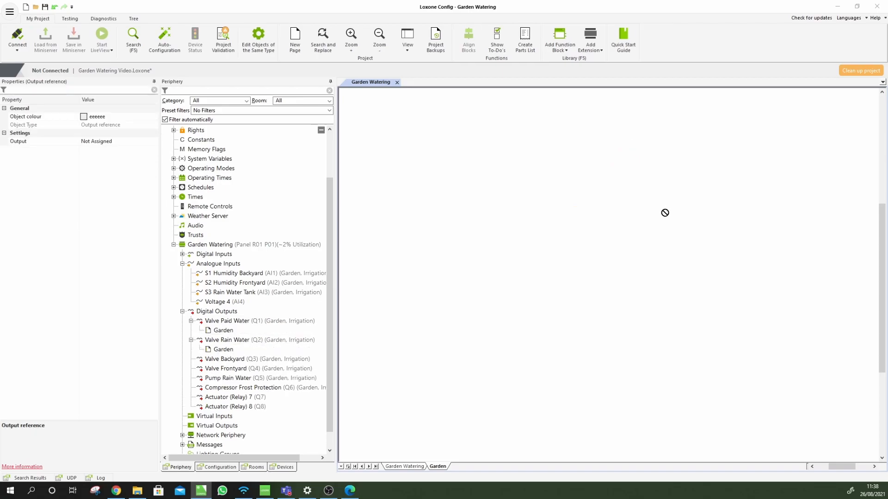
left_click_drag(685, 162, 687, 184)
left_click(673, 207)
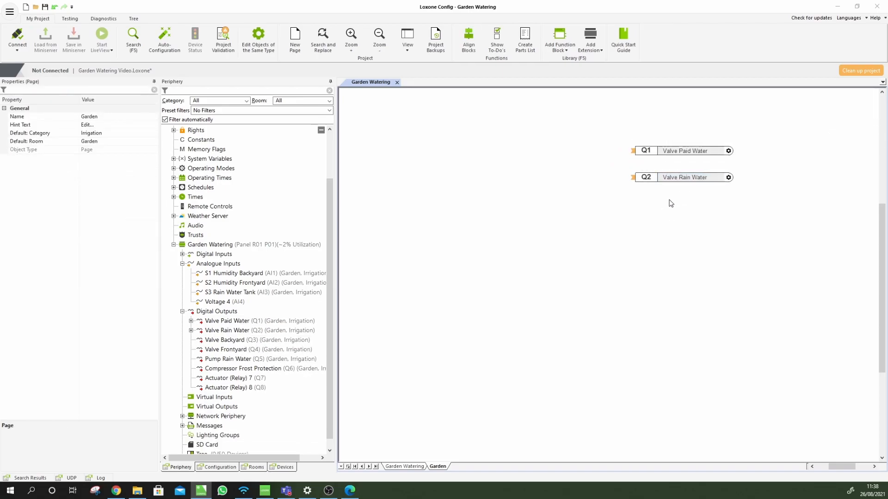
Place the S3 Rain Water Tank input to the left of the valve outputs
left_click(230, 294)
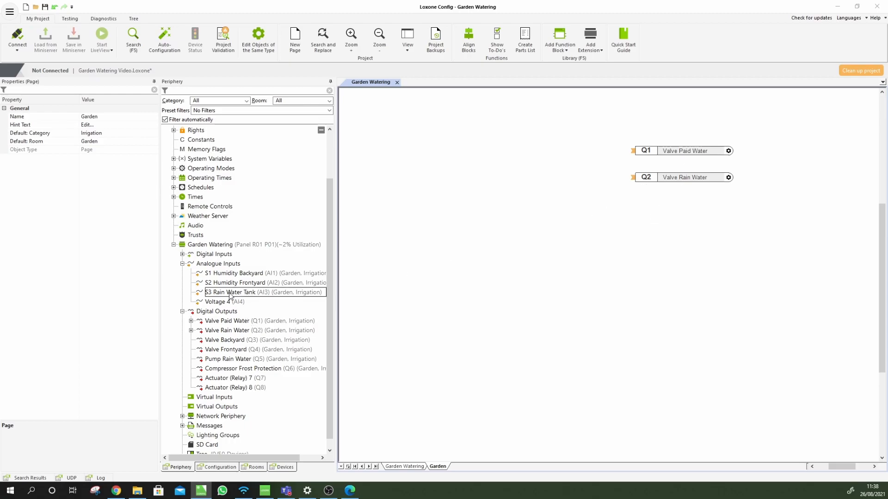
left_click_drag(229, 294, 477, 166)
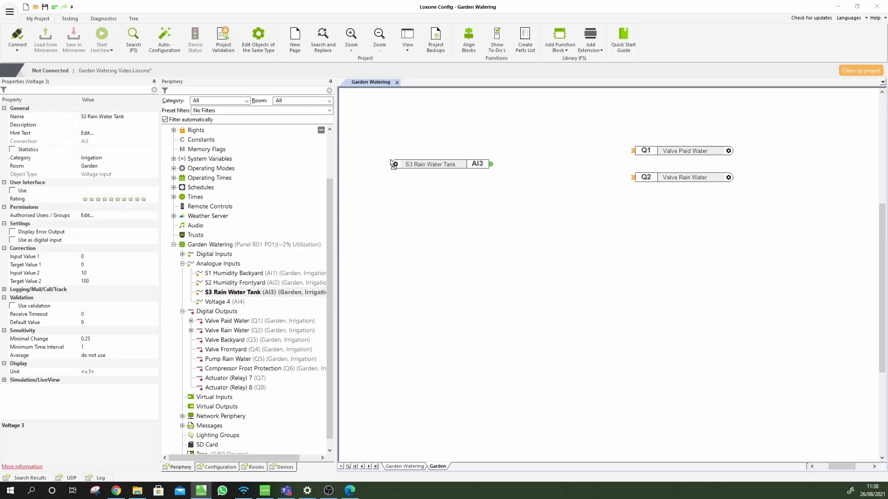
left_click(479, 213)
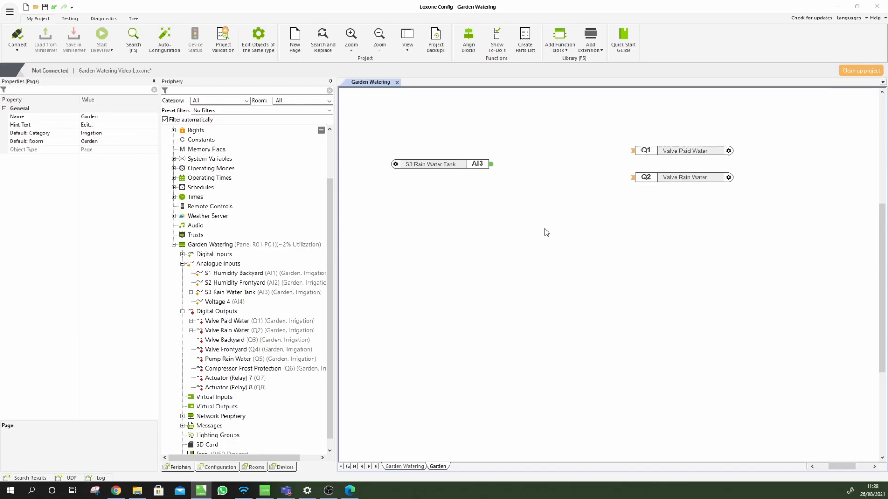
left_click_drag(461, 166, 435, 165)
left_click(490, 202)
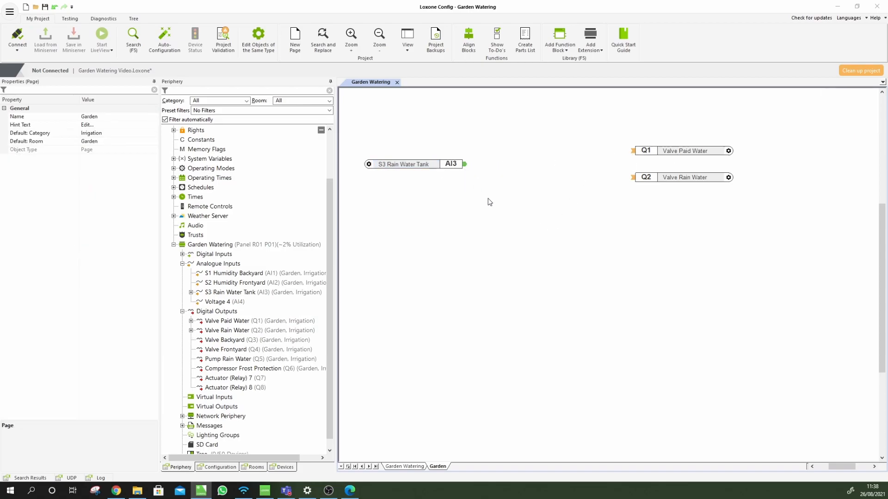
left_click(437, 168)
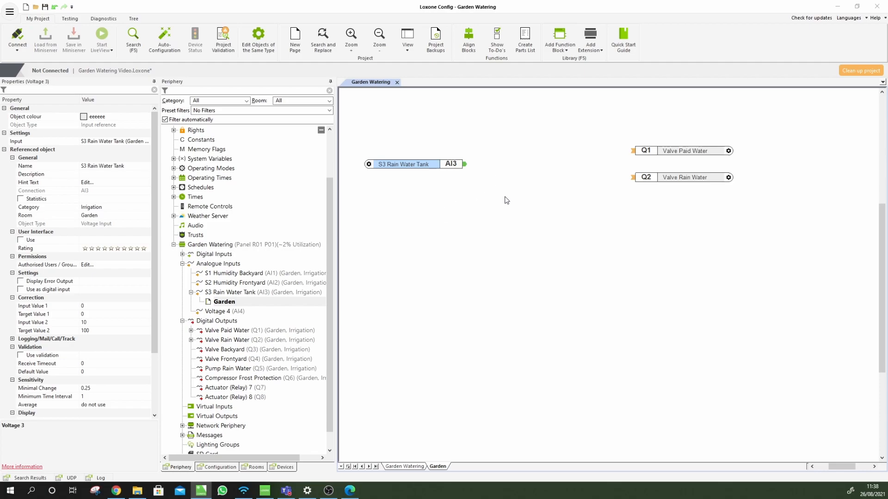
left_click(468, 213)
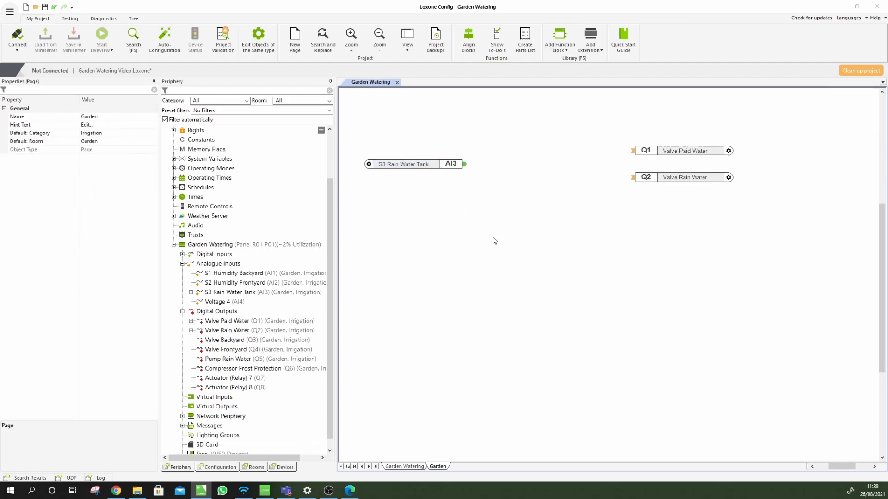
Add a Greater block comparing the S3 Rain Water Tank level (AI1) against 5 (AI2)
left_click(562, 52)
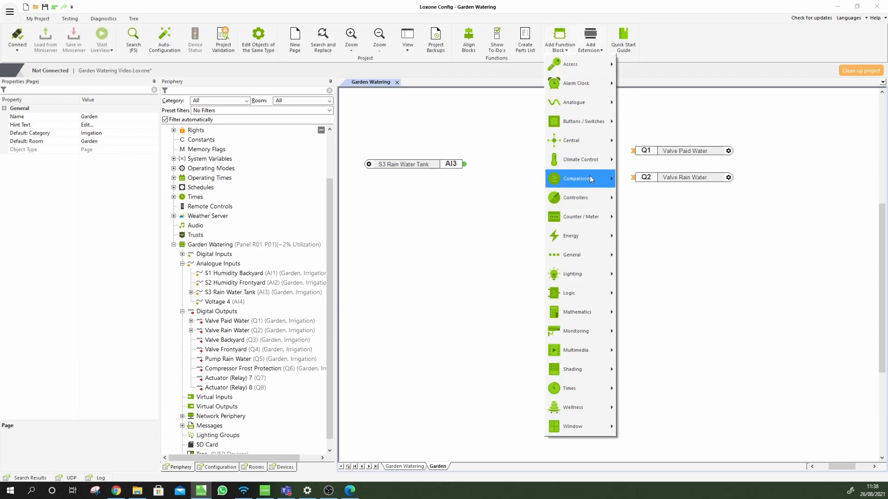
mouse_move(590, 176)
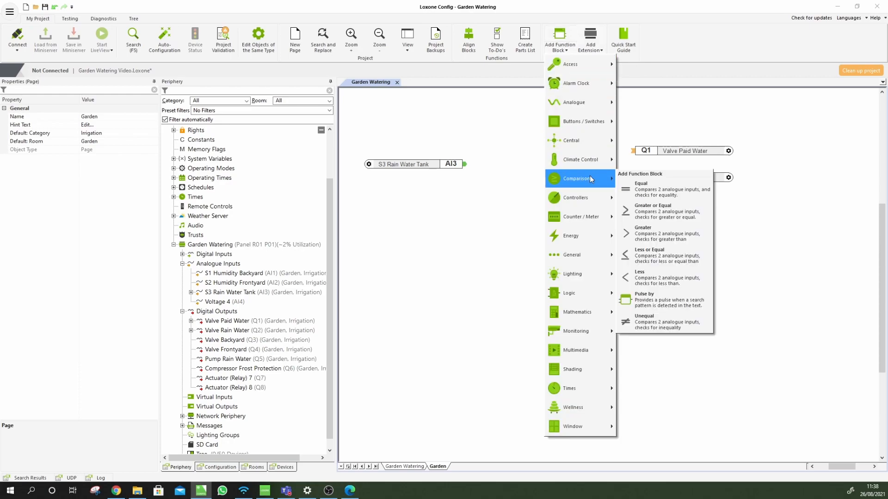
left_click(664, 234)
left_click(494, 152)
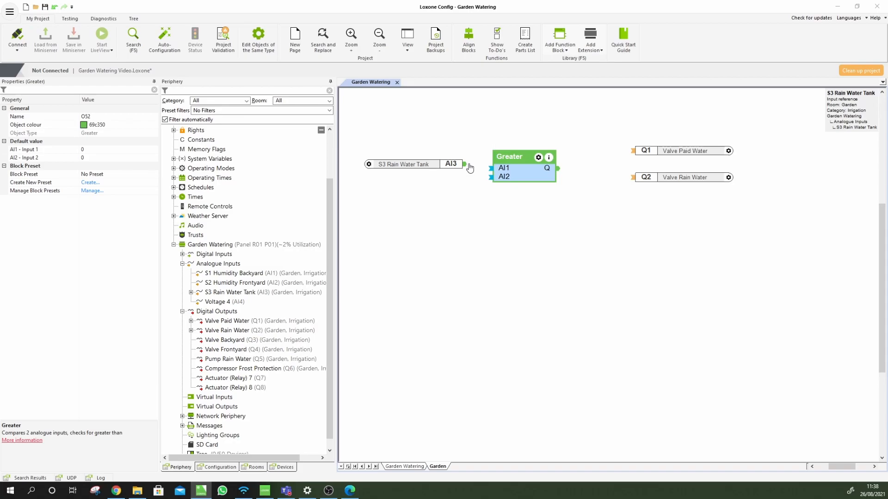
left_click(465, 165)
left_click_drag(491, 169, 465, 165)
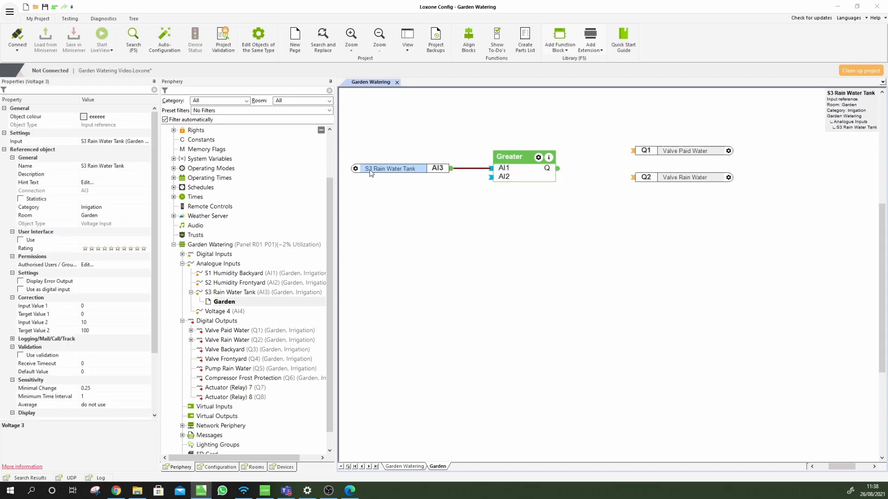
left_click(516, 182)
left_click(83, 159)
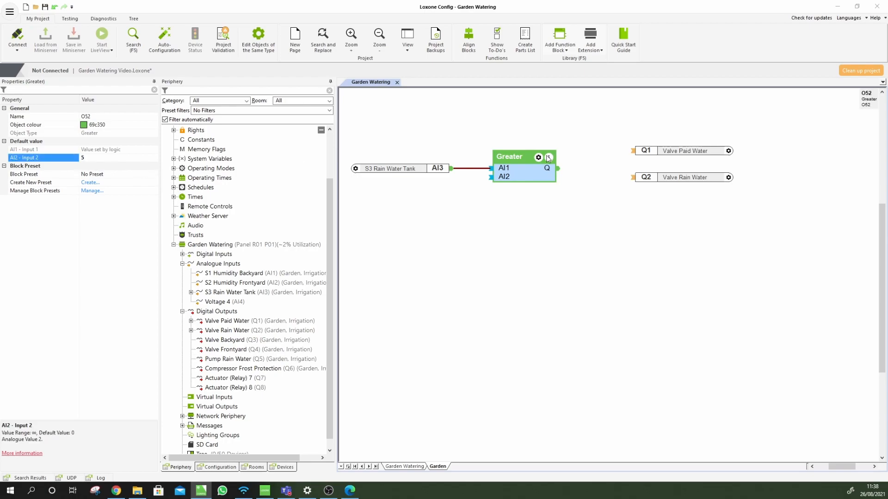
left_click(652, 200)
Wire the Greater result to Valve Rain Water and move Valve Paid Water lower
left_click(642, 178)
left_click_drag(591, 174, 559, 169)
left_click(615, 225)
left_click_drag(668, 150, 661, 236)
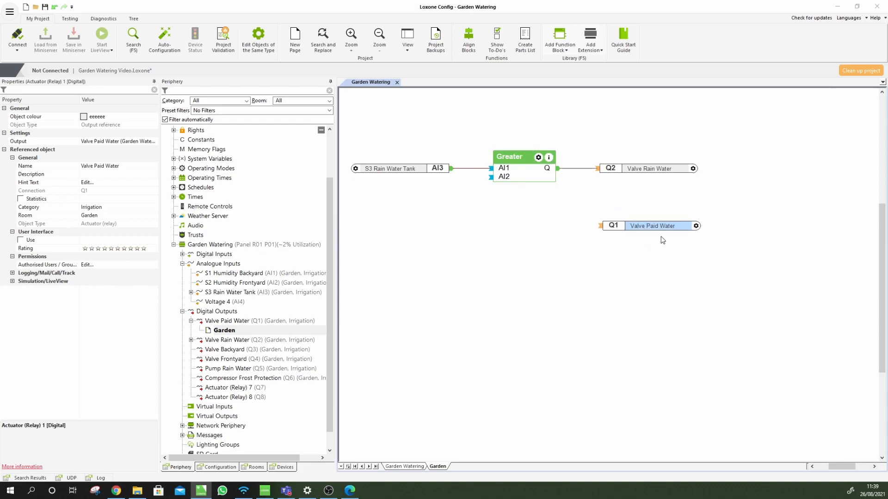
left_click(517, 251)
Copy and paste a duplicate S3 Rain Water Tank input below the original
left_click(420, 171)
key("ctrl+c")
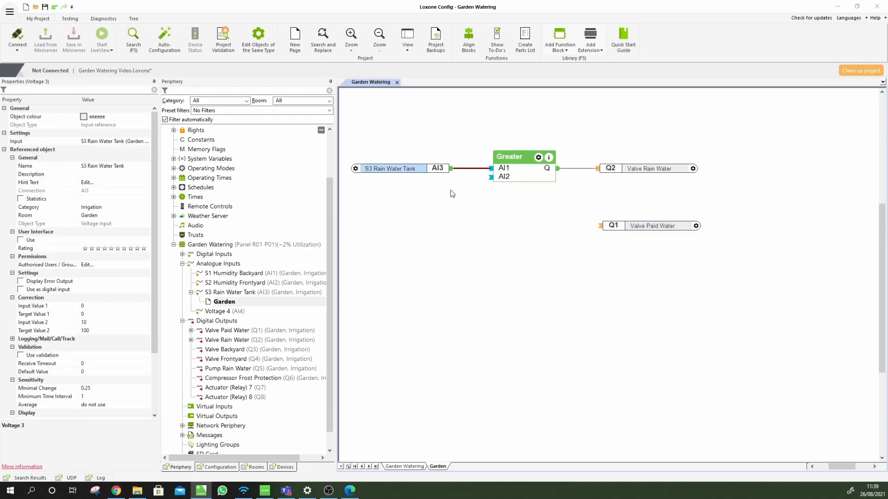
key("ctrl+v")
left_click_drag(431, 180, 435, 229)
left_click(515, 258)
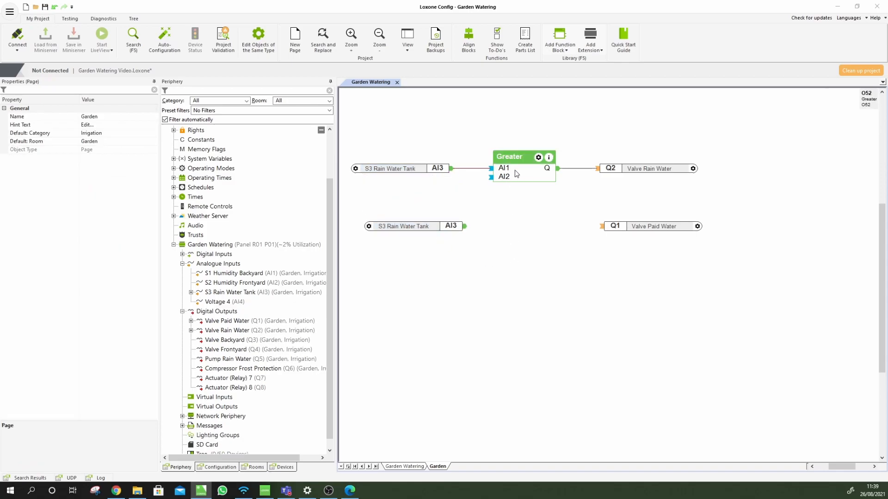
left_click(514, 170)
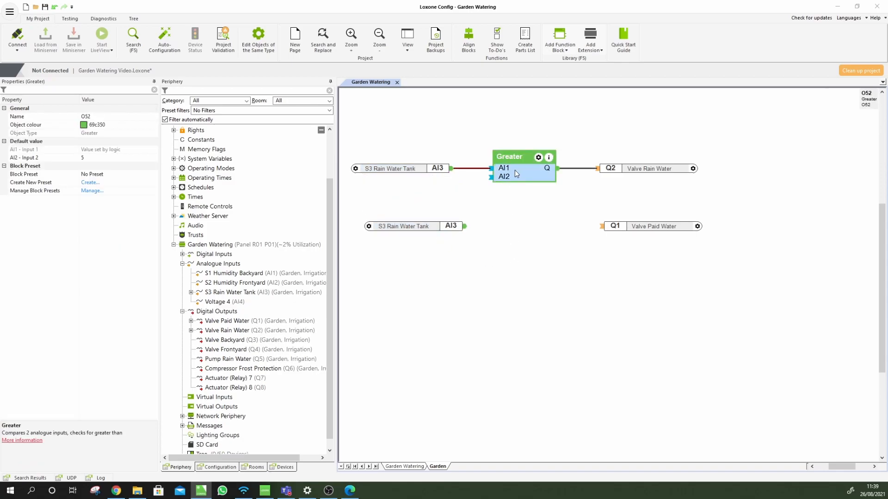
Delete the duplicate S3 Rain Water Tank input
left_click(518, 230)
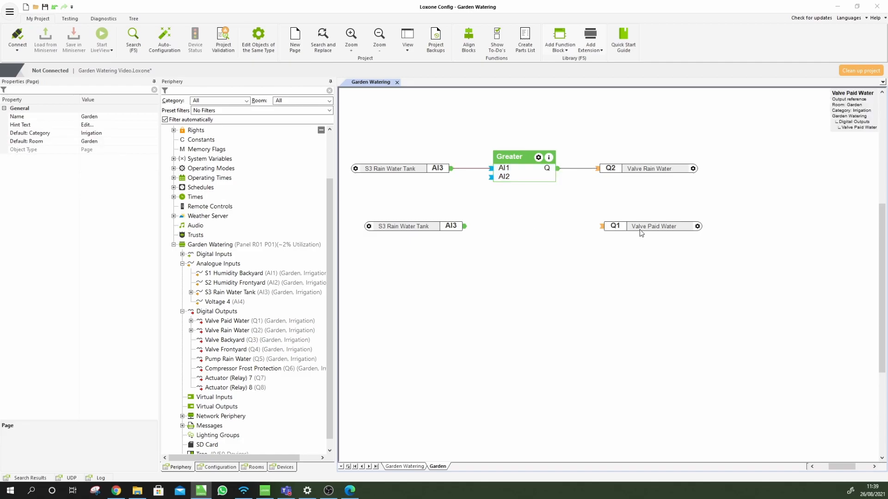
left_click(421, 228)
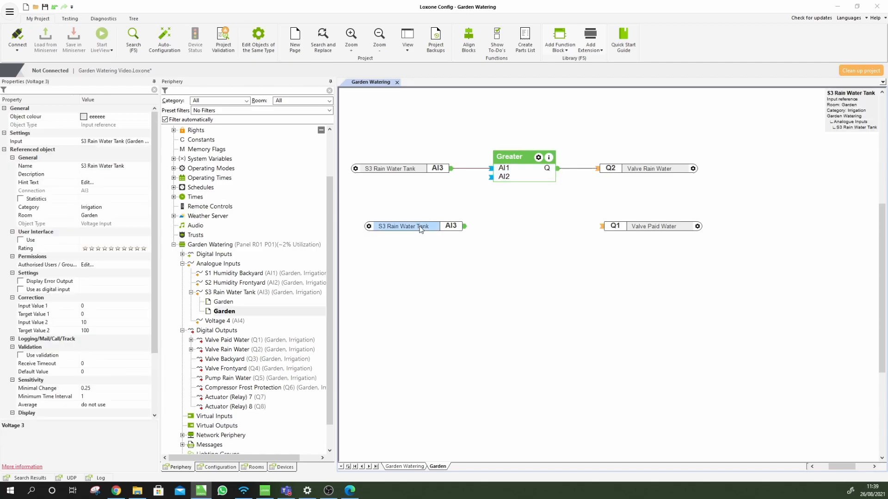
key("Delete")
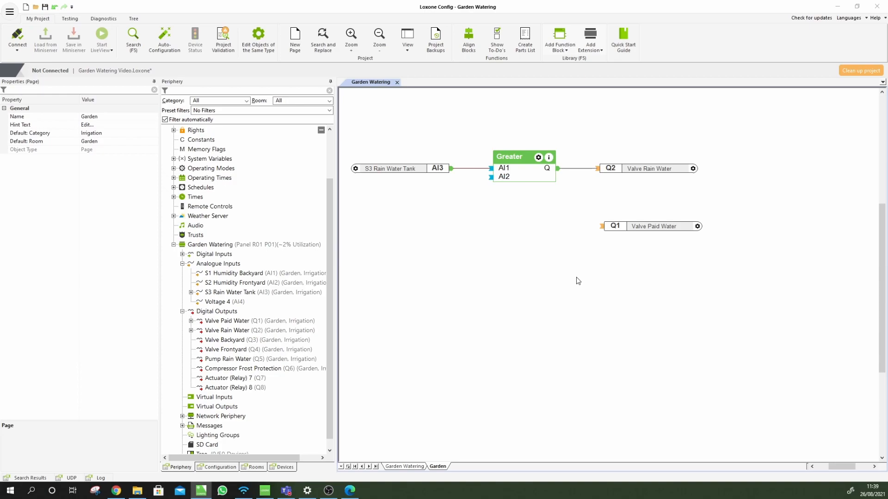
Add a NOT block to the page through the F5 search for 'not'
key("F5")
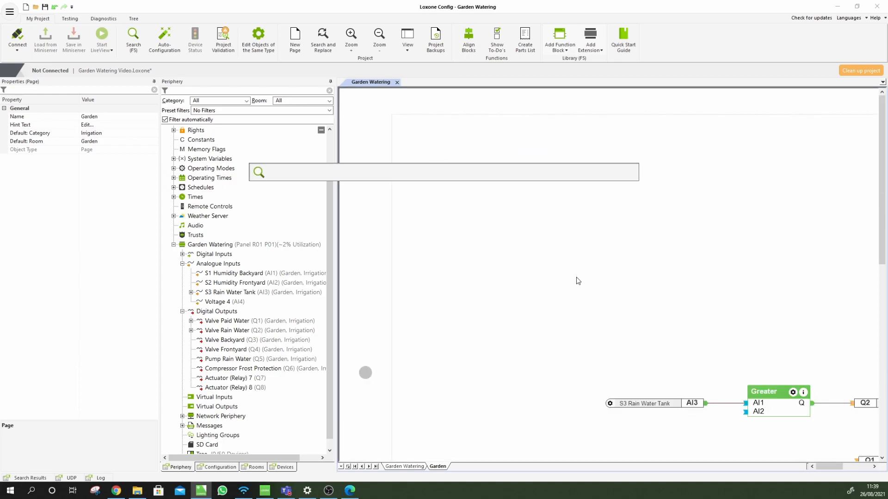
type("not")
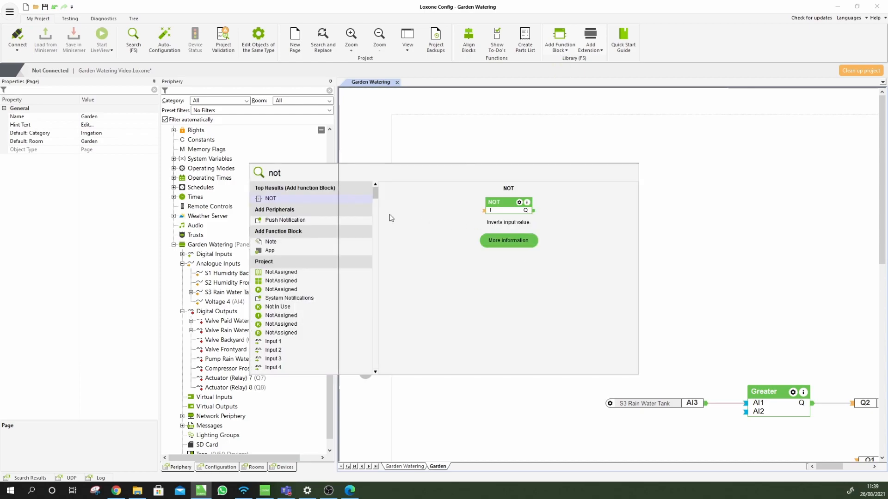
key("Return")
scroll(812, 399, "down", 1)
left_click_drag(831, 466, 841, 466)
Feed the Greater result into the NOT block and shift both valve outputs right
left_click_drag(711, 423, 741, 419)
left_click_drag(619, 405, 636, 415)
left_click(623, 373)
mouse_move(694, 424)
left_mouse_down()
mouse_move(720, 420)
mouse_move(705, 416)
left_mouse_up()
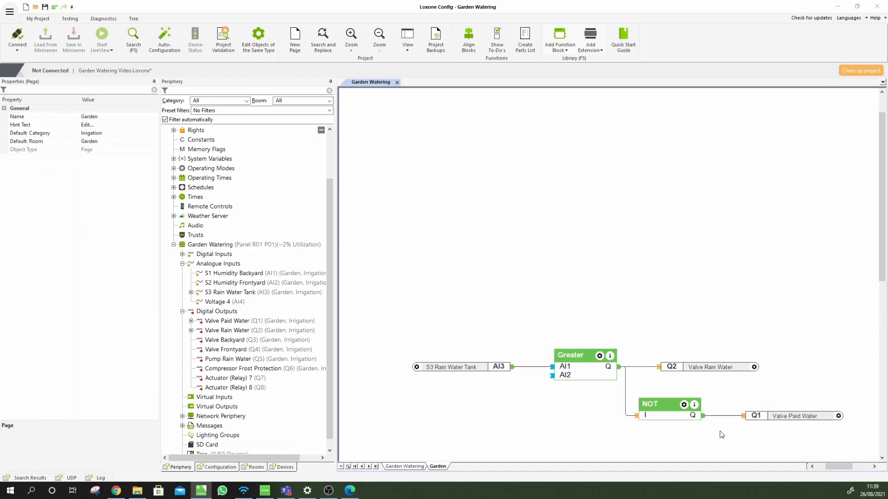
left_click_drag(699, 370, 740, 362)
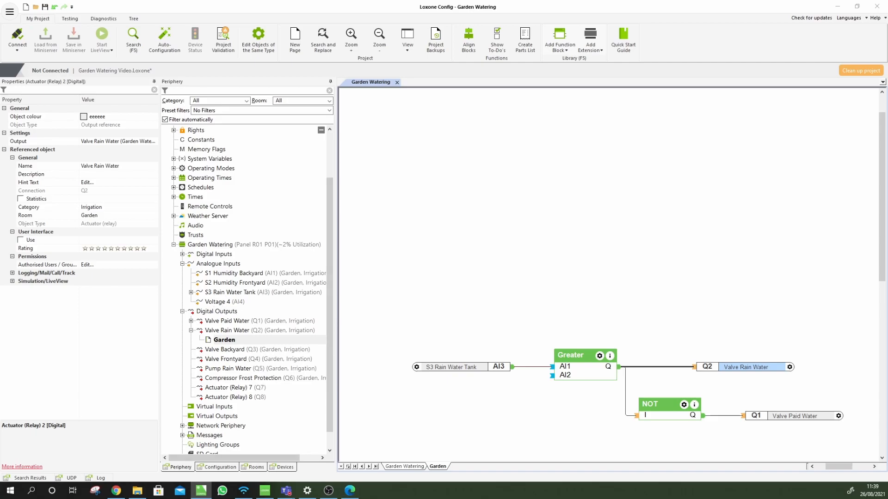
left_click(350, 490)
scroll(423, 297, "down", 10)
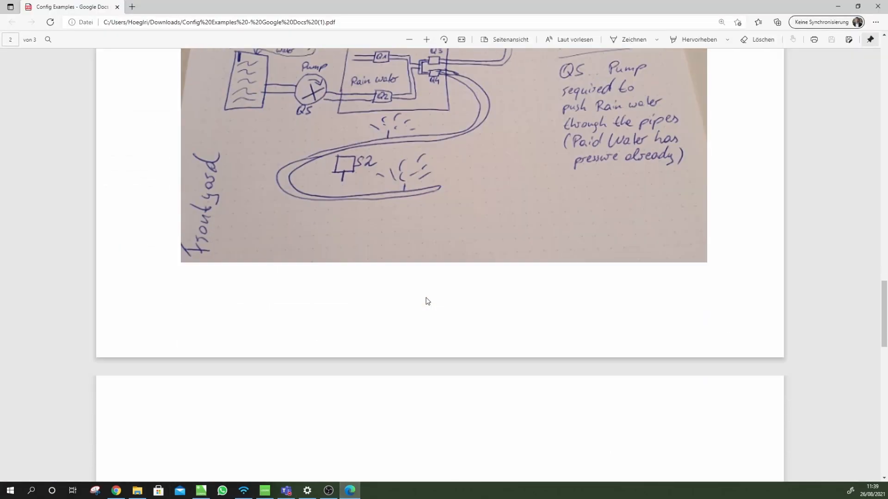
scroll(422, 297, "up", 4)
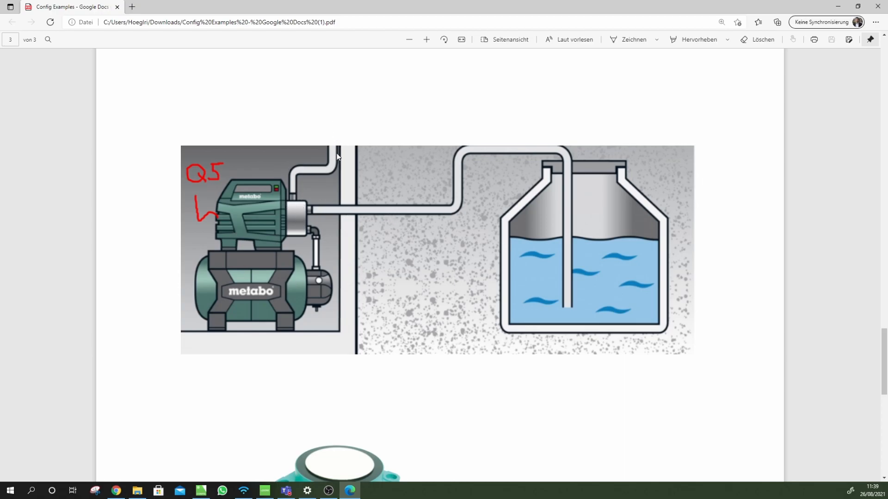
scroll(337, 367, "up", 10)
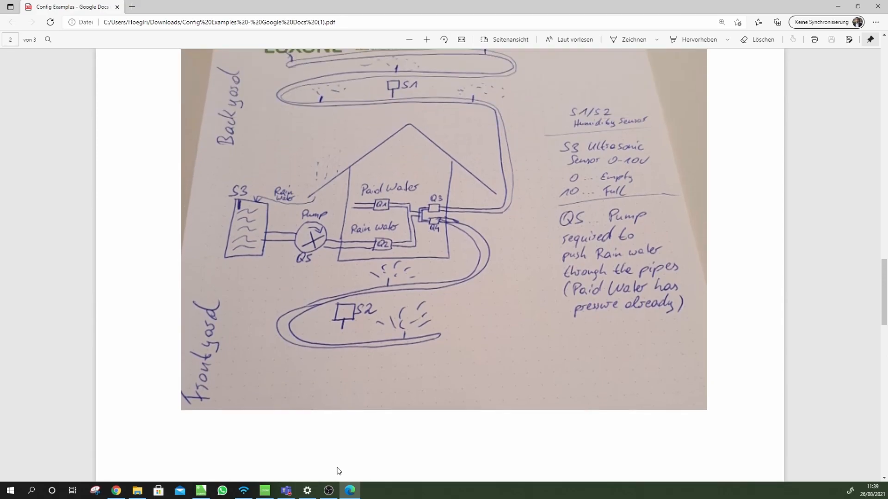
left_click(203, 489)
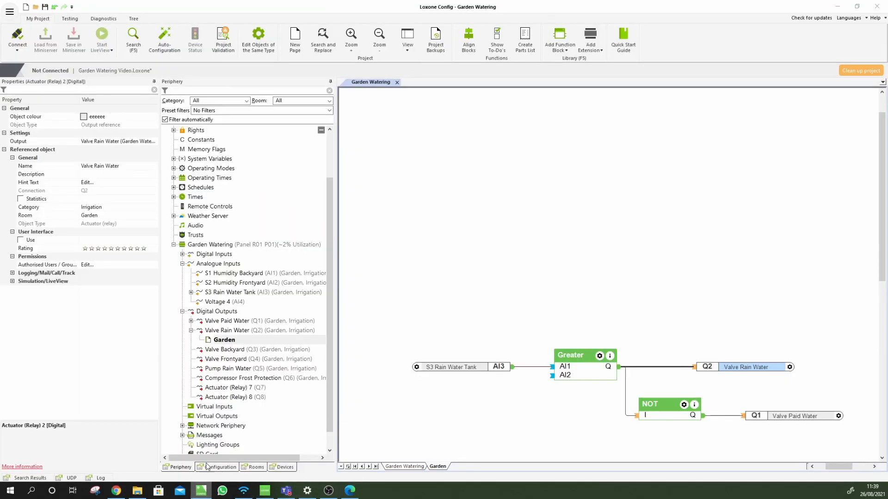
Attach Pump Rain Water to the Greater output beside Valve Rain Water and start the simulation
left_click_drag(226, 369, 746, 360)
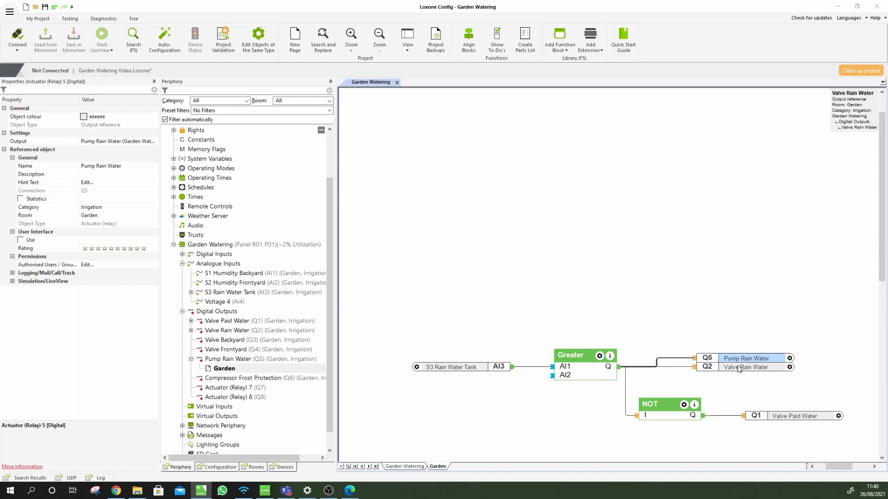
left_click(738, 370)
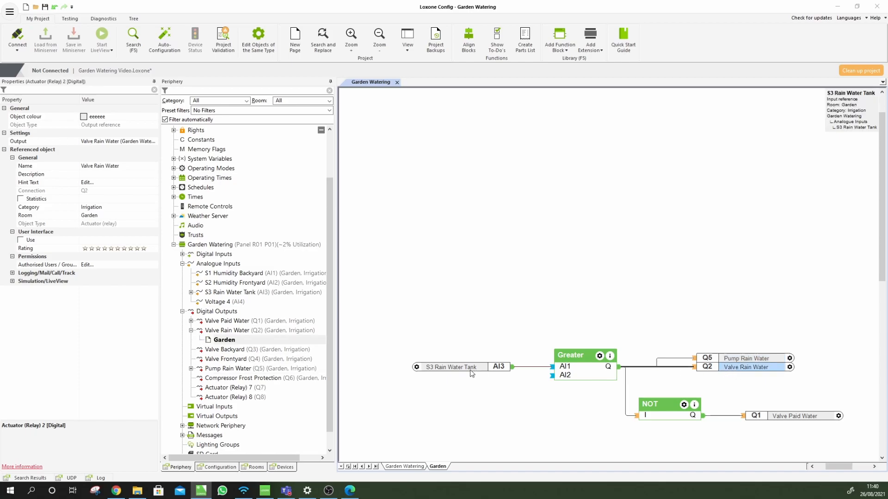
left_click(65, 19)
left_click(454, 36)
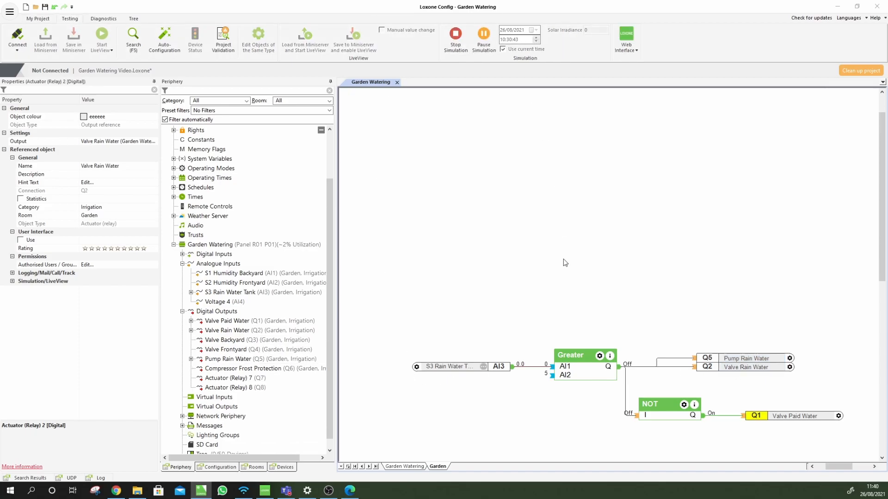
Simulate an S3 tank level of 10, check Valve Rain Water, then stop the simulation
left_click(483, 368)
left_click(483, 367)
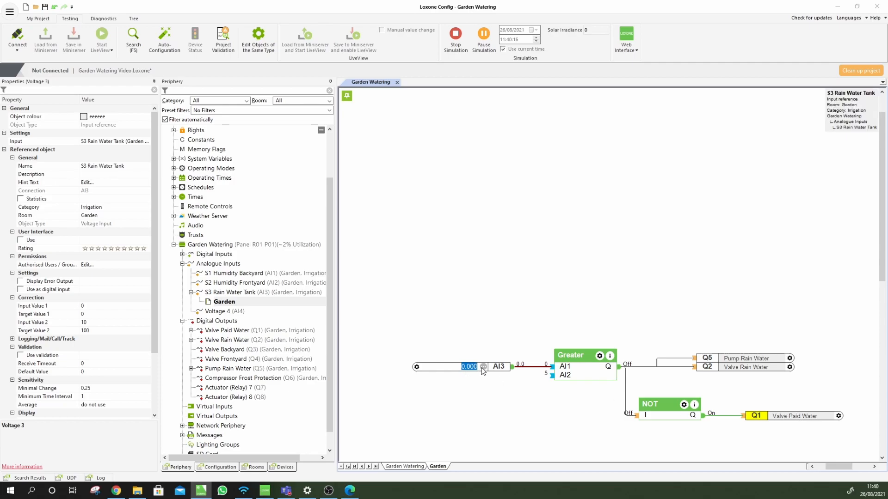
type("10")
key("Return")
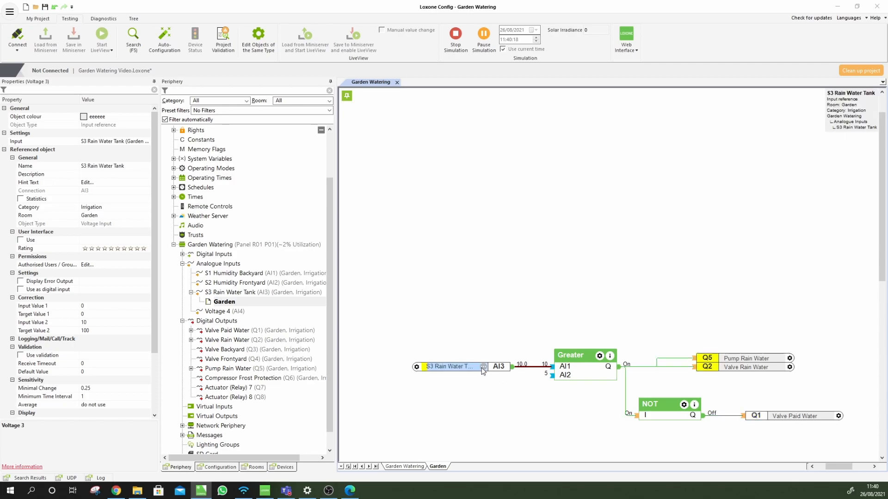
left_click(748, 368)
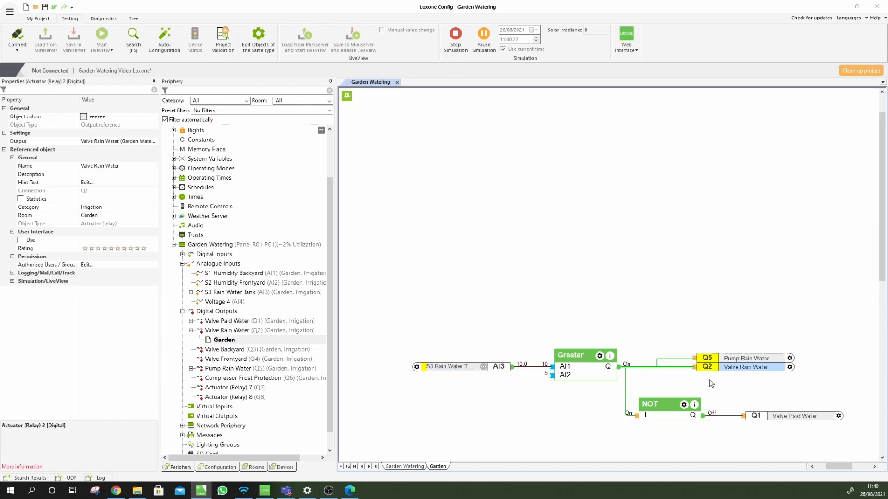
left_click(455, 35)
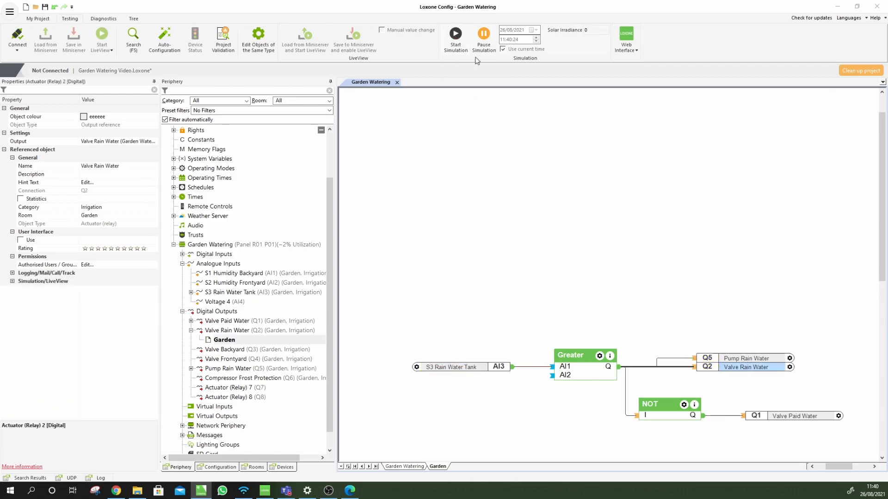
left_click(742, 289)
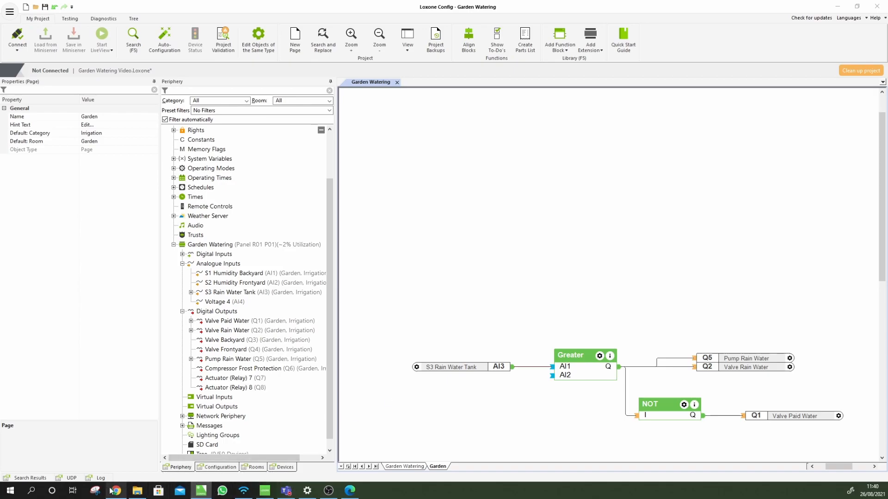
Show the hand-drawn garden watering plan in the Edge PDF viewer
left_click(355, 489)
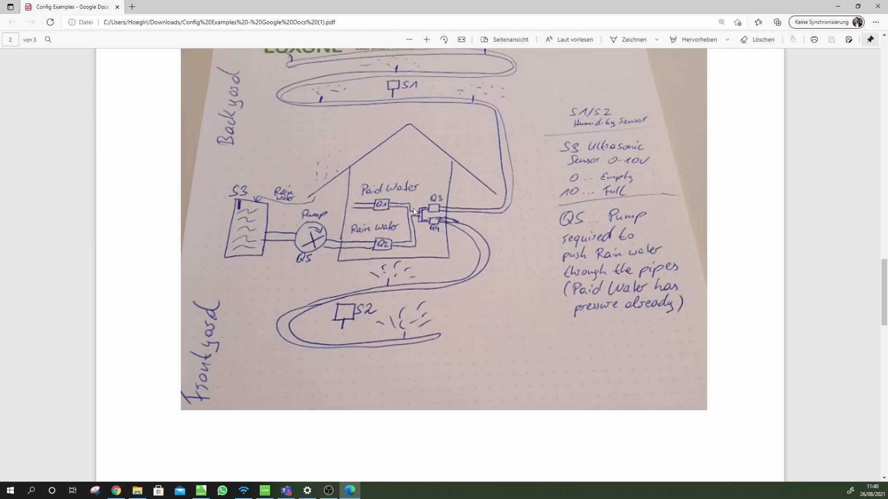
Back in Loxone Config, try adding a Monoflop block, then delete it unwired
left_click(838, 7)
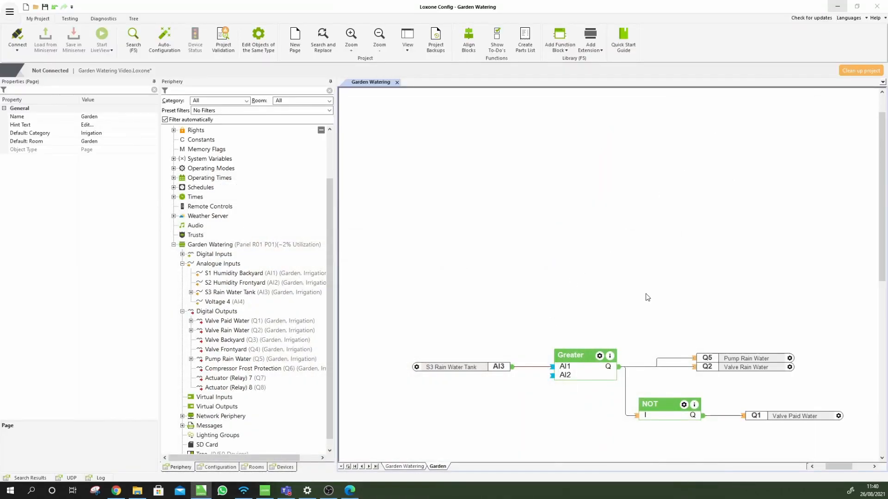
left_click(694, 363)
left_click(699, 310)
key("F5")
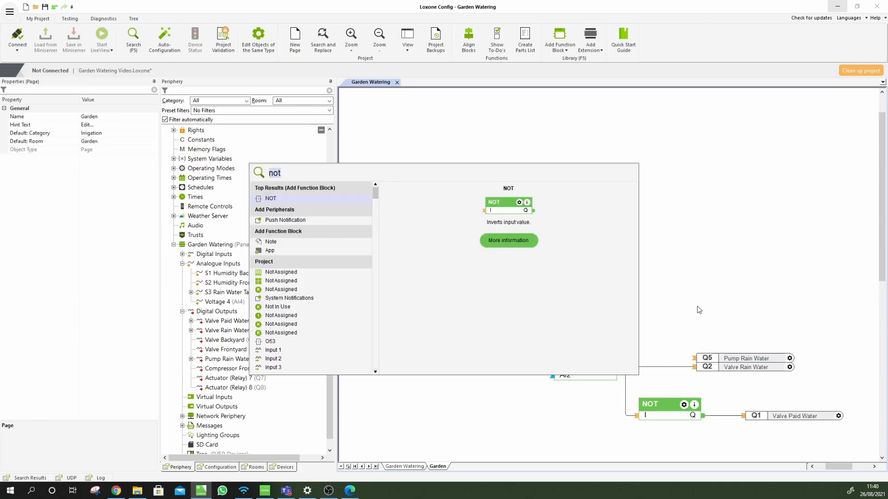
type("mono")
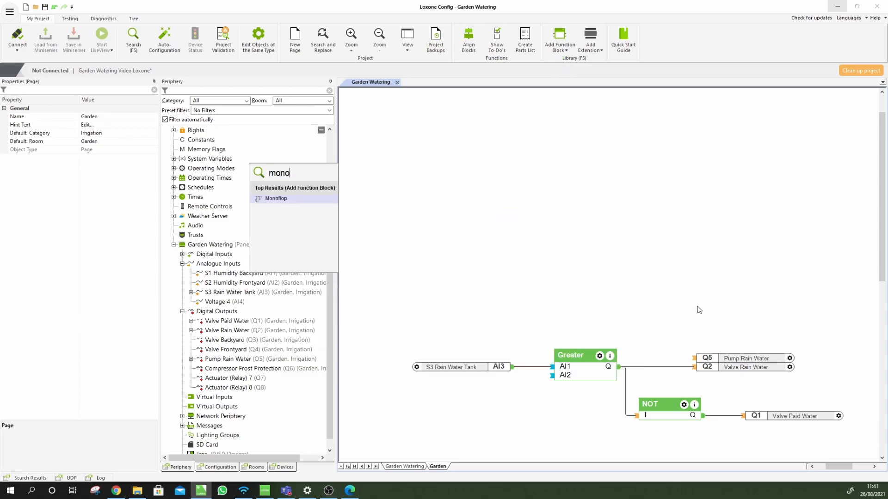
key("Return")
left_click(673, 283)
left_click_drag(619, 371, 601, 362)
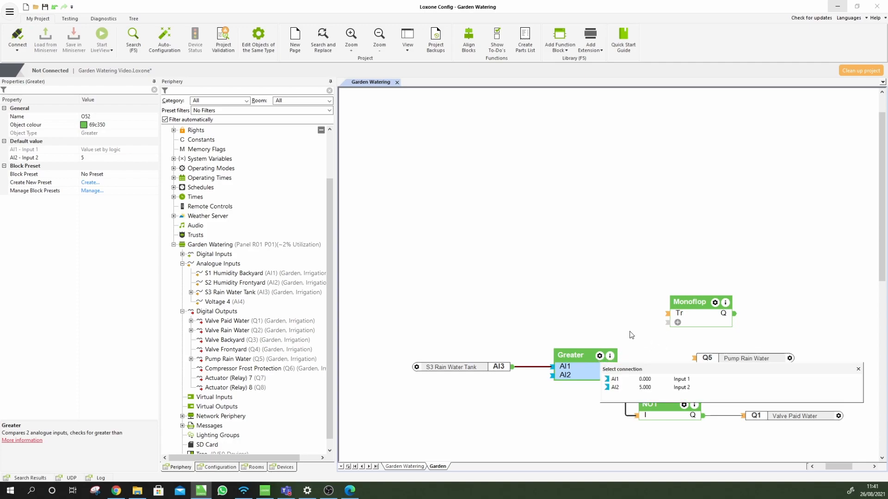
key("Escape")
left_click(693, 314)
key("Delete")
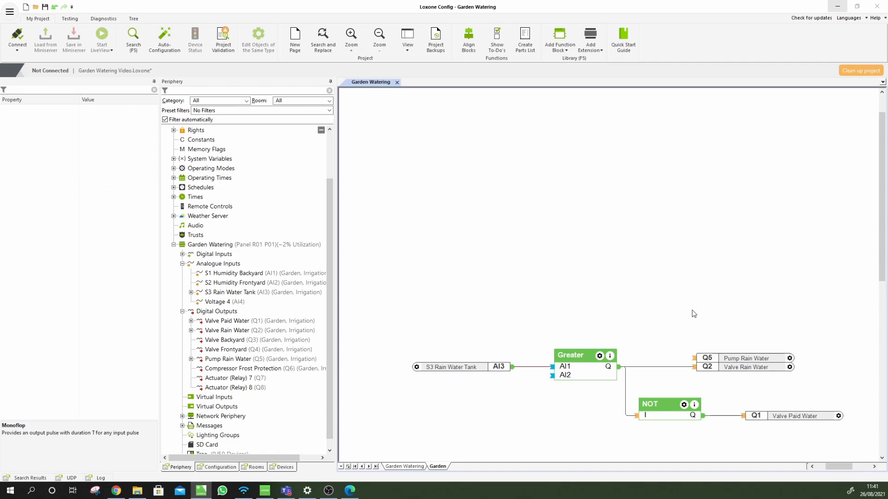
Add a Switch-On Delay block and wire the Greater output to its trigger
key("F5")
type("switch")
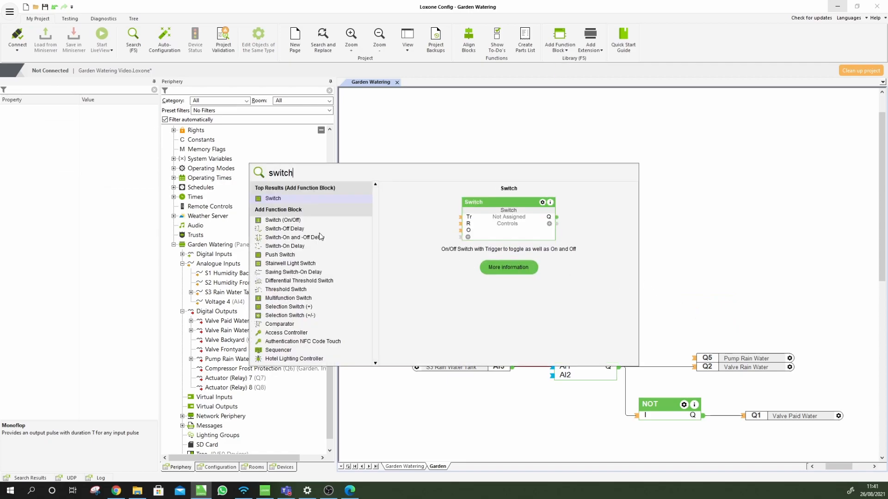
left_click(286, 246)
left_click(688, 288)
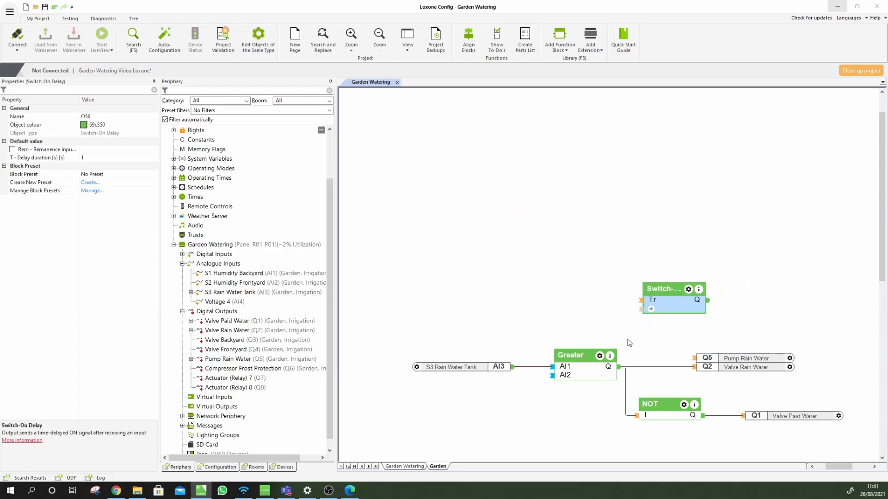
left_click(616, 368)
left_click_drag(633, 306, 643, 301)
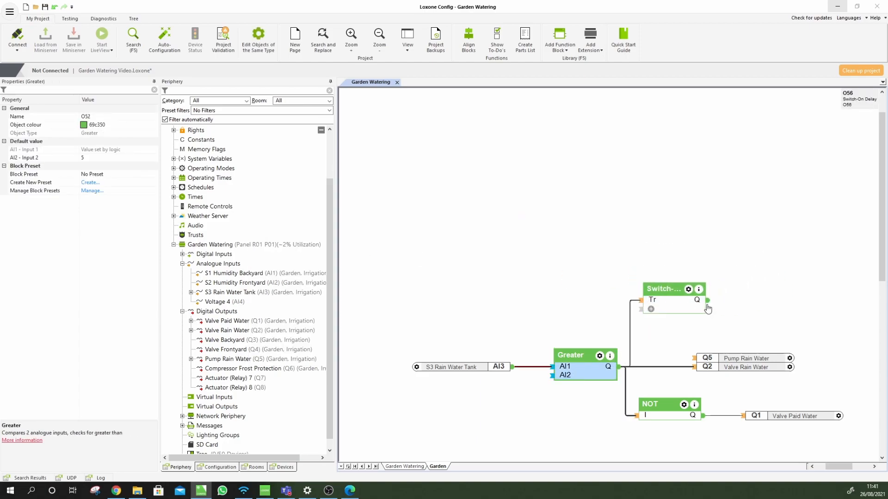
Set the Switch-On Delay duration to 5 and move Pump Rain Water onto its output
left_click(679, 306)
left_click(82, 157)
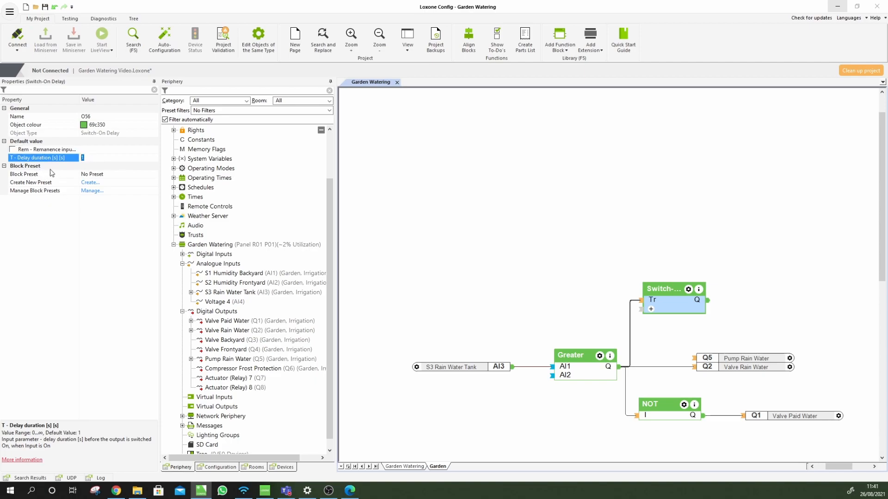
type("5")
left_click_drag(707, 359, 660, 320)
left_click(618, 236)
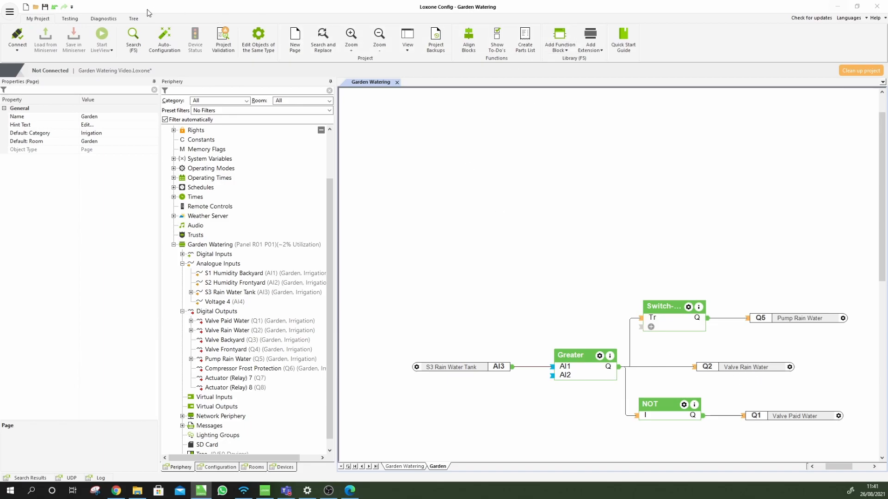
left_click(70, 18)
left_click(464, 42)
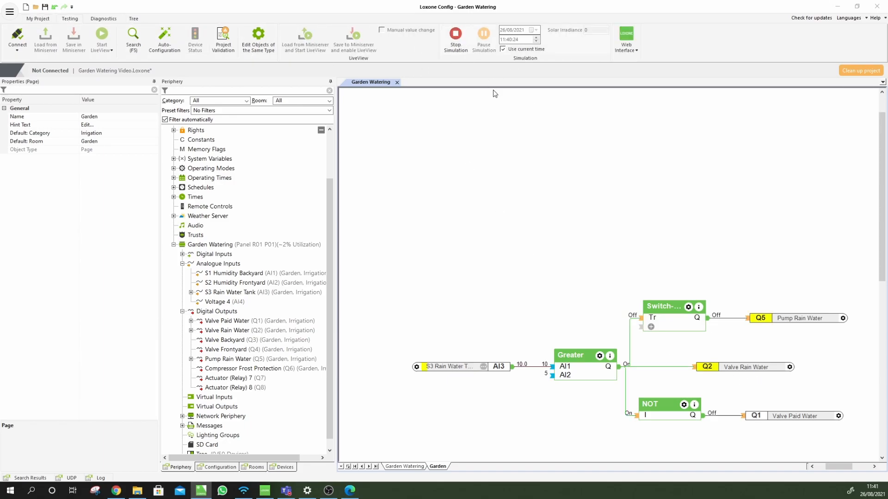
left_click(485, 368)
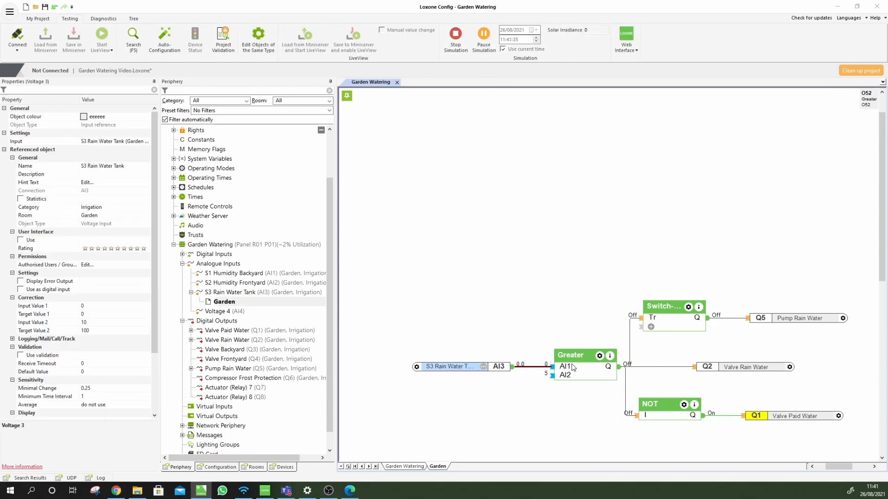
left_click(483, 367)
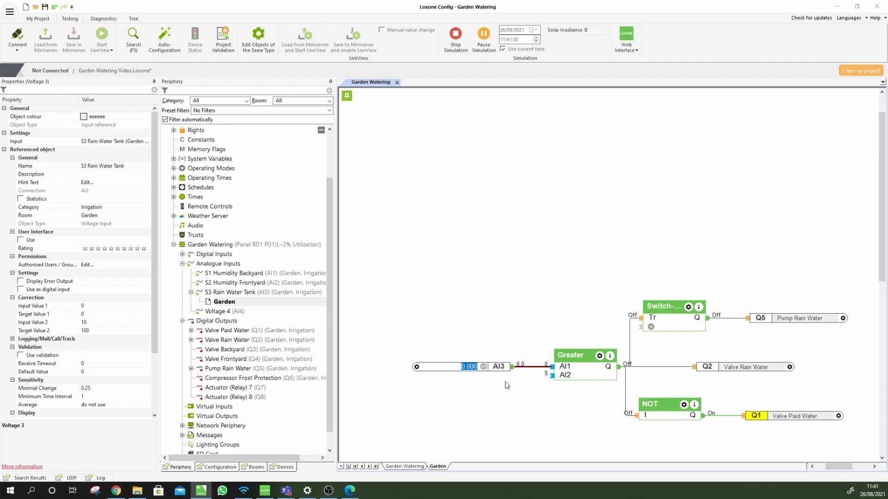
type("5")
key("Return")
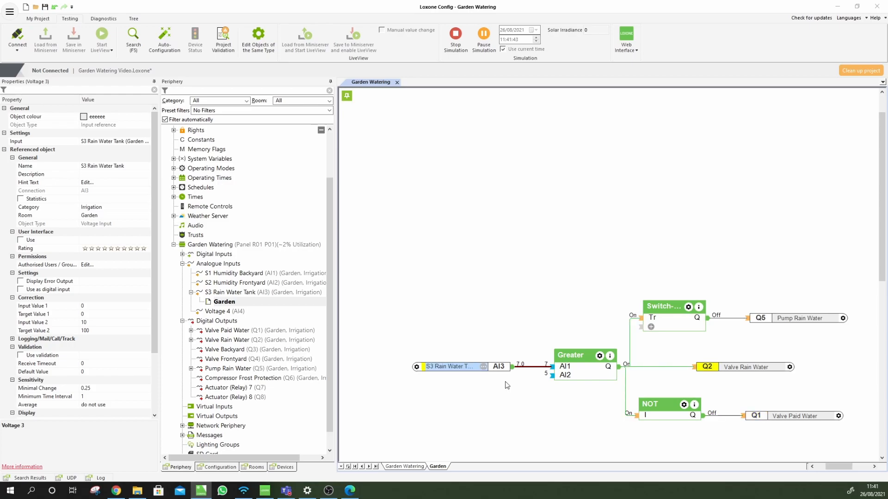
left_click(728, 369)
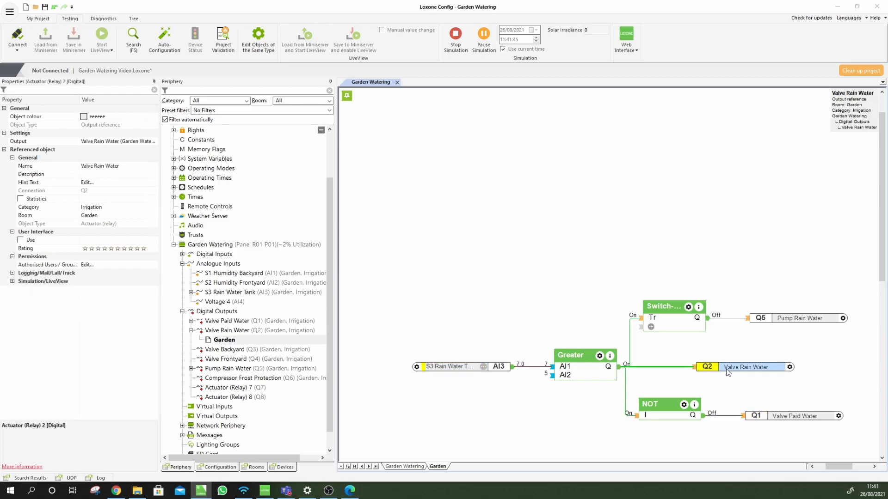
left_click(781, 321)
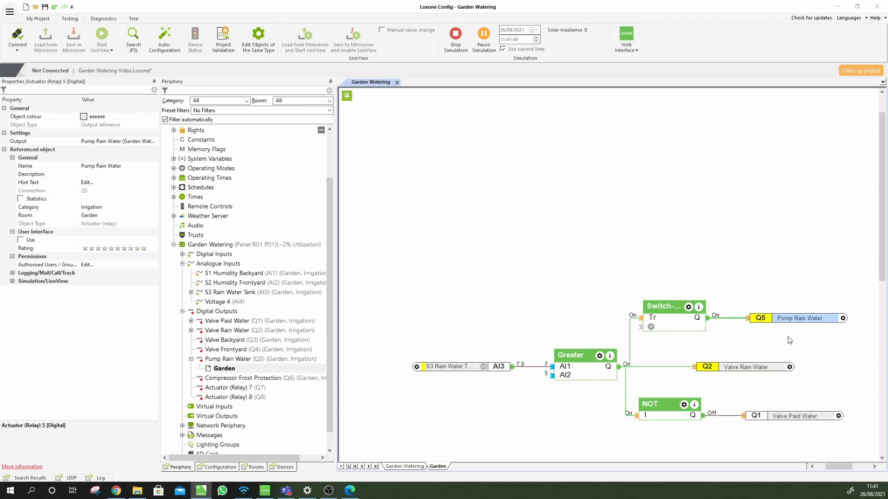
left_click(456, 37)
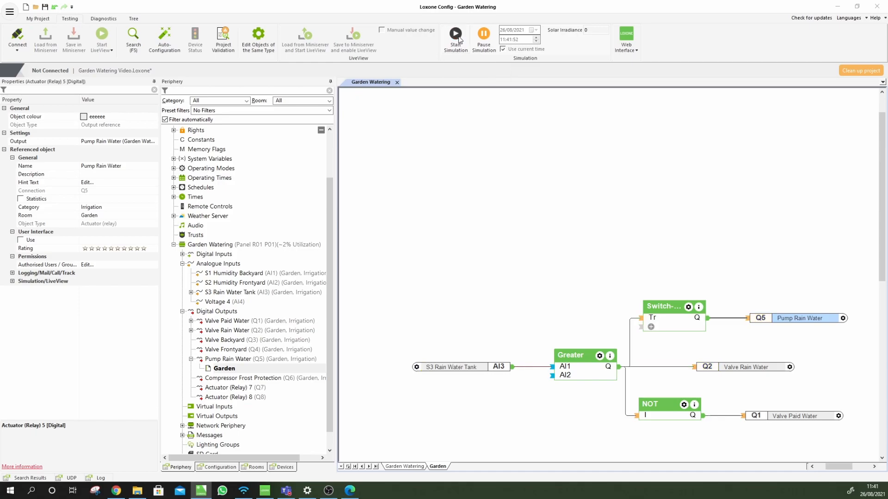
left_click(544, 288)
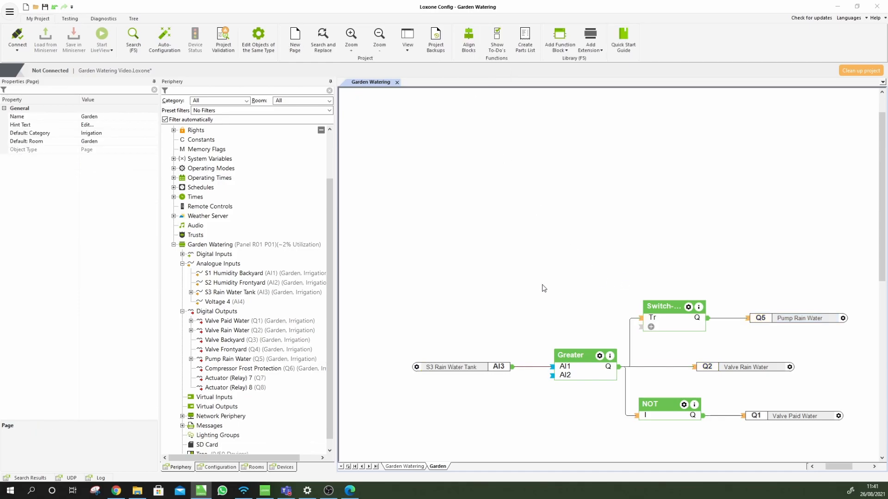
left_click(350, 490)
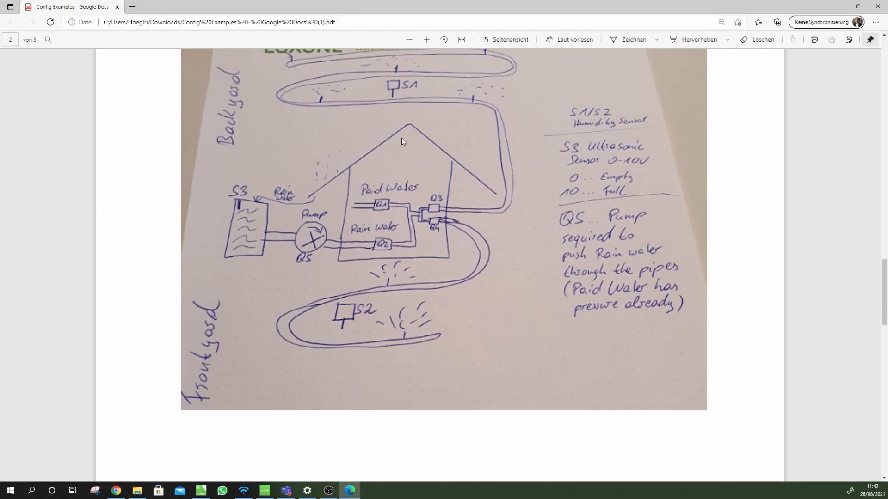
left_click(204, 491)
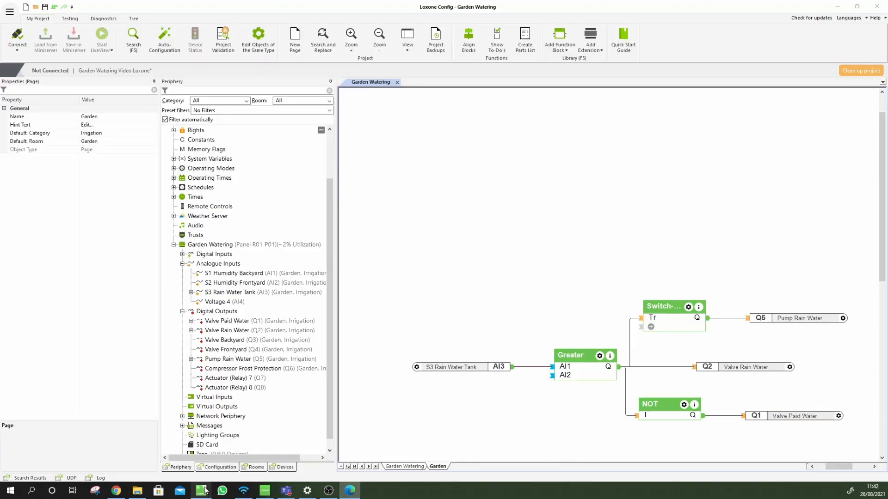
scroll(631, 336, "down", 2)
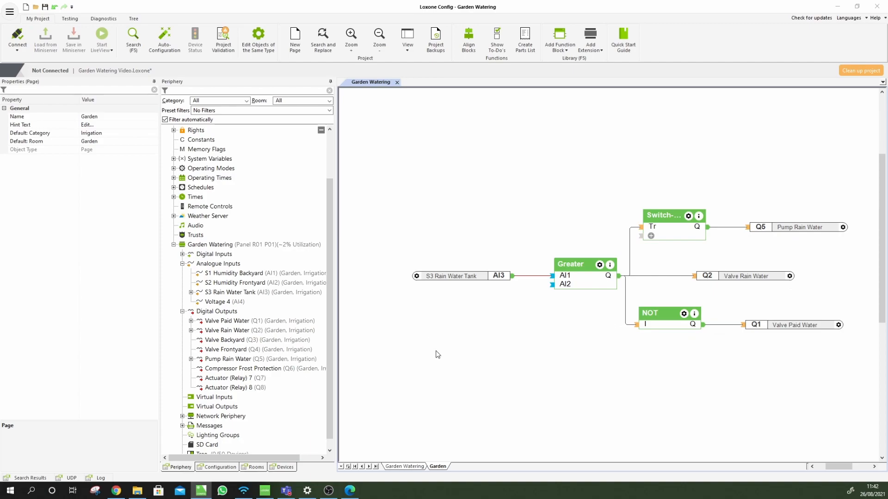
scroll(438, 354, "down", 2)
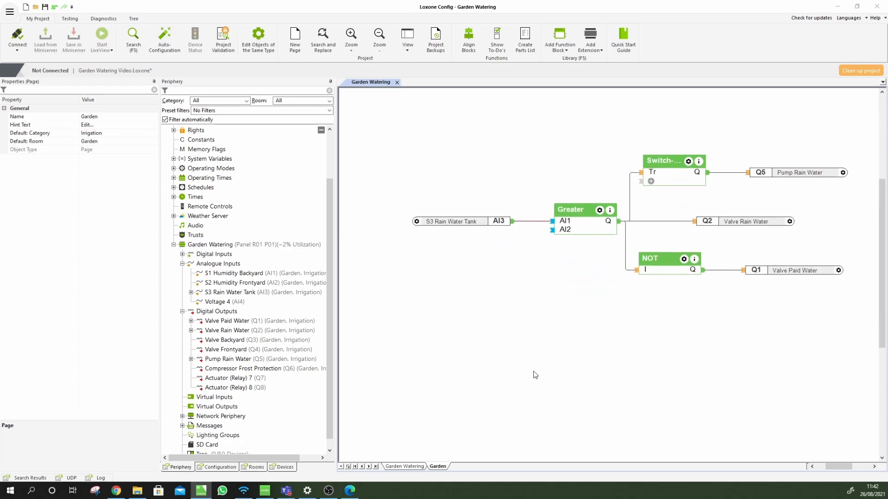
Place Valve Backyard and Valve Frontyard on the page, Frontyard below Backyard
left_click(220, 343)
left_click_drag(220, 342, 721, 340)
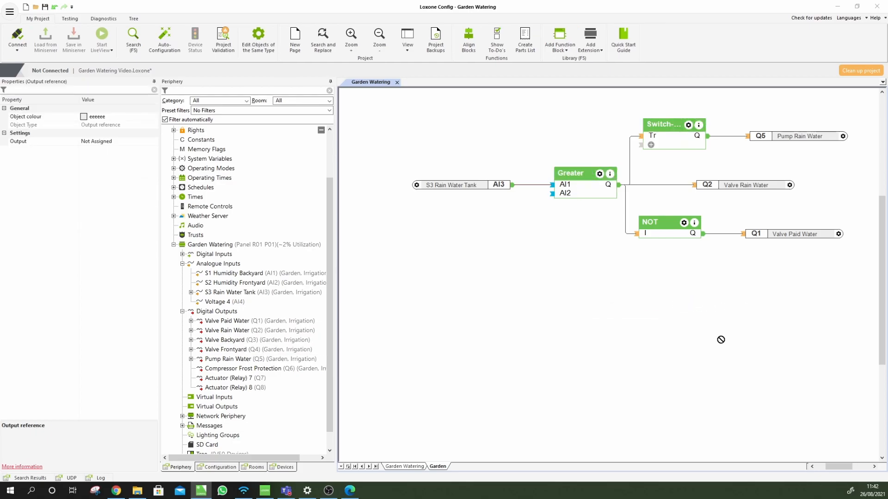
left_click_drag(764, 308, 768, 352)
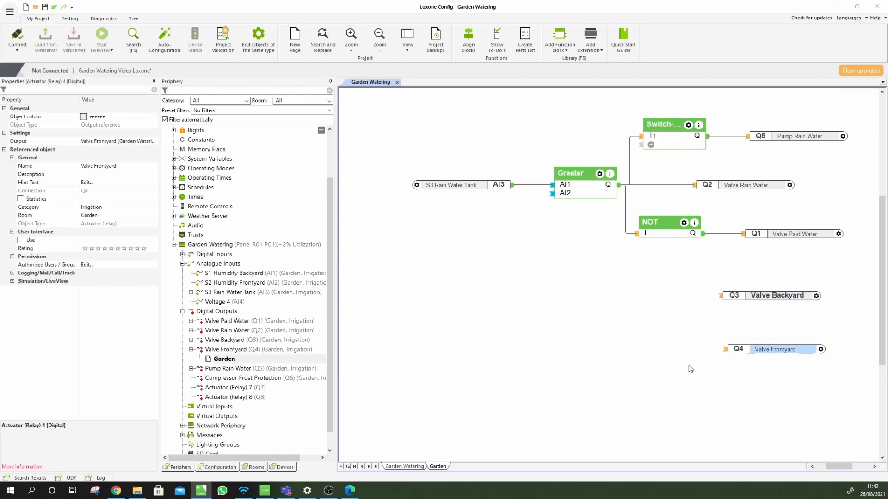
left_click(423, 306)
Place the S1 Humidity Backyard and S2 Humidity Frontyard inputs, aligning S1 with Valve Backyard
left_click(227, 273)
left_click(226, 281, "ctrl")
left_click_drag(227, 278, 511, 360)
left_click(511, 295)
left_click_drag(503, 285, 485, 289)
left_click(578, 319)
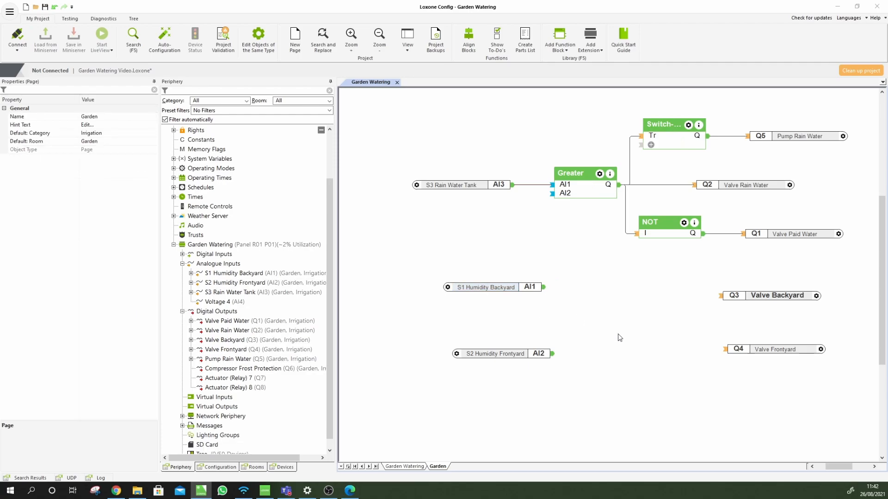
Add a Less or Equal block fed by S1 Humidity Backyard on AI1
key("F5")
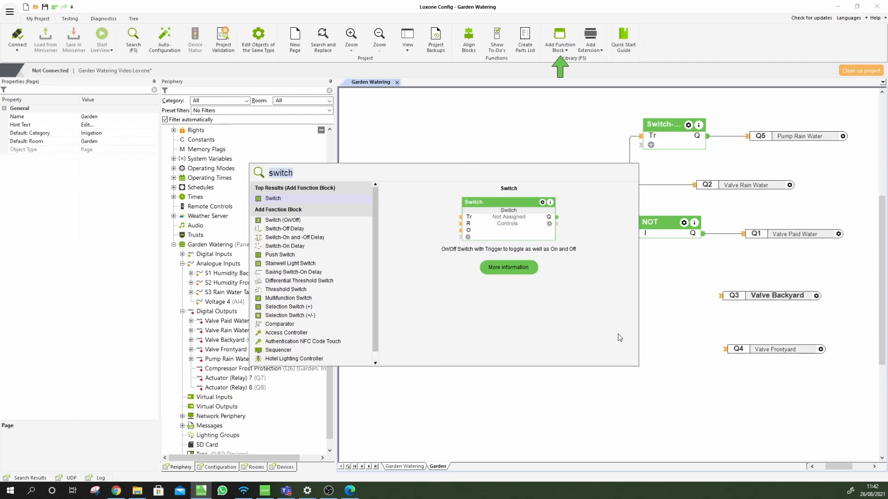
key("BackSpace")
type("les")
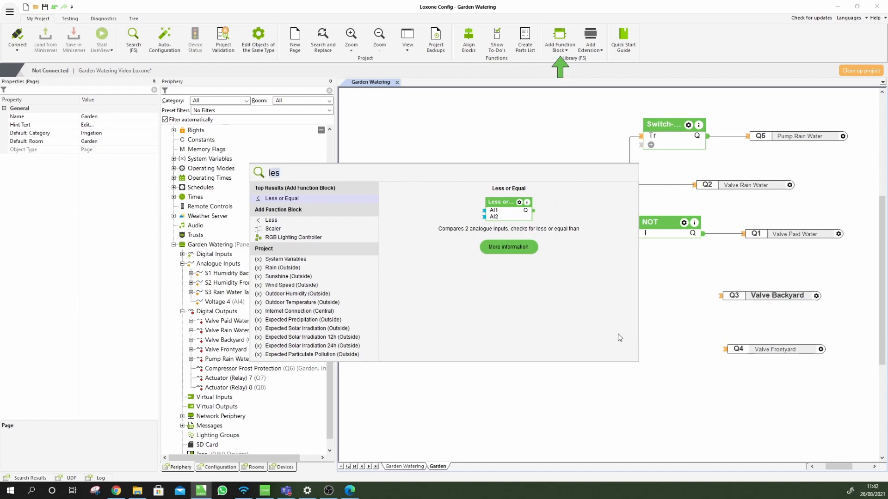
left_click(280, 198)
left_click(568, 294)
mouse_move(544, 288)
left_mouse_down()
mouse_move(642, 304)
mouse_move(634, 303)
left_mouse_up()
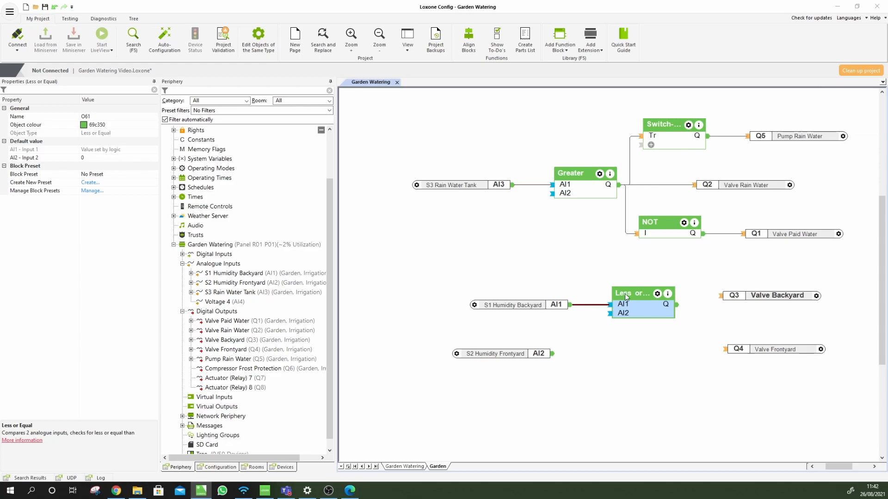
Set the Less or Equal AI2 threshold to 40 and connect its output to Valve Backyard
left_click(79, 158)
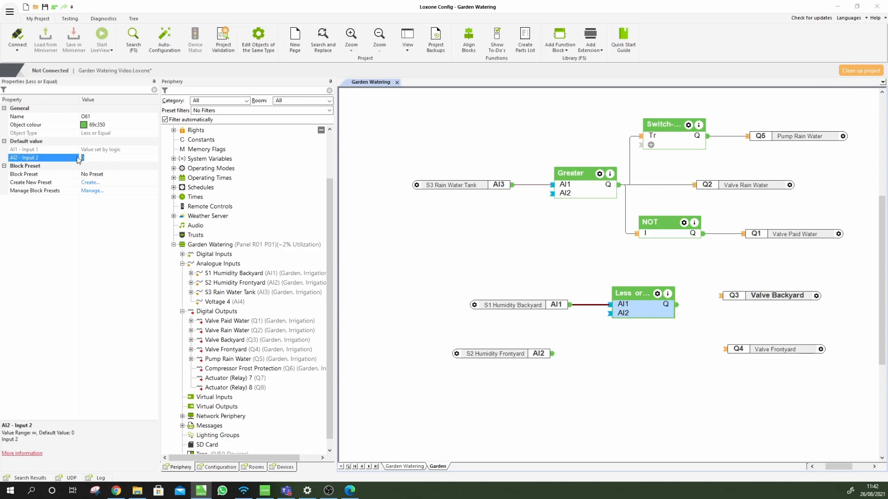
type("40")
left_click(724, 312)
left_click_drag(720, 296, 677, 305)
left_click(687, 355)
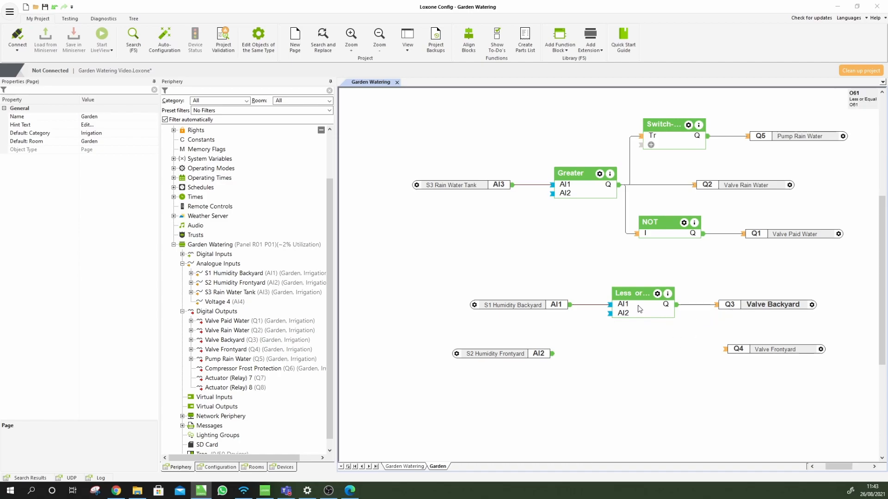
Check S1 and the Less or Equal threshold, then nudge the Q3 Valve Backyard output right
left_click(515, 306)
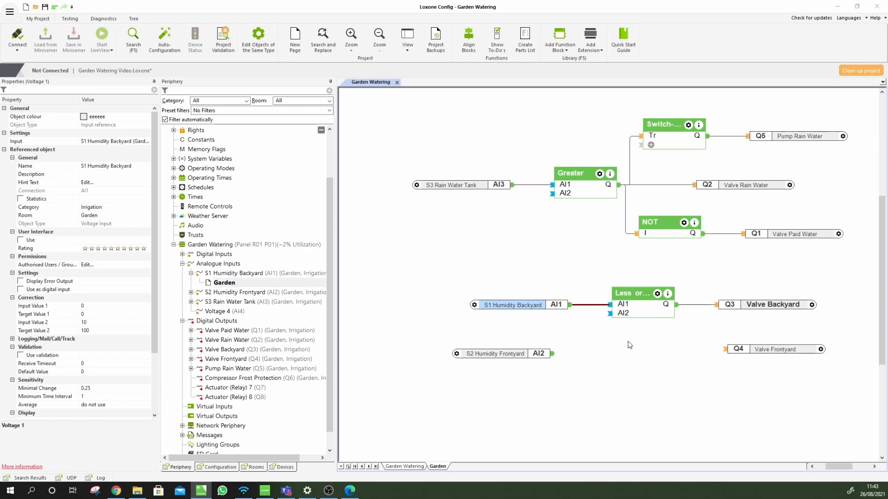
left_click(655, 346)
left_click(650, 314)
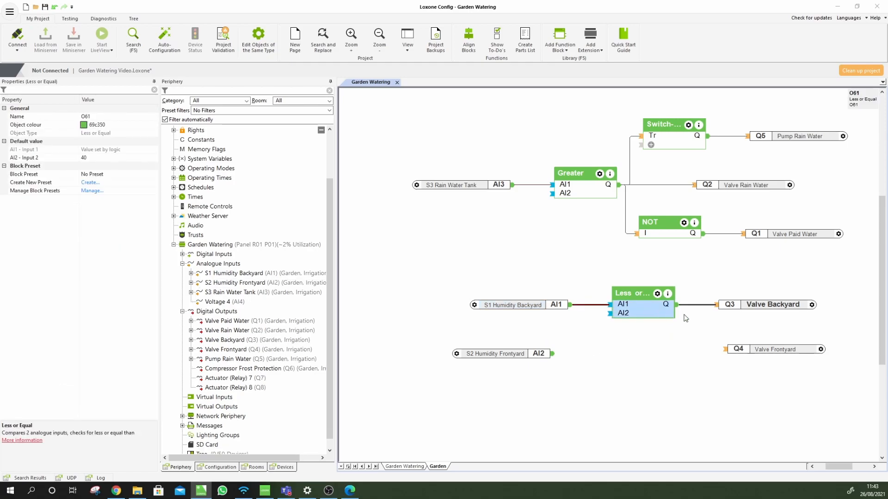
left_click(744, 306)
left_click_drag(743, 305, 752, 306)
left_click(650, 321)
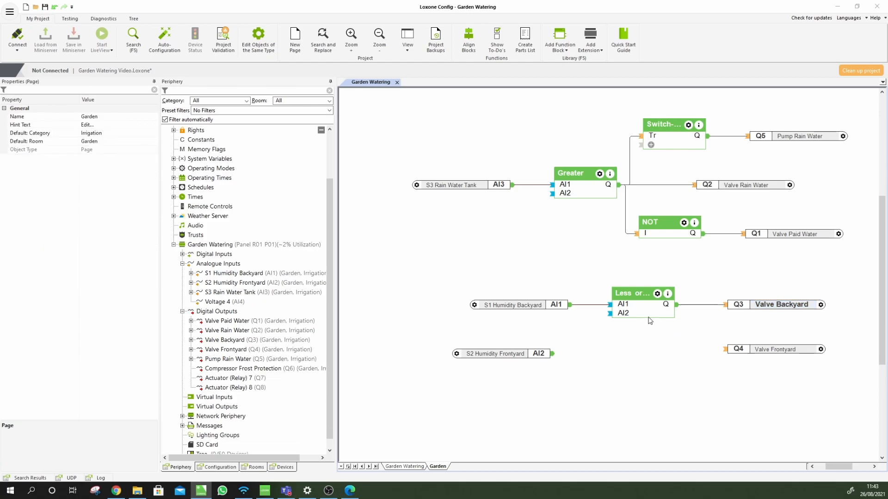
Delete the Less or Equal block and place a 2 Position Controller beside the humidity input
left_click(650, 315)
key("Delete")
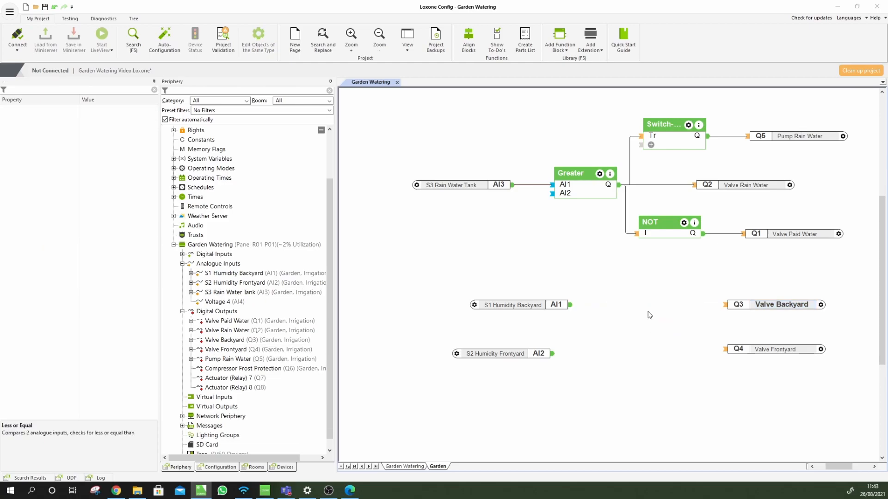
key("F5")
type("2 posi")
key("BackSpace")
key("BackSpace")
key("BackSpace")
type("posi")
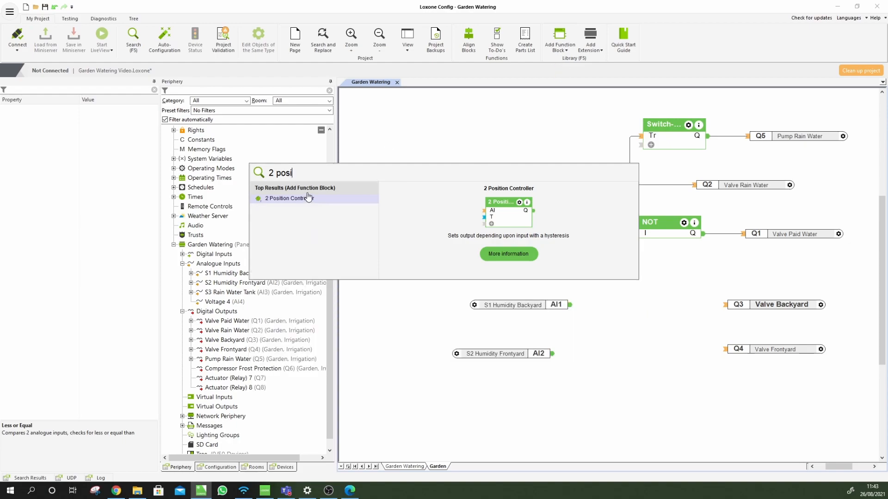
left_click(296, 199)
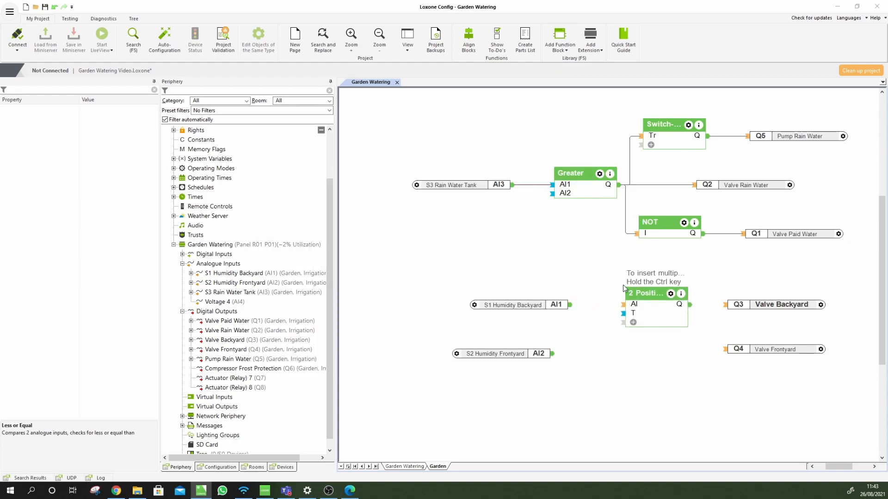
left_click(623, 288)
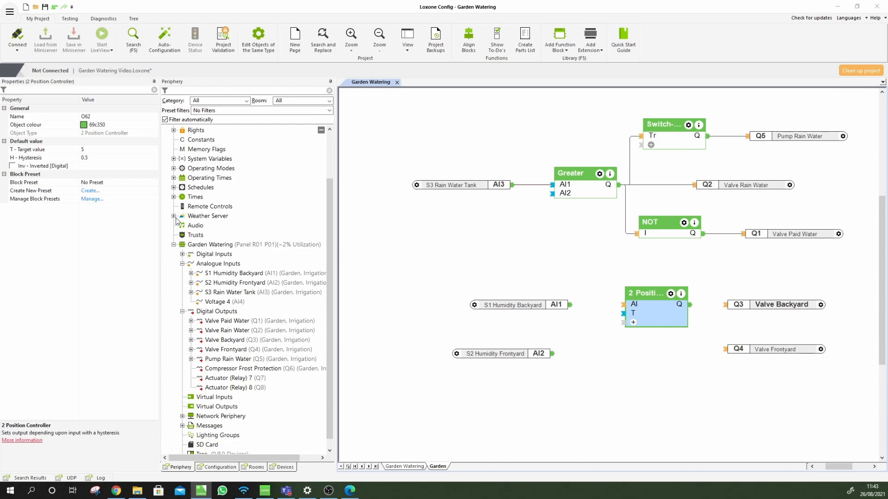
Set target 60 and hysteresis 3, and wire S1 Humidity Backyard into the controller's AI input
left_click(82, 149)
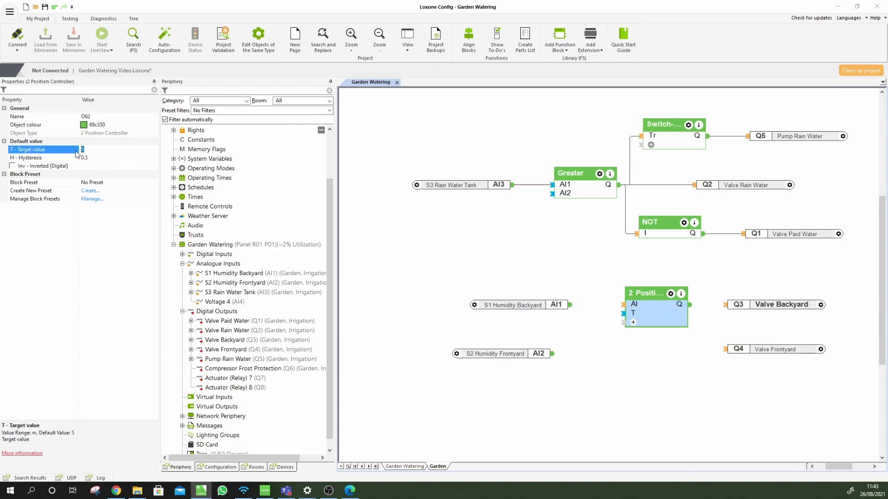
type("60")
left_click(97, 158)
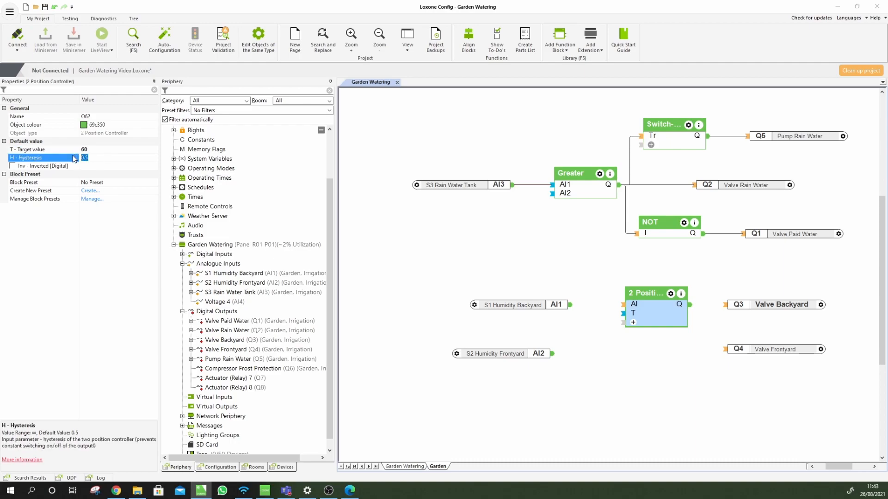
type("3")
left_click(565, 335)
left_click_drag(570, 305, 623, 304)
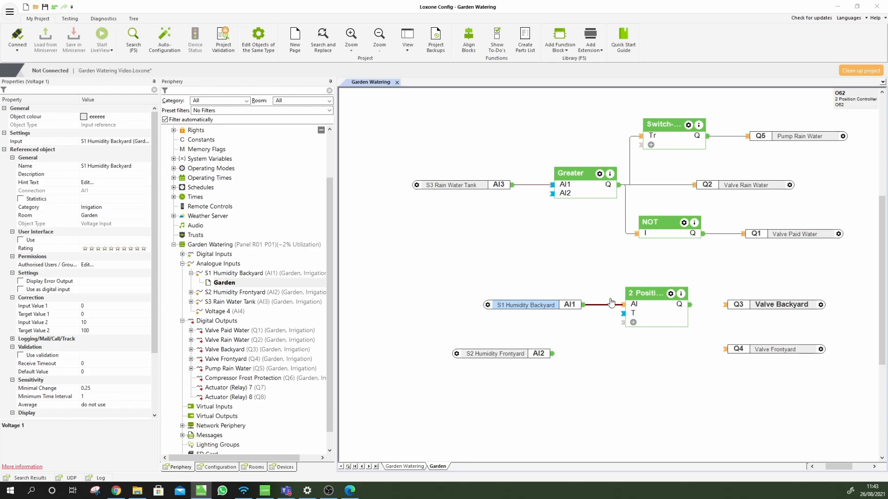
Start the simulation and set backyard humidity to 57, 60, then 63, switching the controller Off
left_click(71, 19)
left_click(456, 37)
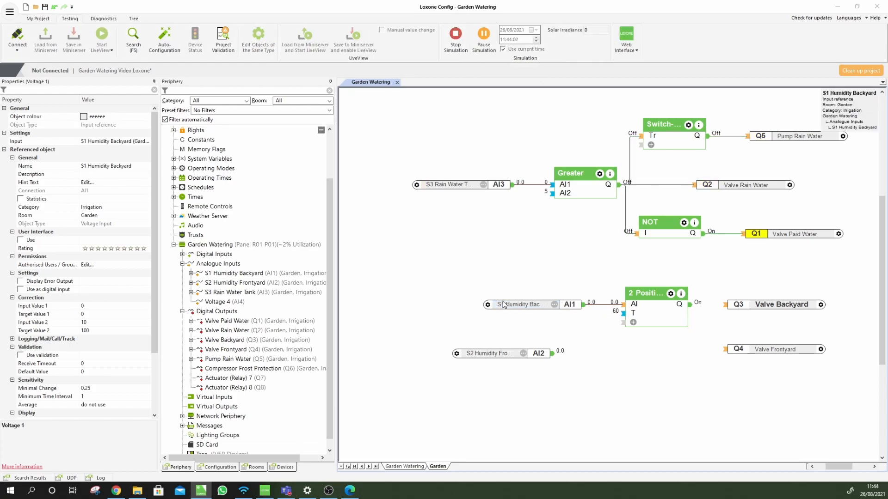
left_click(554, 305)
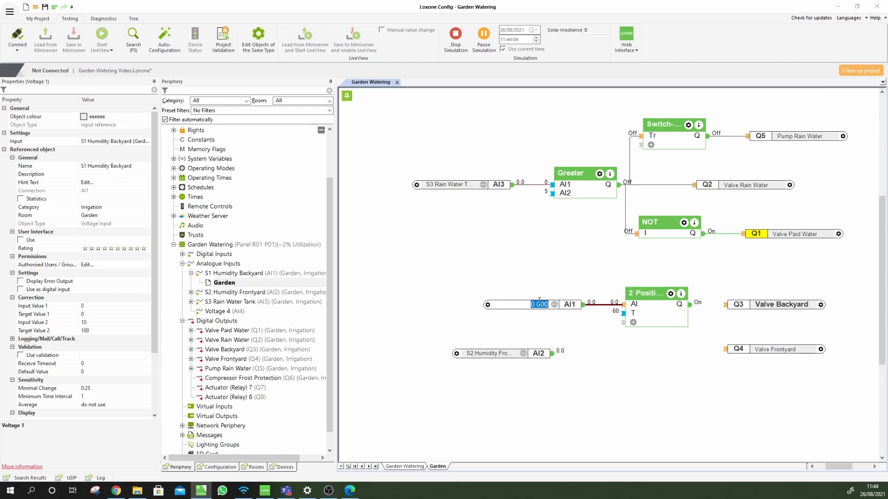
type("57")
key("Return")
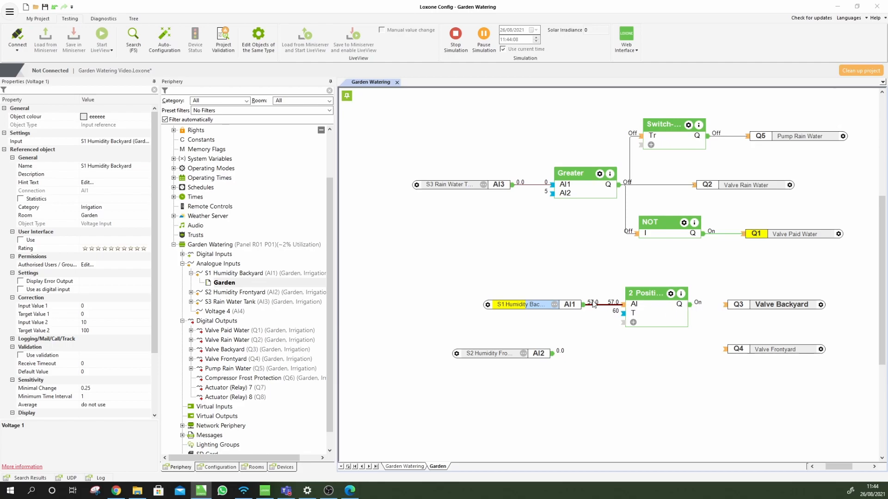
left_click(555, 306)
type("60")
key("Return")
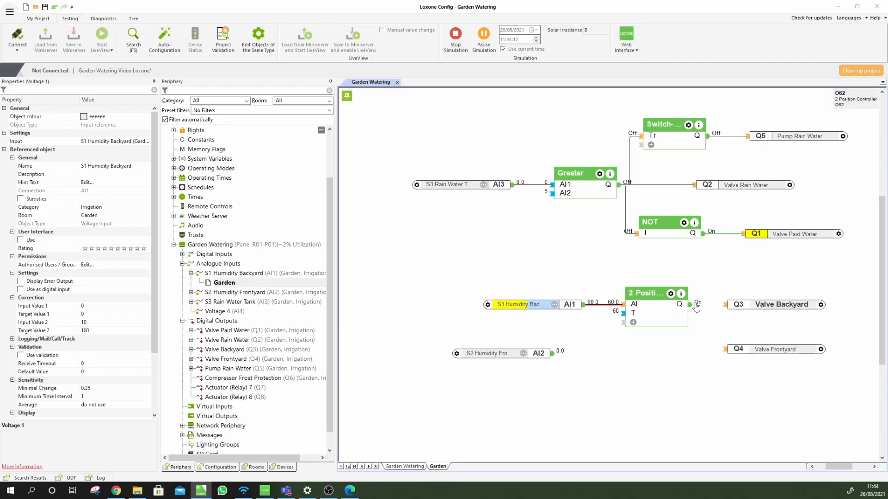
left_click(554, 305)
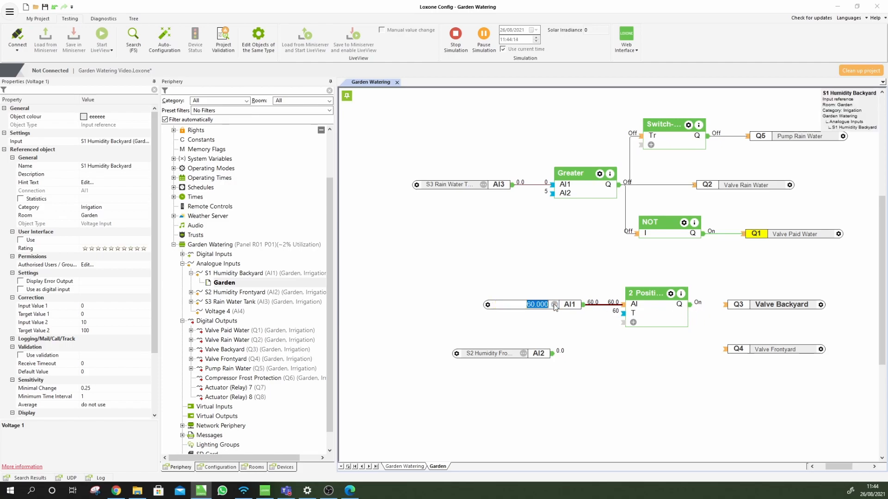
type("63")
key("Return")
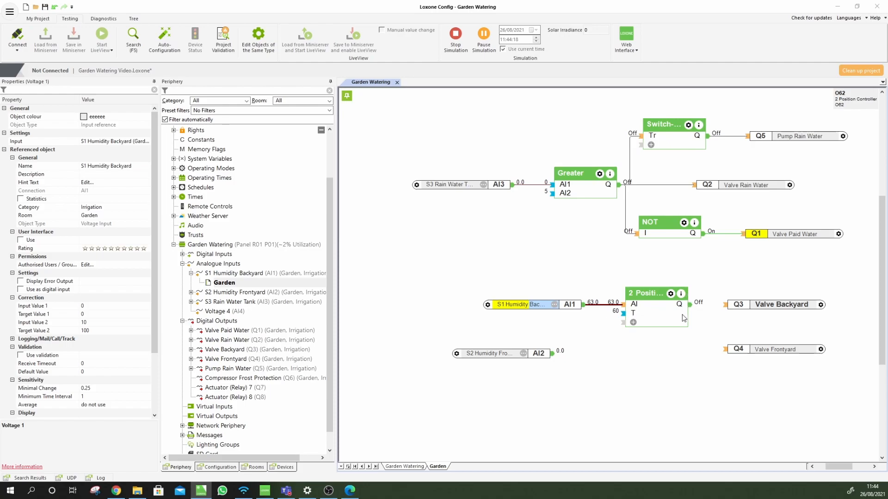
Lower the simulated humidity through 61, 60 and 58 to 57, switching the controller back On
left_click(555, 305)
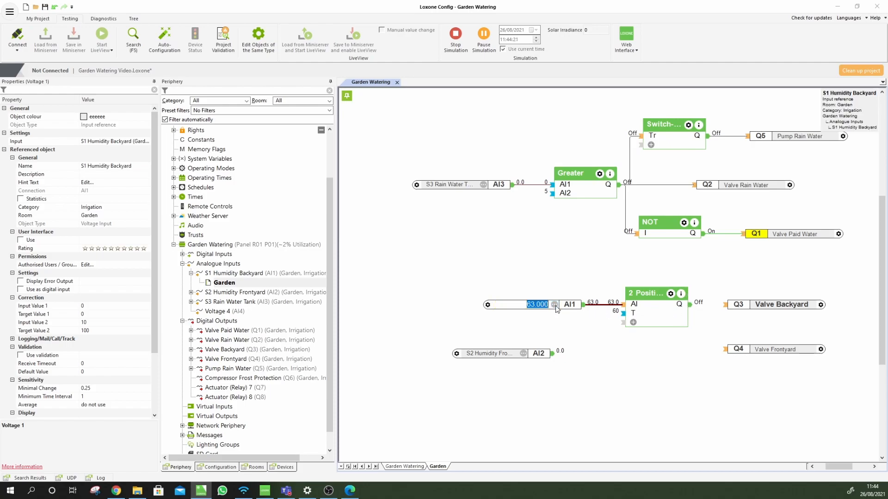
type("61")
key("Return")
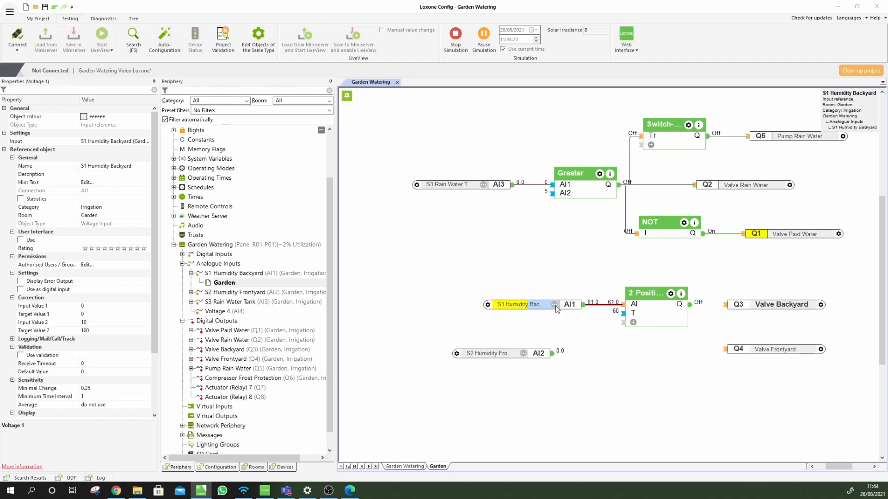
left_click(555, 304)
type("60")
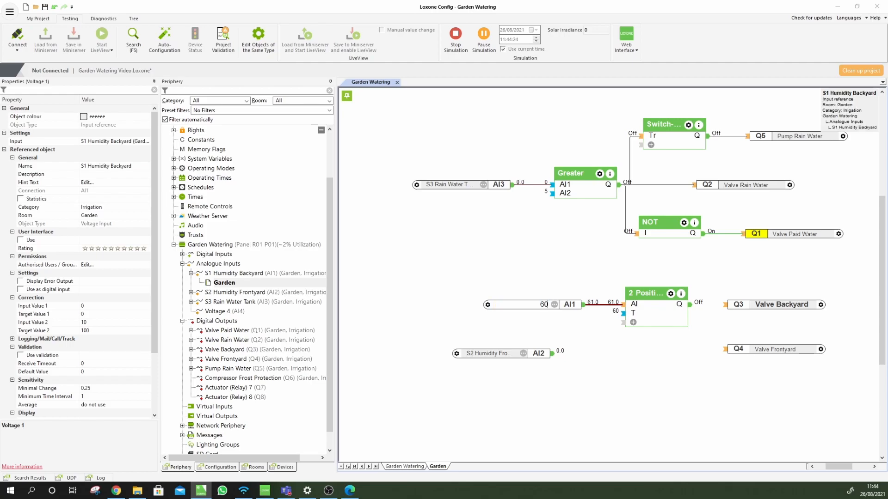
key("Return")
left_click(555, 305)
type("58")
key("Return")
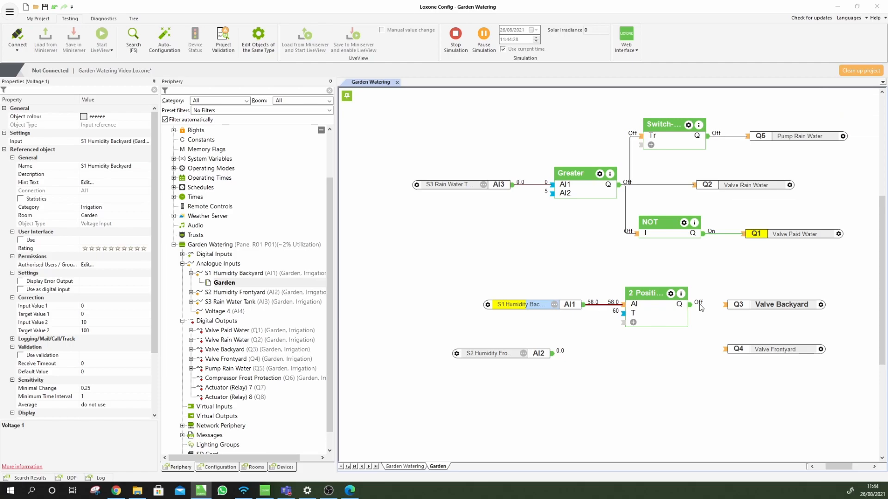
type("57")
key("Return")
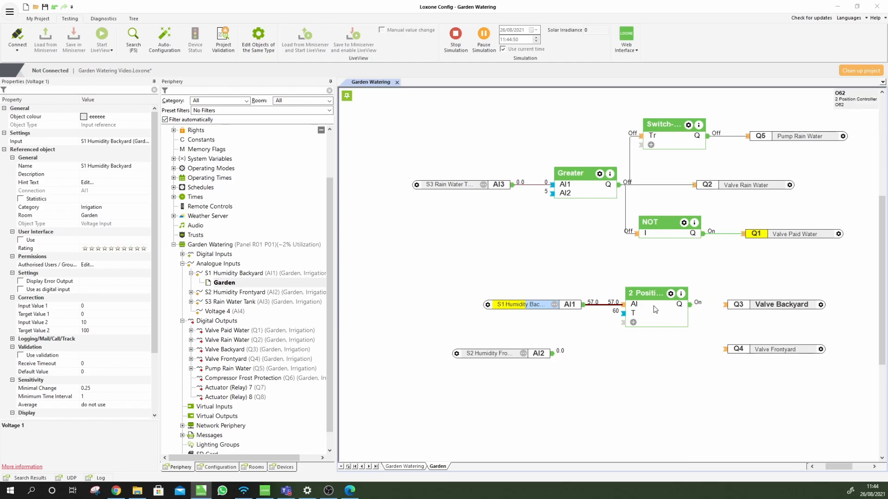
Change the controller to target 30 and hysteresis 10, then stop and restart the simulation
left_click_drag(653, 306, 645, 306)
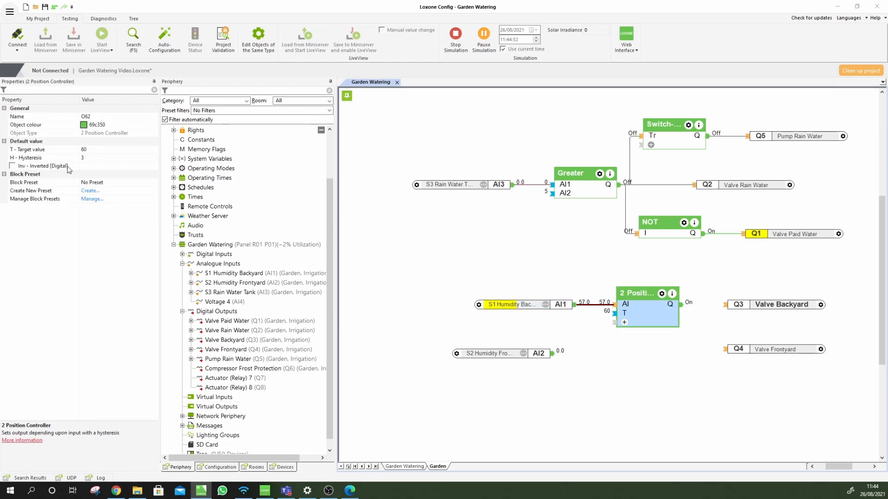
left_click(98, 149)
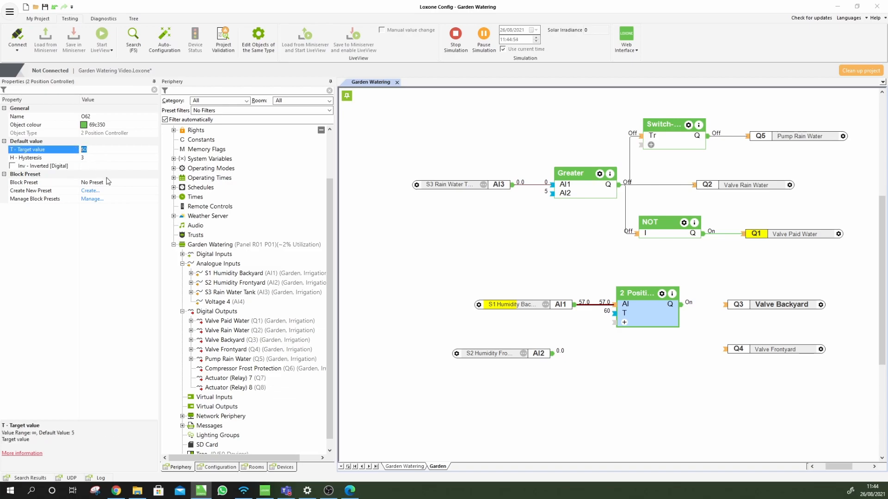
type("30")
left_click(83, 159)
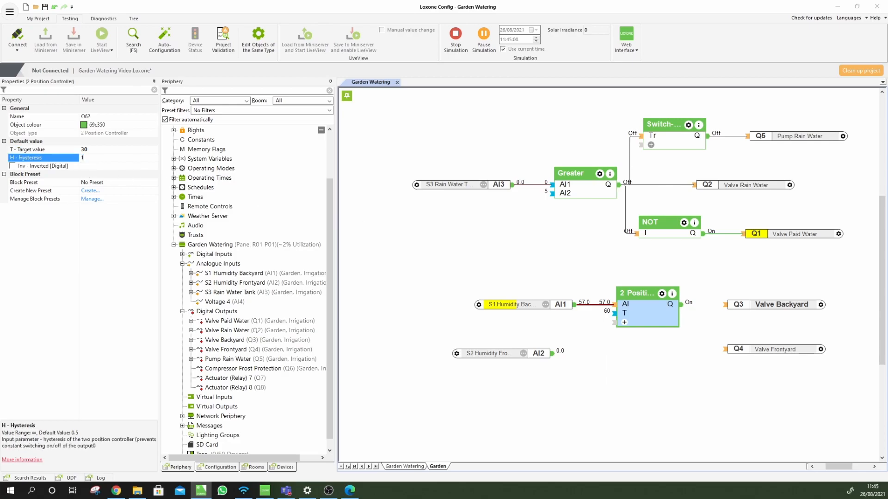
type("10")
key("Return")
left_click(456, 34)
left_click(462, 34)
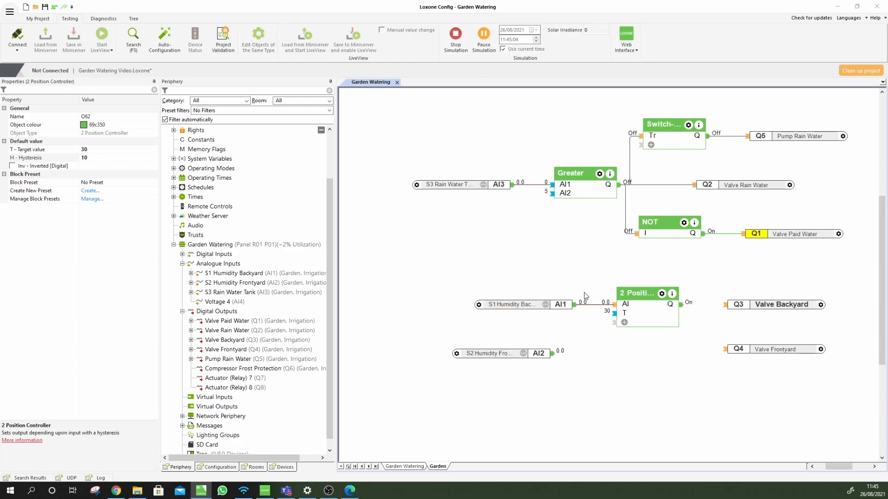
left_click(549, 307)
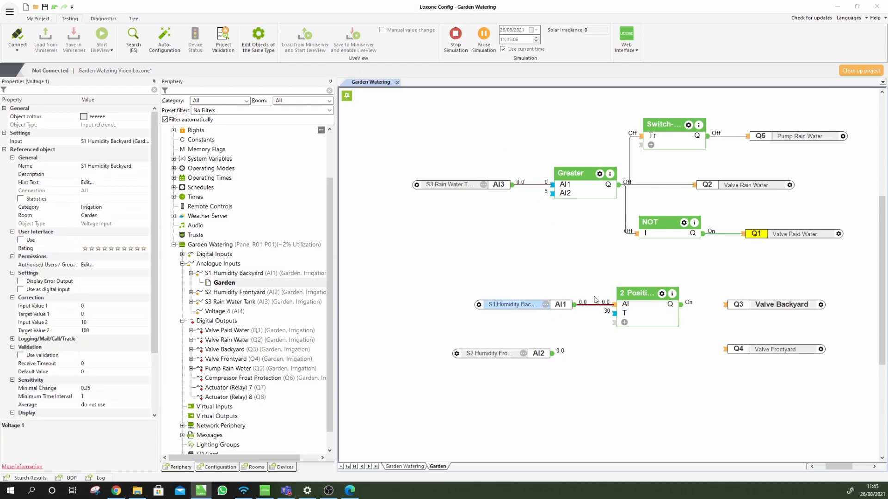
Simulate backyard humidity at 30 and then 40, switching the controller Off
left_click(546, 306)
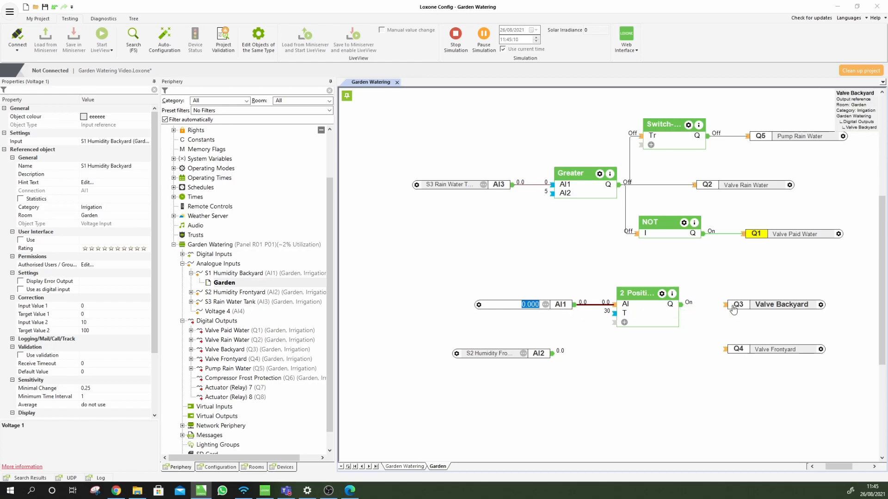
type("30")
key("Return")
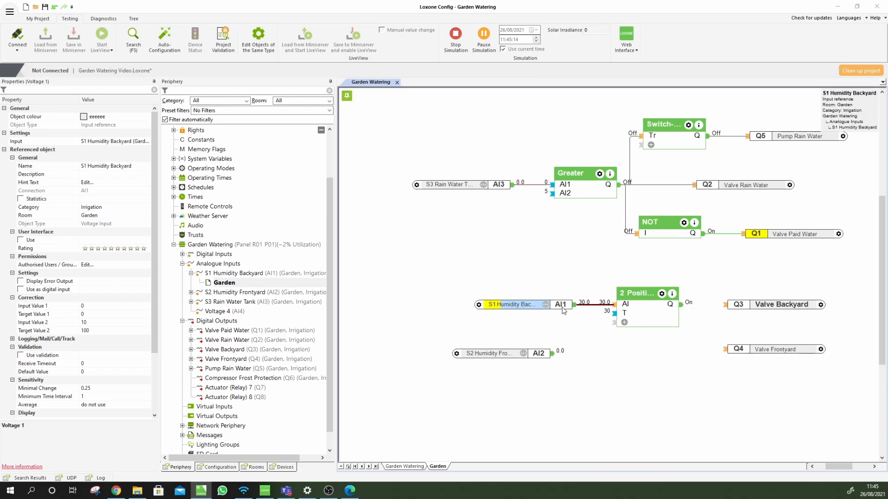
left_click(544, 307)
type("4")
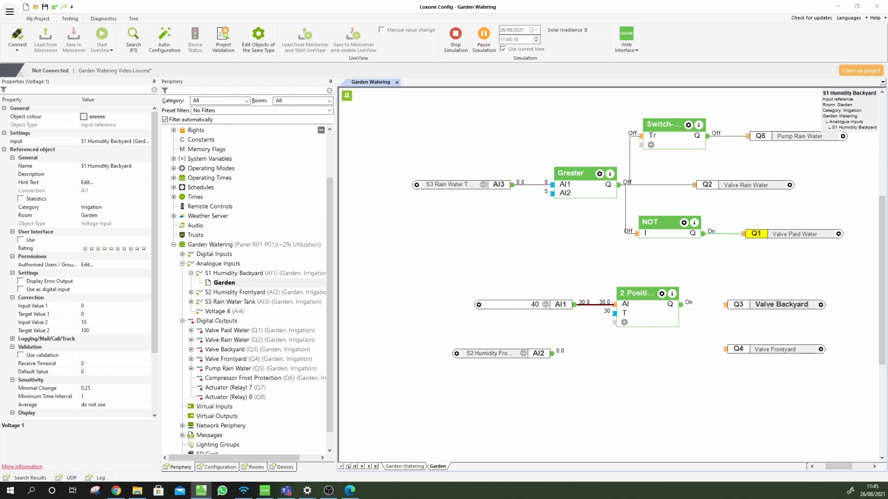
type("0")
key("Return")
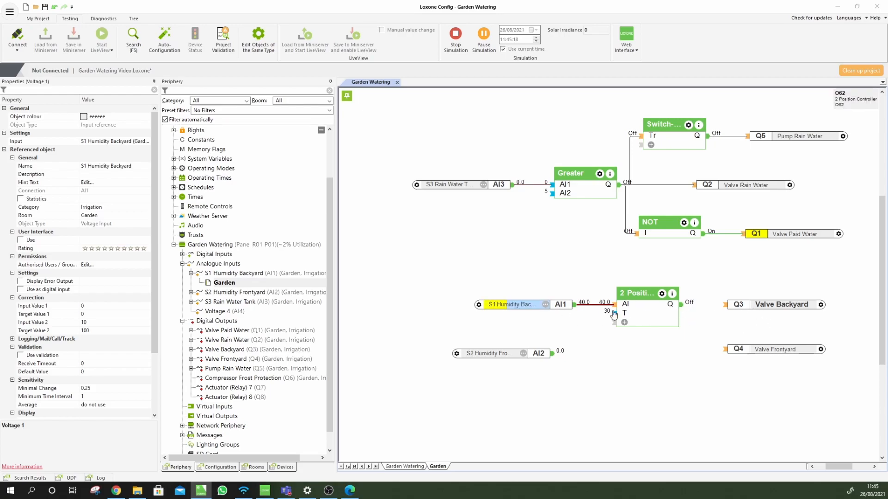
Drop the humidity to 30 then 20, switching the controller On, and stop the simulation
left_click(548, 306)
type("30")
key("Return")
left_click(548, 306)
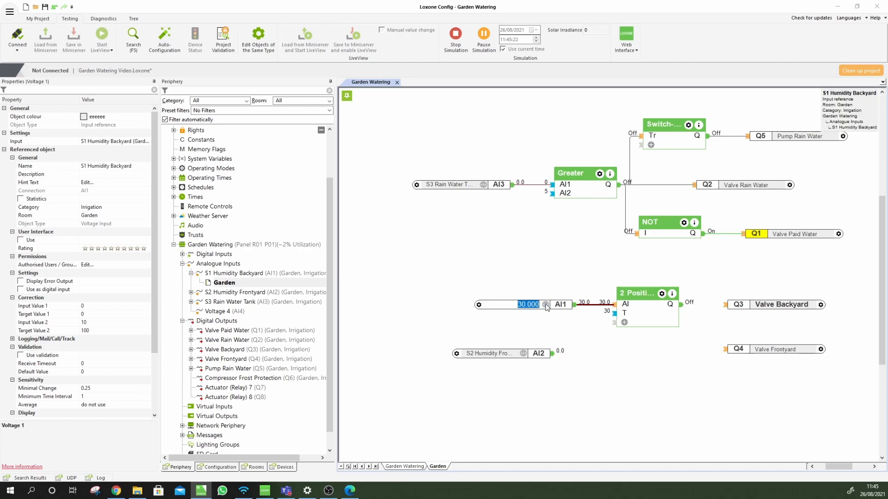
type("20")
key("Return")
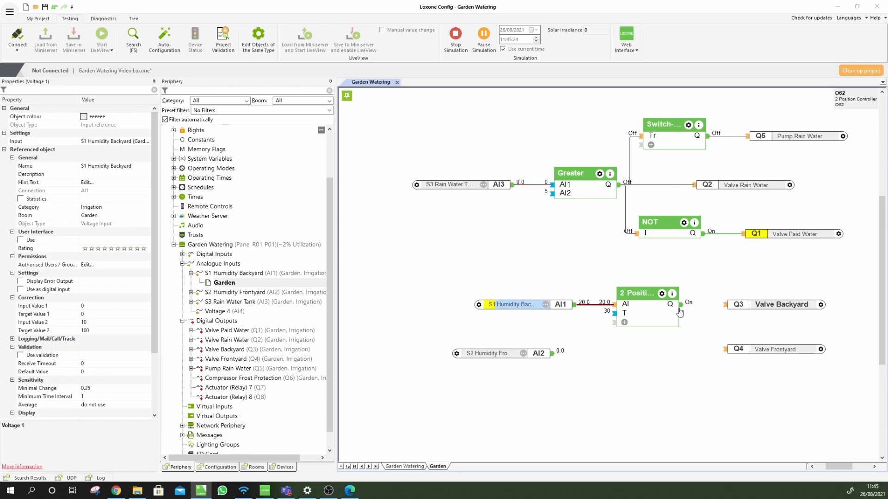
left_click(652, 316)
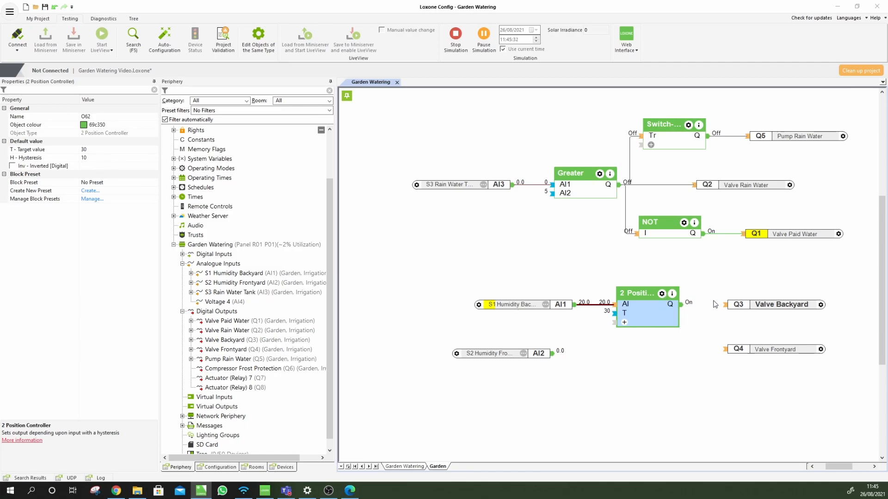
left_click(459, 39)
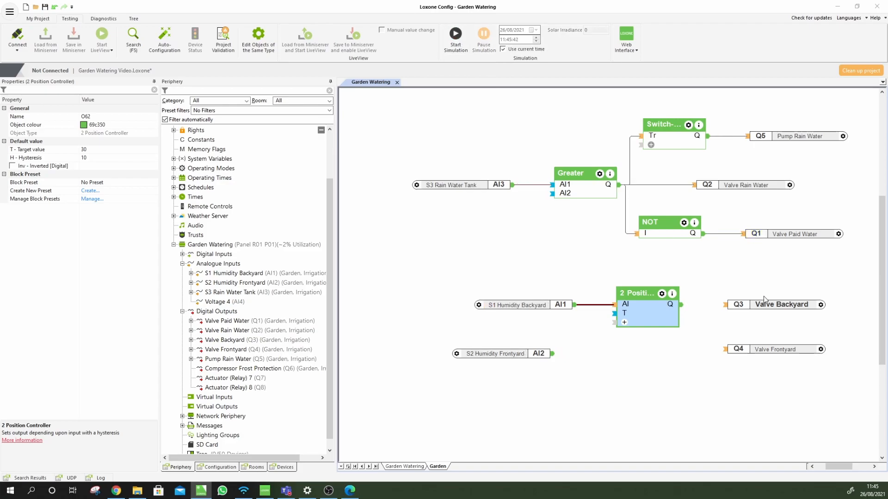
Wire the backyard controller's output to Valve Backyard and shift the controller and sensor left
left_click_drag(724, 304, 684, 308)
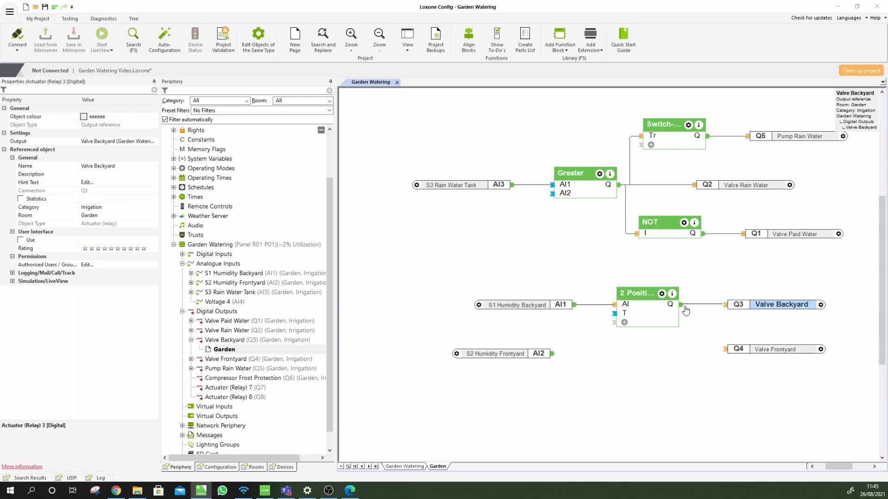
left_click(707, 345)
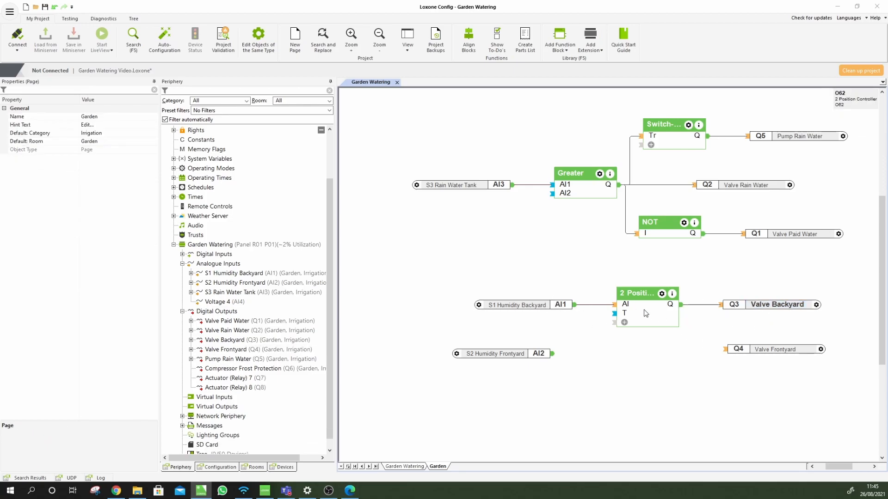
left_click_drag(646, 313, 634, 310)
left_click(531, 305)
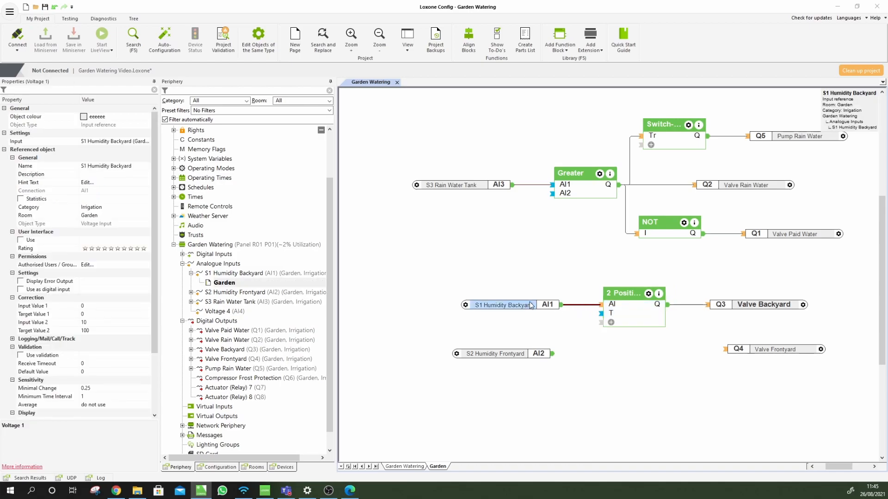
left_click(642, 335)
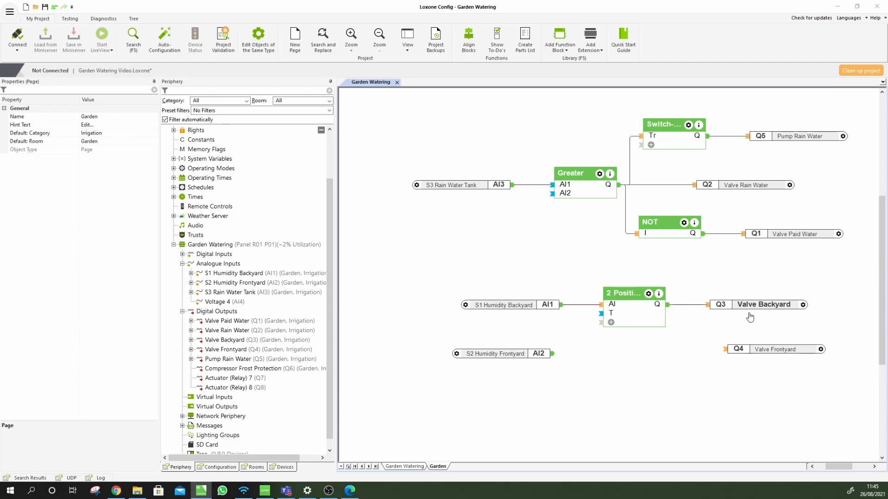
Copy and paste the backyard controller, checking the copy keeps target 30 and hysteresis 10
left_click(645, 318)
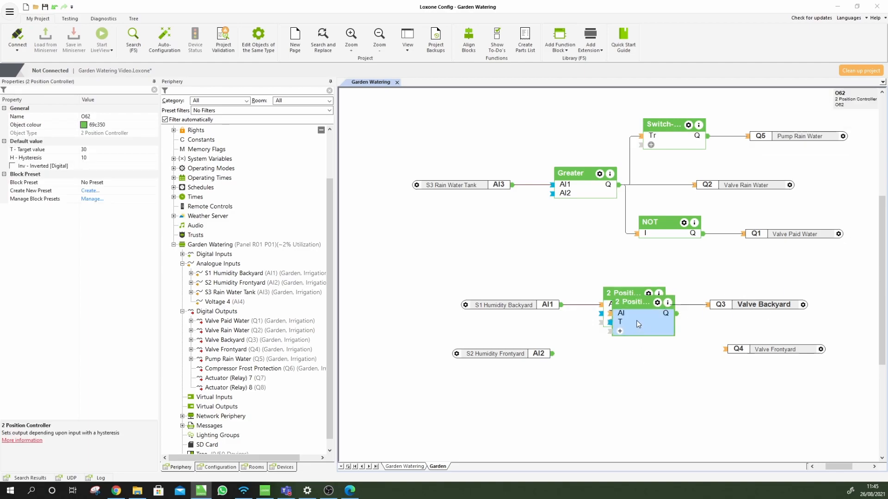
key("ctrl+c")
key("ctrl+v")
left_click(657, 395)
left_click(632, 362)
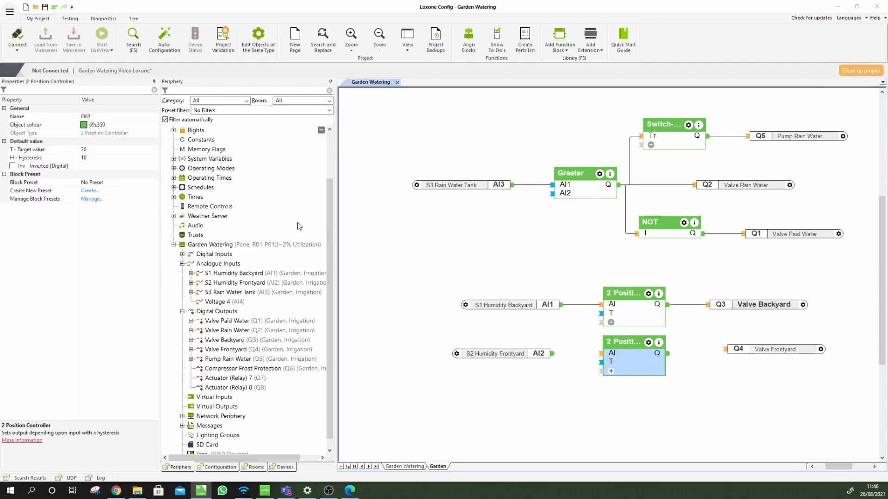
left_click(96, 150)
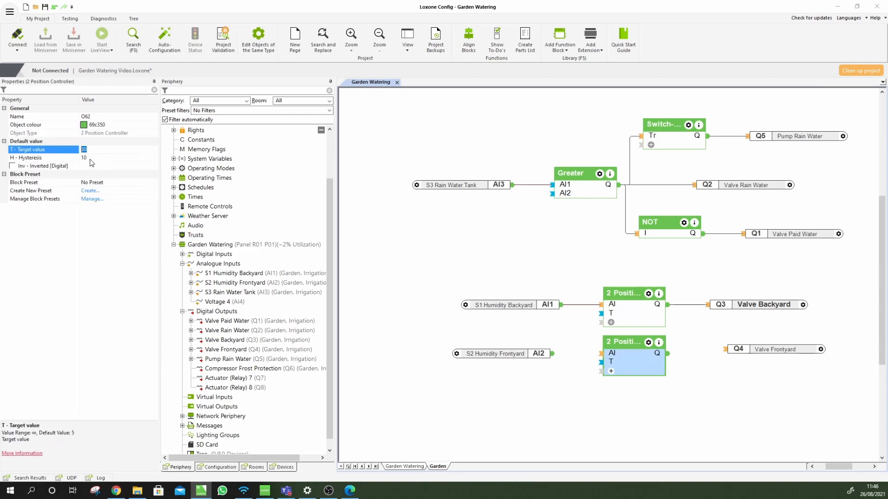
left_click(85, 158)
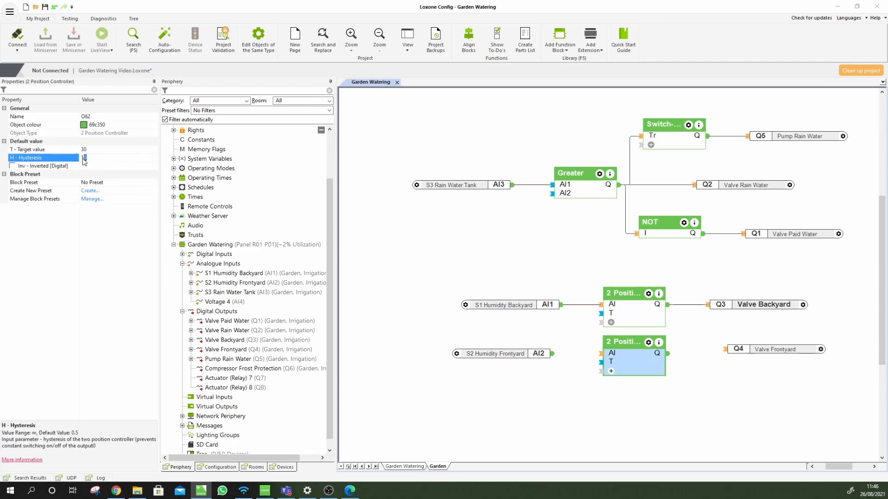
left_click(652, 431)
Add a fresh 2 Position Controller to check its default target, then delete it
type("2 posi")
key("Return")
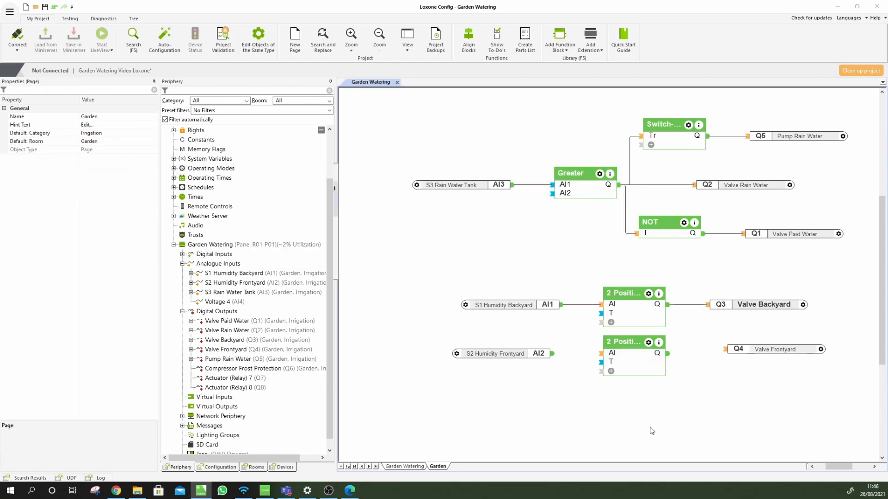
left_click(603, 394)
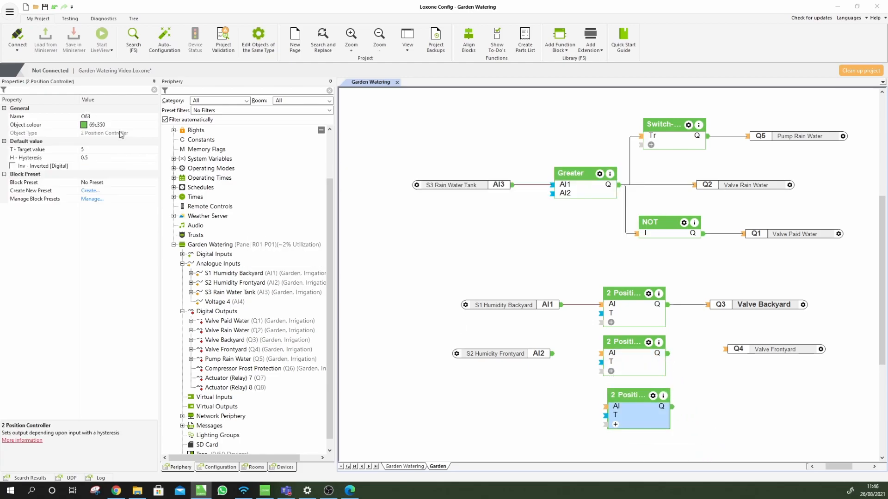
left_click(70, 153)
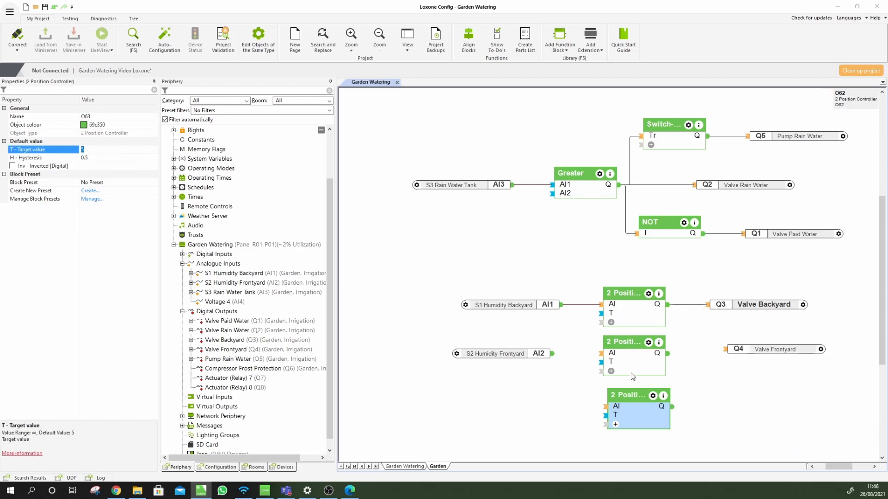
left_click(647, 410)
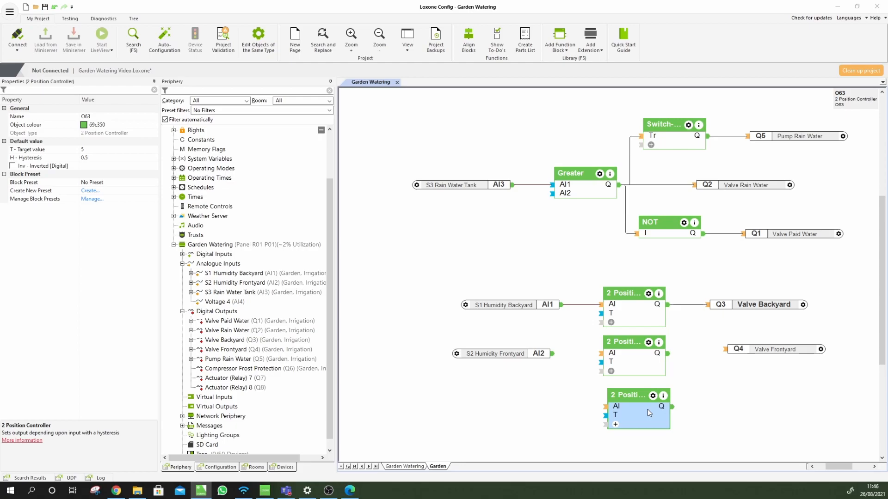
key("Delete")
Wire S2 Humidity Frontyard into the copied controller and its output to Valve Frontyard
left_click_drag(552, 354, 601, 354)
left_click_drag(667, 354, 724, 354)
left_click(724, 391)
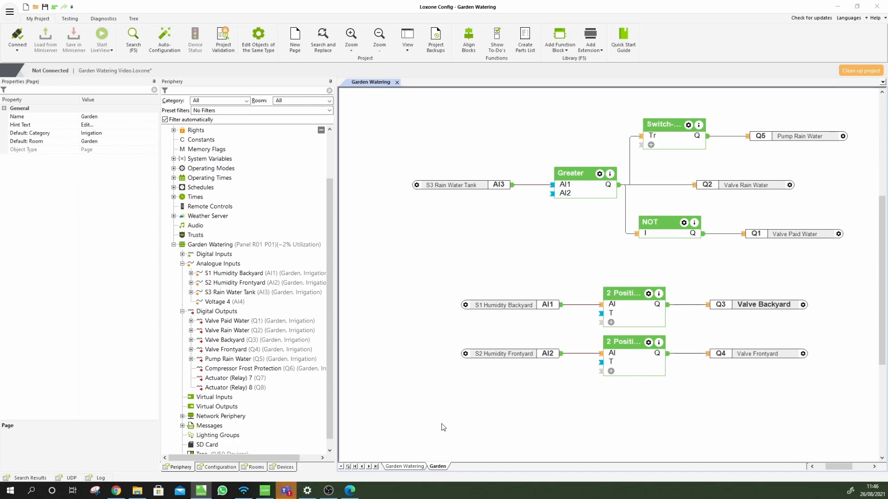
Expand the Weather Server values and open Precipitation's offset-or-time choices
left_click(353, 491)
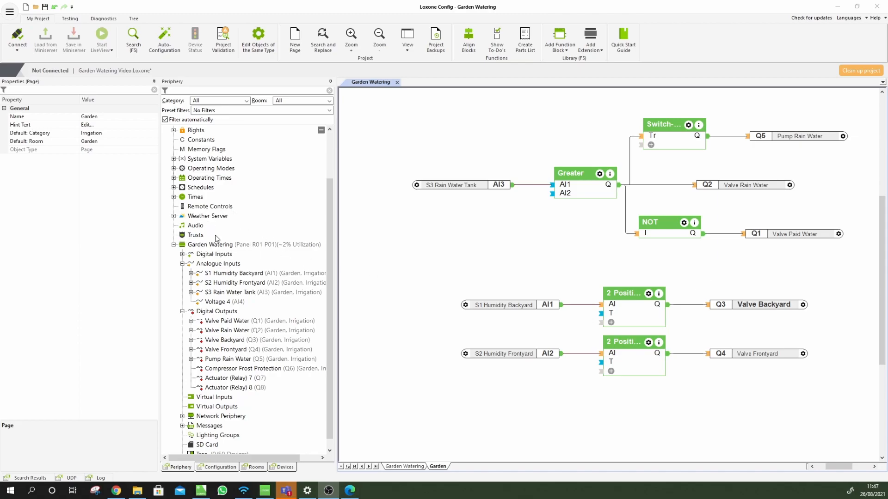
scroll(212, 232, "up", 2)
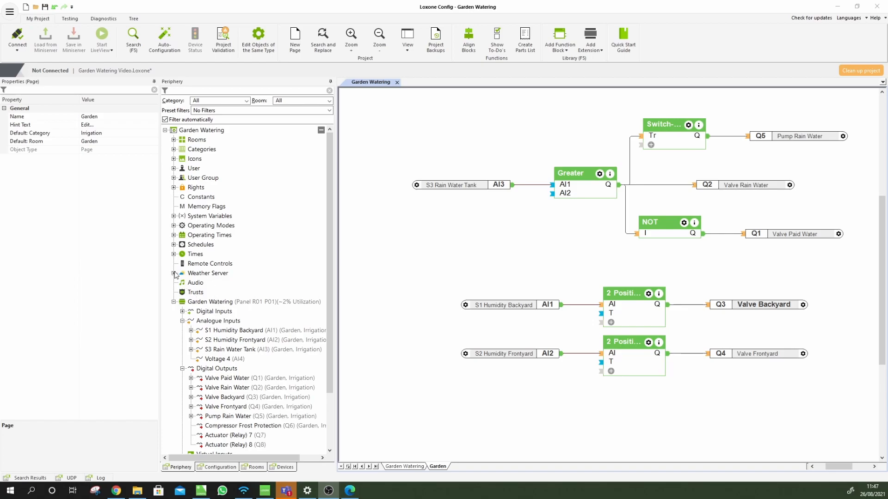
left_click(174, 273)
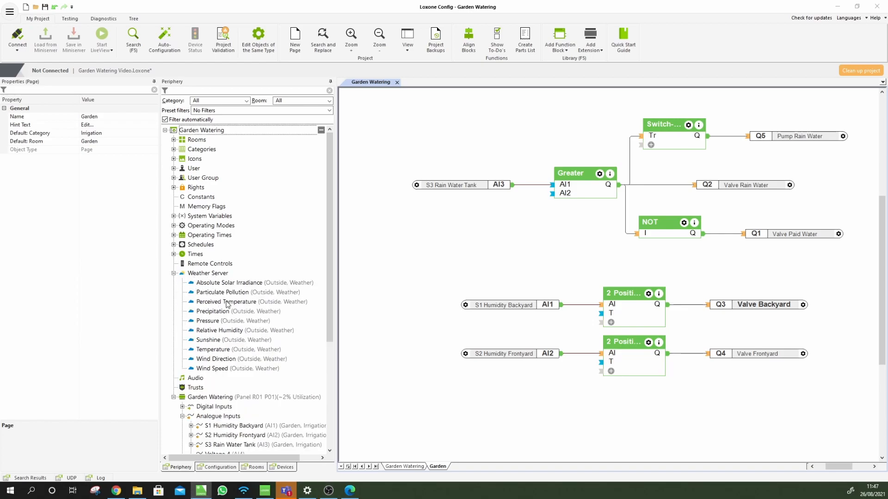
left_click(221, 316)
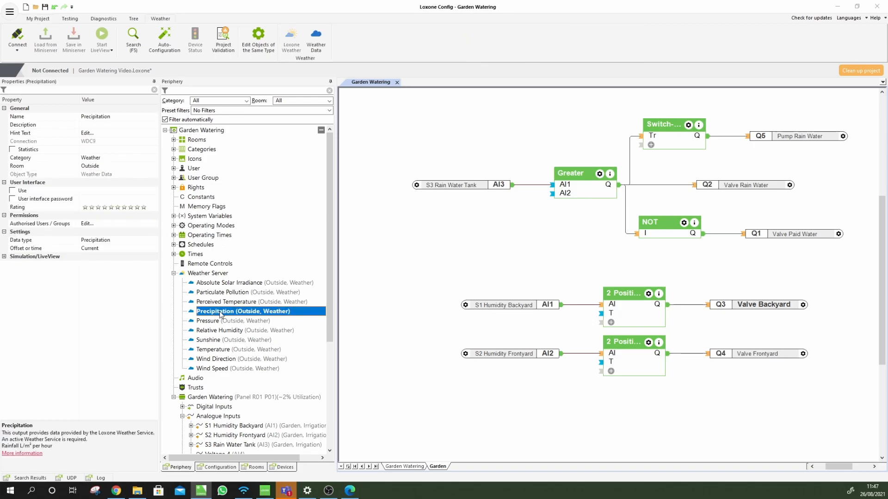
left_click(129, 248)
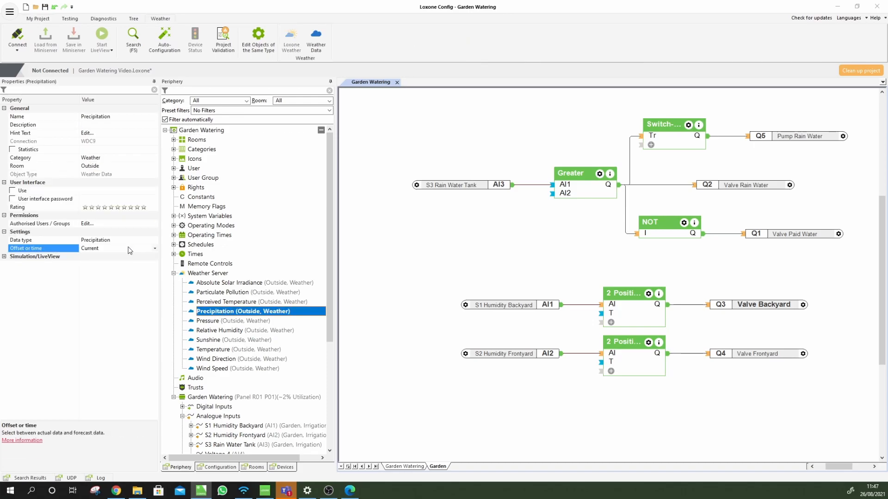
left_click(156, 250)
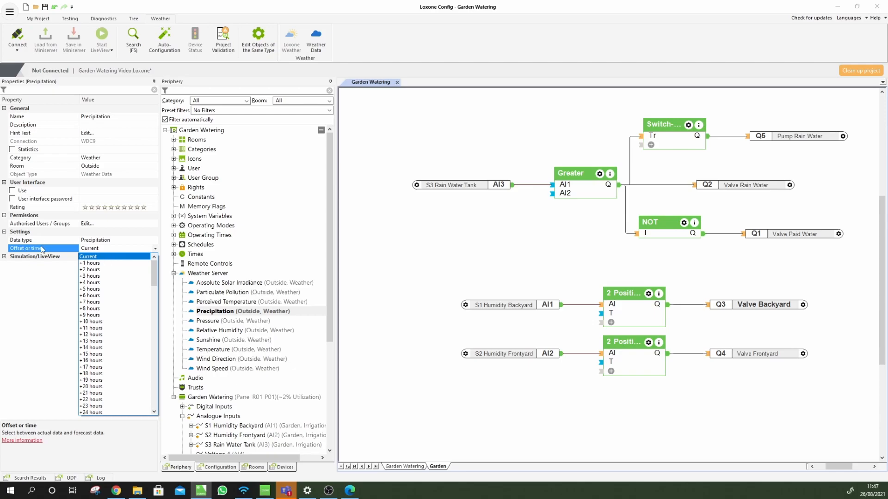
Leave the offset at Current and select Expected Precipitation under System Variables
scroll(105, 344, "down", 4)
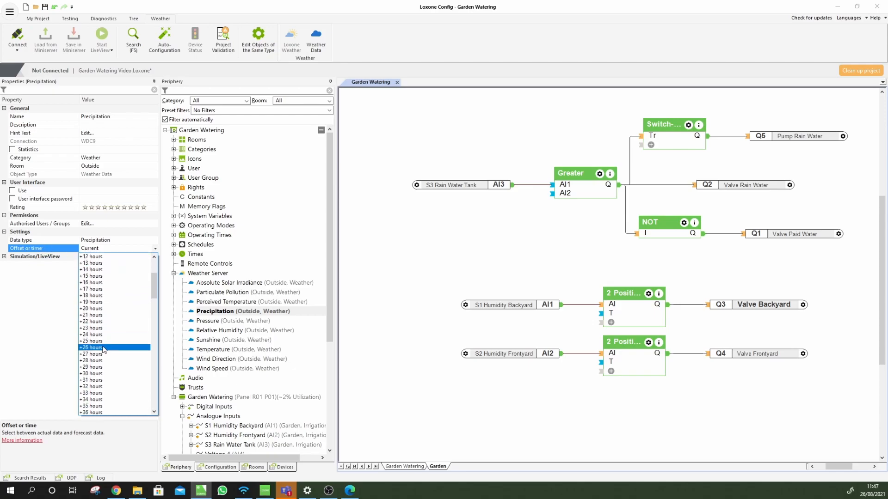
scroll(104, 345, "down", 20)
scroll(105, 373, "down", 3)
left_click(26, 354)
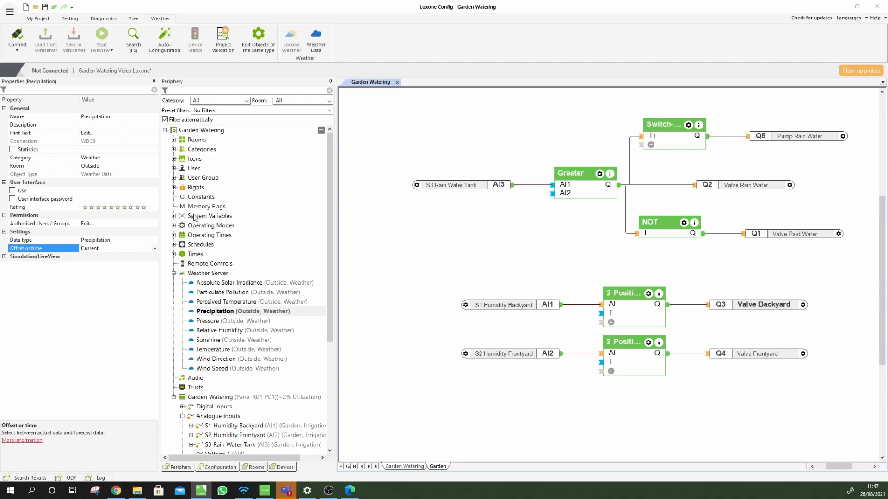
left_click(174, 216)
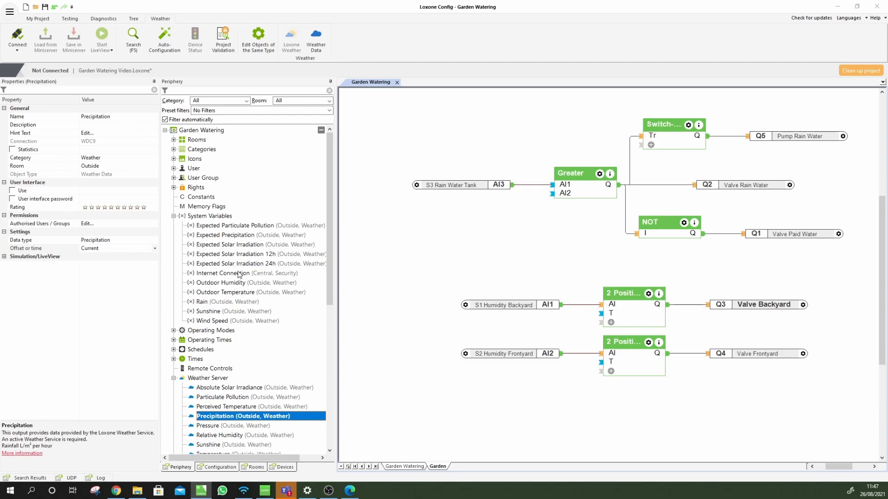
left_click(230, 237)
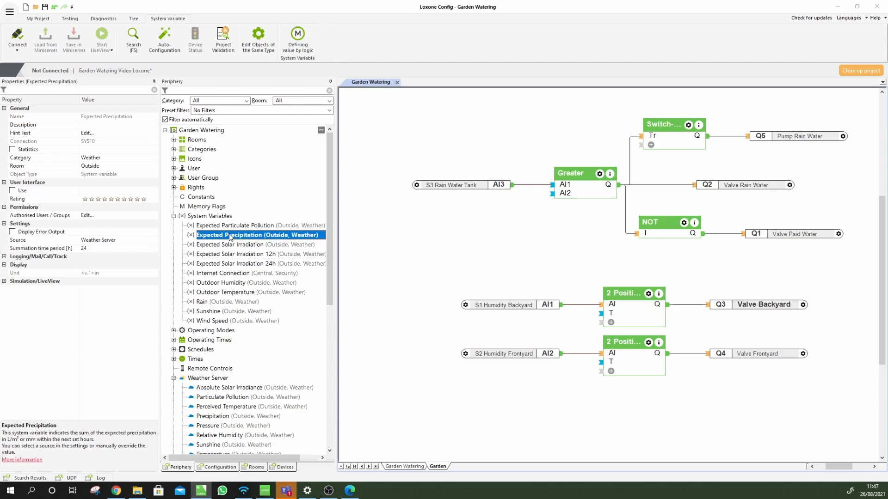
Check Expected Precipitation's 24-hour summation period and drop it below the humidity controllers
left_click(79, 250)
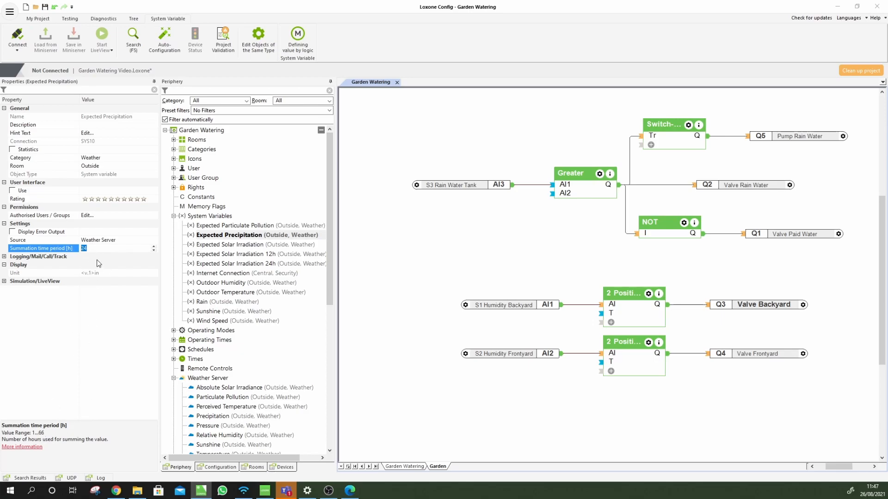
double_click(83, 249)
left_click_drag(227, 235, 435, 428)
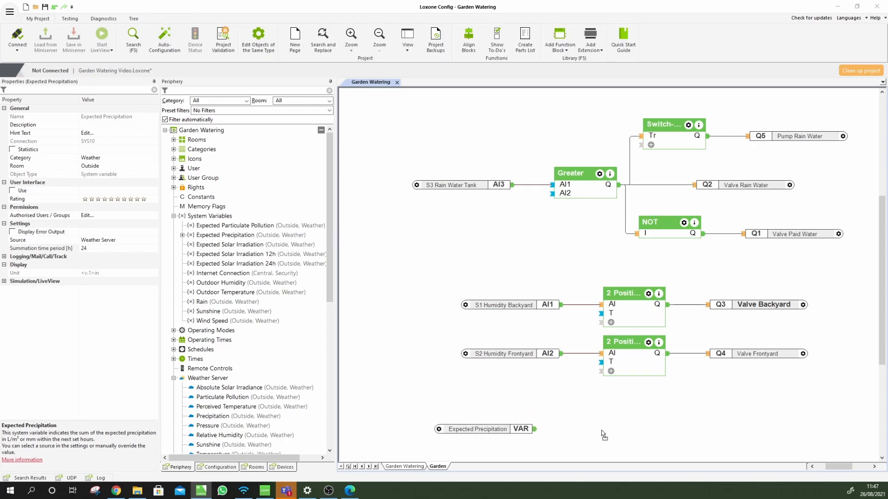
scroll(617, 430, "down", 3)
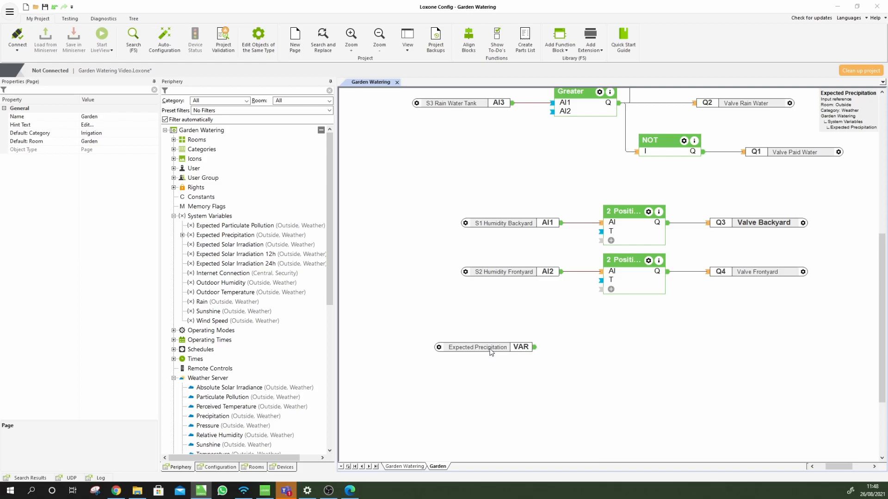
left_click_drag(491, 349, 482, 369)
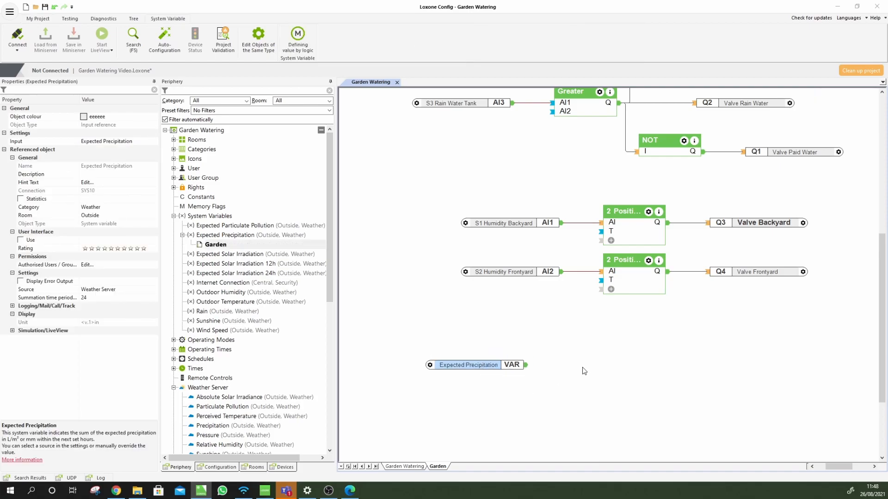
left_click(583, 388)
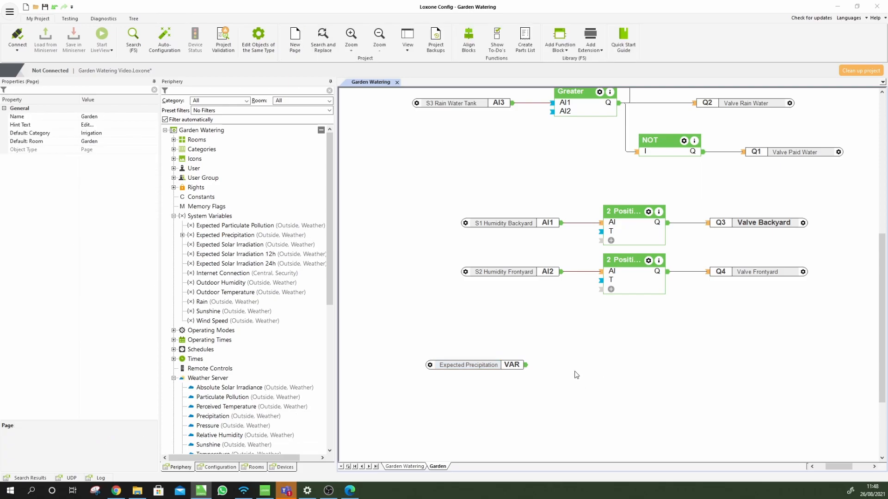
Add a Less block, wire Expected Precipitation into AI1, and set AI2 to 4
left_click(560, 50)
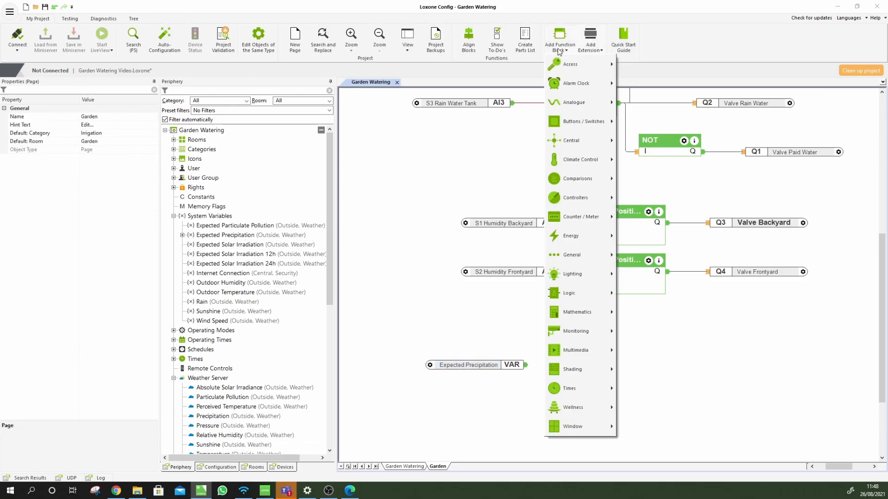
mouse_move(588, 173)
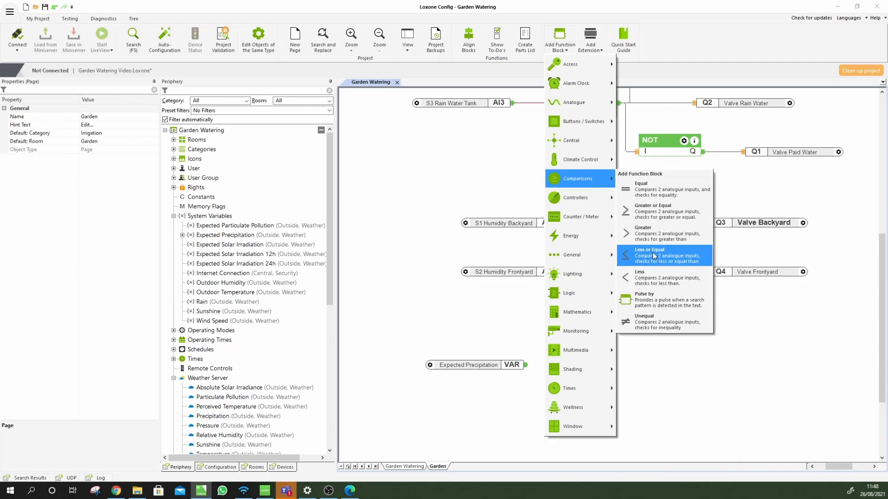
left_click(670, 283)
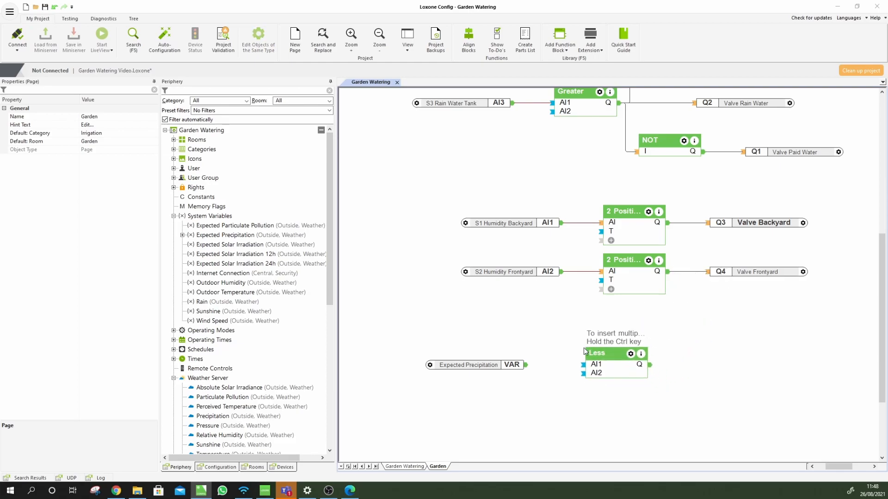
left_click(592, 354)
left_click_drag(526, 365, 583, 366)
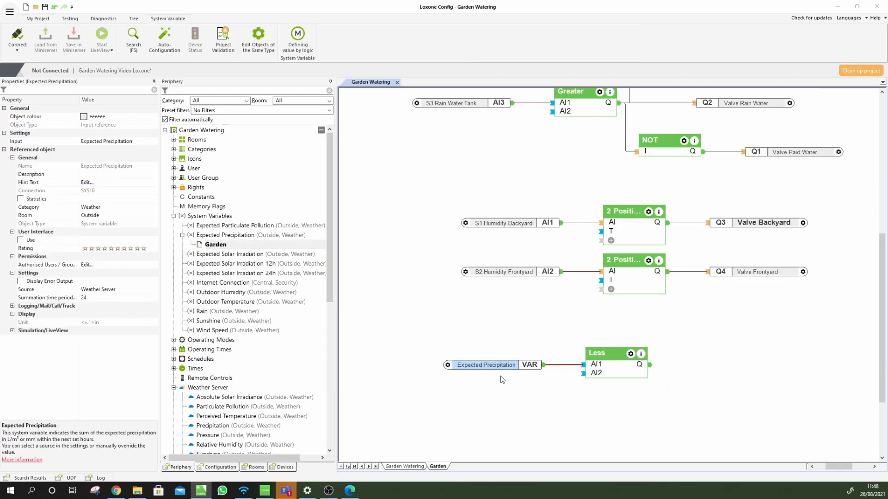
left_click(607, 368)
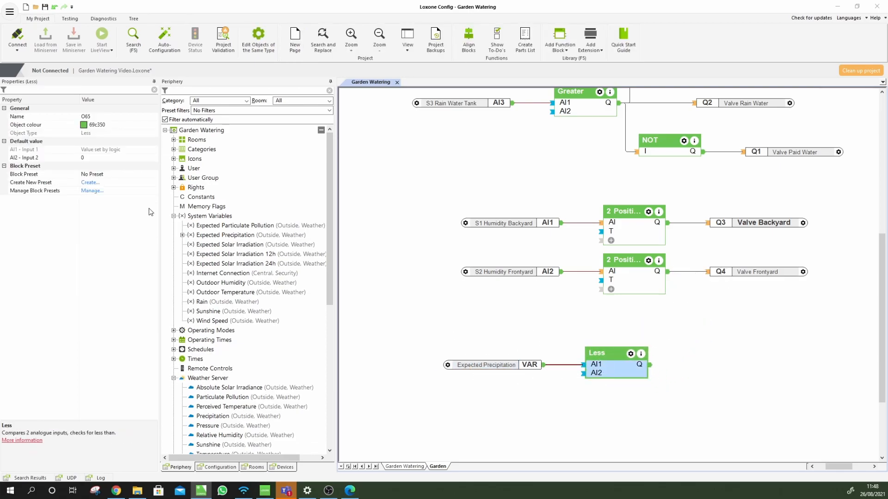
left_click(76, 158)
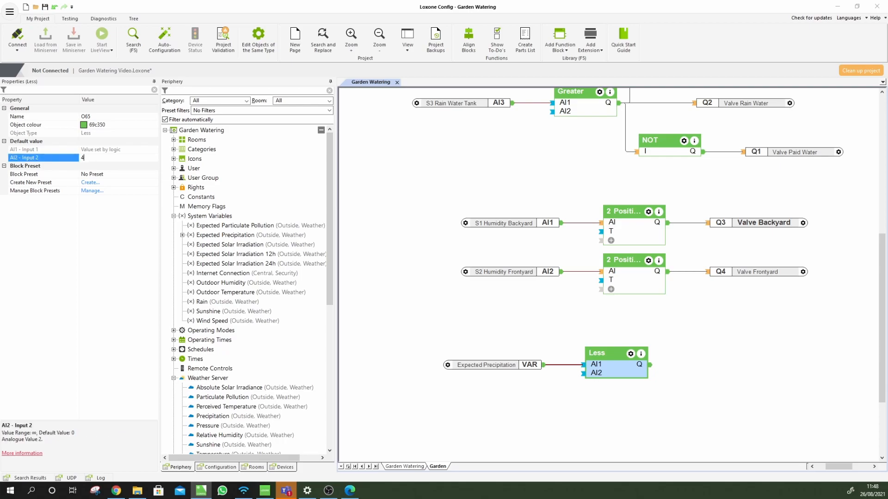
left_click(620, 435)
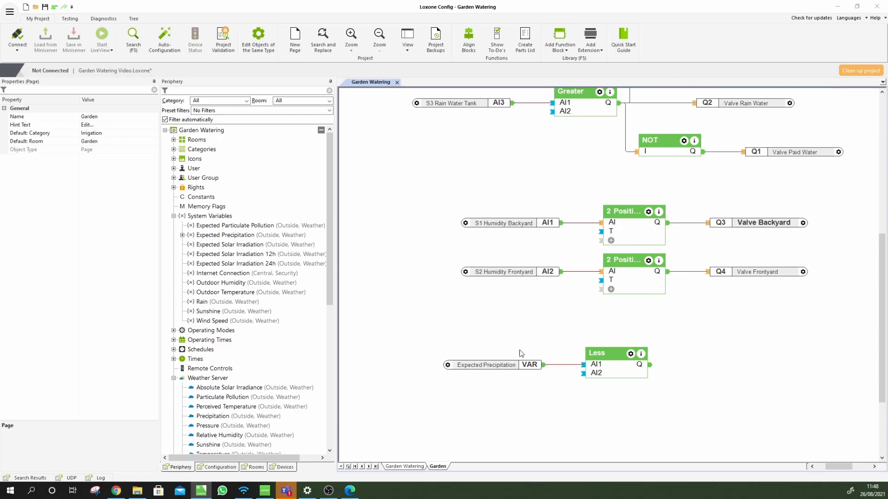
Add a memory flag named 'Watering Allowed' and wire the Less block's output into it
left_click(197, 208)
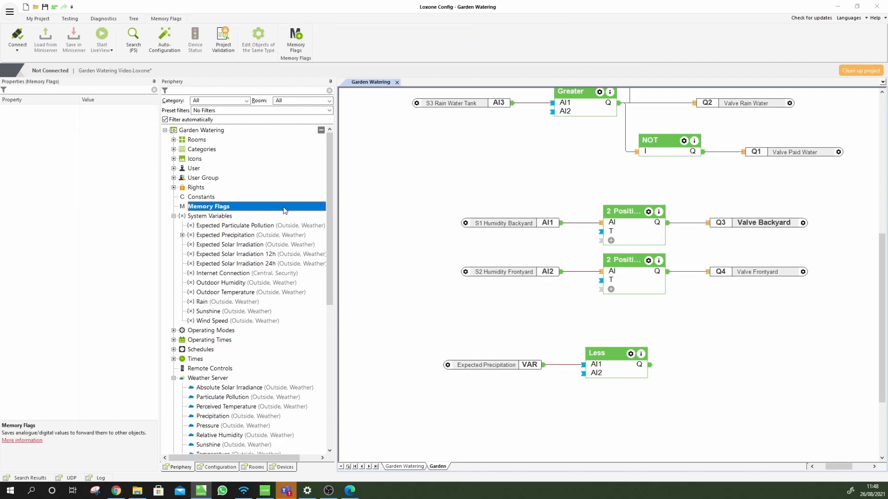
left_click(298, 37)
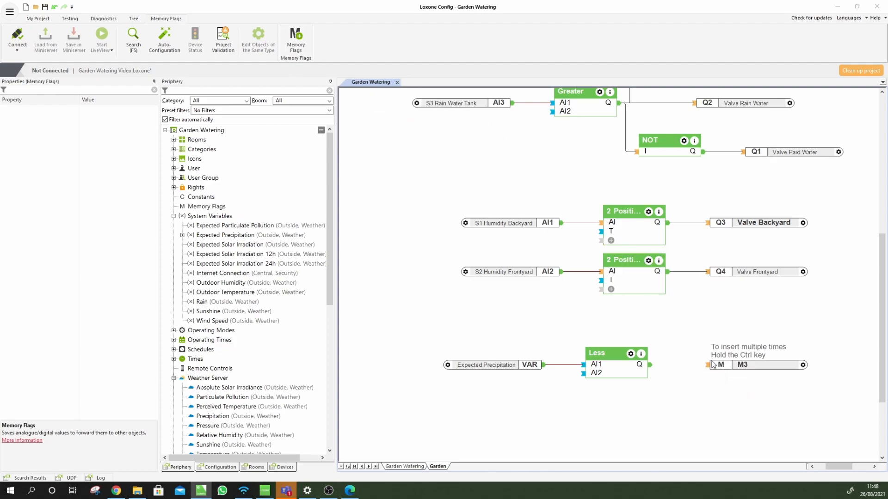
left_click(712, 365)
left_click(105, 118)
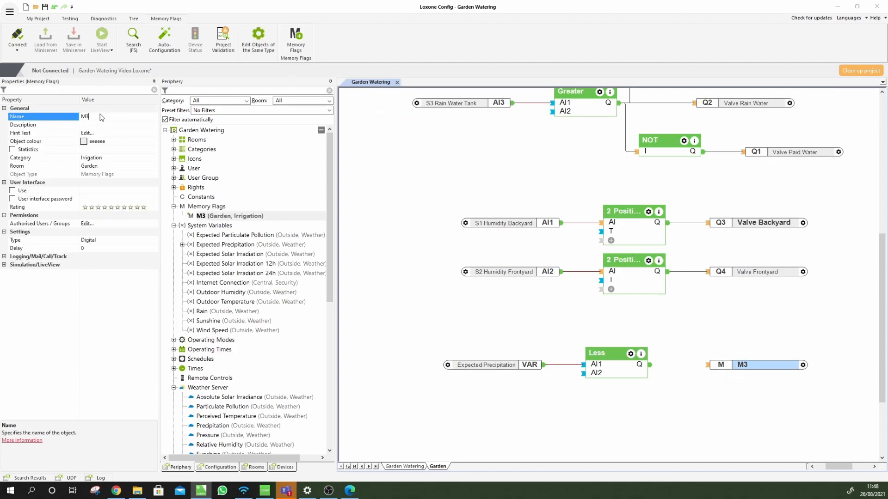
type("Watering Allowed")
key("Return")
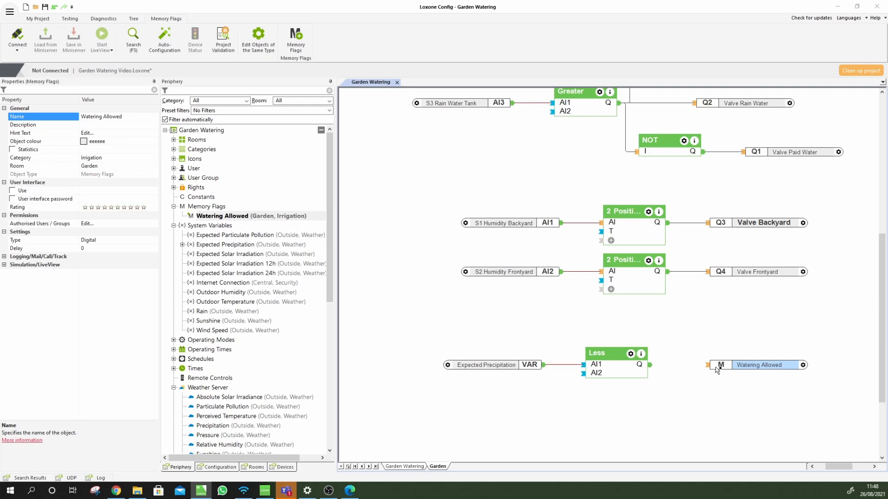
left_click_drag(708, 367, 654, 375)
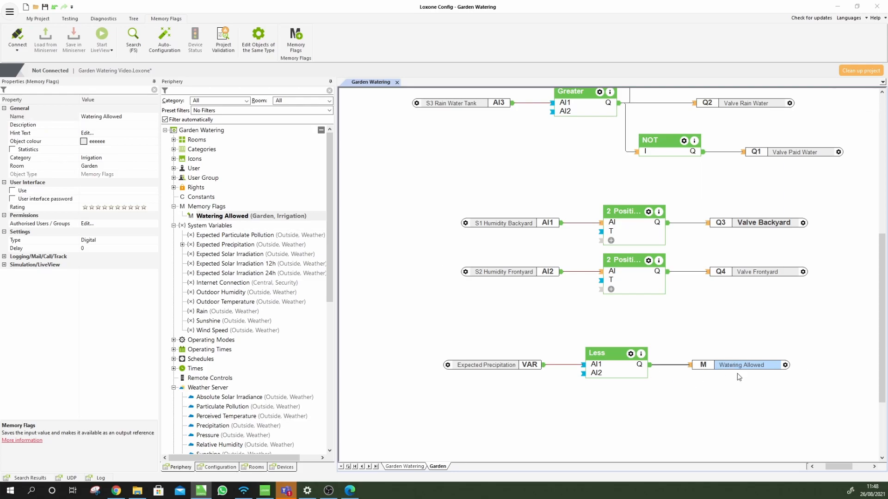
Place two Watering Allowed references on the Garden page, then trial and remove one on a new Page 2
left_click_drag(207, 218, 435, 320)
left_click_drag(216, 216, 439, 303)
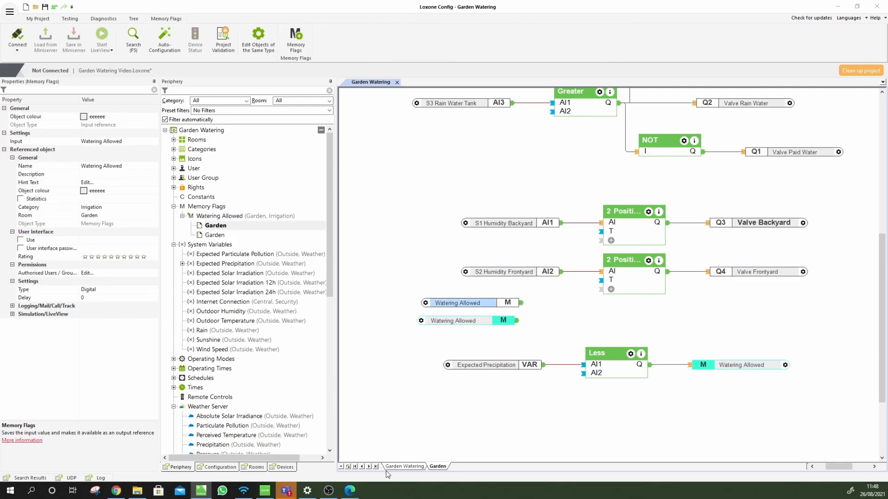
left_click(348, 466)
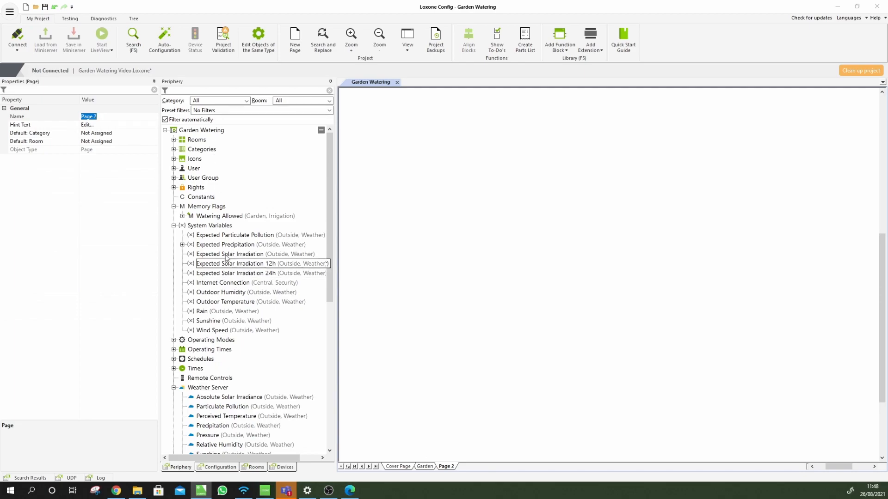
left_click_drag(212, 217, 604, 242)
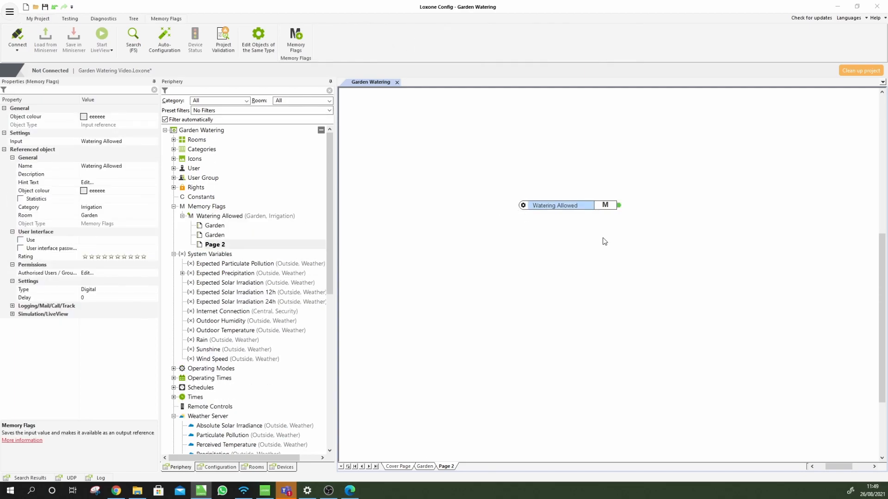
left_click(572, 269)
left_click_drag(517, 254, 631, 193)
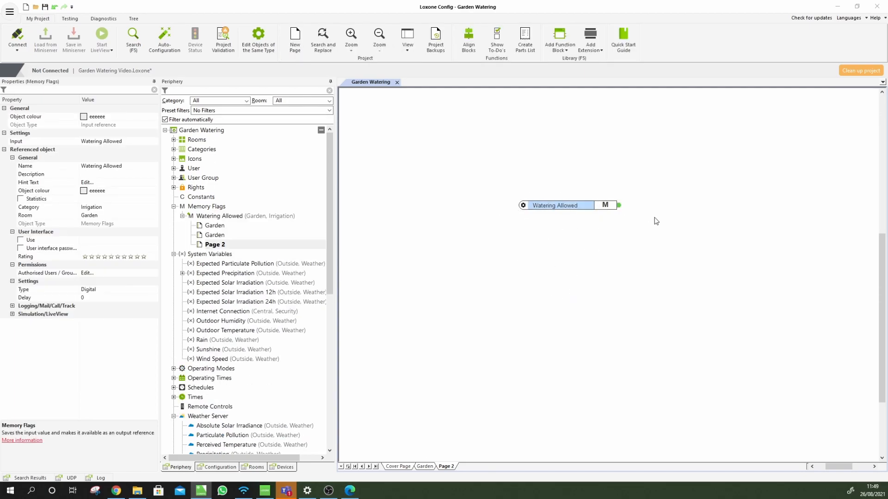
key("Delete")
Delete Page 2 through its tab menu and return to the Garden page
left_click(445, 467)
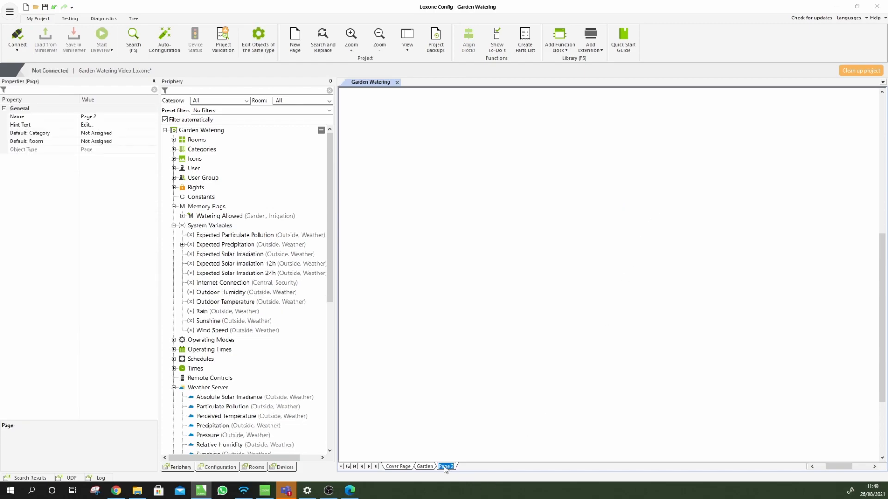
right_click(451, 468)
left_click(457, 427)
left_click(445, 447)
right_click(444, 467)
left_click(463, 473)
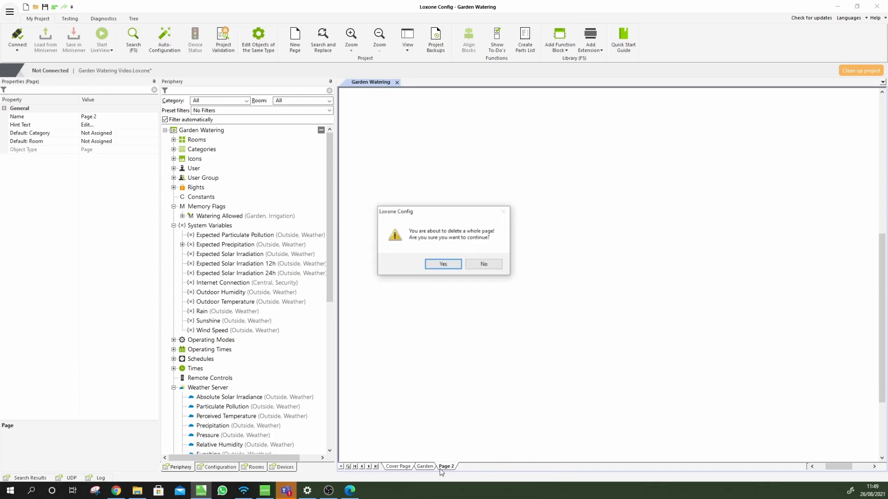
left_click(443, 264)
left_click(425, 467)
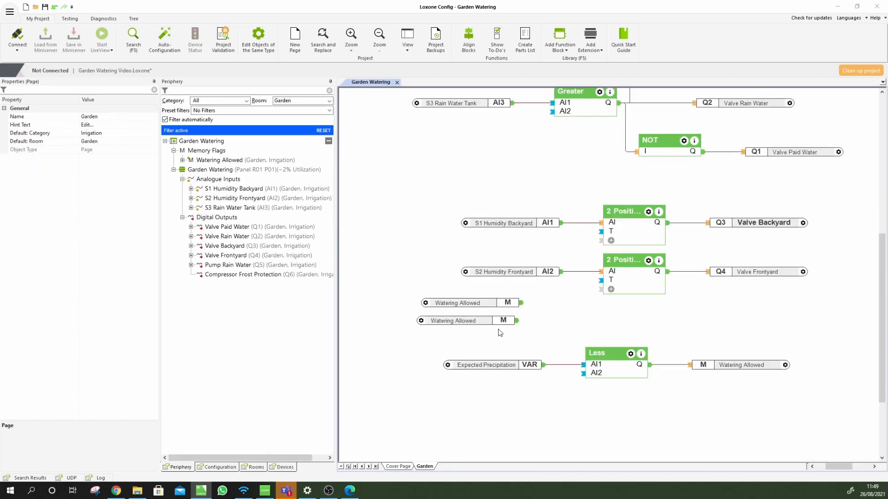
Move the seven rain-tank logic blocks up and to the left together
left_click(446, 323)
left_click(433, 337)
left_click(456, 322)
scroll(582, 324, "up", 4)
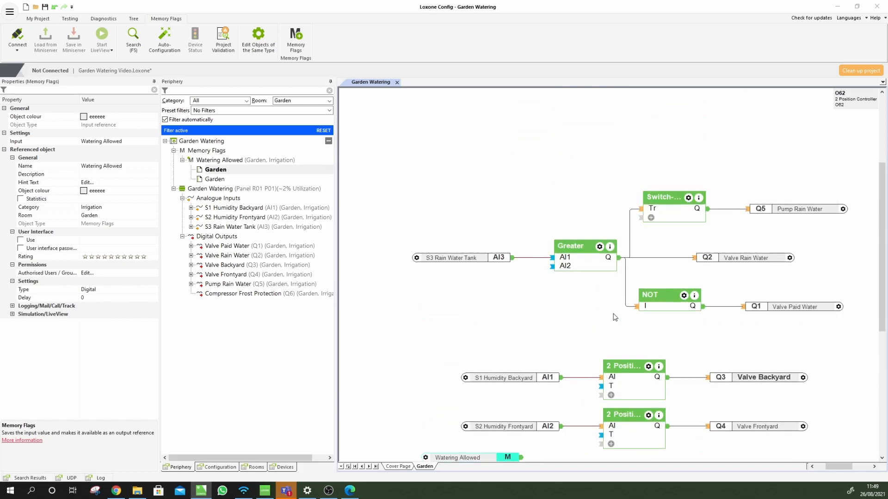
left_click_drag(437, 322, 777, 167)
left_click_drag(671, 213, 615, 174)
Shift Valve Rain Water further right and the Greater block to the left
left_click(562, 311)
left_click_drag(697, 214, 744, 215)
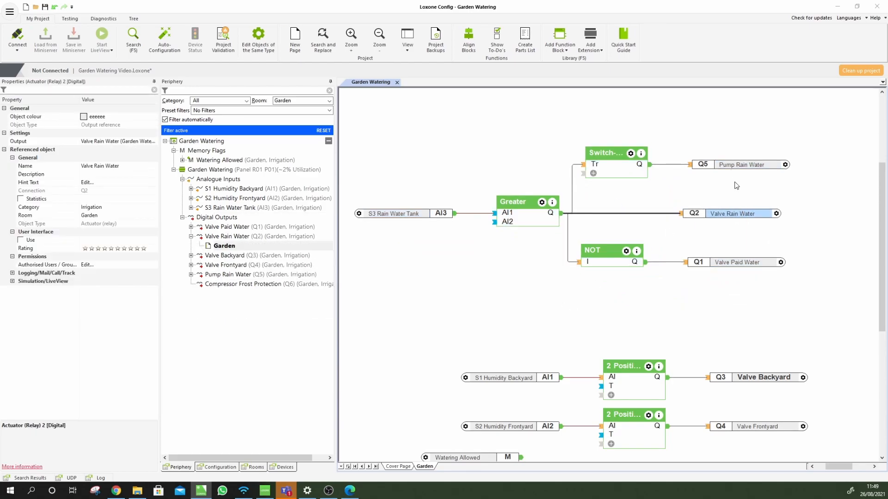
left_click_drag(519, 216, 488, 214)
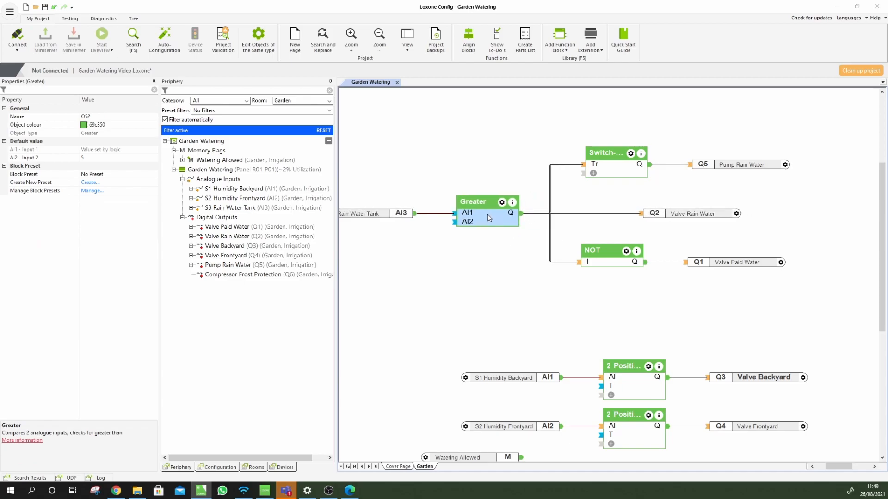
left_click(494, 280)
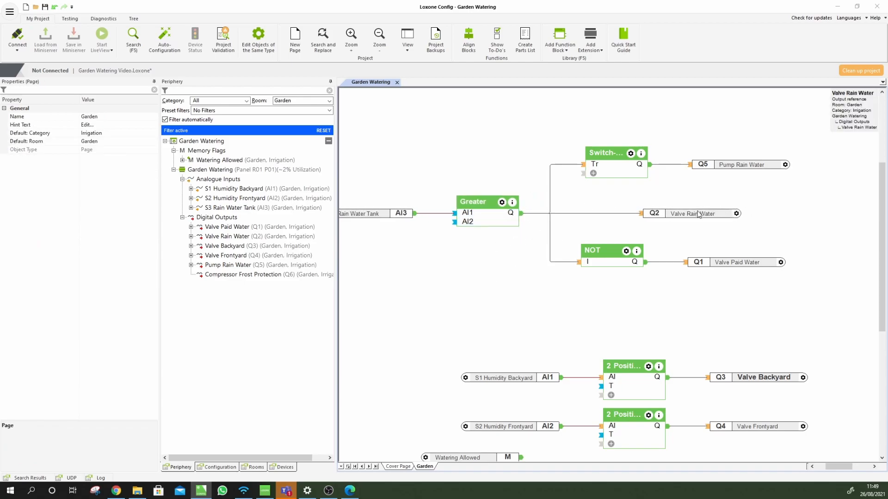
left_click_drag(697, 213, 732, 217)
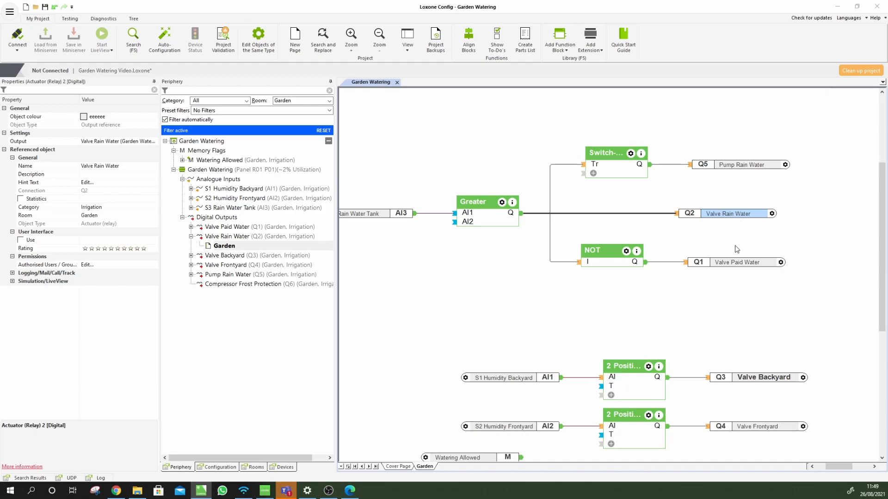
Bring the lower Watering Allowed reference up beside the rain-tank logic
left_click(444, 452)
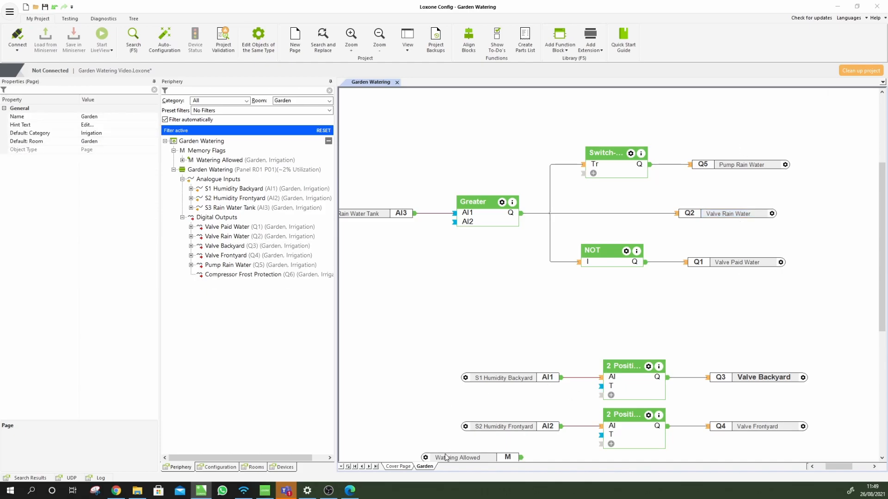
left_click_drag(445, 460, 421, 320)
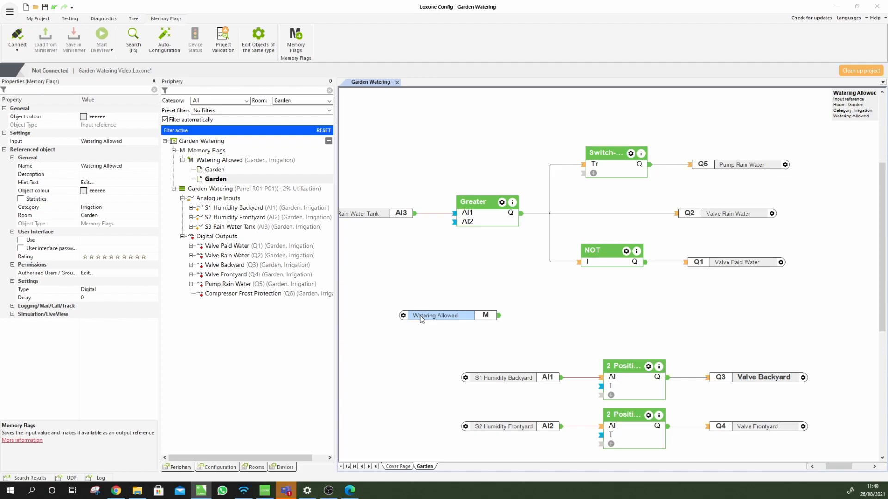
left_click(473, 272)
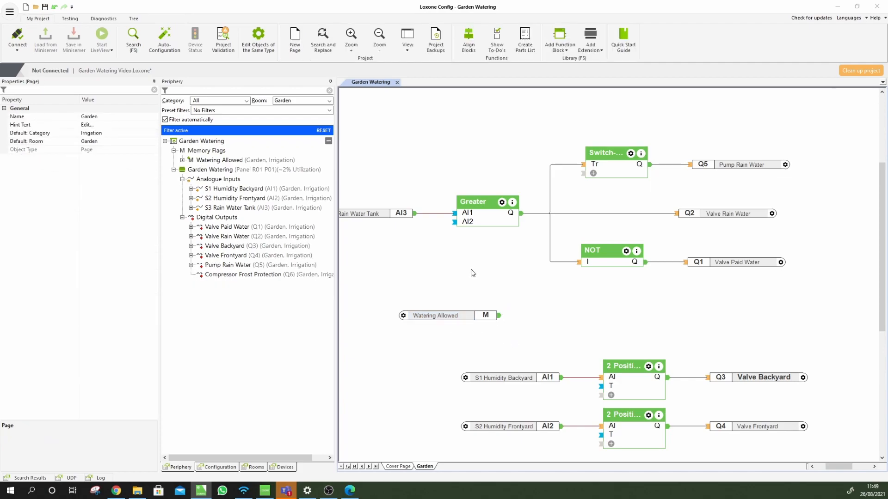
Insert an AND block via search and place it above Watering Allowed
type("an")
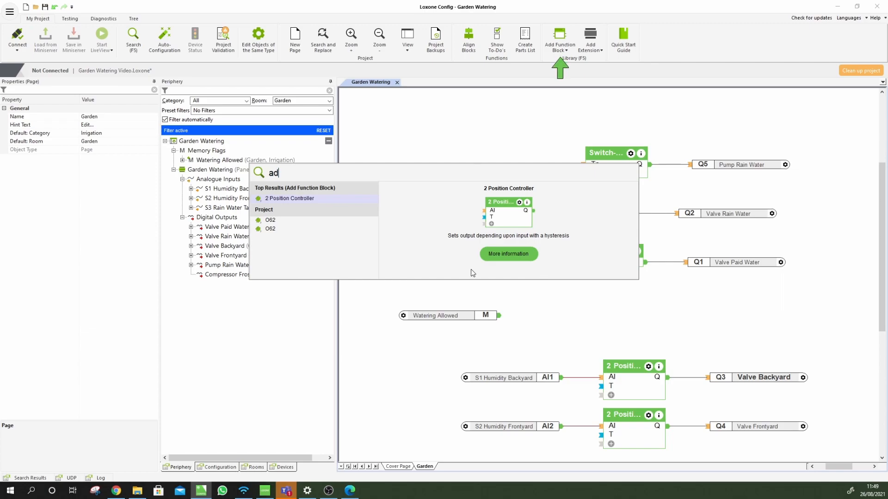
type("d")
key("Return")
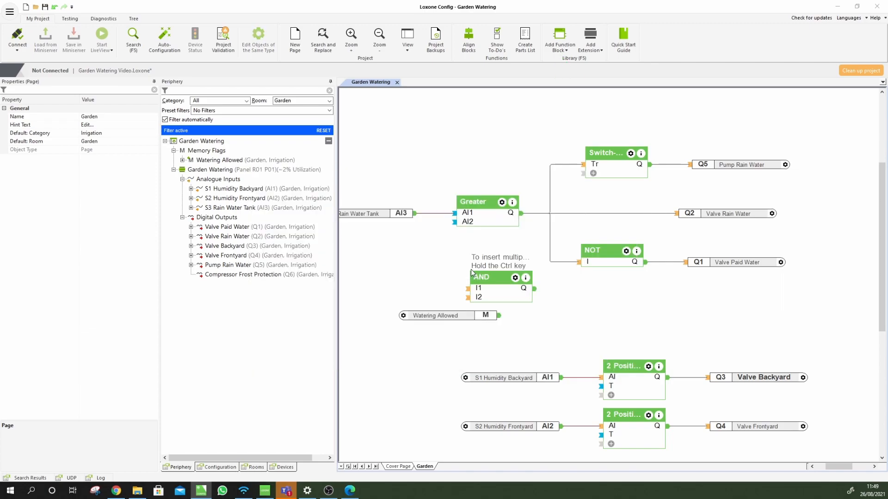
left_click(471, 263)
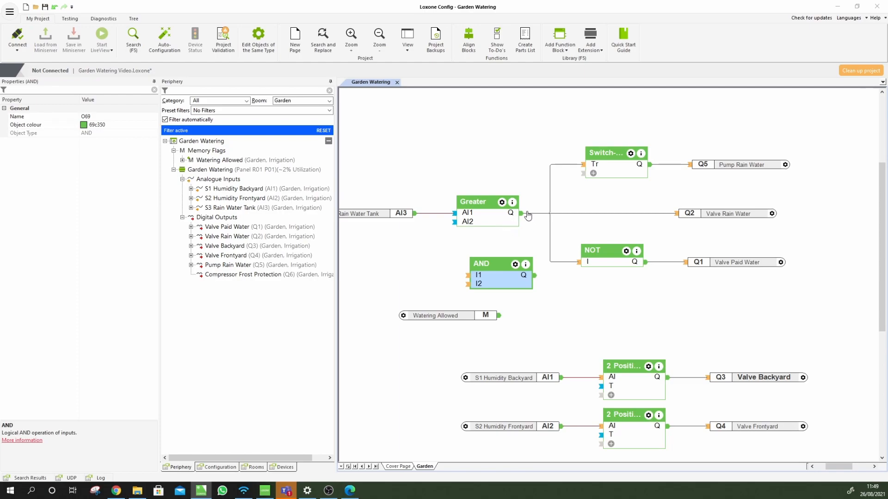
left_click_drag(492, 284, 476, 293)
Hook up Watering Allowed, then move the Switch-On Delay/Q5 and NOT/Valve Paid Water chains right
left_click(497, 317)
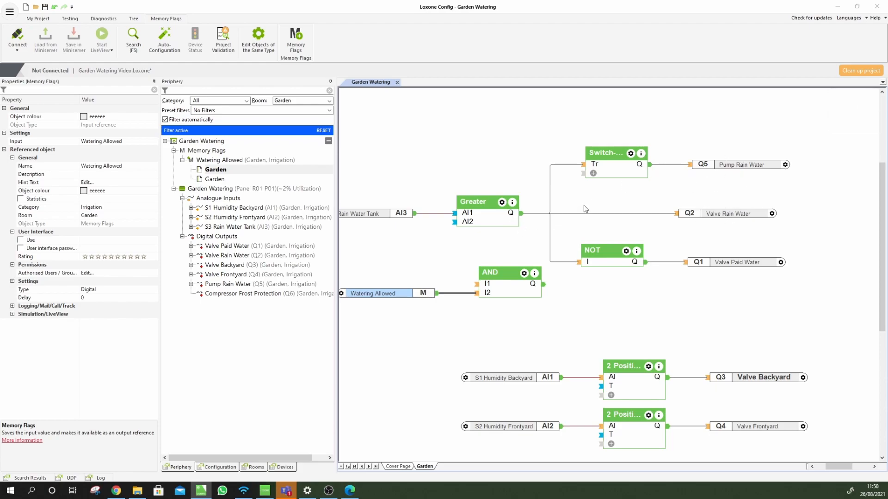
left_click_drag(626, 172, 697, 167)
left_click_drag(614, 252, 668, 252)
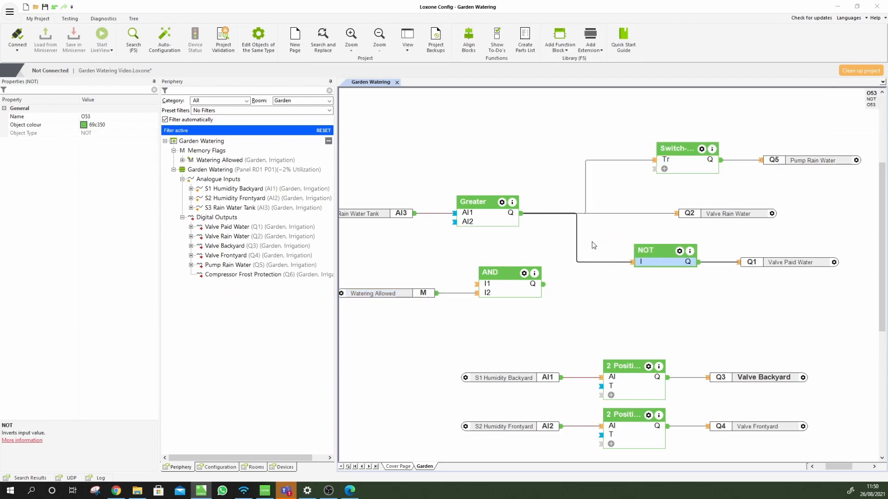
Remove the Greater block's old wires, reposition it and wire its output into AND's first input
left_click(524, 220)
key("Delete")
left_click_drag(488, 213, 481, 163)
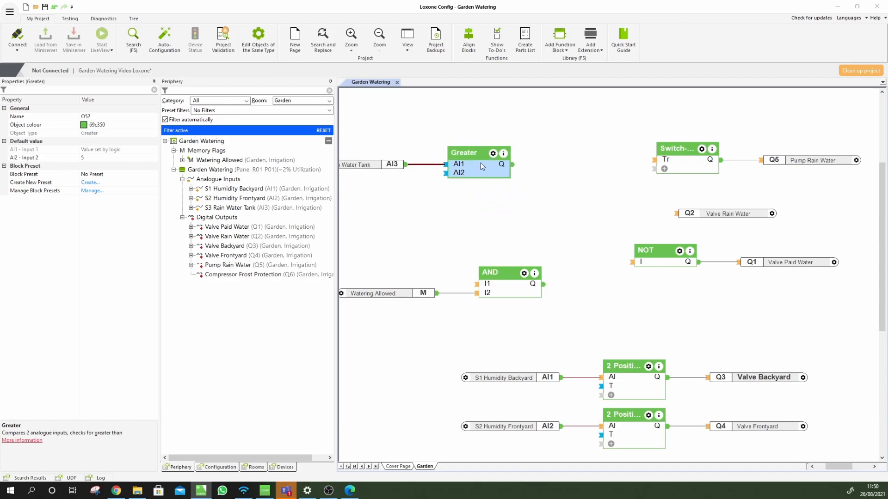
left_click_drag(515, 269, 578, 163)
left_click_drag(512, 164, 539, 177)
Inspect the rain water tank input, Greater block and Watering Allowed flag settings
left_click(370, 165)
left_click(467, 166)
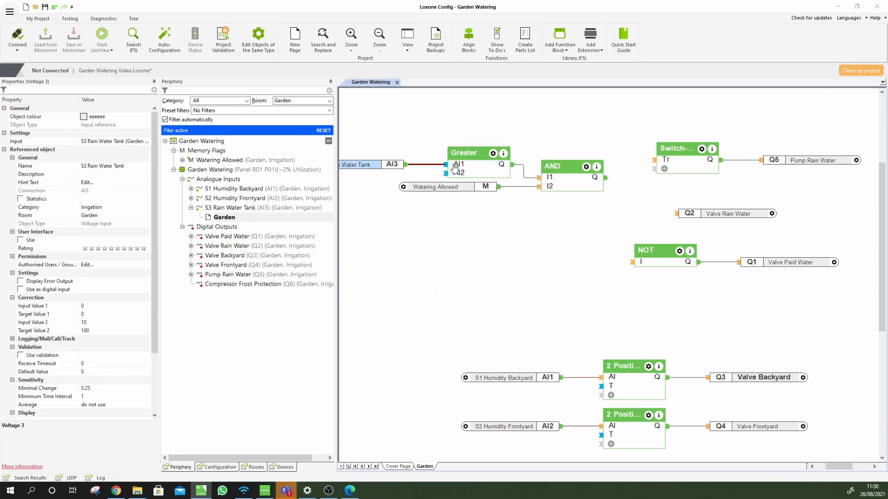
left_click(434, 188)
scroll(526, 268, "down", 1)
scroll(527, 287, "down", 3)
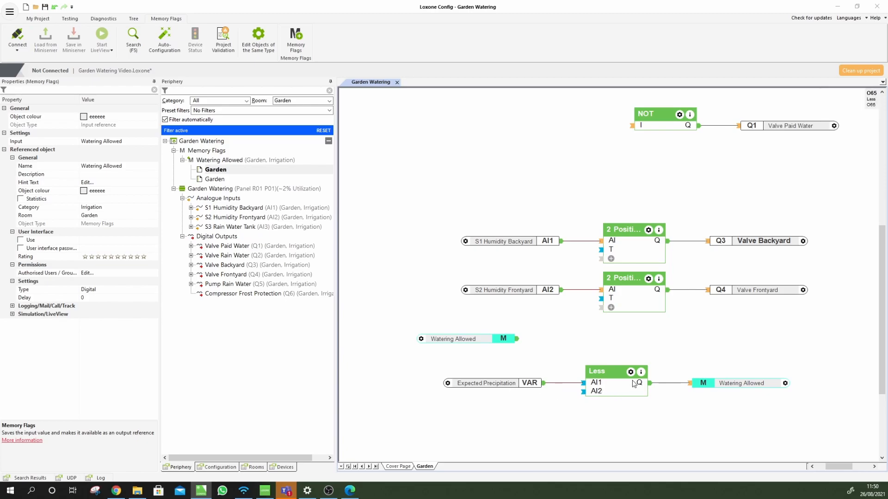
scroll(633, 391, "up", 6)
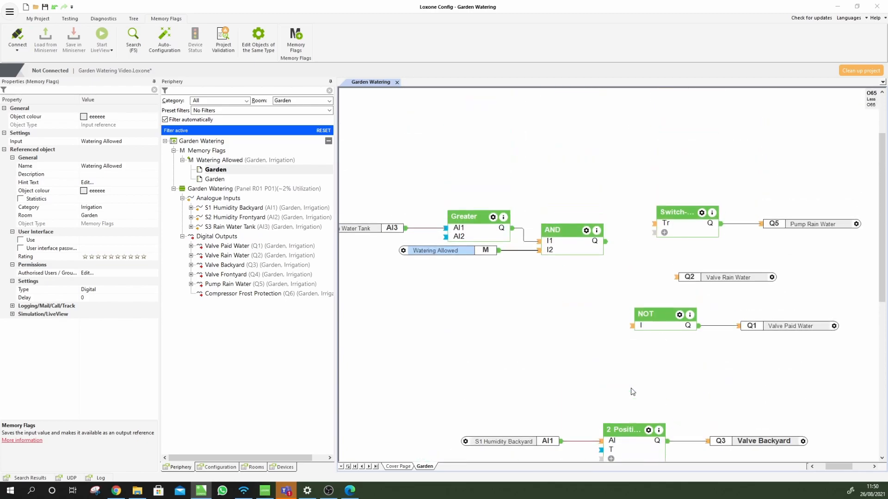
Wire the AND output to the Switch-On Delay, Valve Rain Water and the NOT input
left_click(597, 248)
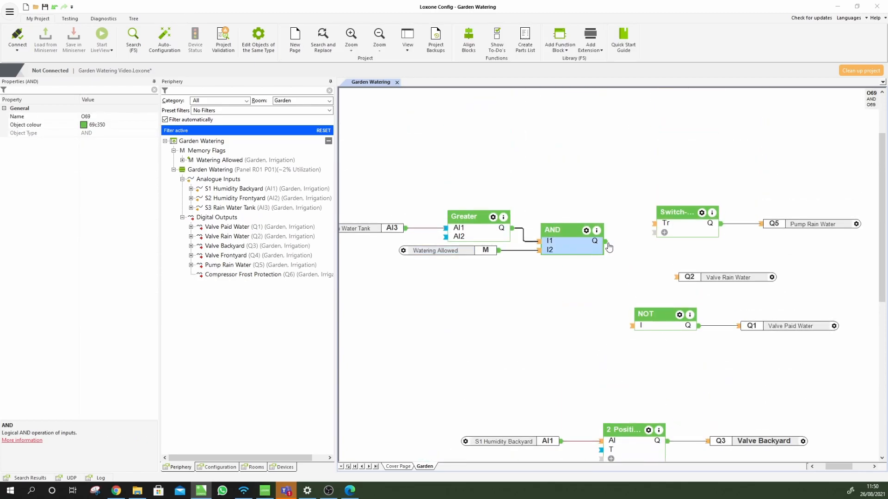
left_click_drag(606, 242, 654, 223)
left_click_drag(608, 242, 676, 277)
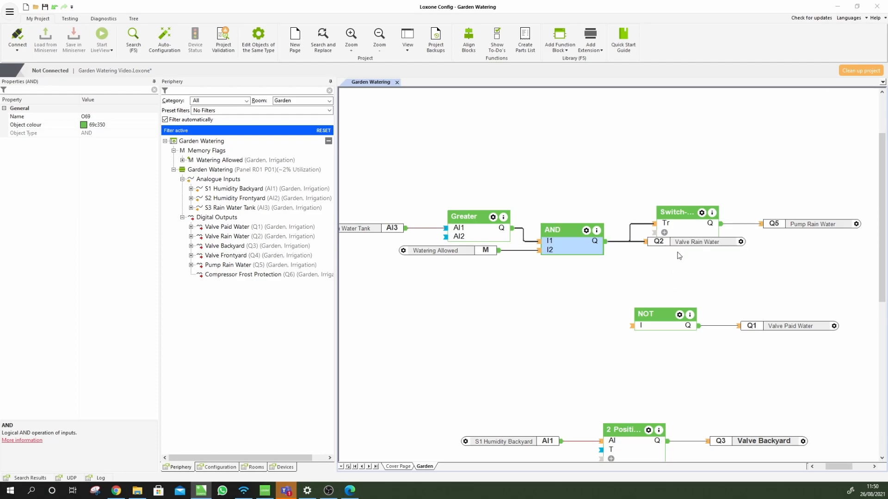
left_click_drag(693, 244, 746, 250)
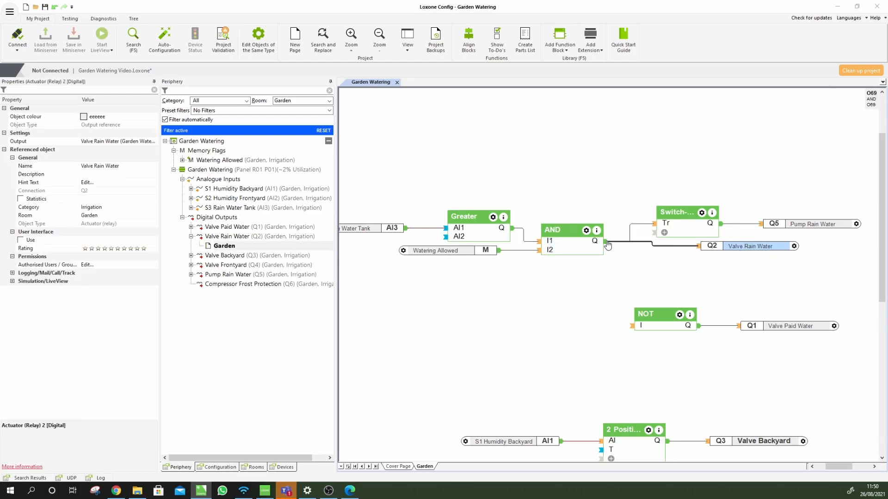
left_click(601, 245)
left_click_drag(631, 286, 632, 328)
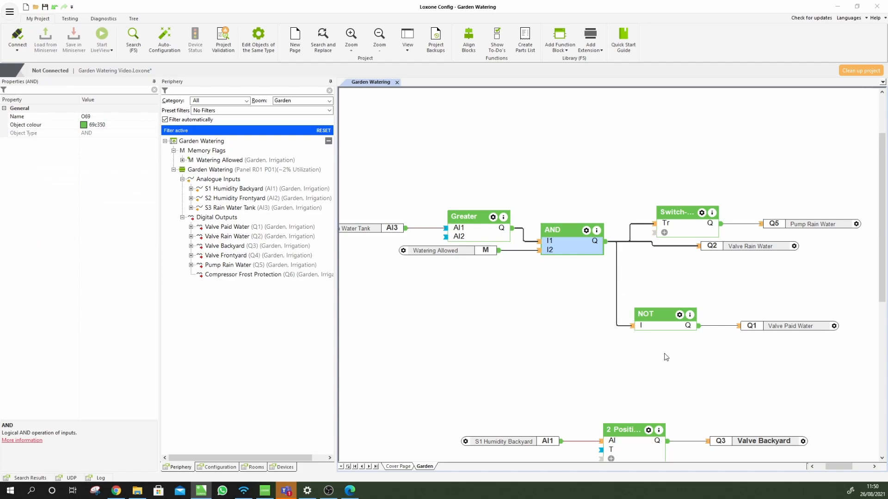
left_click(664, 352)
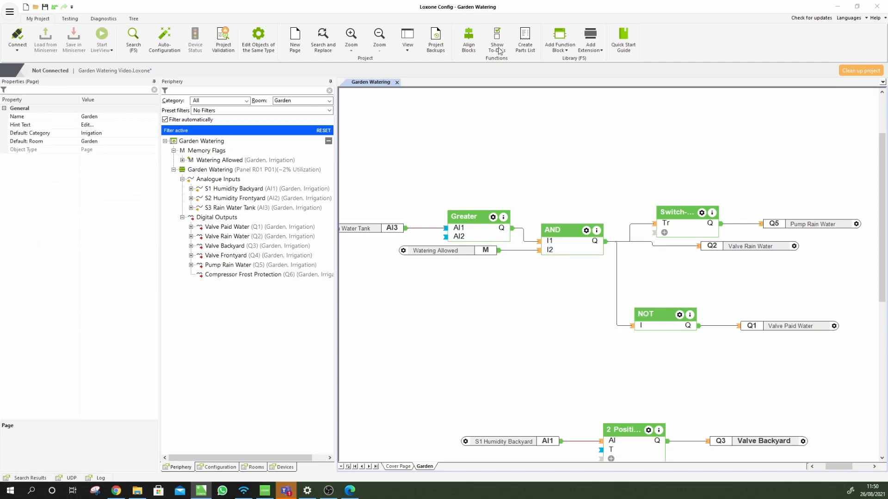
Start simulating the Garden page logic from the Testing tools
left_click(70, 20)
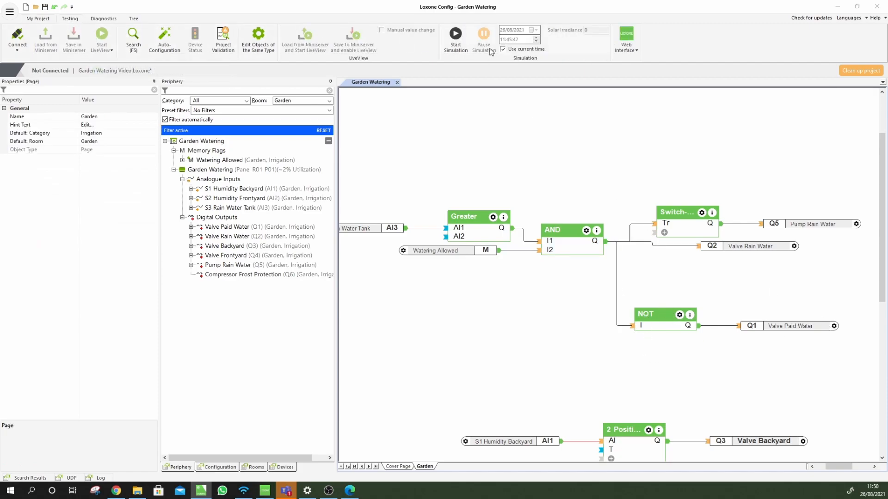
left_click(457, 38)
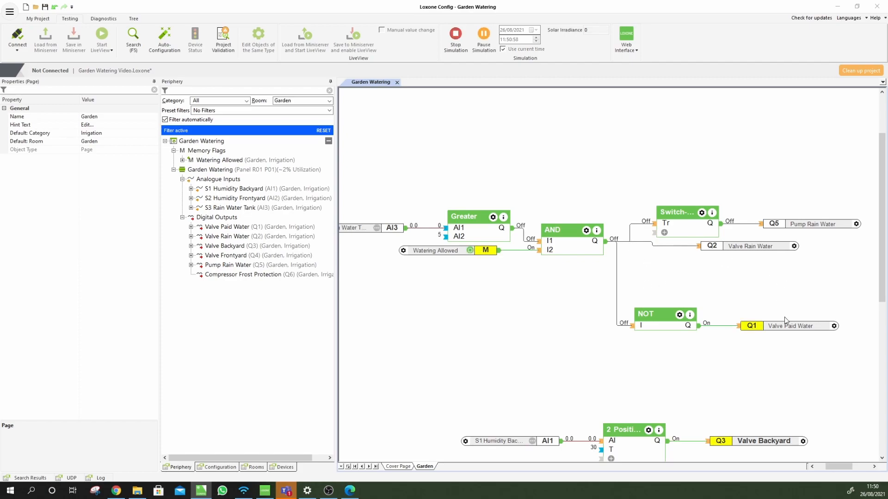
Set the simulated rain water tank level to 14
left_click(378, 231)
left_click(378, 228)
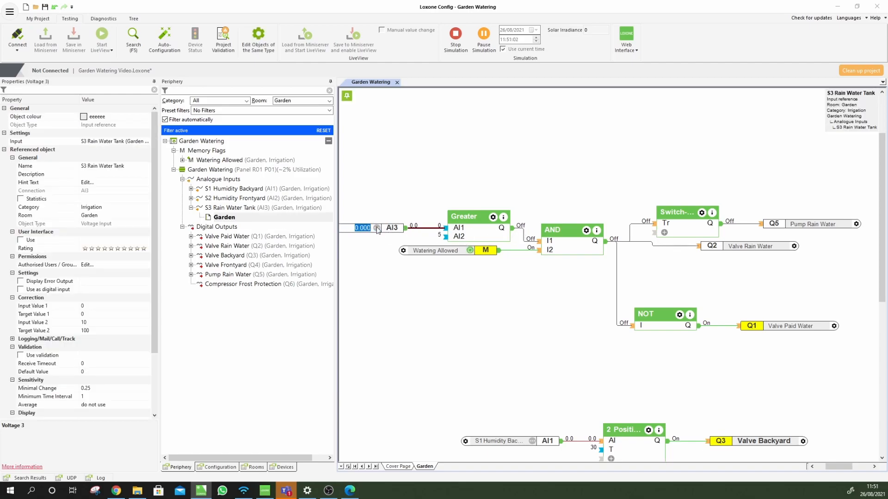
type("14")
key("Return")
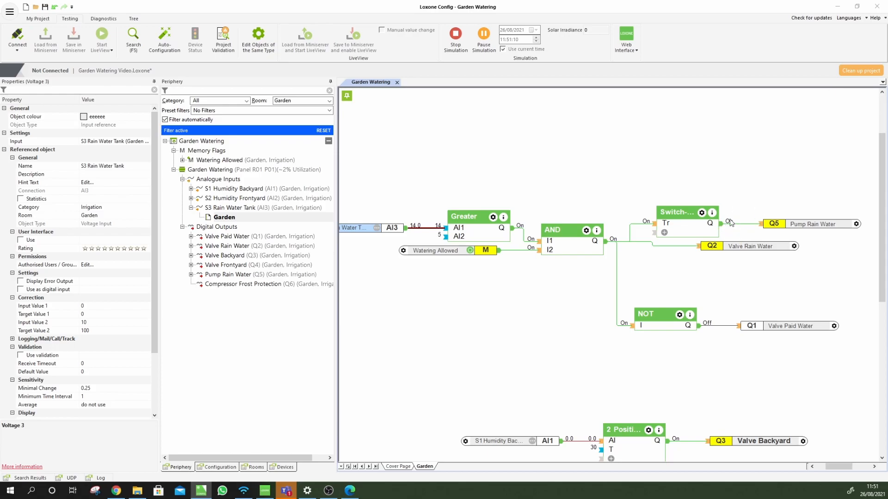
Set the simulated expected precipitation to 15
scroll(518, 285, "down", 3)
scroll(519, 290, "down", 10)
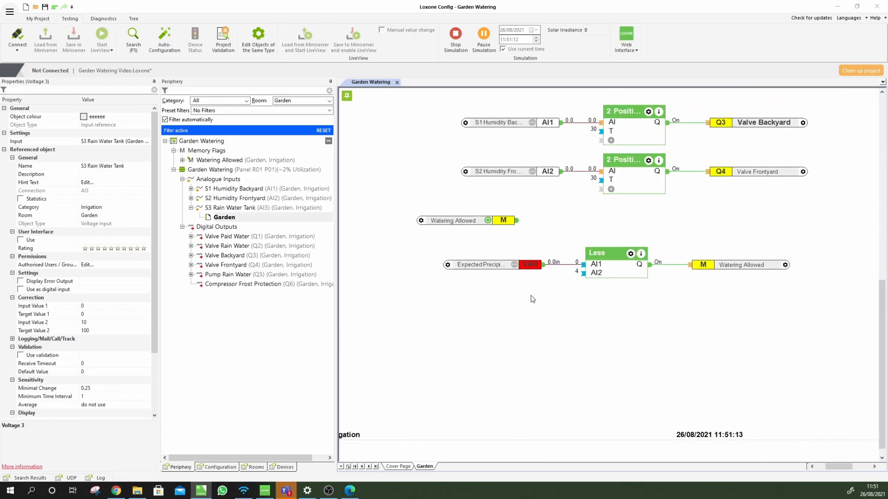
left_click(514, 267)
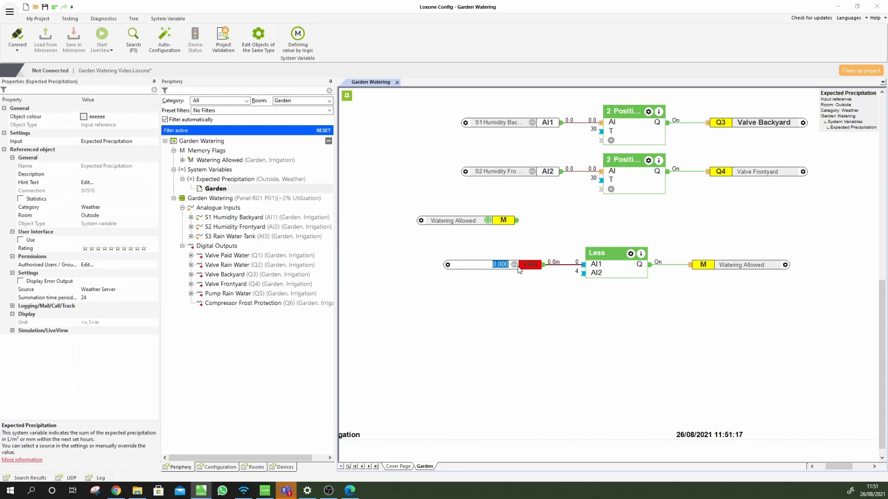
type("15")
key("Return")
scroll(542, 293, "up", 6)
scroll(543, 294, "up", 3)
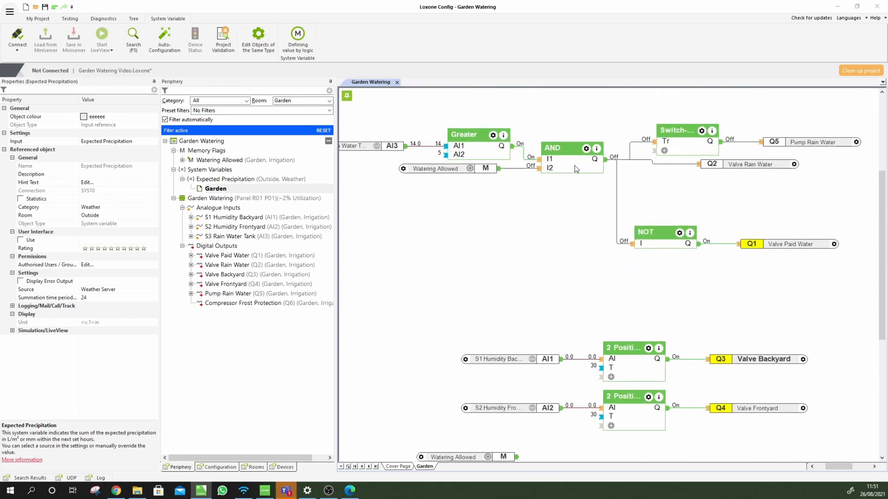
scroll(557, 172, "up", 2)
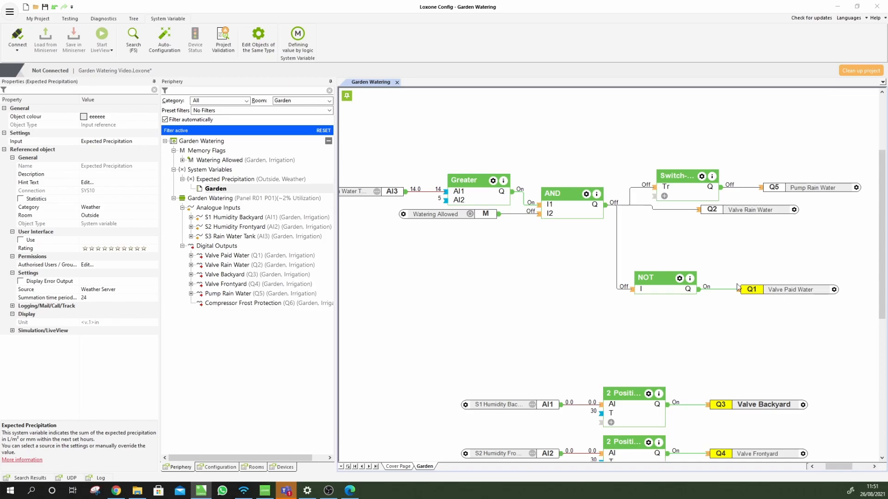
Duplicate the AND block together with its Watering Allowed input
left_click(567, 256)
left_click(570, 212)
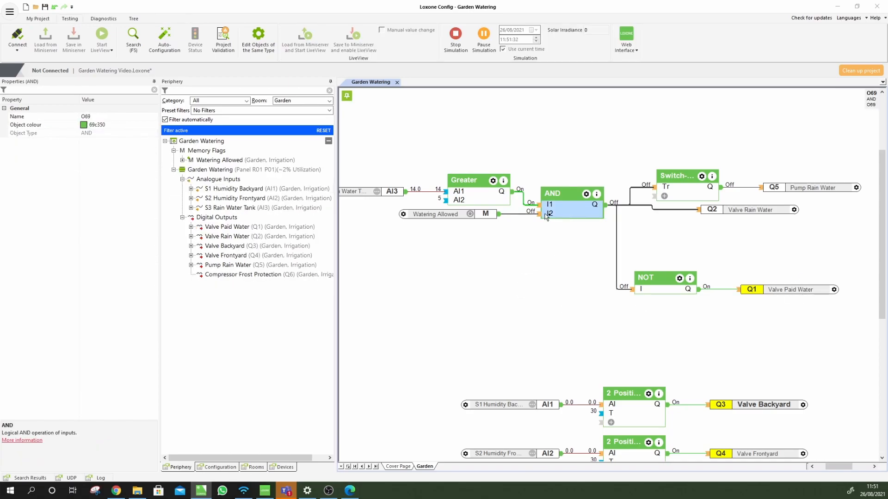
left_click(450, 215, "ctrl")
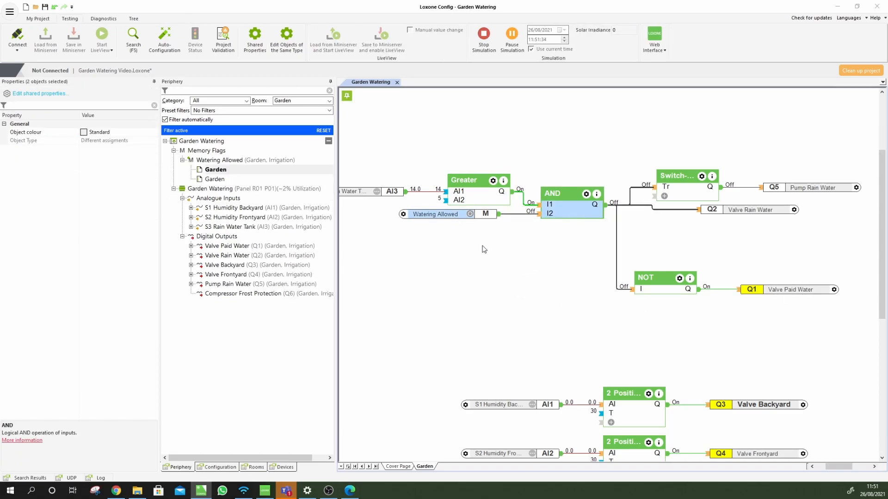
key("ctrl+v")
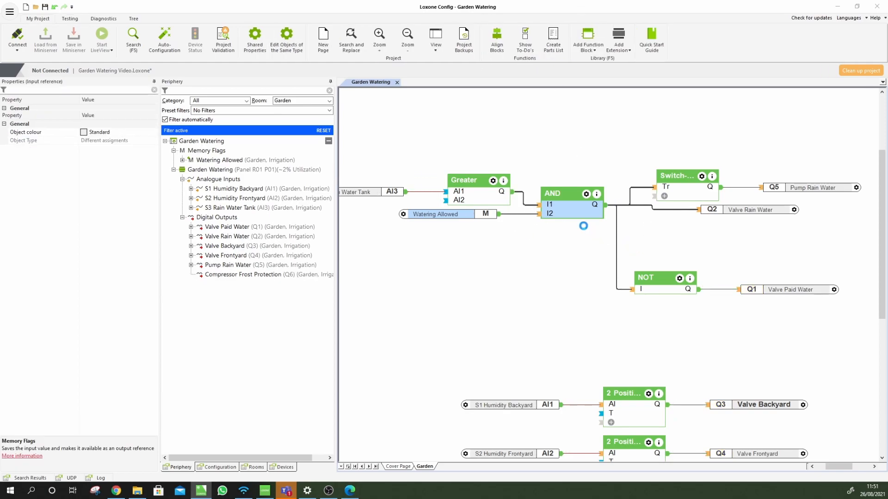
Place the pasted copies below and shift NOT and Valve Paid Water up and right
left_click_drag(577, 221, 812, 341)
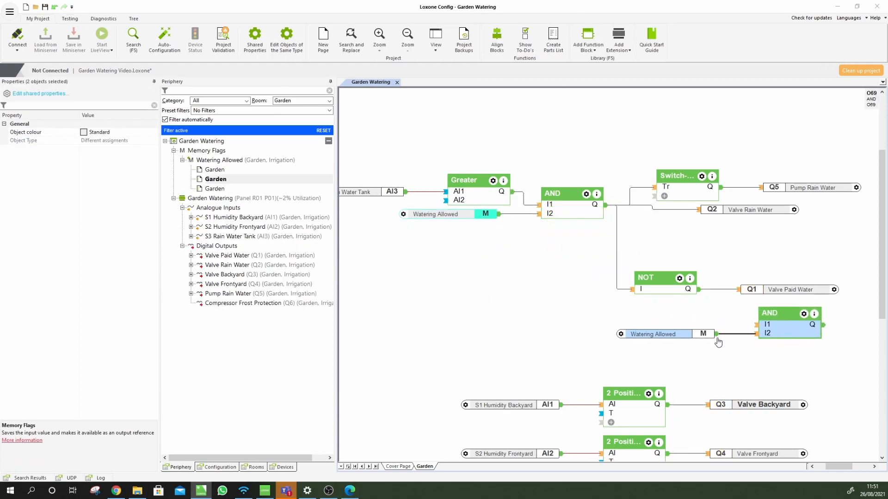
left_click(475, 366)
left_click_drag(616, 373, 777, 414)
left_click(690, 365)
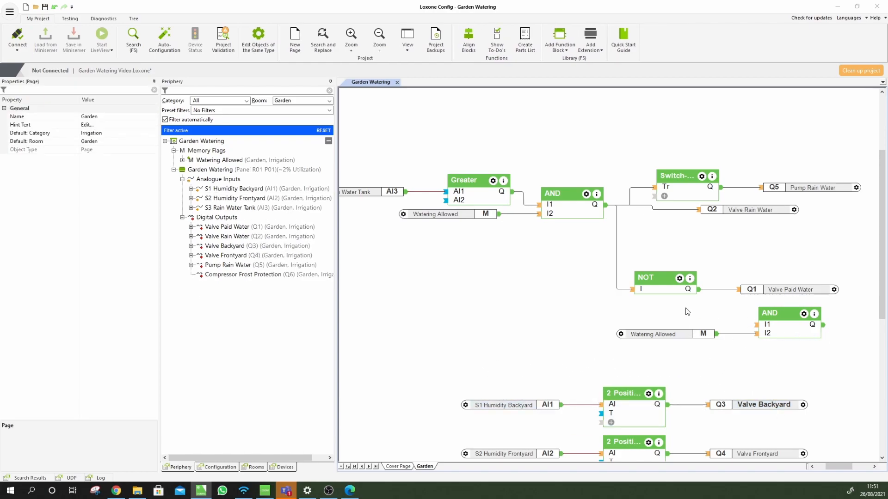
left_click_drag(651, 281, 673, 268)
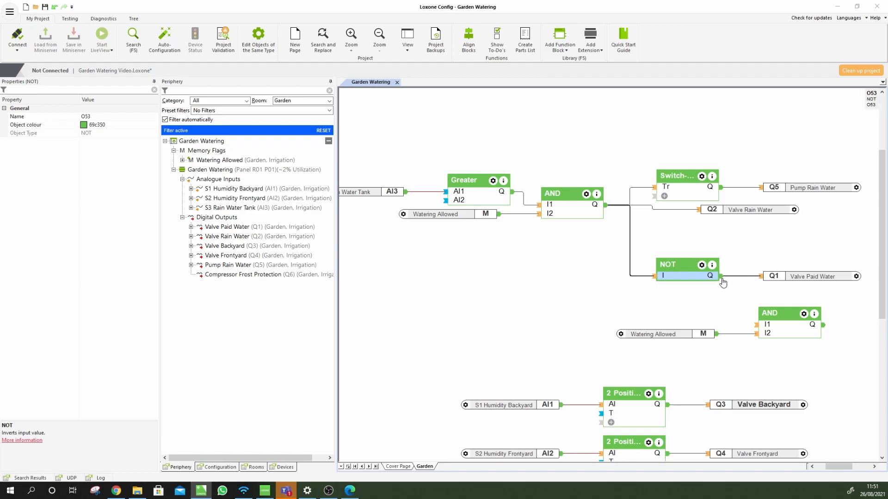
left_click_drag(791, 279, 849, 261)
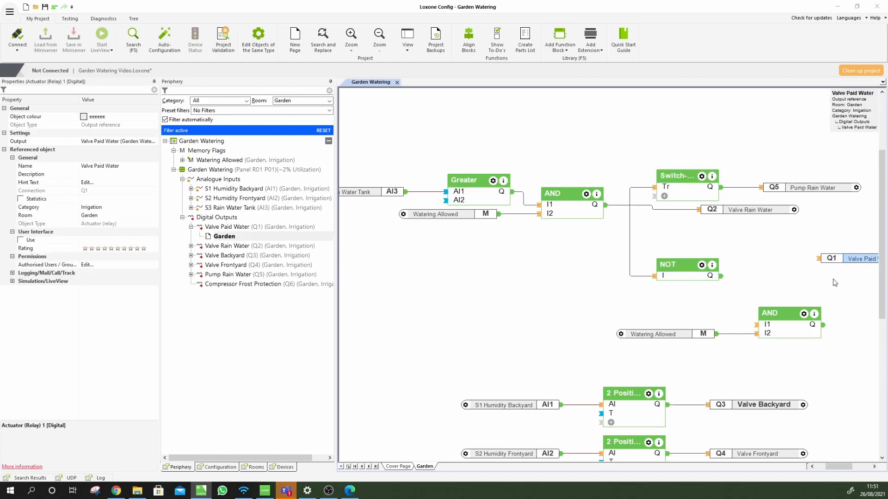
Wire NOT's output into the new AND's first input and the AND output to Valve Paid Water
left_click_drag(777, 330, 773, 289)
left_click_drag(720, 276, 752, 284)
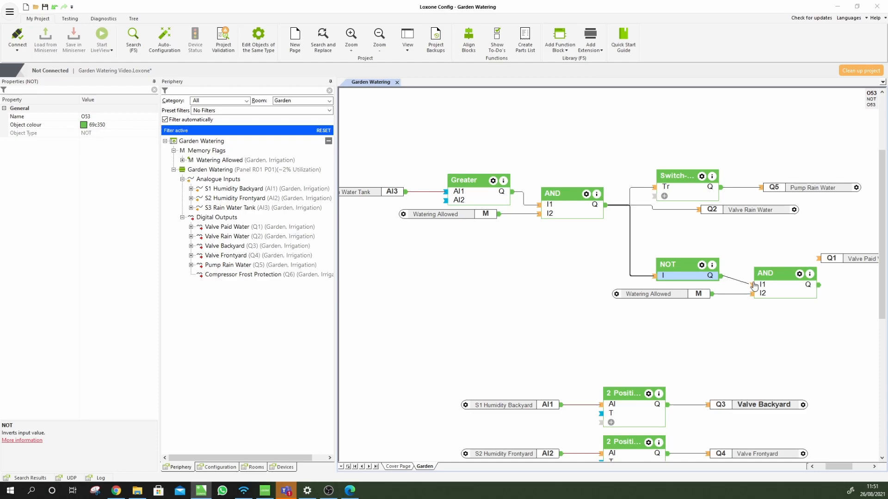
left_click(824, 258)
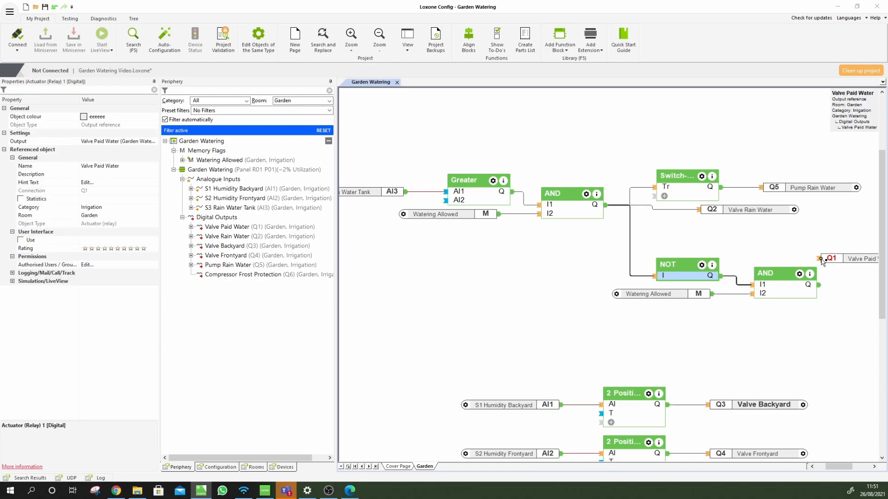
left_click_drag(821, 271, 820, 286)
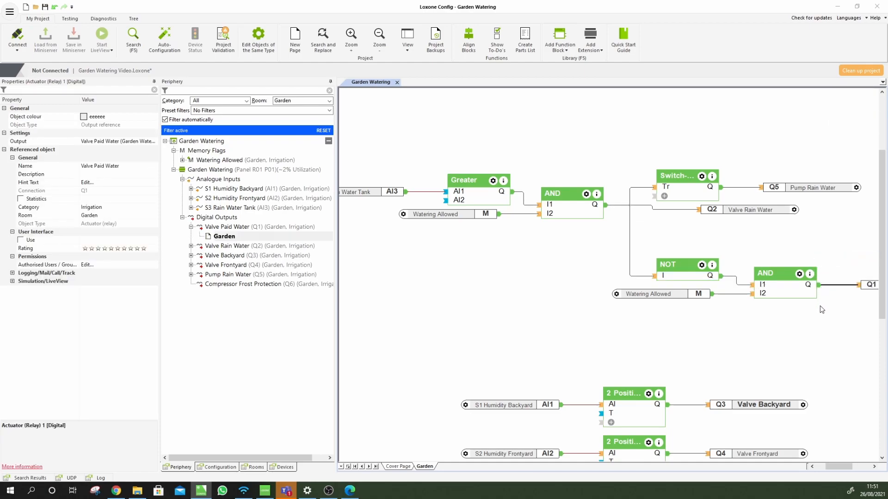
left_click(807, 325)
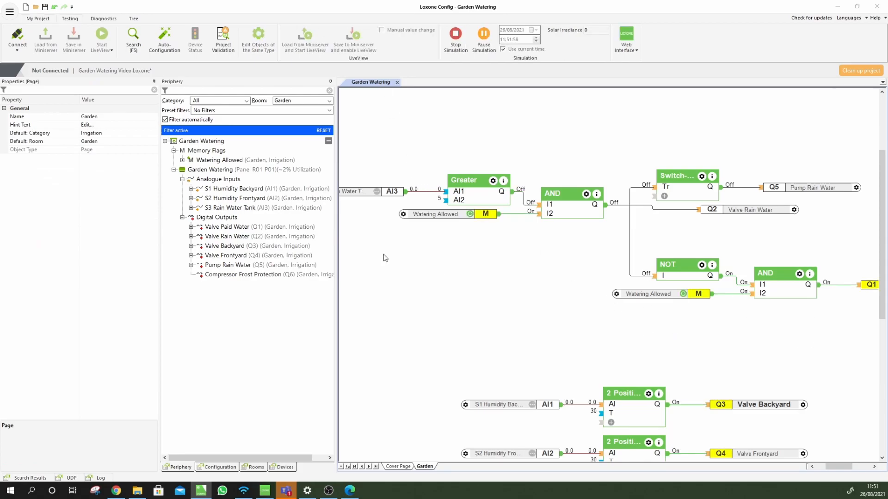
Set the simulated expected precipitation to 14
scroll(444, 288, "down", 6)
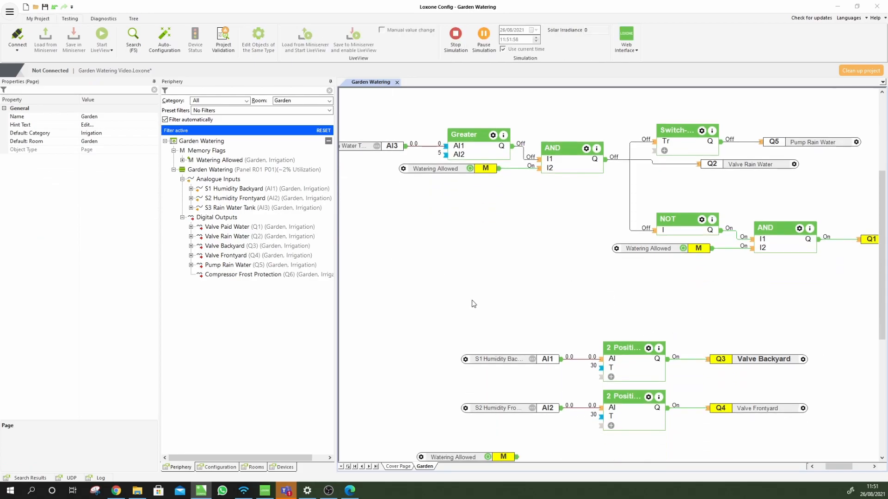
left_click(515, 274)
double_click(515, 274)
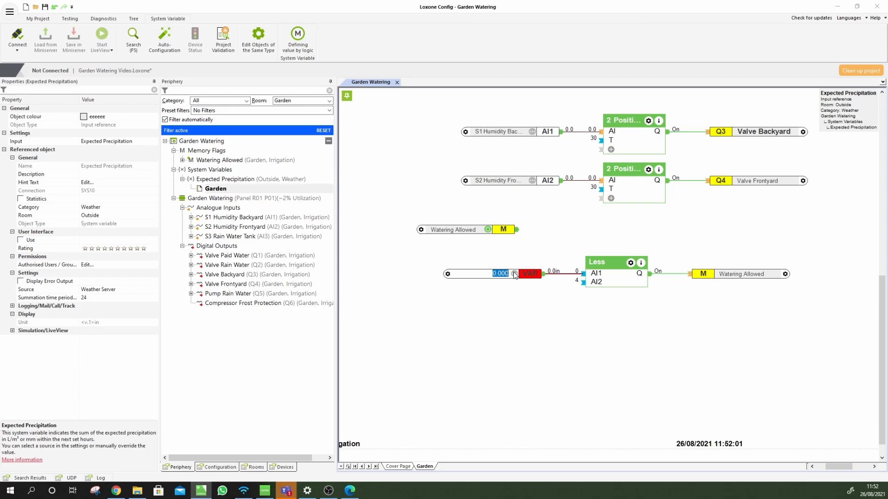
type("14")
key("Return")
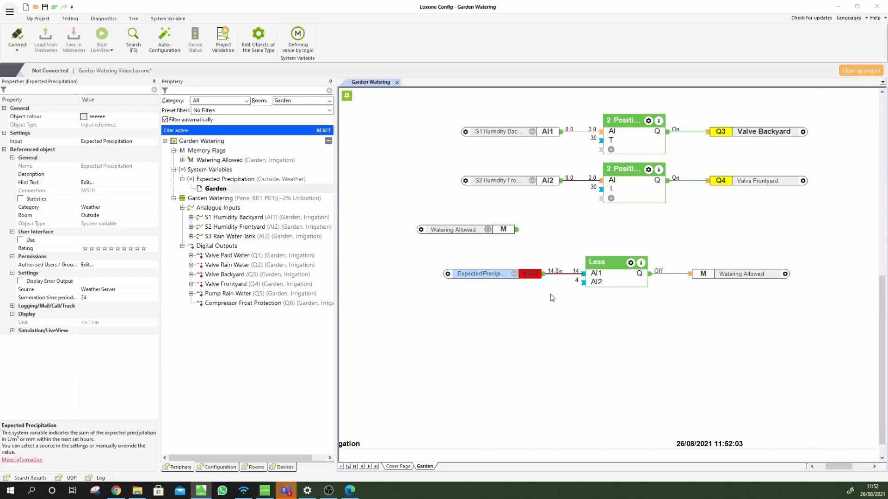
scroll(555, 304, "up", 1)
scroll(555, 304, "up", 5)
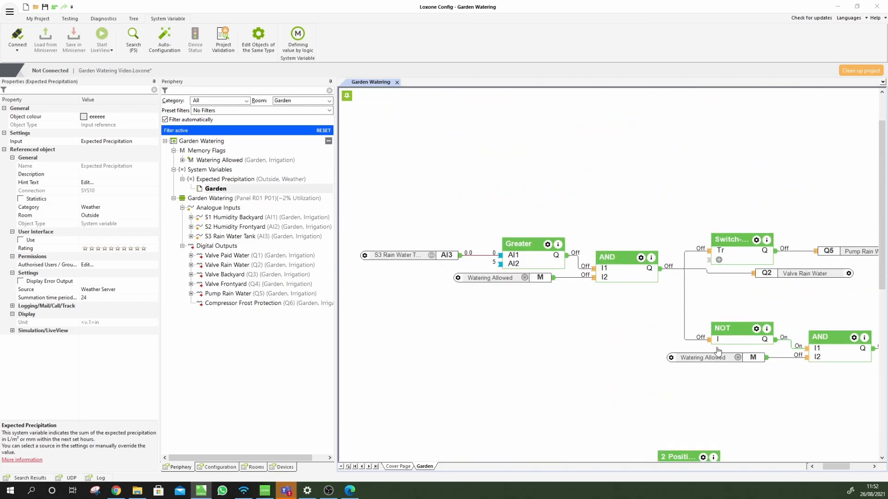
left_click_drag(831, 464, 838, 467)
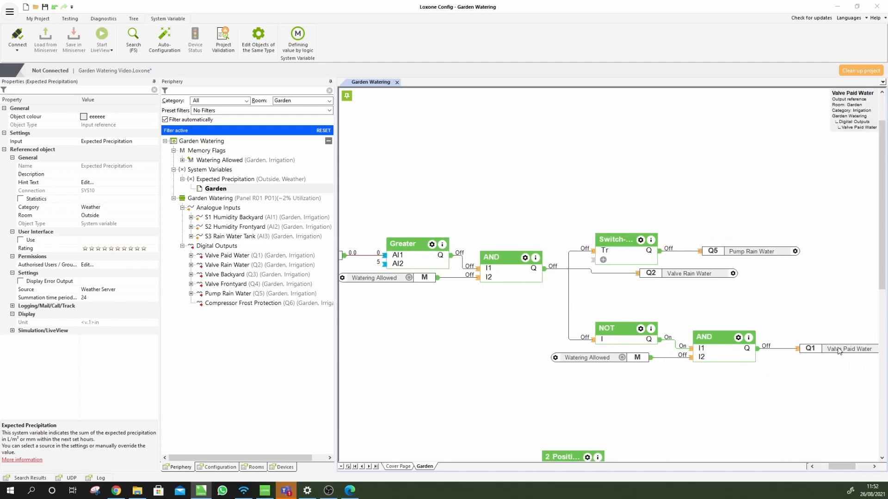
left_click_drag(834, 465, 831, 469)
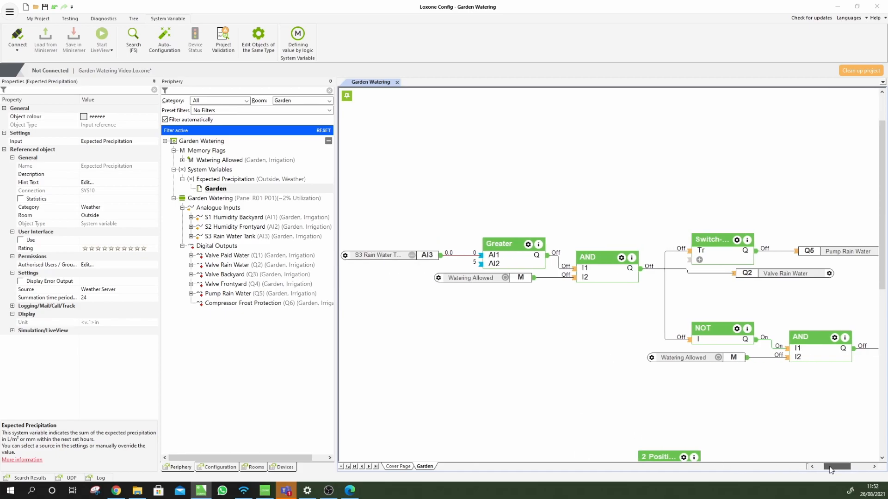
Set the simulated rain-water tank level to 14
left_click(412, 257)
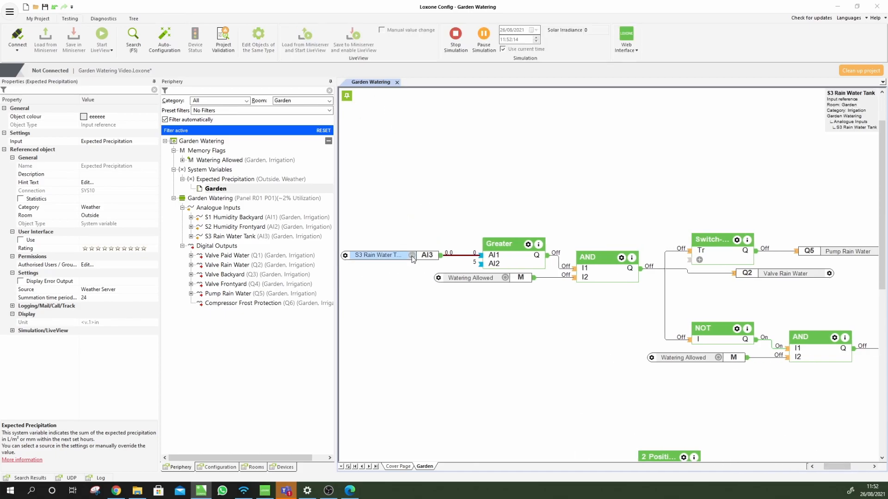
left_click(412, 256)
type("14")
key("Return")
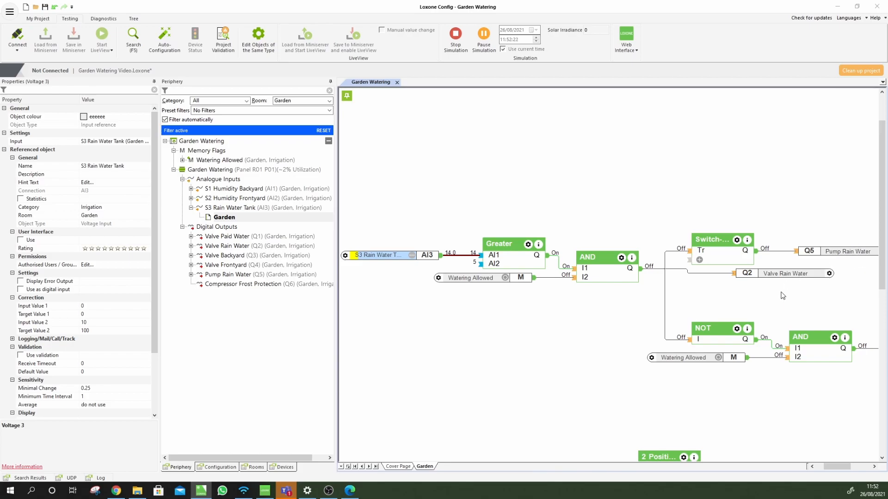
Lower the simulated expected precipitation to 1
scroll(683, 326, "down", 5)
scroll(519, 392, "down", 4)
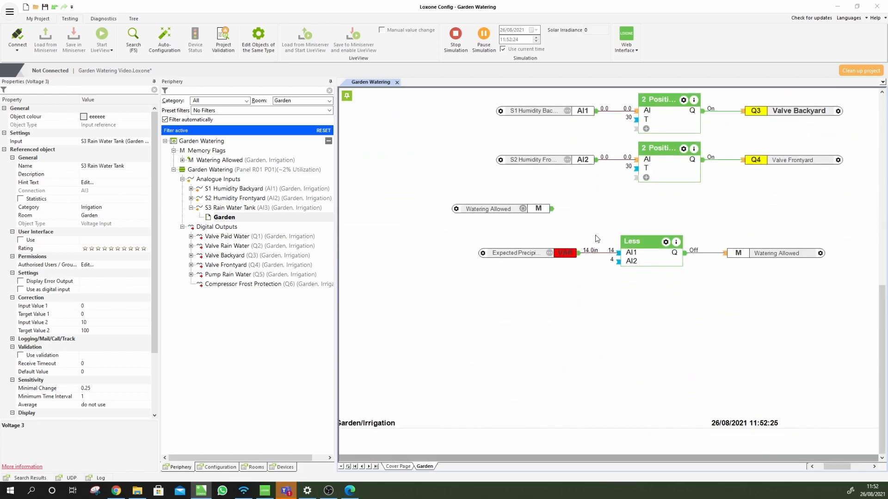
left_click(550, 253)
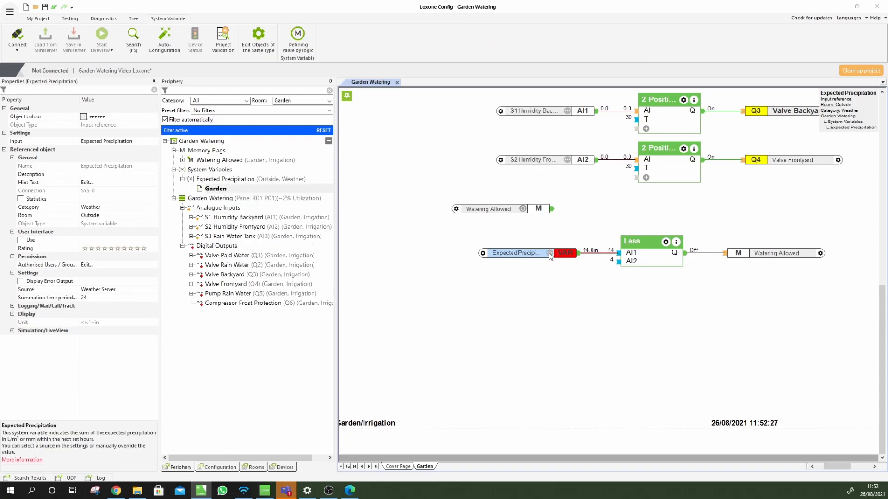
type("1")
key("Return")
scroll(601, 344, "up", 2)
scroll(620, 329, "up", 6)
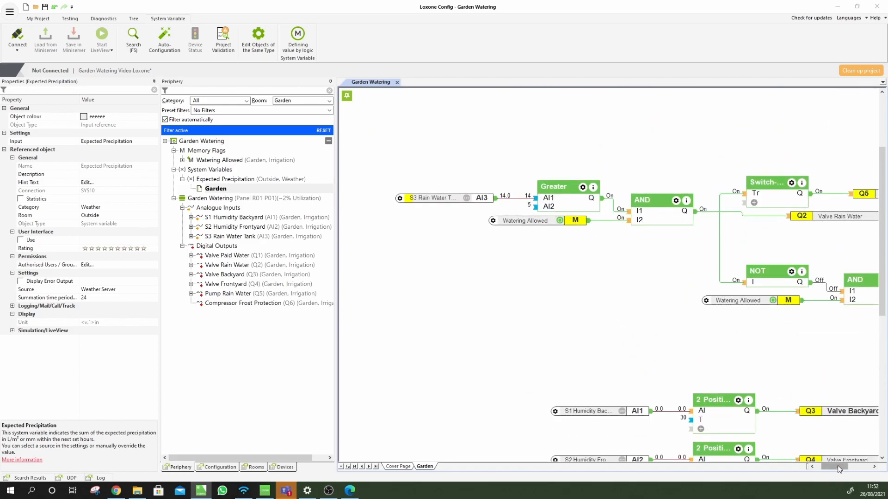
Lower the simulated rain-tank level to 1
left_click_drag(836, 468, 840, 468)
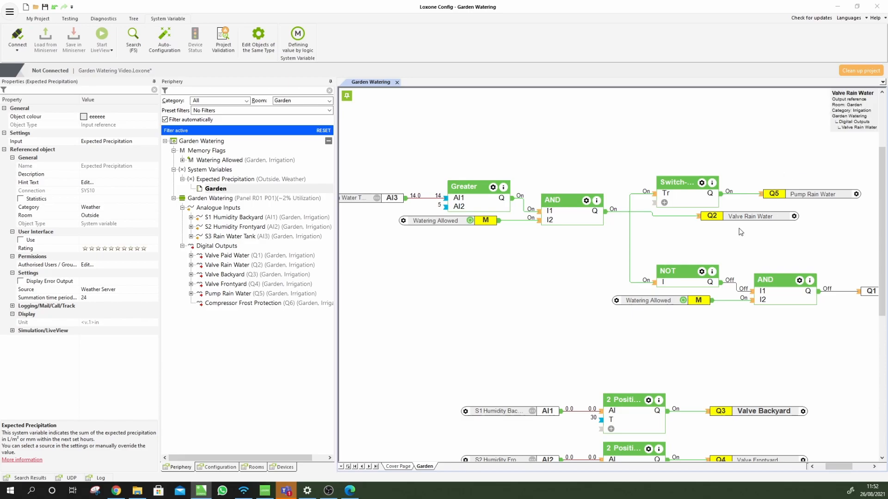
double_click(377, 200)
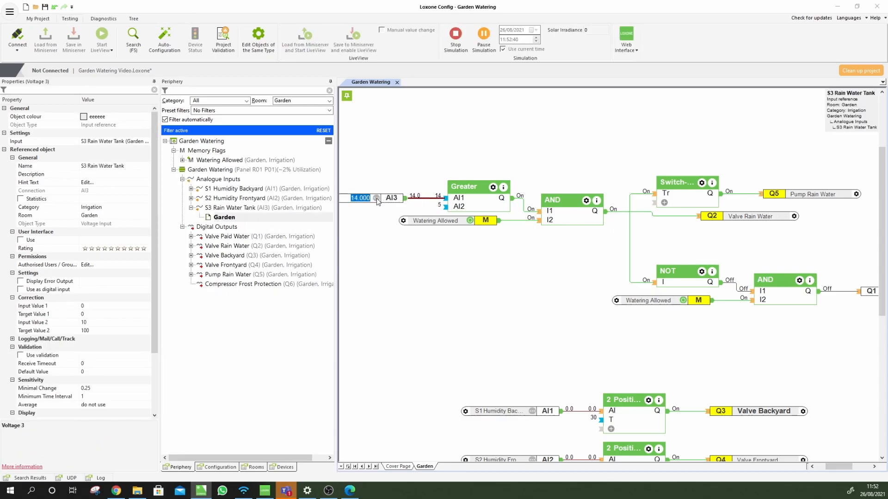
type("1")
key("Return")
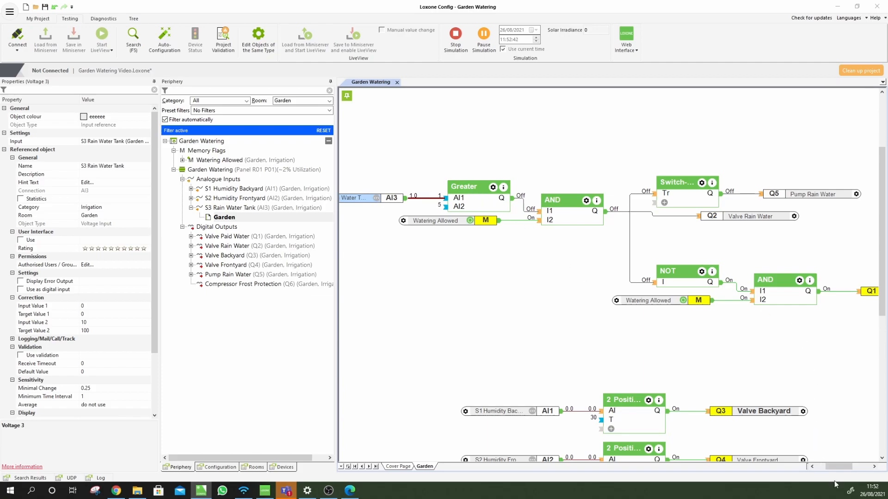
Check the NOT block's properties and stop the simulation
left_click_drag(848, 468, 853, 469)
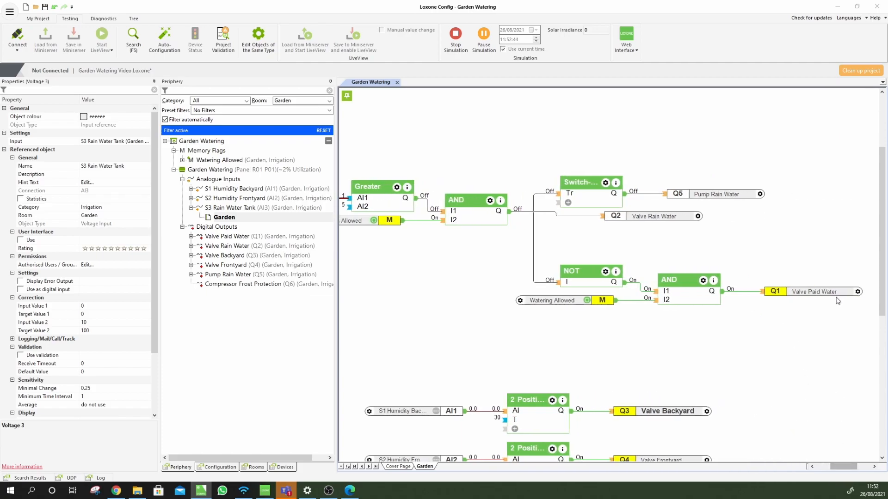
scroll(491, 316, "down", 1)
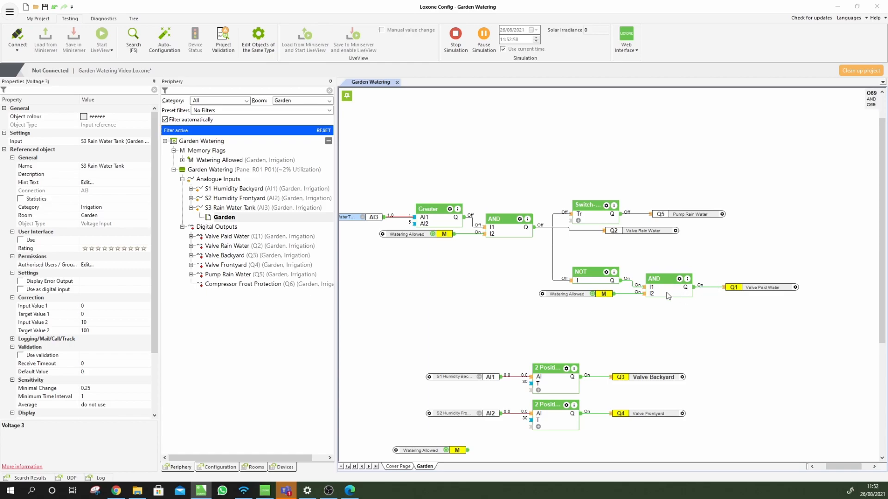
left_click(595, 279)
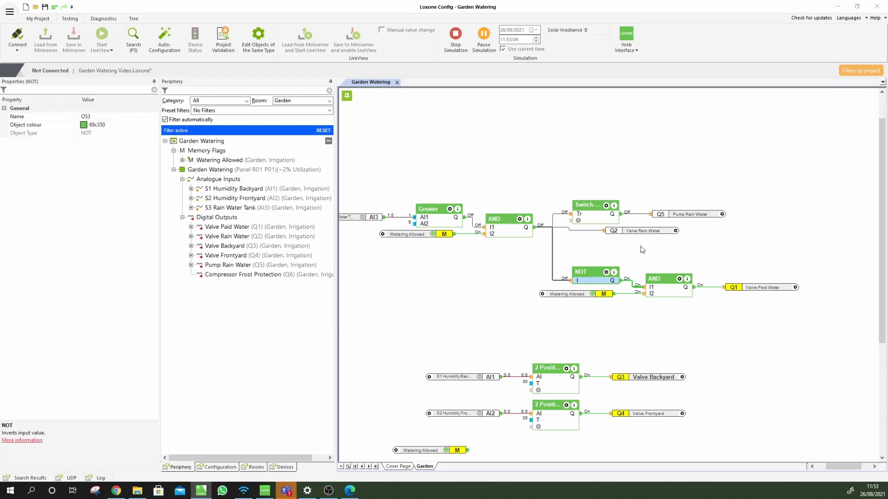
left_click(456, 35)
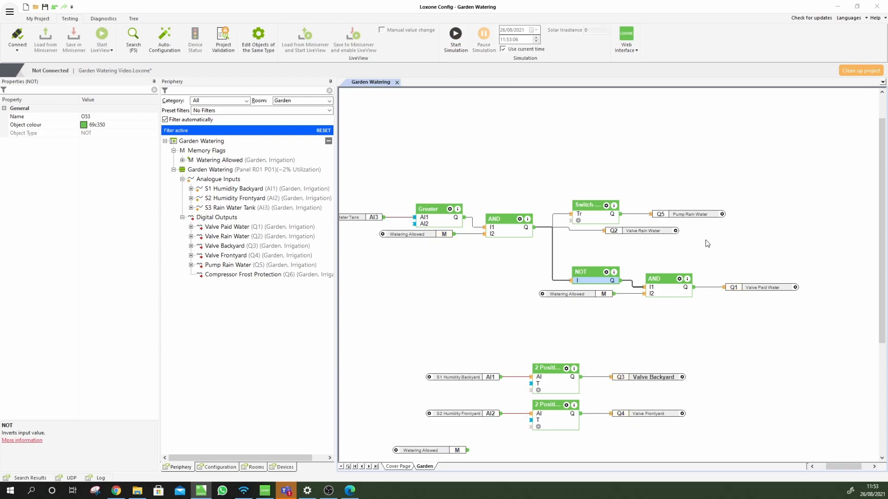
Paste a copy of the rain-tank AND with its Watering Allowed input into the empty area above
left_click(508, 232)
left_click(422, 235, "ctrl")
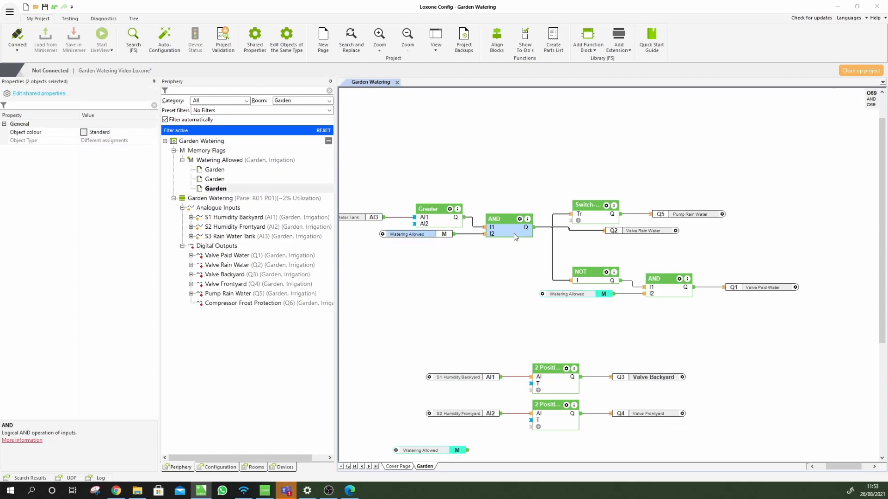
key("ctrl+v")
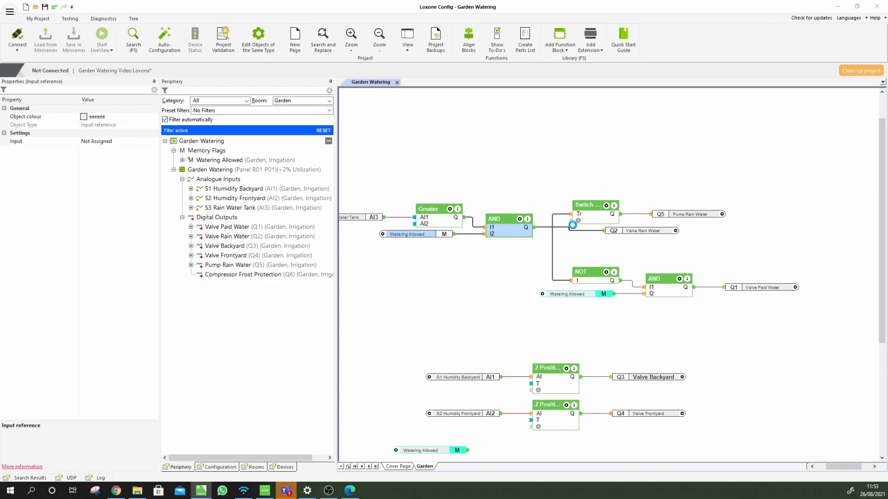
left_click_drag(514, 236, 678, 154)
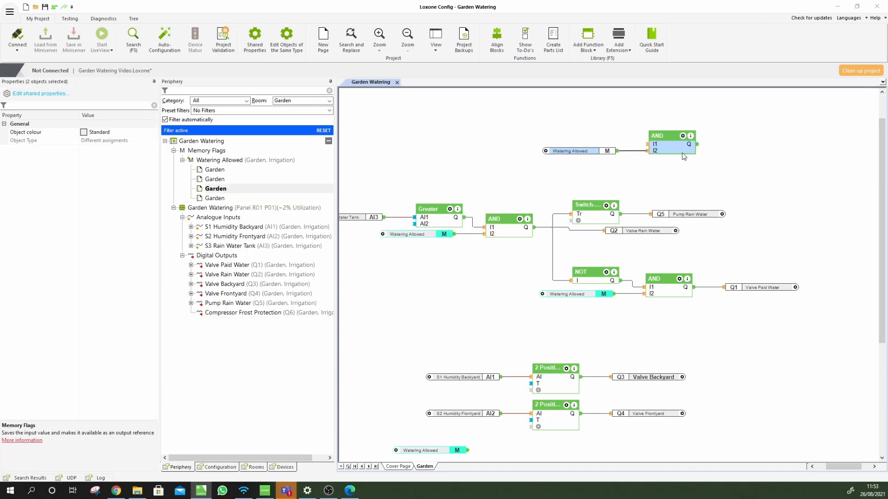
Move the Pump Rain Water and Valve Rain Water outputs right, clear of each other
left_click_drag(667, 213, 744, 220)
left_click_drag(654, 237, 747, 250)
mouse_move(769, 290)
left_mouse_down()
mouse_move(762, 146)
mouse_move(771, 289)
left_mouse_up()
Delete the duplicated AND block and its Watering Allowed copy
left_click(535, 253)
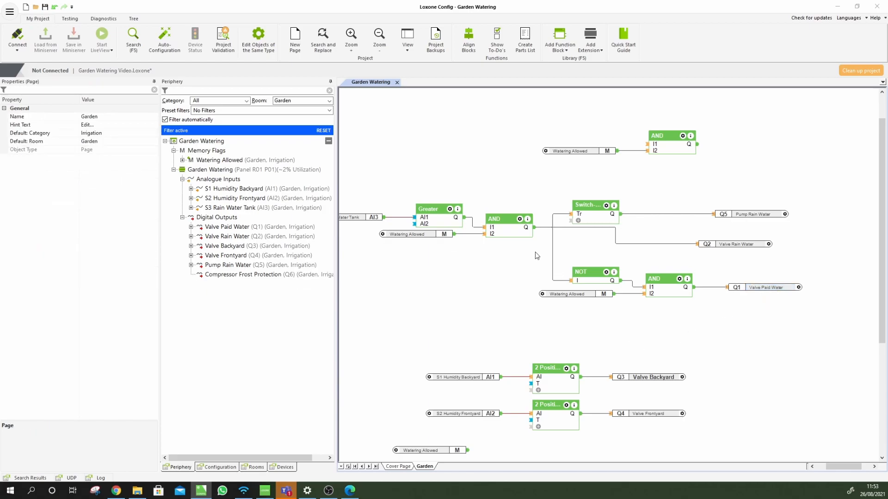
left_click(505, 232)
left_click(432, 234)
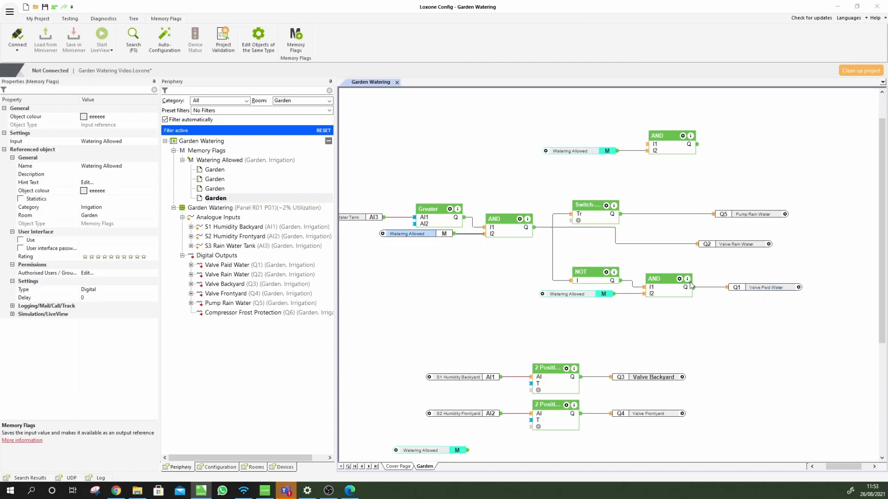
left_click(667, 291)
left_click(673, 337)
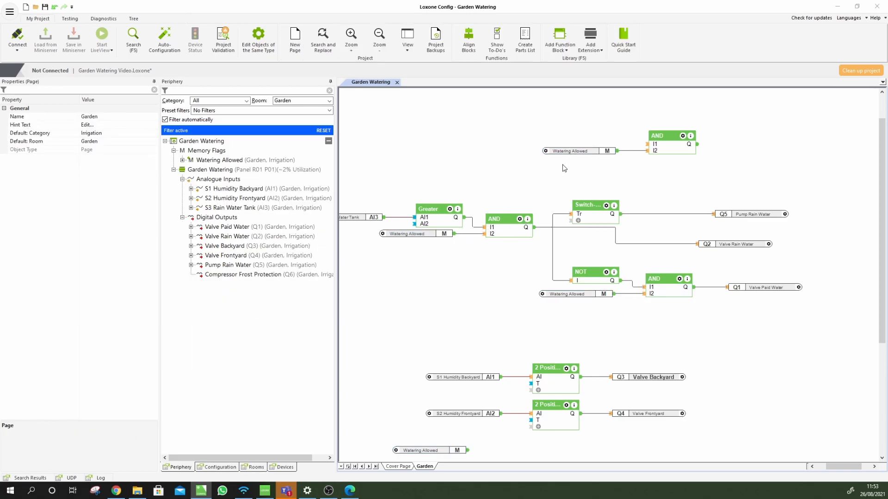
left_click(680, 133)
key("Delete")
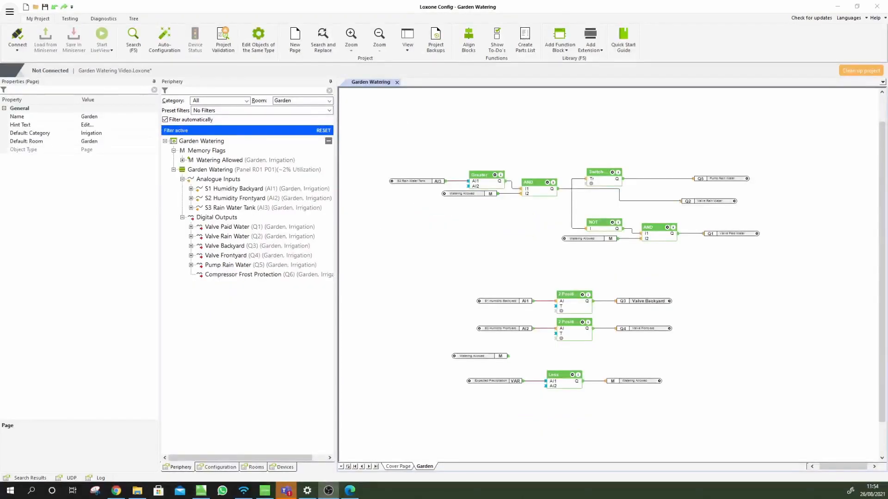
Delete the unused Watering Allowed block and move the rain-tank/paid-water circuit to the top
left_click(463, 357)
key("Delete")
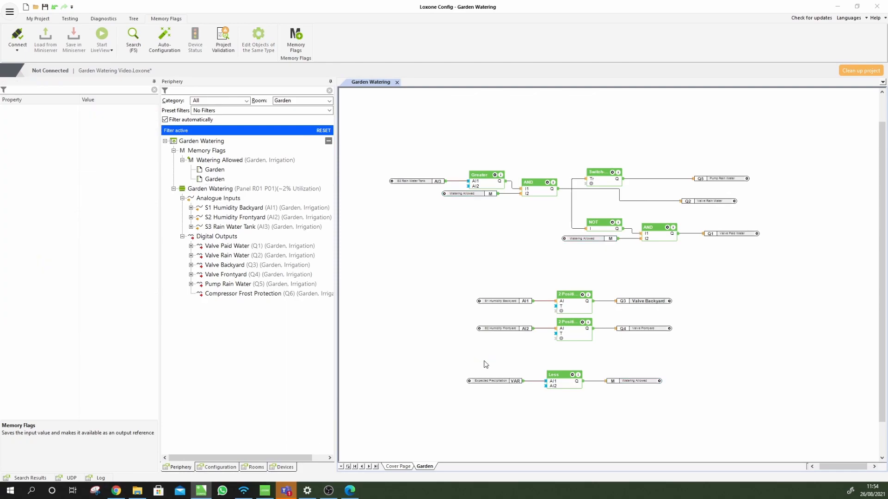
left_click_drag(405, 257, 721, 162)
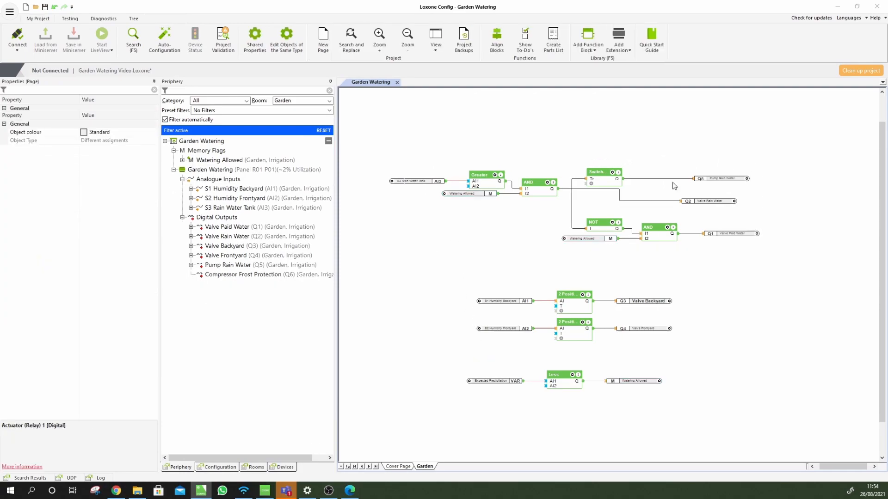
left_click_drag(528, 190, 508, 121)
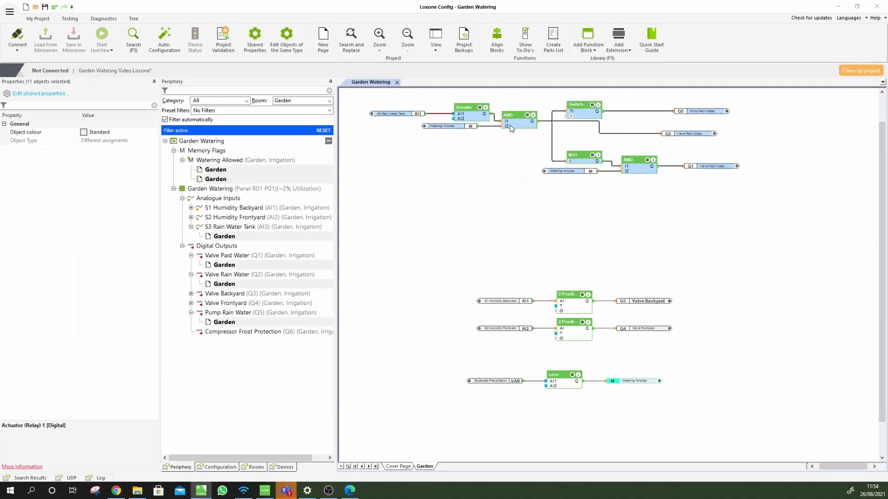
left_click(503, 252)
Move the humidity valve circuits and the precipitation check up beneath the main circuit
left_click_drag(692, 274, 474, 342)
left_click_drag(568, 314, 448, 218)
left_click(462, 312)
left_click_drag(494, 393, 692, 345)
left_click_drag(560, 385, 450, 292)
left_click(462, 349)
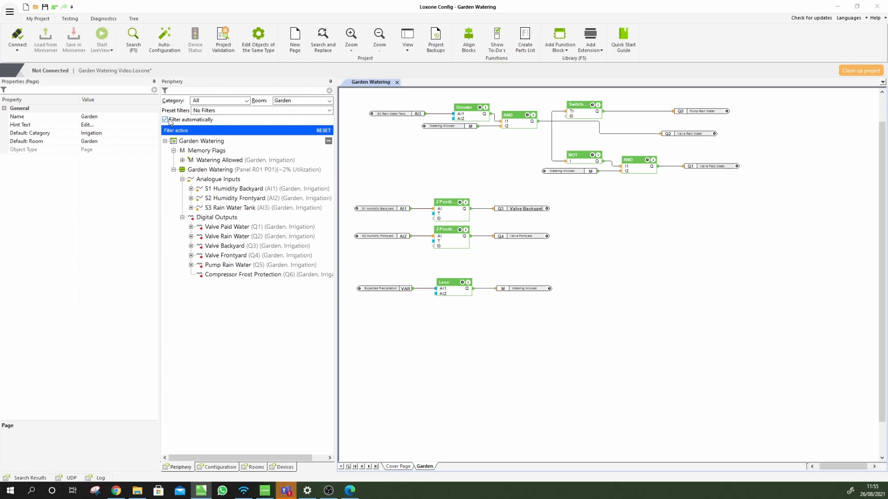
Turn off automatic filtering so the Periphery list shows every item, not just Garden
left_click(165, 120)
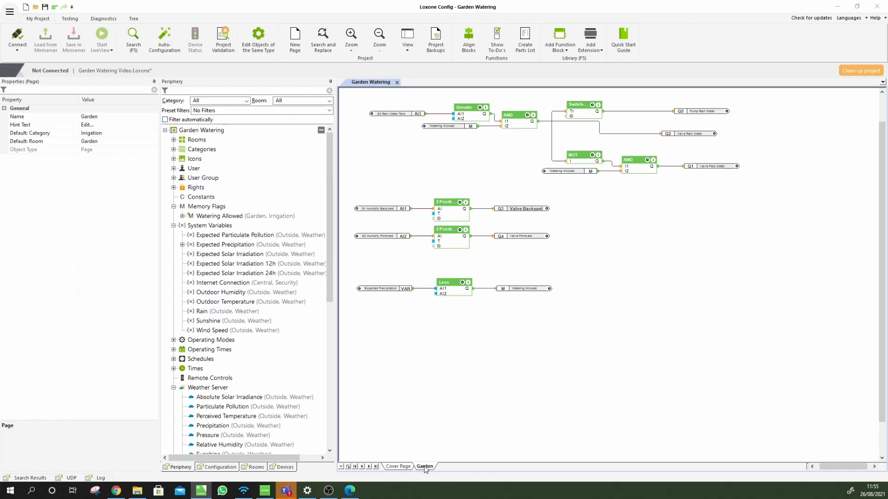
left_click(174, 120)
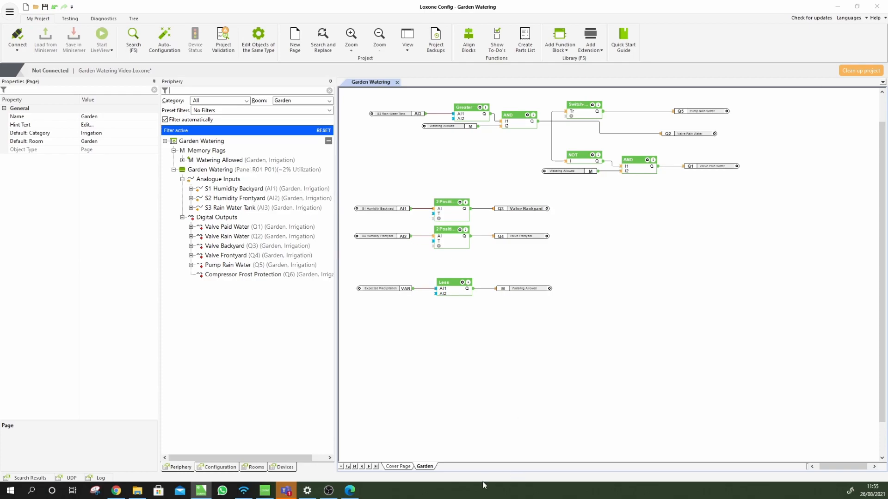
left_click(165, 120)
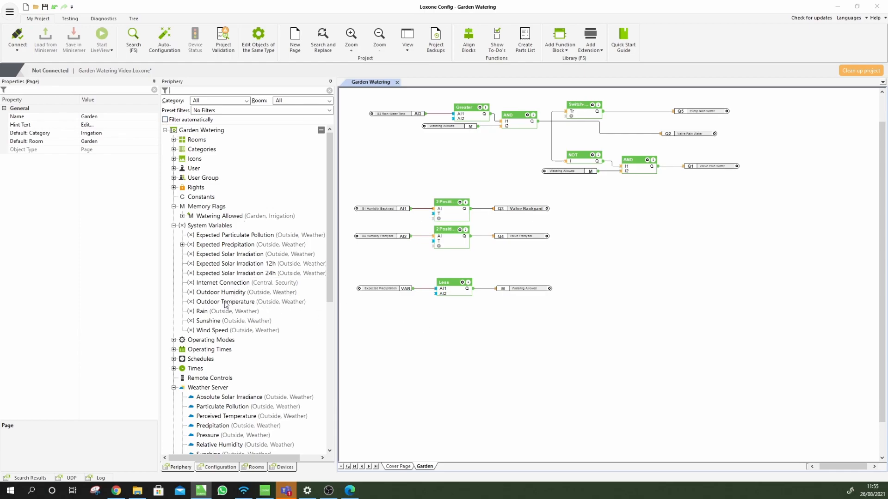
Confirm the Outdoor Temperature system variable keeps Weather Server as its source
left_click(261, 301)
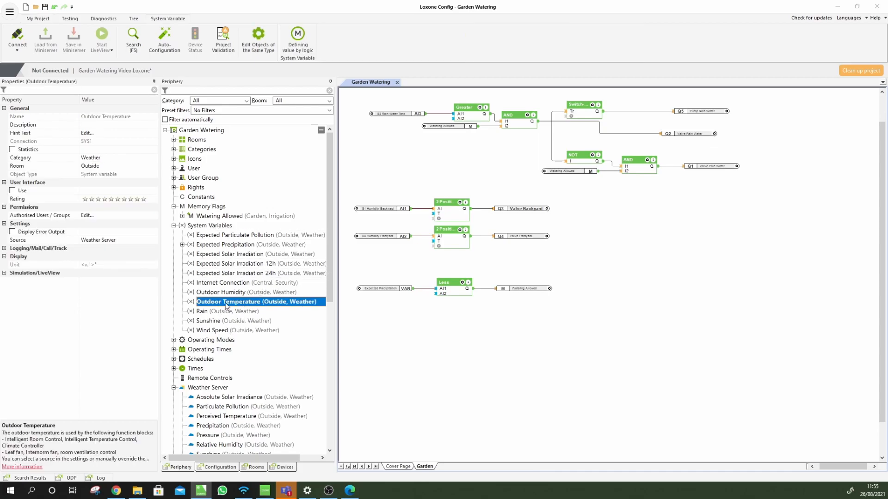
left_click(150, 242)
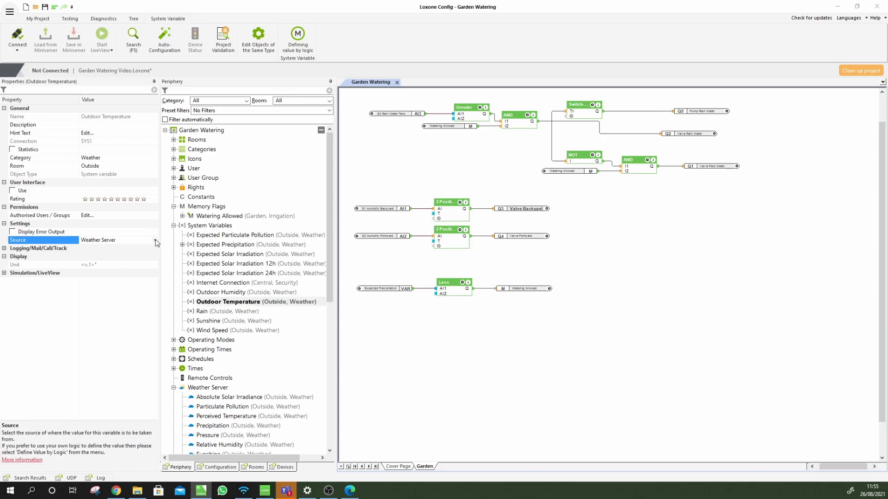
left_click(156, 241)
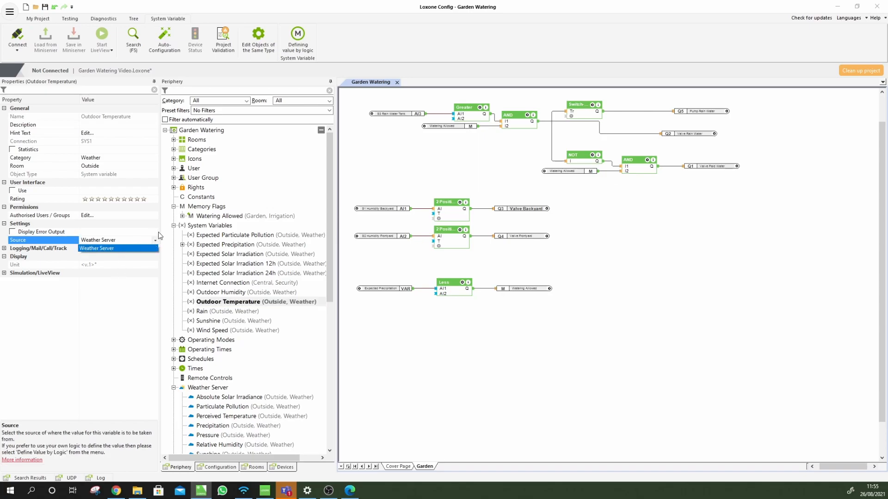
left_click(155, 241)
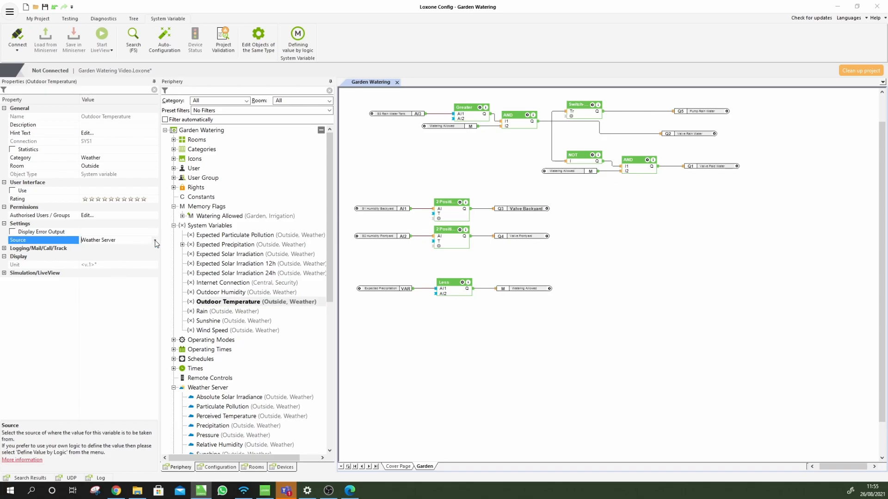
left_click(154, 241)
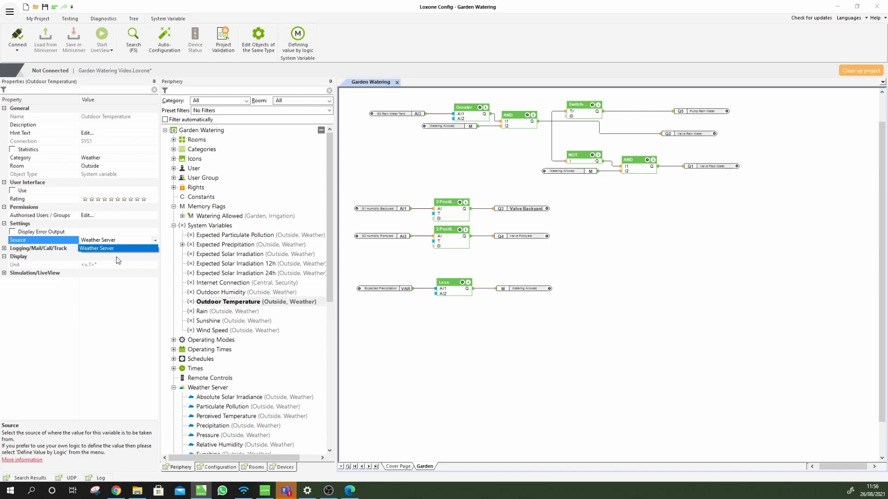
left_click(147, 250)
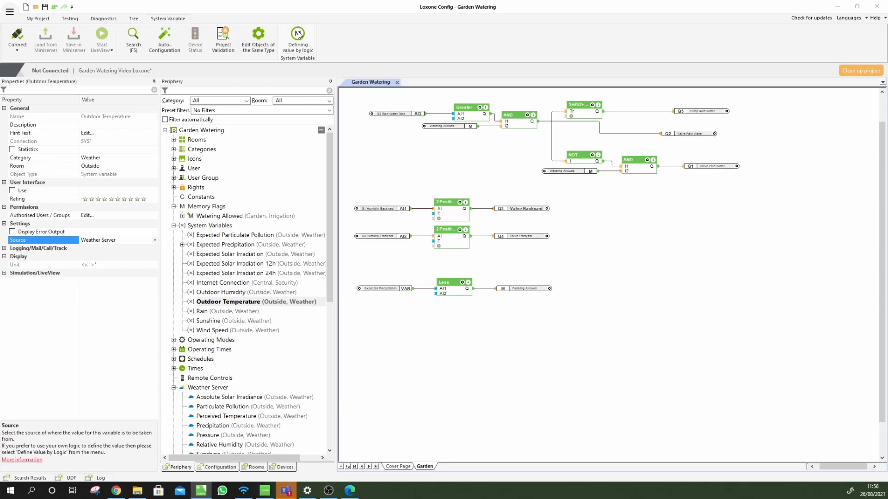
scroll(247, 390, "down", 3)
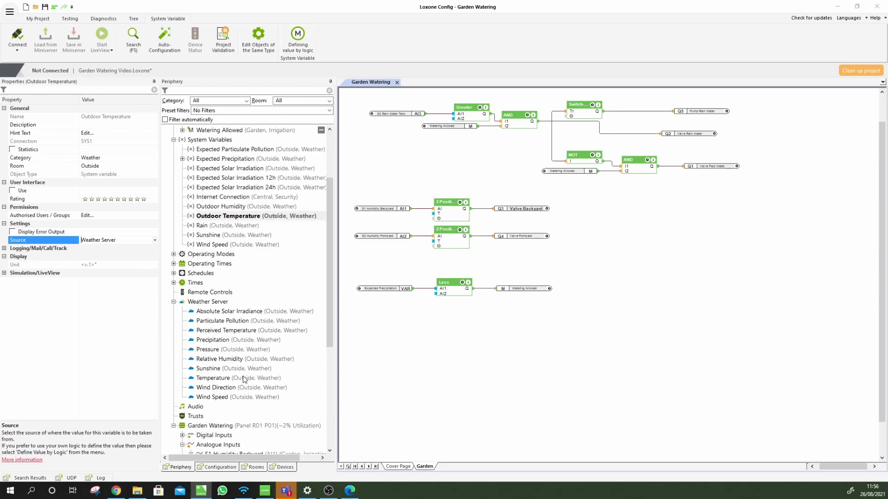
Remove the misplaced Voltage 4 and Outdoor Temperature blocks from the Garden page
scroll(240, 381, "up", 3)
left_click(298, 38)
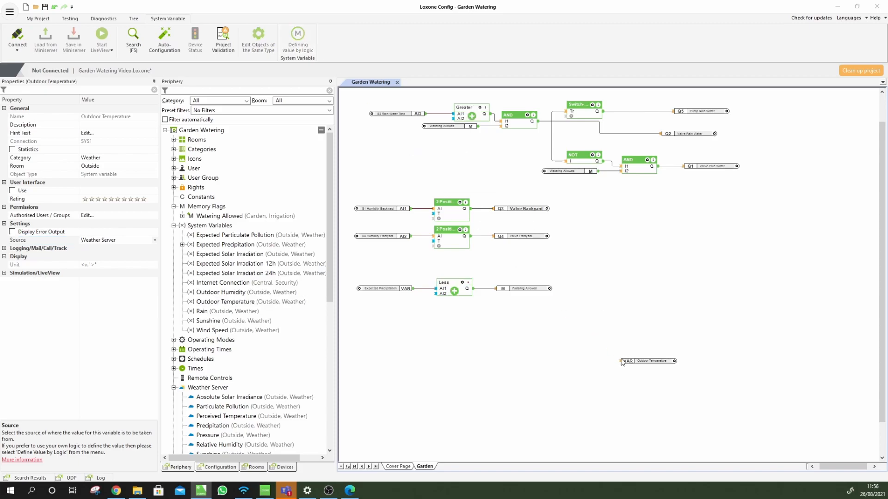
left_click(623, 369)
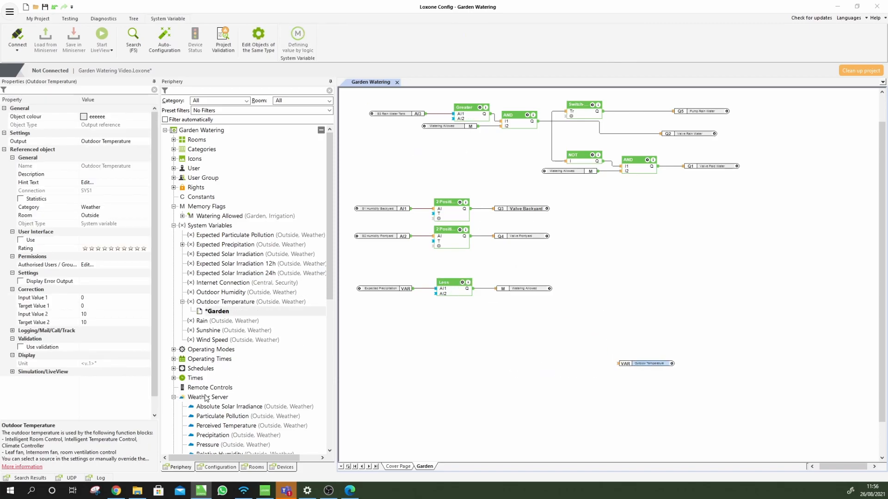
scroll(207, 397, "down", 8)
left_click_drag(232, 352, 559, 362)
scroll(618, 372, "up", 5)
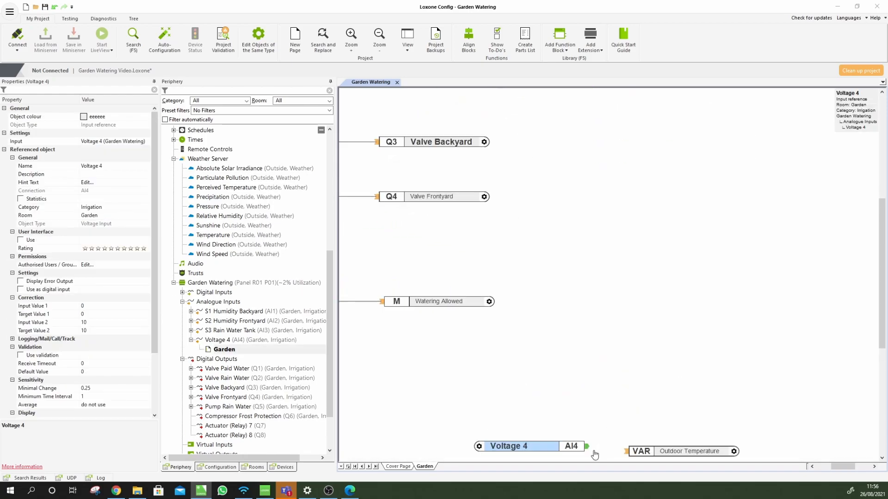
scroll(562, 399, "down", 1)
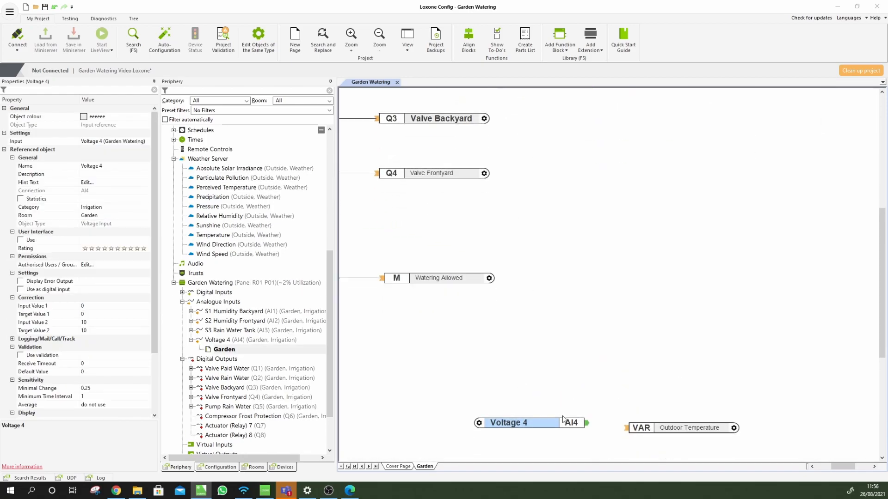
left_click_drag(549, 447, 693, 391)
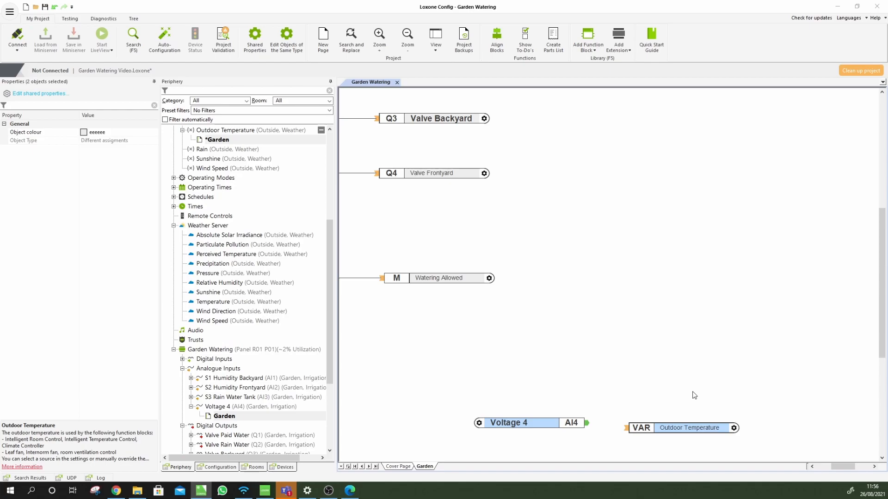
key("Delete")
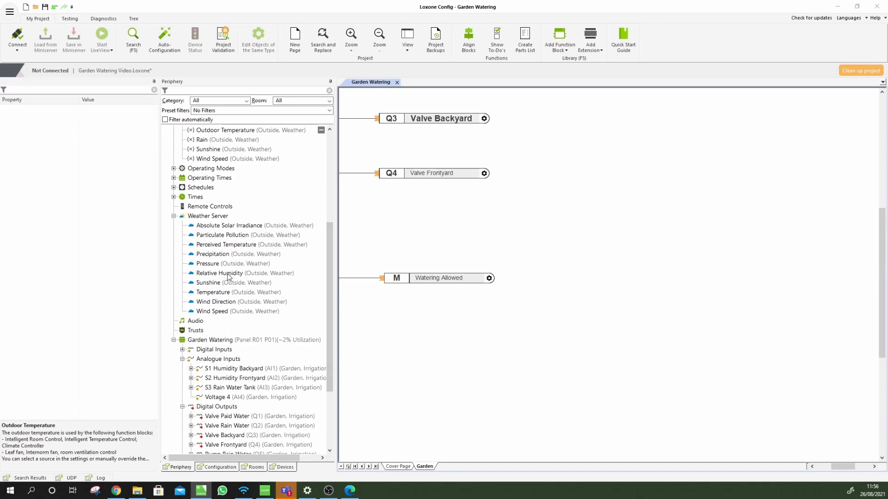
scroll(212, 249, "up", 4)
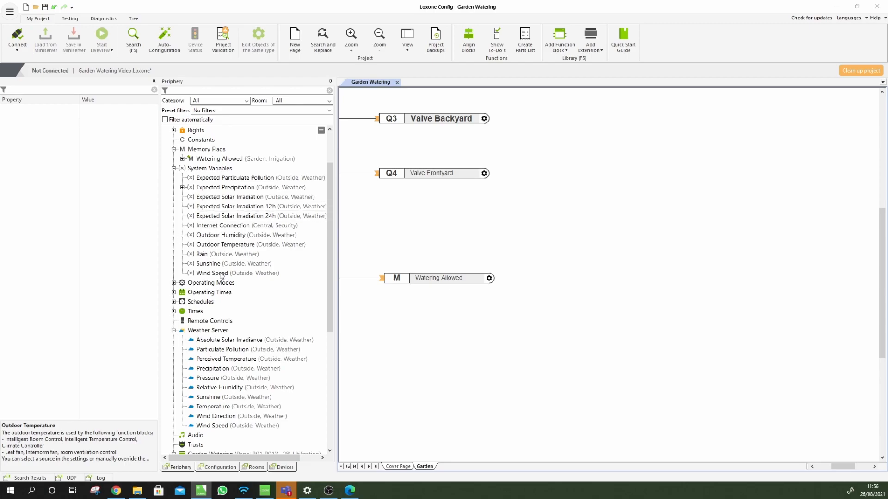
Place Outdoor Temperature from System Variables on the page, just below the Less comparison
left_click(221, 244)
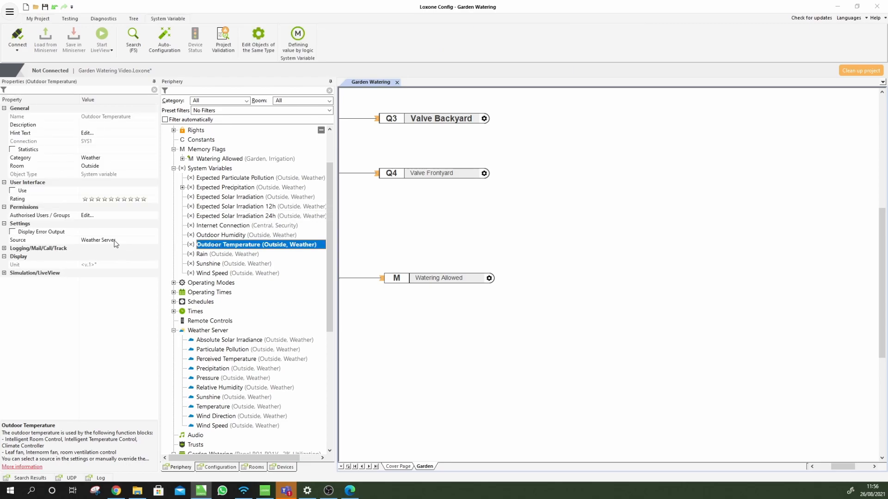
left_click_drag(220, 246, 471, 363)
scroll(569, 382, "down", 2)
left_click_drag(570, 324, 387, 337)
scroll(399, 355, "up", 3)
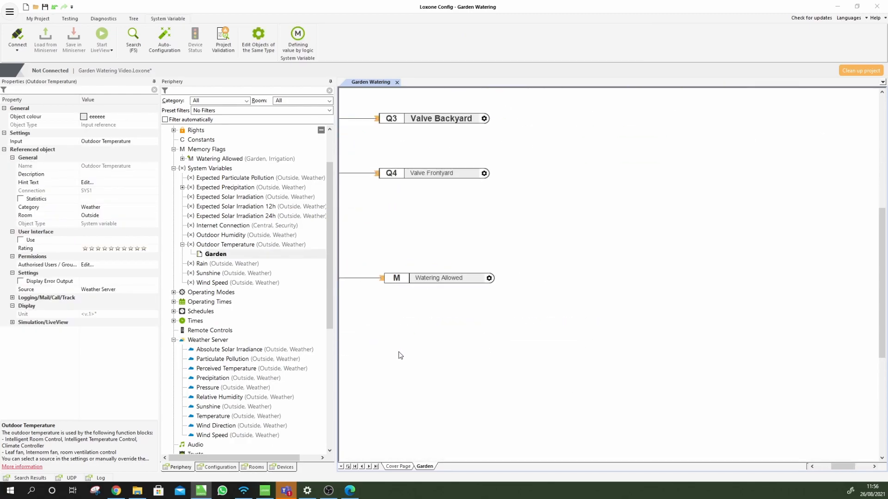
left_click_drag(832, 466, 814, 472)
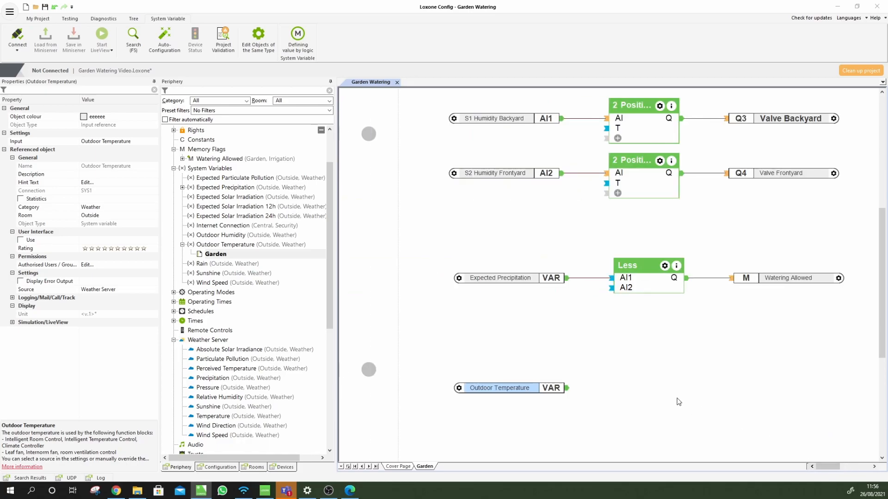
scroll(652, 400, "up", 4)
scroll(652, 400, "down", 4)
scroll(652, 400, "up", 4)
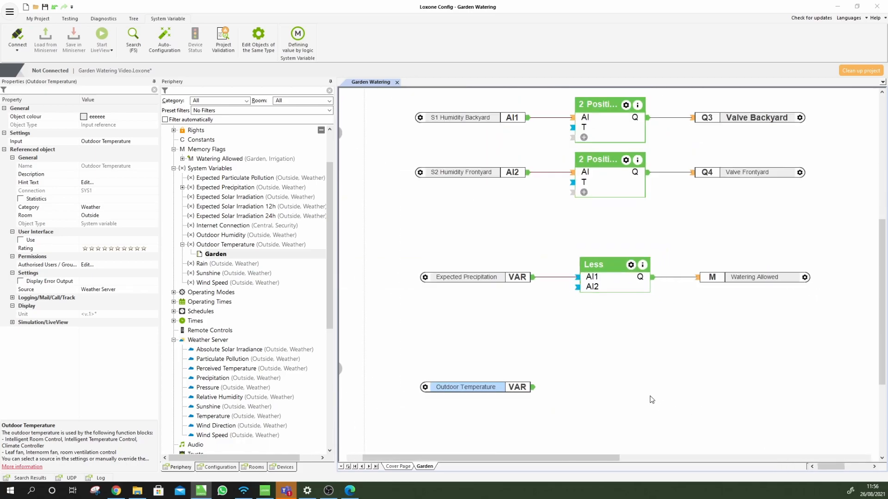
scroll(652, 400, "down", 3)
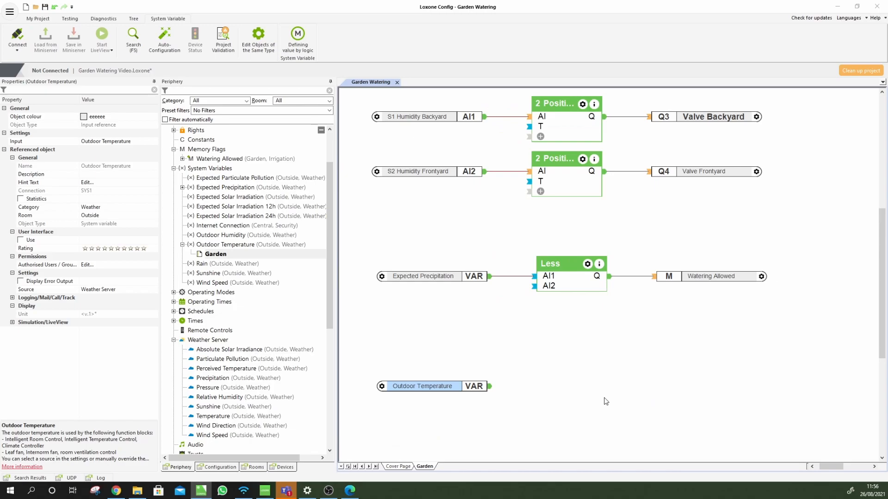
scroll(606, 400, "down", 3)
left_click(519, 305)
left_click_drag(464, 293, 468, 293)
left_click(588, 302)
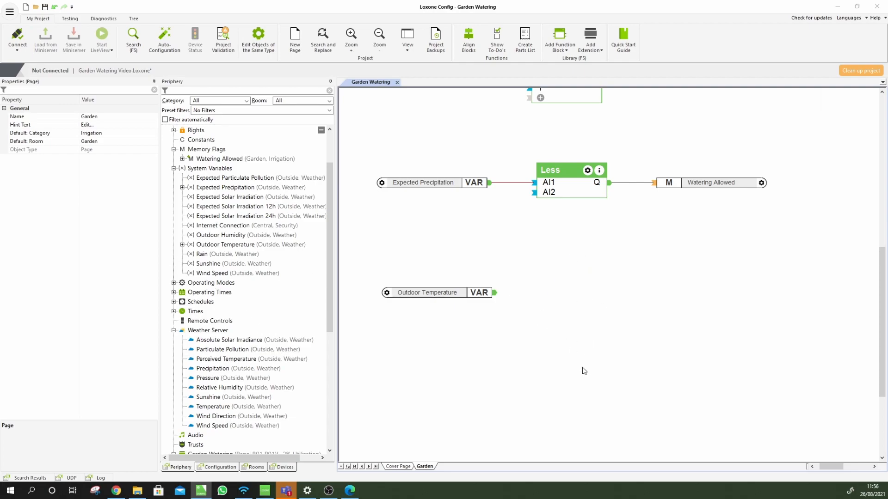
Add a Less block comparing Outdoor Temperature on AI1 against an AI2 value of 5
key("F5")
type("less")
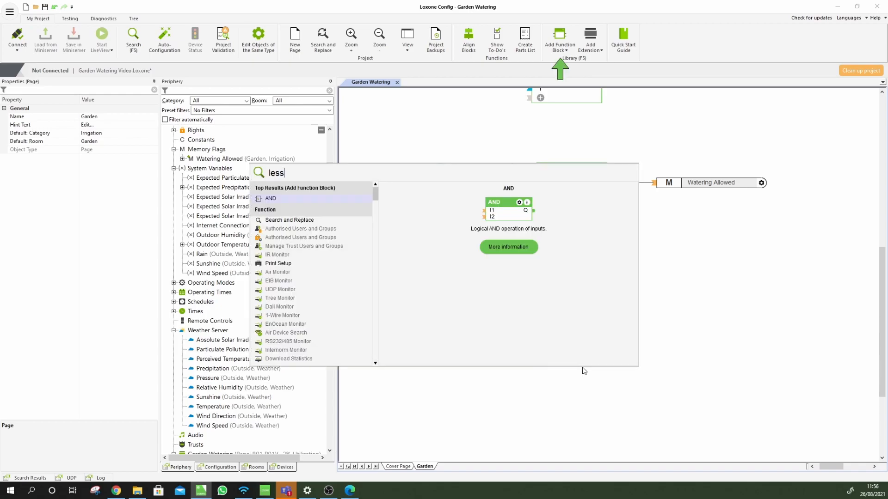
key("Return")
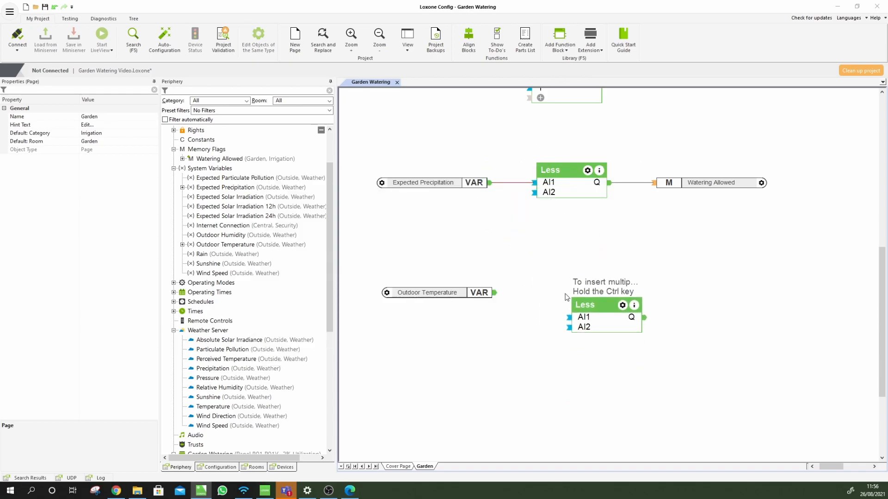
left_click(542, 298)
left_click_drag(494, 292, 569, 307)
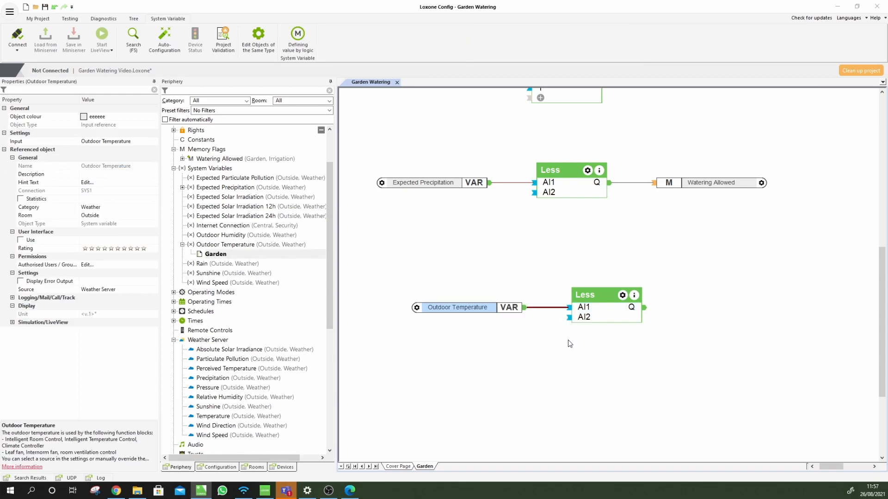
left_click(598, 318)
left_click(83, 157)
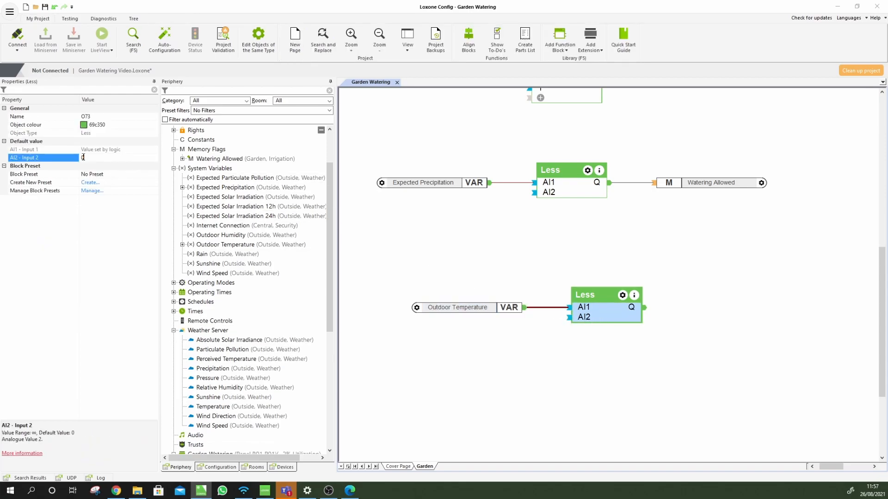
type("5")
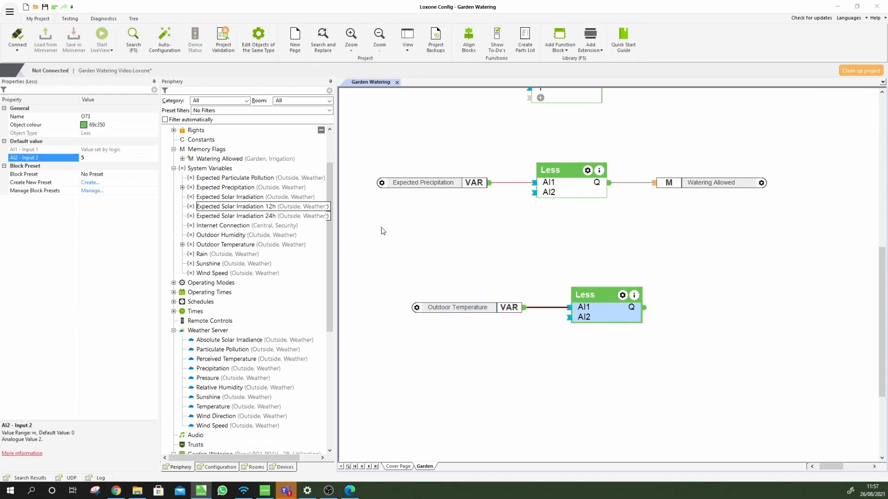
left_click(586, 386)
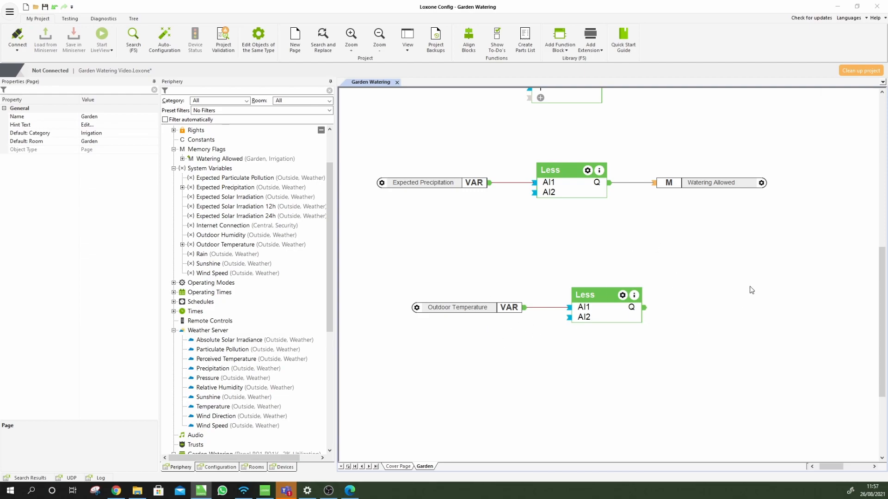
Delete that lower Less block, leaving Outdoor Temperature unconnected
left_click_drag(610, 318, 579, 322)
left_click(576, 358)
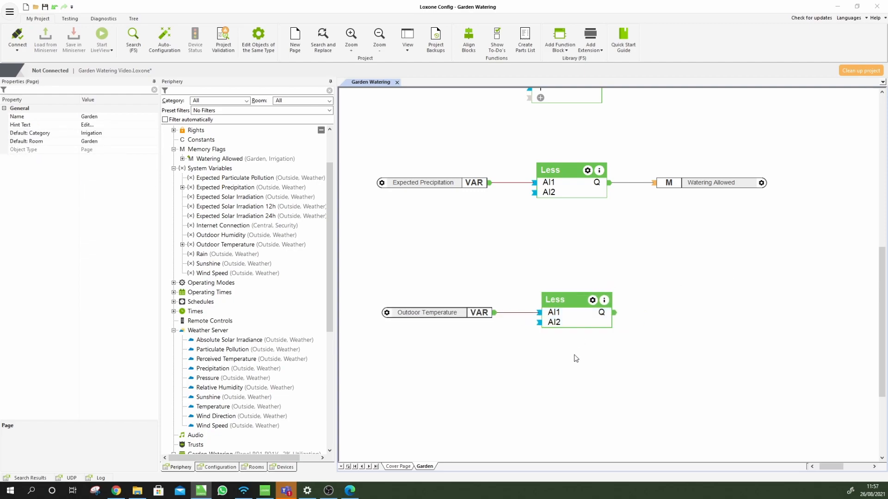
left_click(578, 320)
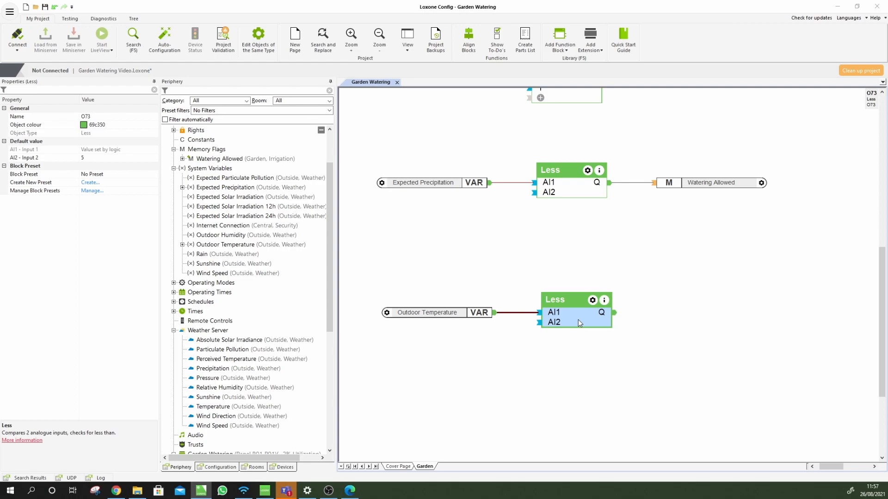
key("Delete")
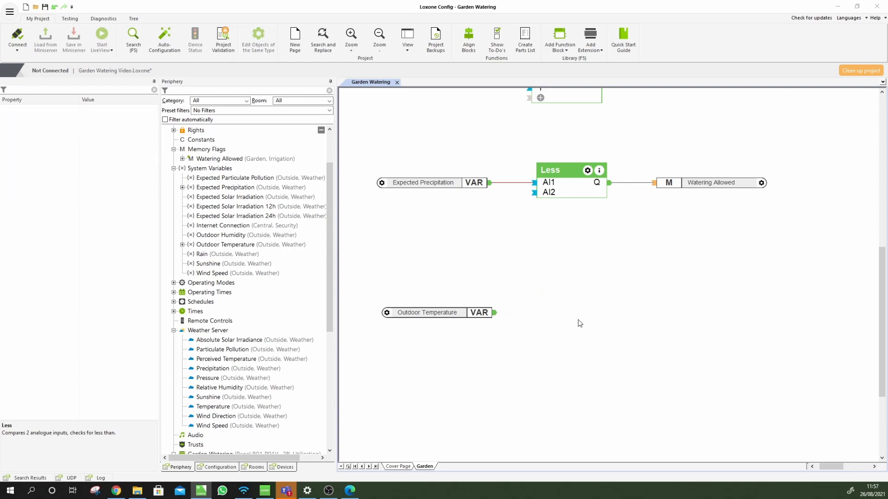
Place a Threshold Switch with Von 5 and Voff 10, with Outdoor Temperature wired to its AI
key("F5")
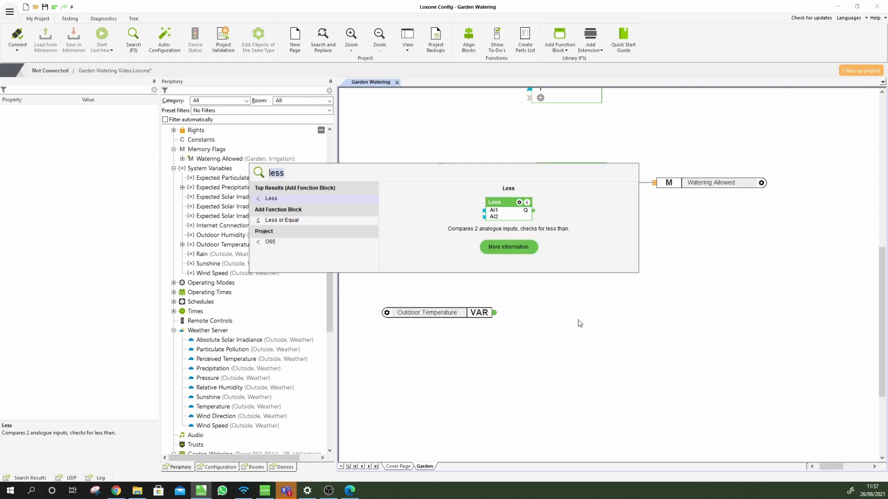
type("thresh")
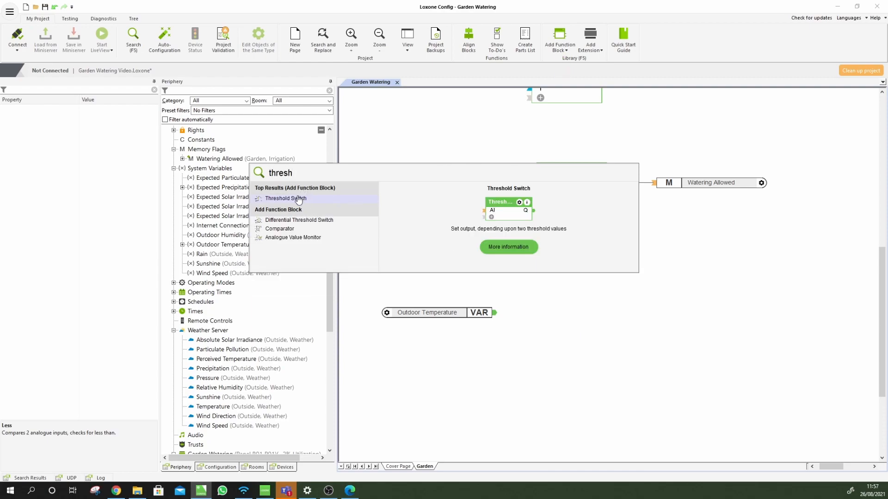
left_click(298, 200)
left_click(577, 315)
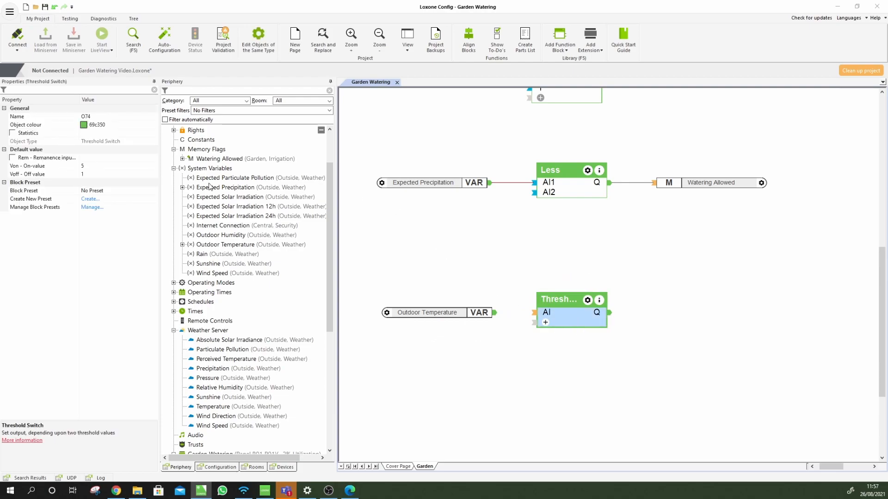
left_click(94, 167)
left_click_drag(94, 165, 78, 175)
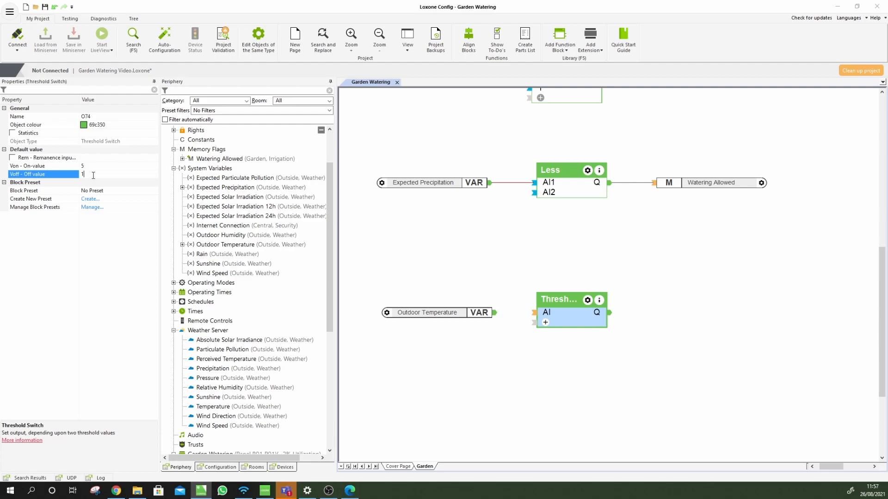
left_click(94, 166)
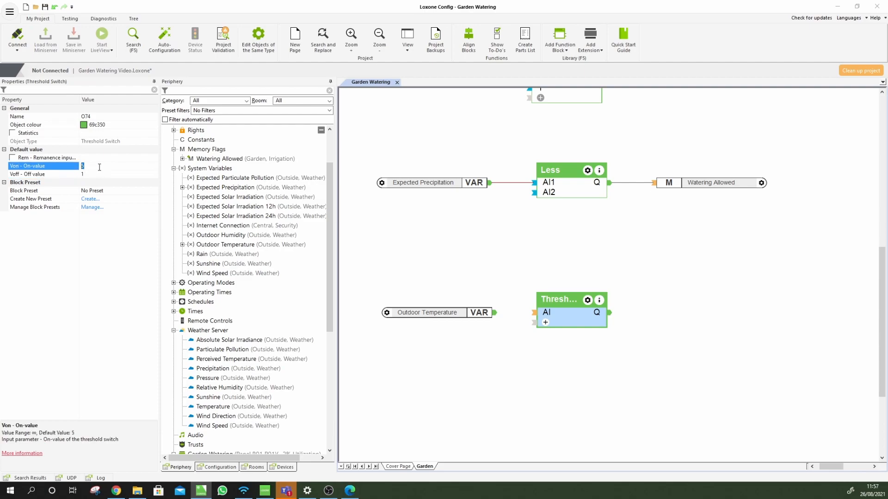
left_click(89, 175)
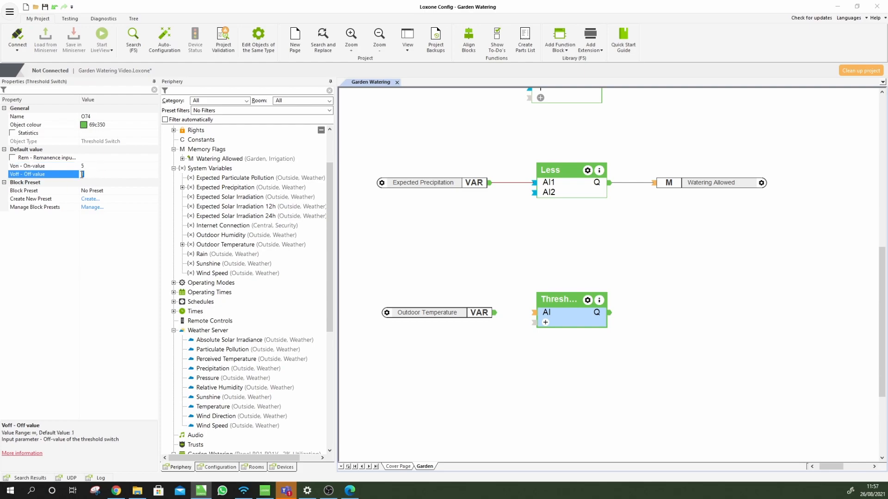
key("Return")
left_click_drag(494, 315, 533, 313)
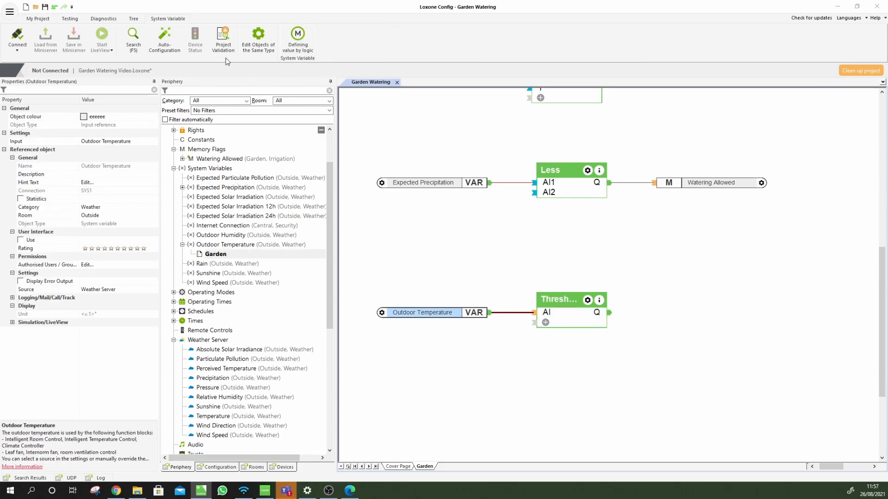
left_click(70, 19)
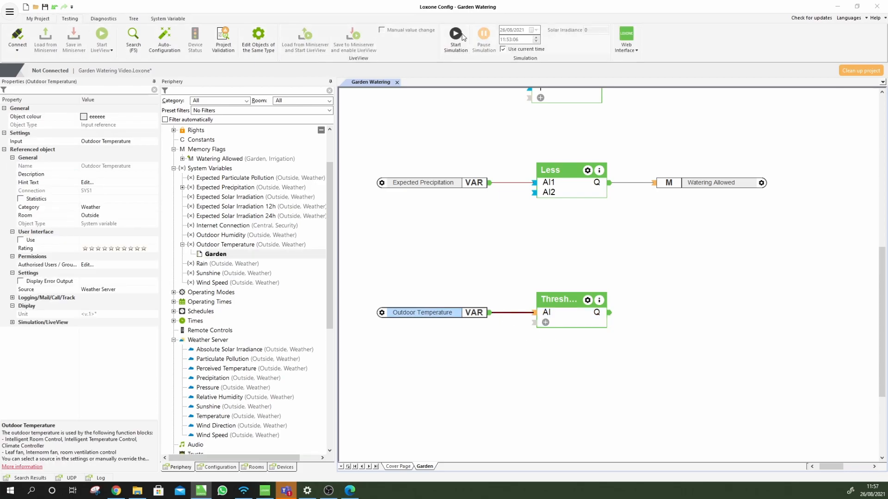
Start the simulation and set the simulated Outdoor Temperature to 5°, then 7°
left_click(471, 265)
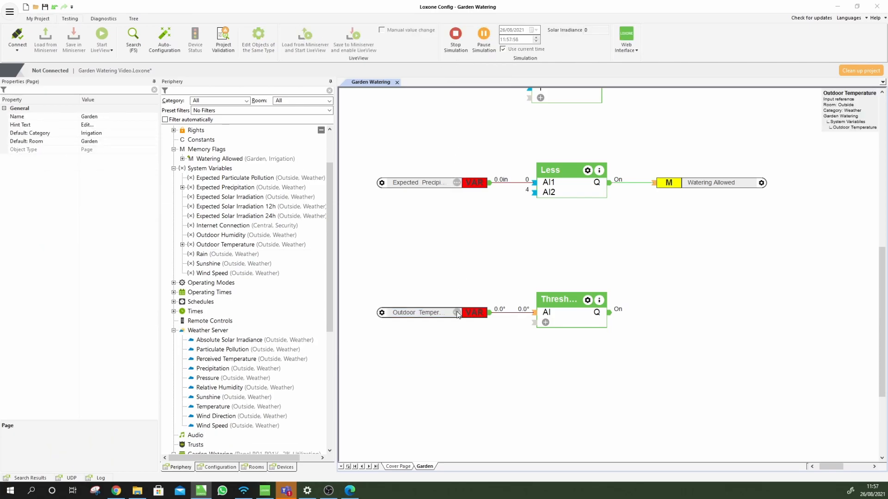
left_click(457, 314)
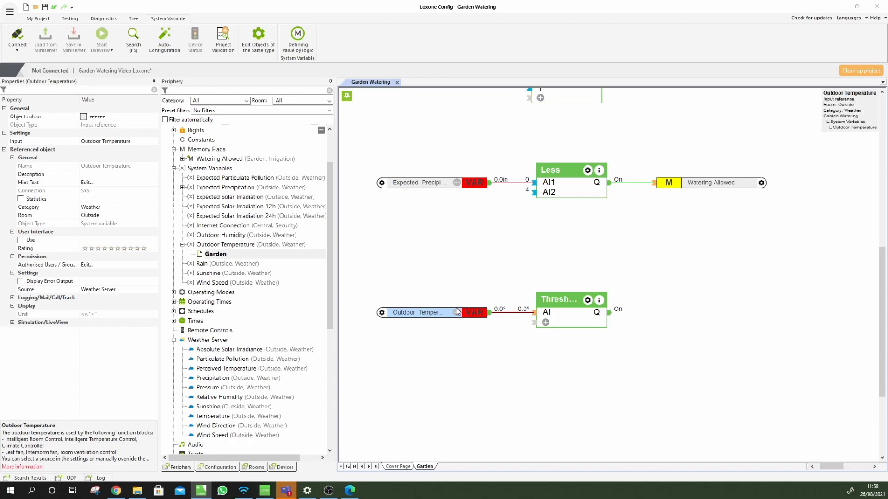
left_click(457, 313)
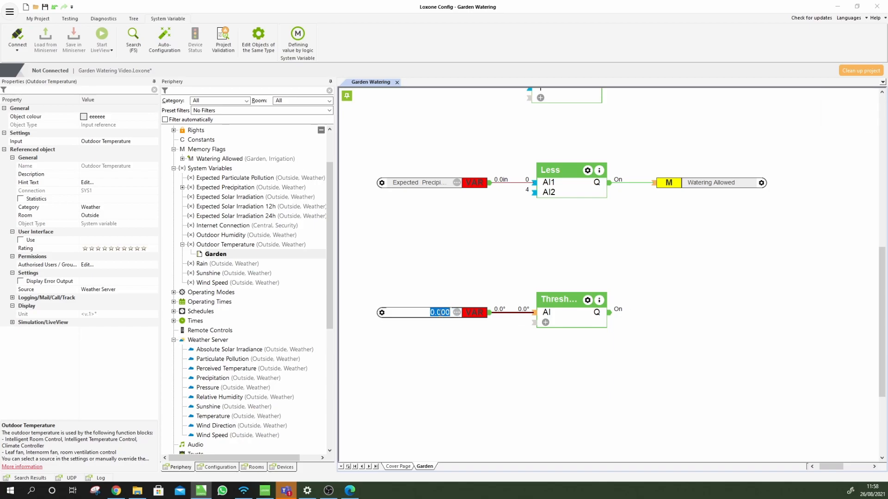
type("5")
key("Return")
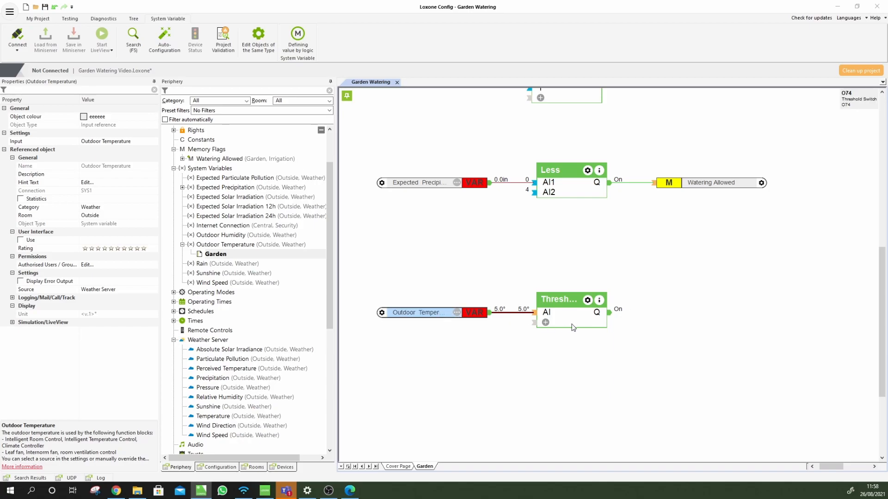
left_click(458, 314)
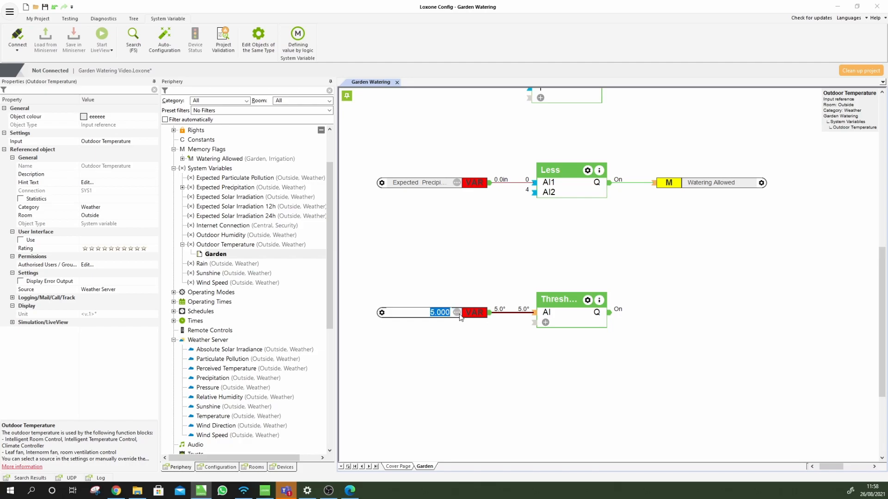
type("7")
key("Return")
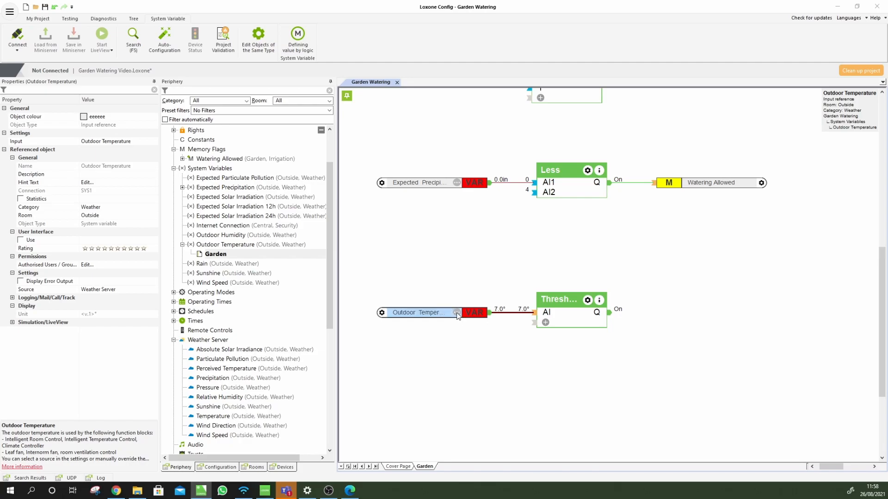
Simulate 10°, 7° and 5°, seeing the switch turn off at 10° and on at 5°
left_click(458, 314)
type("10")
key("Return")
left_click(456, 314)
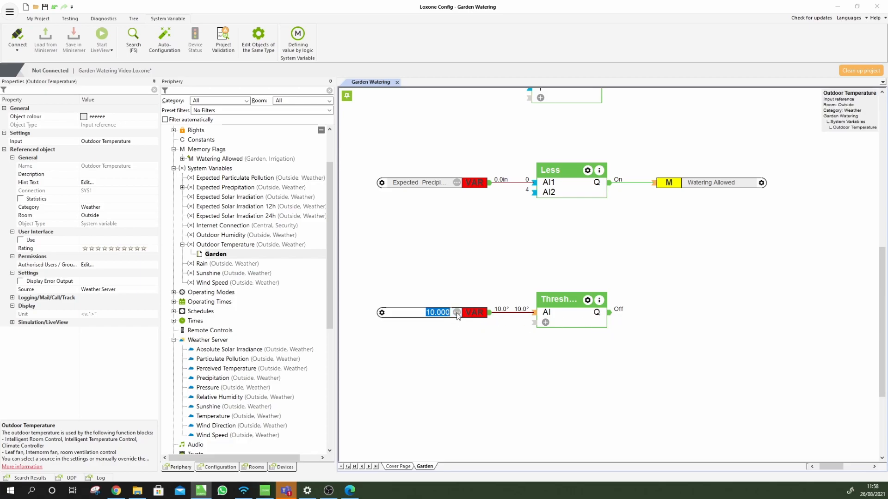
type("7")
key("Return")
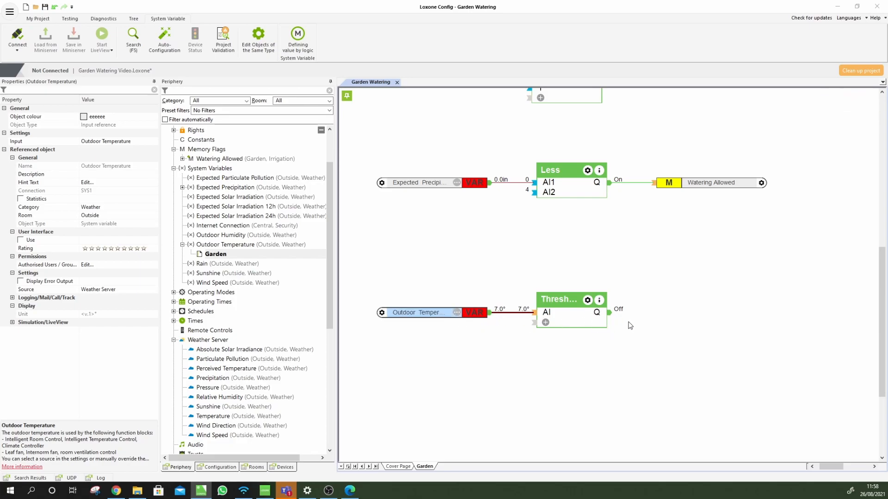
left_click(457, 314)
type("5")
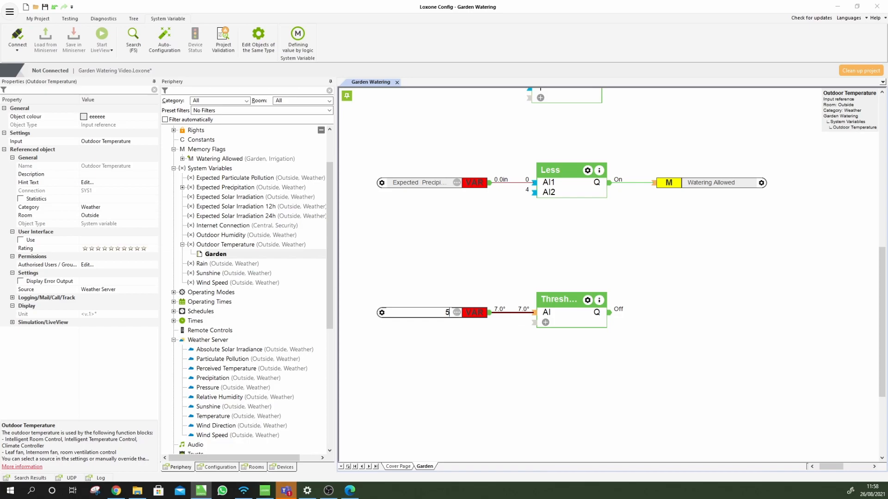
key("Return")
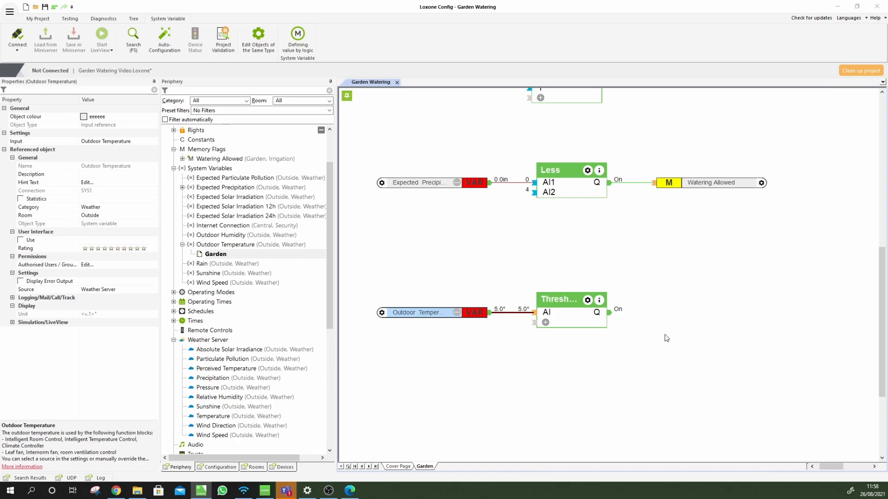
left_click(561, 364)
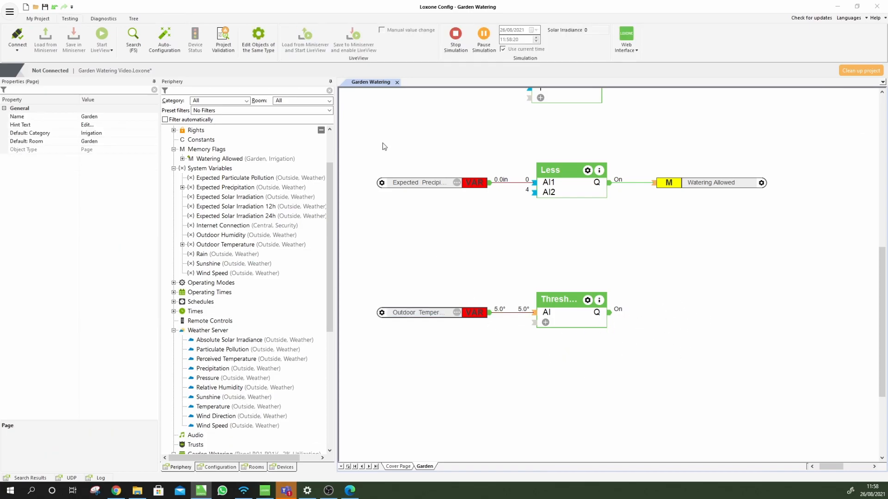
Stop the simulation and expand Operating Modes beneath Memory Flags in the Periphery tree
left_click(455, 35)
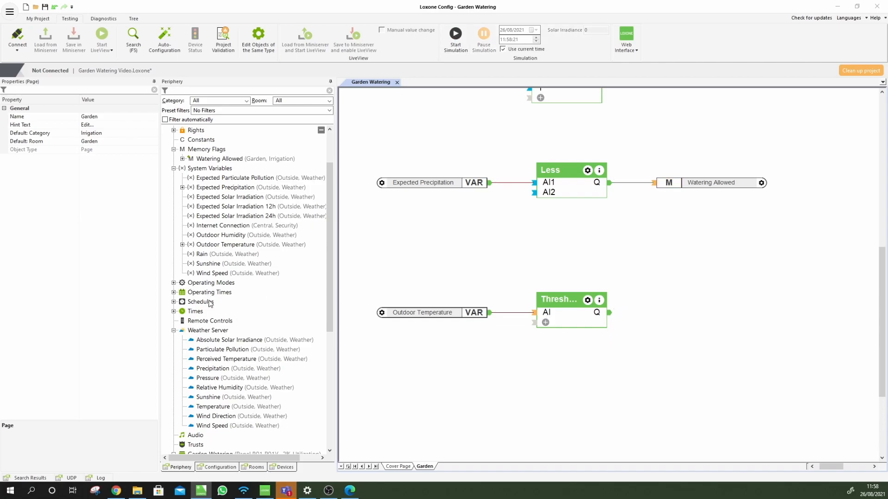
scroll(231, 326, "up", 2)
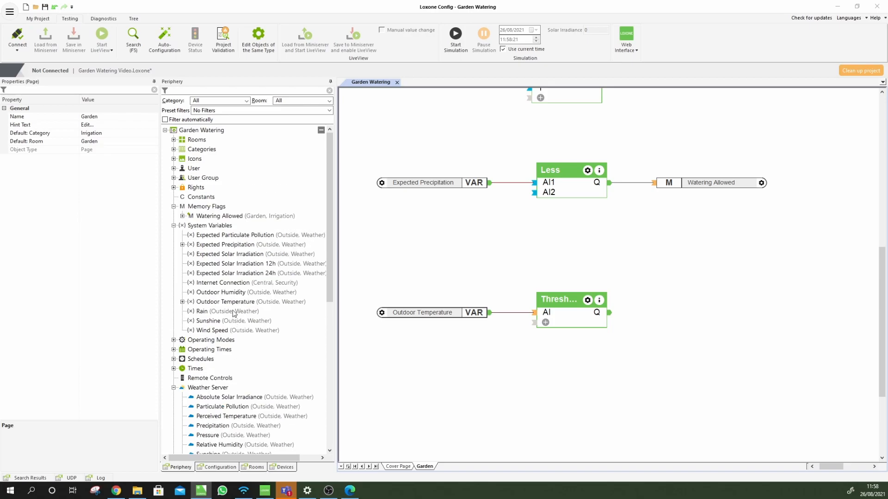
left_click(207, 207)
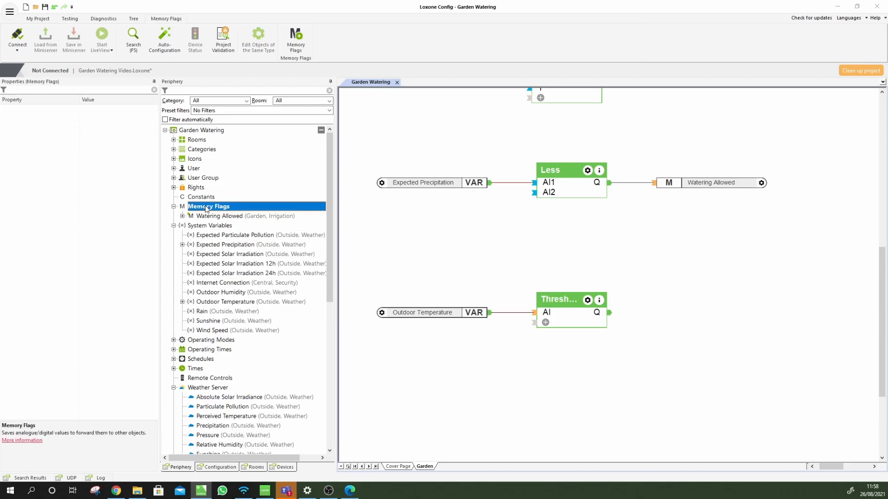
left_click(174, 340)
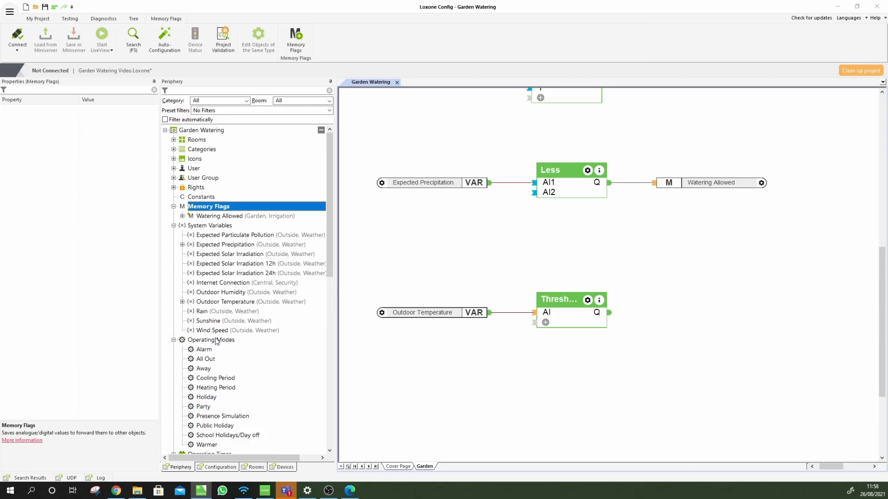
scroll(222, 376, "down", 1)
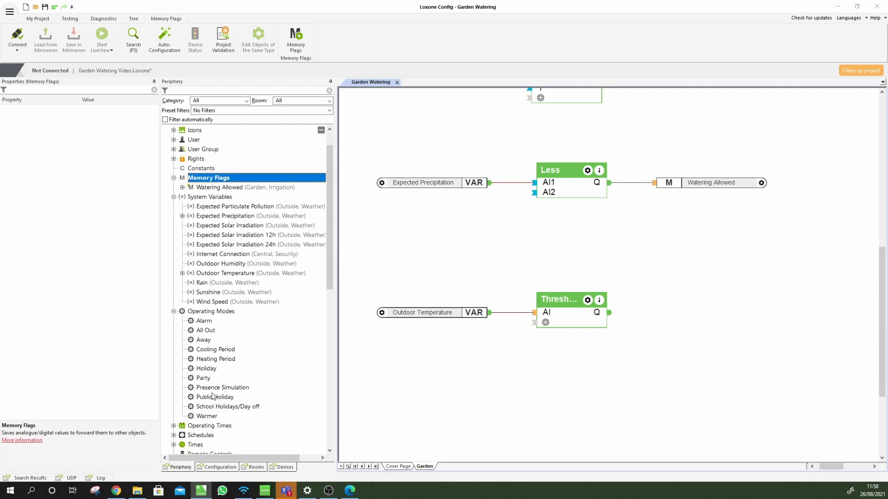
left_click(222, 313)
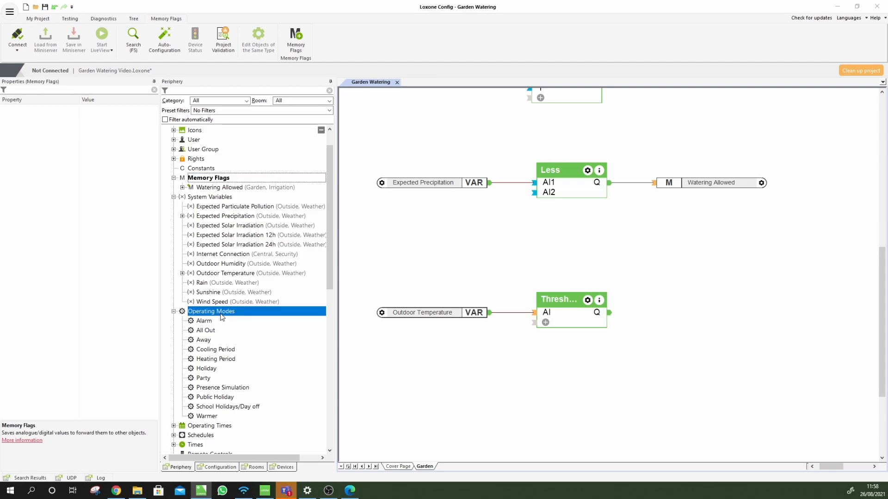
left_click(206, 180)
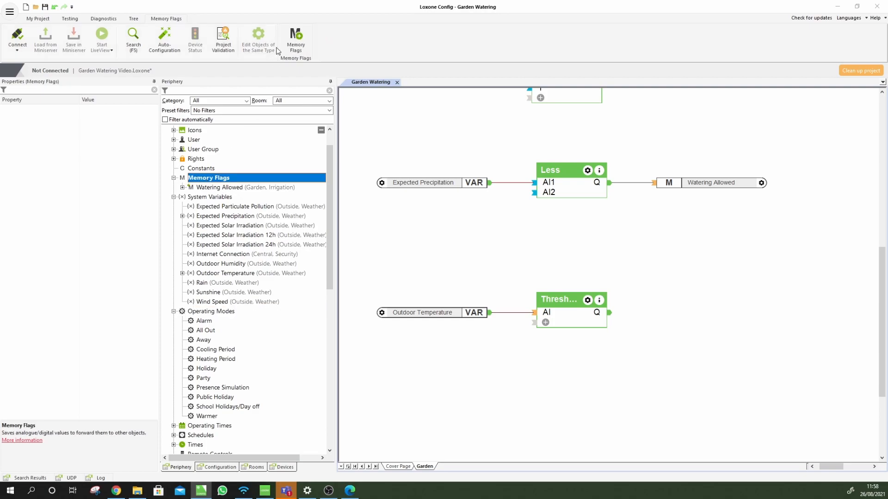
Place a new memory flag on the Garden page named 'Frost Protection'
left_click(388, 117)
left_click(667, 321)
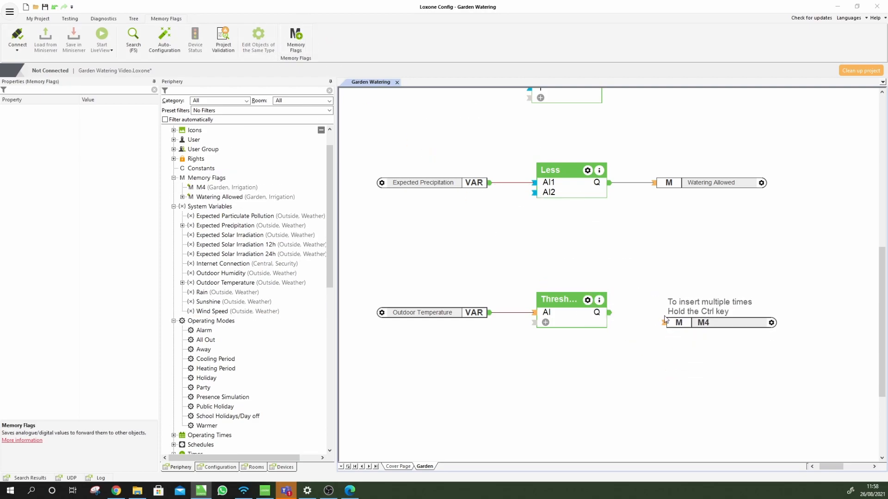
left_click(115, 117)
type("F")
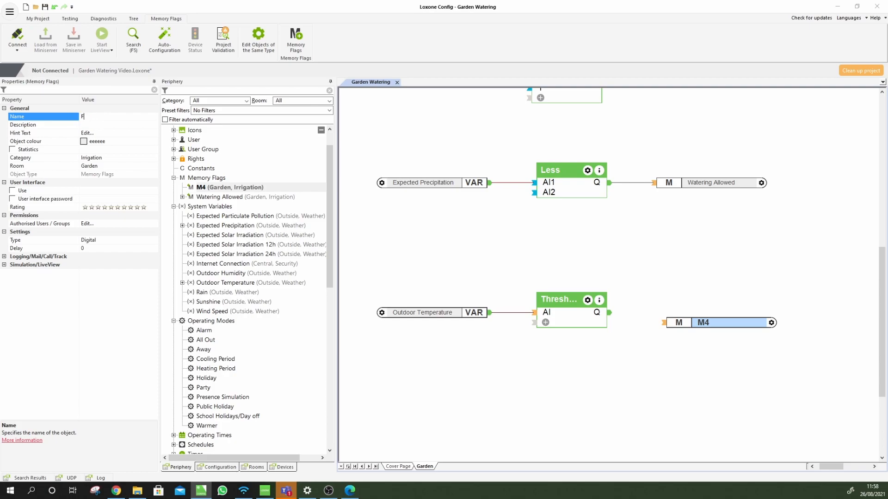
type("rost Protection")
left_click(74, 116)
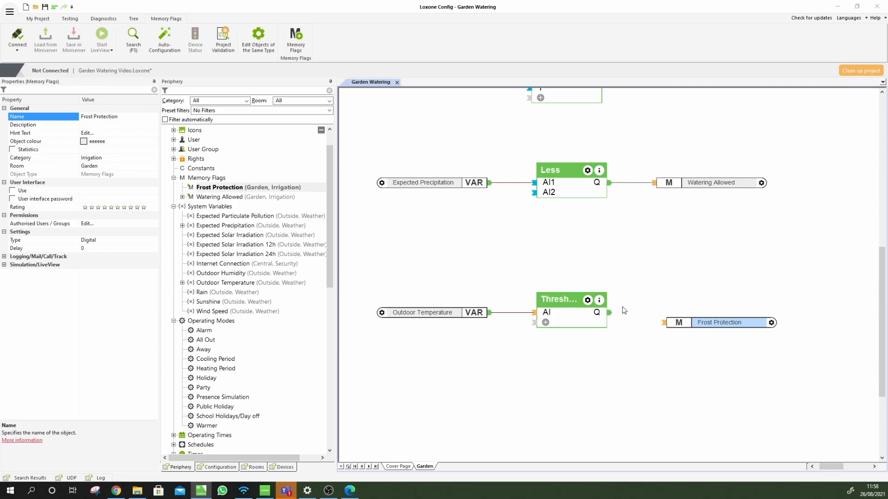
Connect the Threshold Switch's Q output to the Frost Protection flag's input
left_click_drag(610, 313, 662, 328)
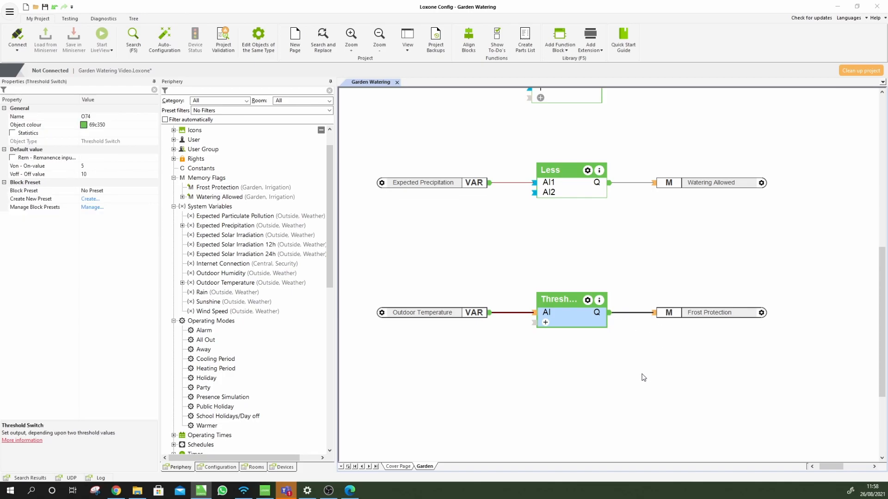
left_click(642, 376)
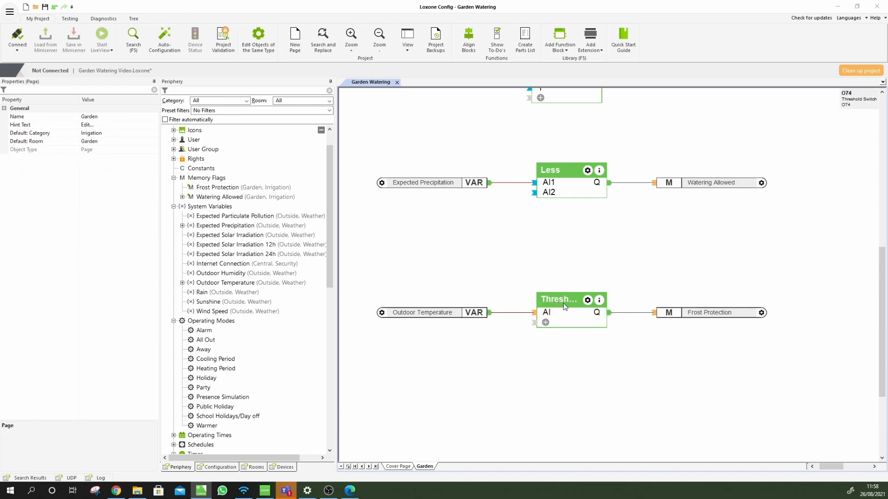
left_click(705, 316)
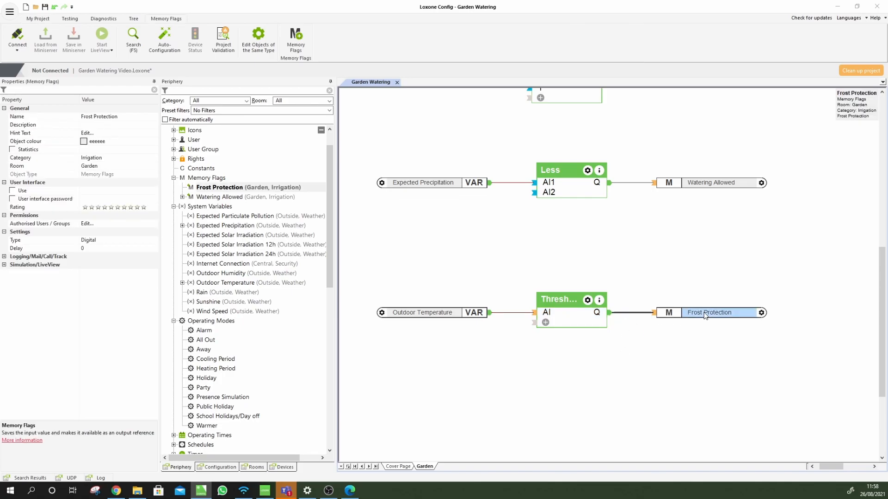
left_click(686, 266)
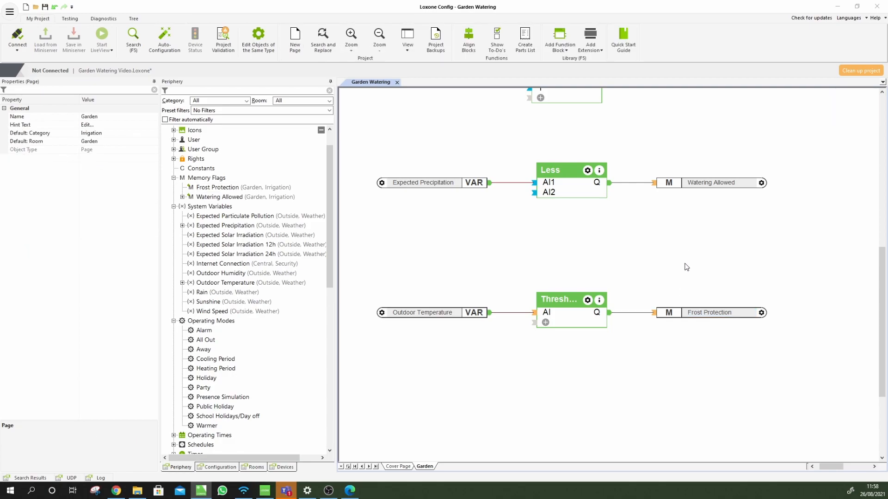
left_click(692, 184)
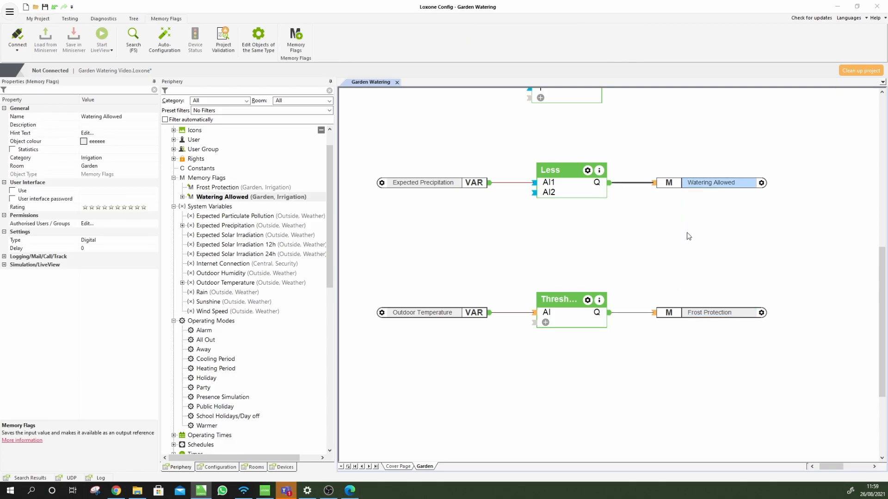
left_click(715, 226)
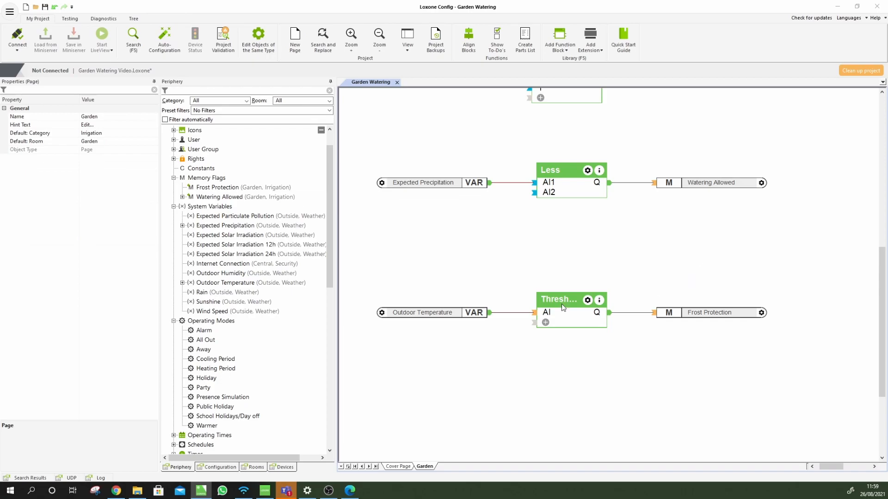
Drag a Frost Protection flag reference from the Memory Flags tree and position it beneath the Less block
left_click_drag(218, 188, 456, 228)
scroll(467, 259, "down", 5)
left_click_drag(472, 276, 497, 141)
scroll(547, 145, "up", 1)
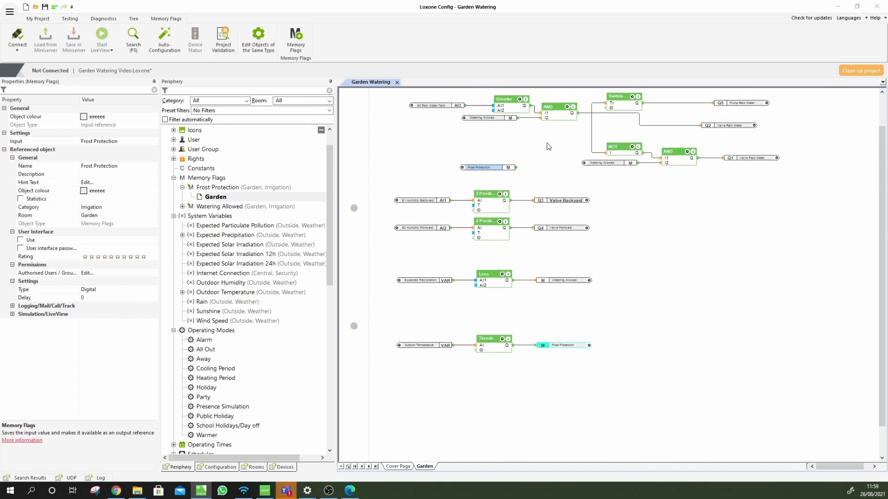
left_click(557, 118)
left_click_drag(493, 170, 522, 133)
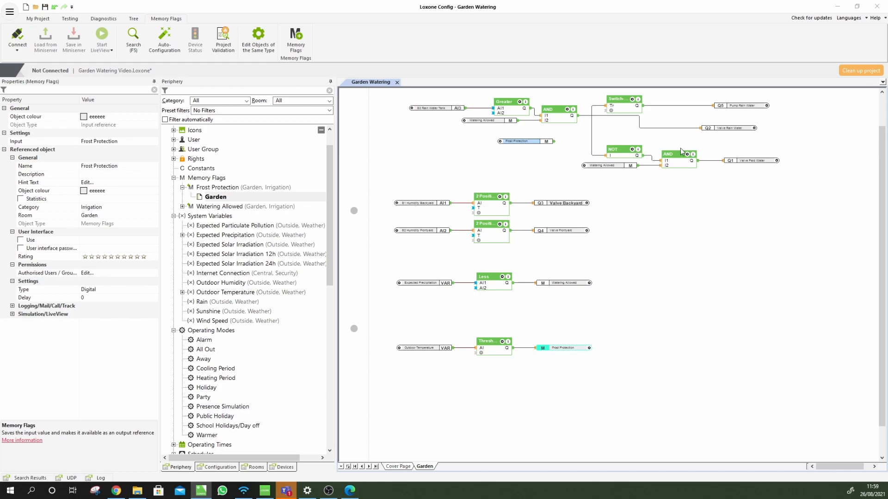
left_click_drag(519, 141, 509, 378)
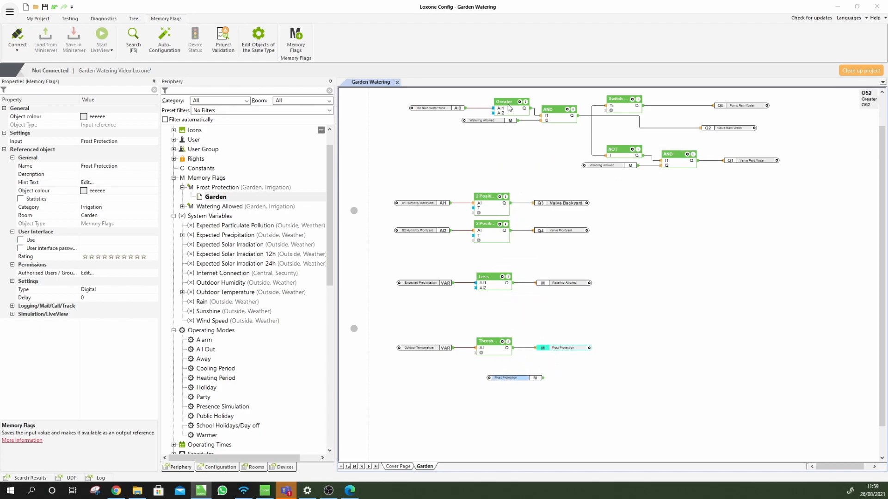
left_click(490, 121)
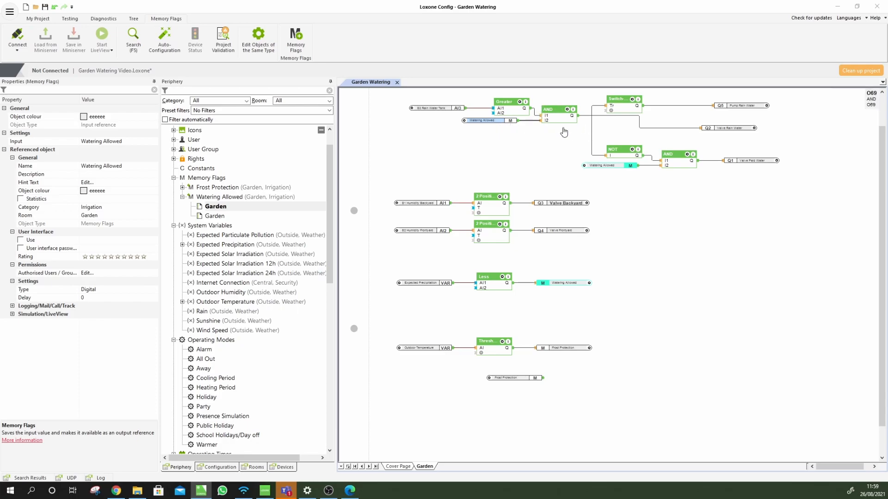
scroll(513, 403, "up", 2)
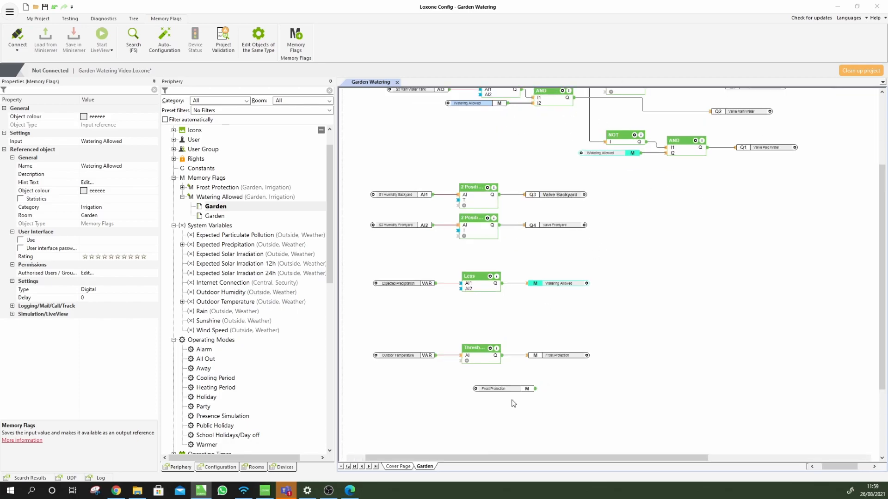
left_click_drag(489, 413, 442, 323)
scroll(455, 315, "up", 1)
left_click_drag(851, 468, 839, 469)
left_click(626, 369)
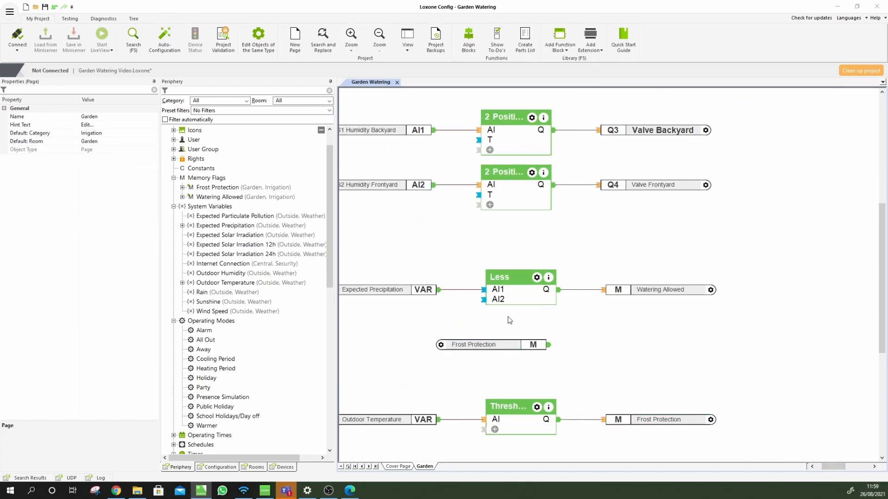
Disconnect Less from Watering Allowed and insert an AND block with Less feeding its I1
left_click(514, 292)
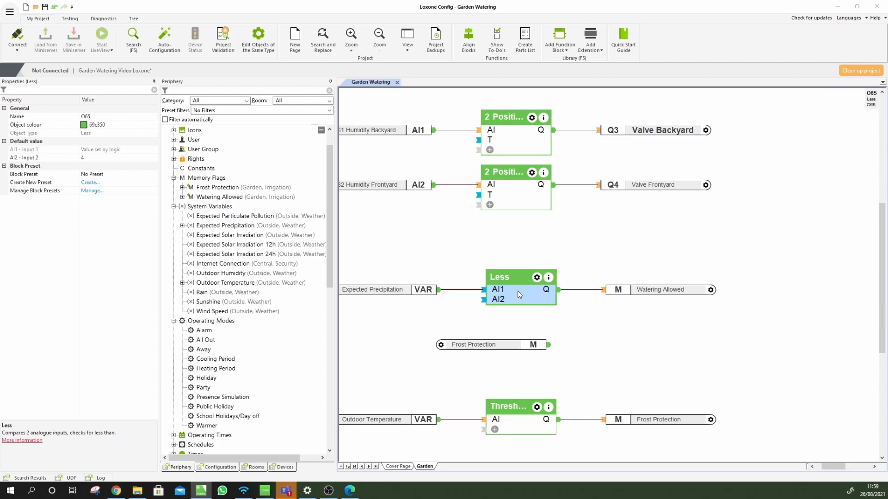
left_click(637, 290)
left_click(615, 314)
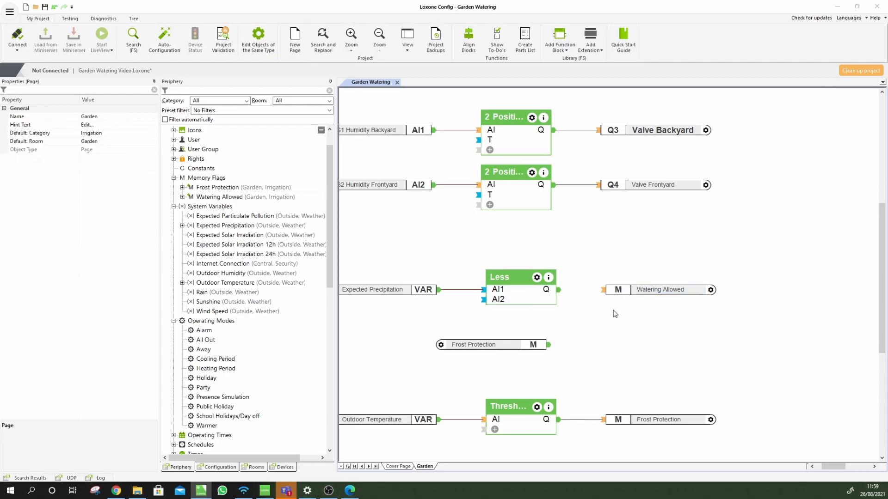
key("F5")
type("and")
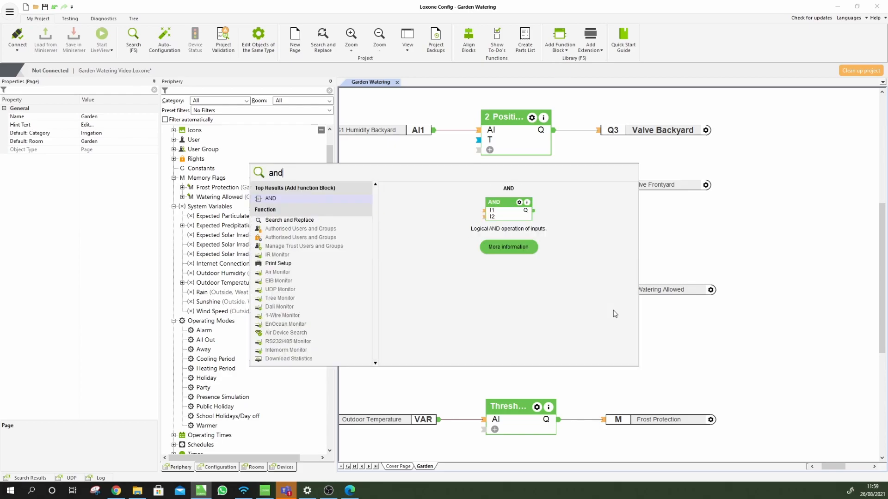
key("Return")
left_click(569, 292)
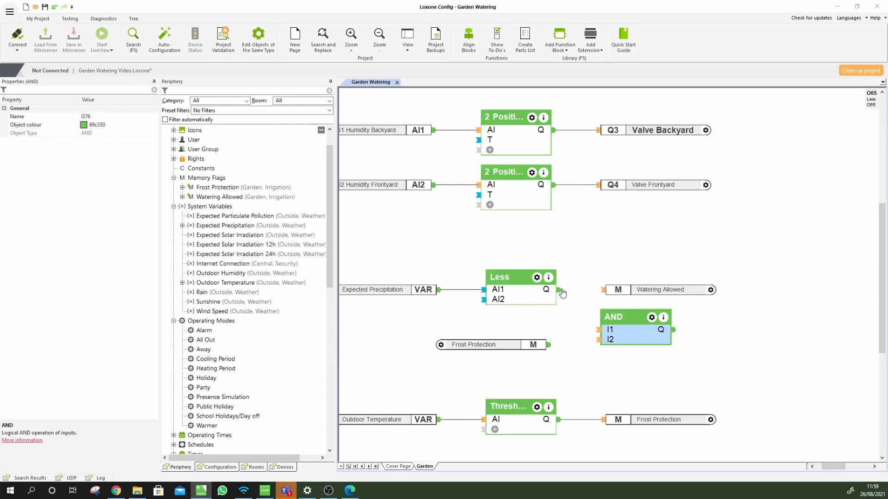
left_click_drag(597, 330, 532, 285)
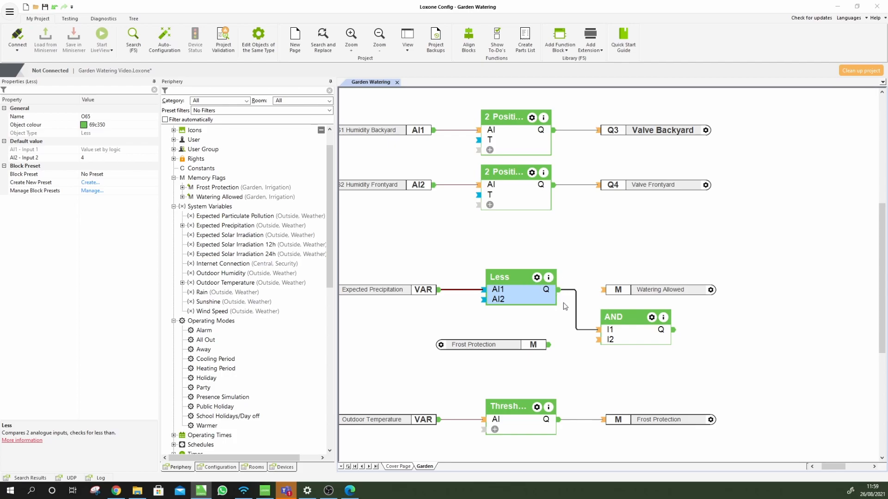
left_click_drag(691, 291, 798, 289)
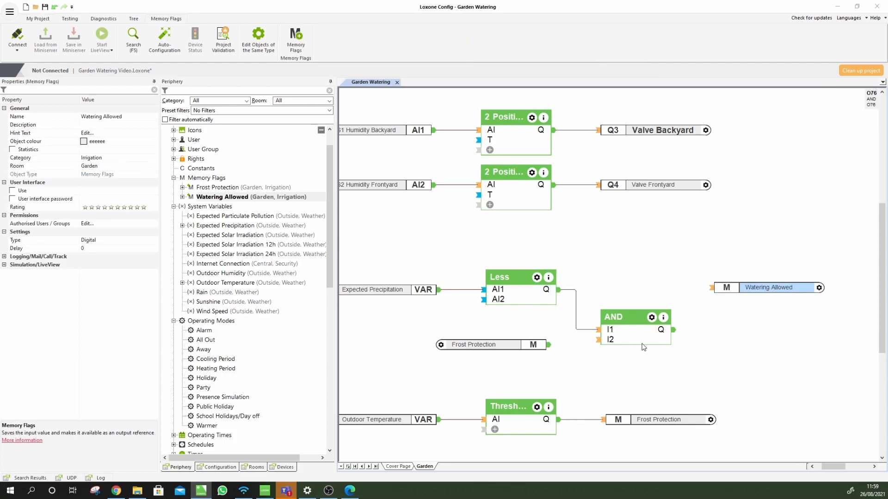
Add a NOT block inverting Frost Protection into the AND, whose output drives Watering Allowed
left_click(505, 348)
left_click(541, 372)
type("and")
key("BackSpace")
type("not")
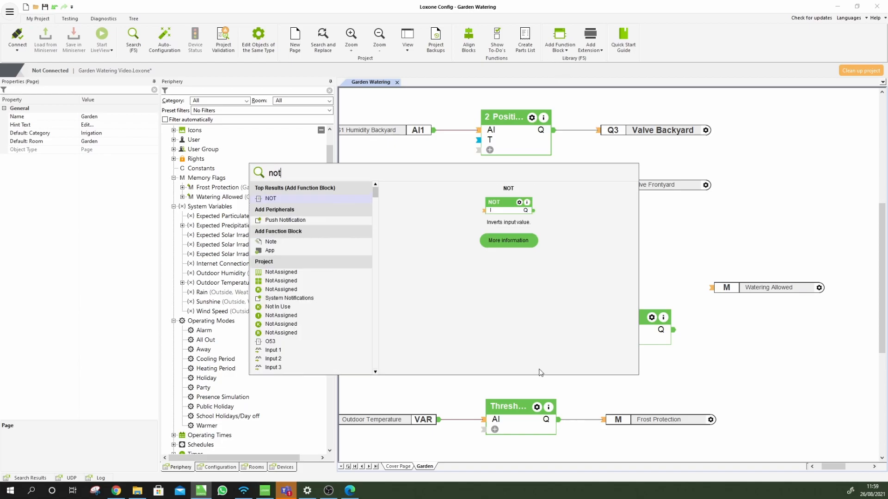
key("Return")
left_click(562, 363)
mouse_move(535, 350)
left_mouse_down()
mouse_move(560, 385)
mouse_move(600, 340)
left_mouse_up()
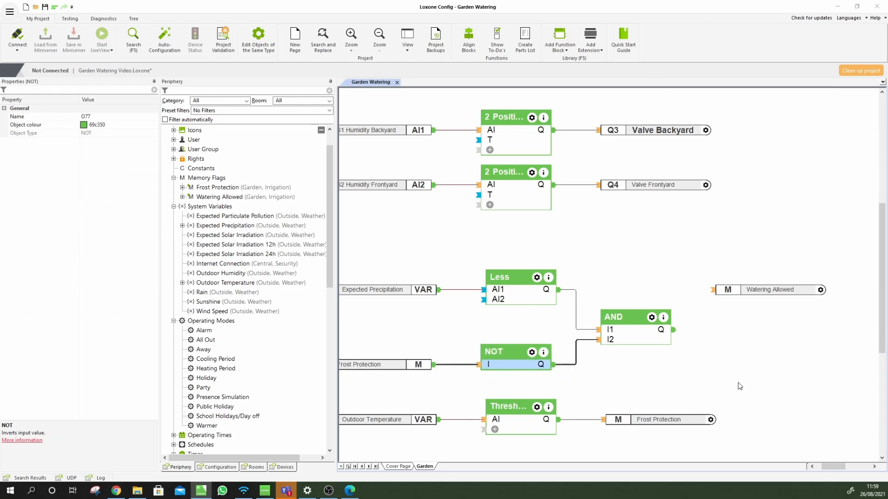
left_click_drag(712, 289, 675, 329)
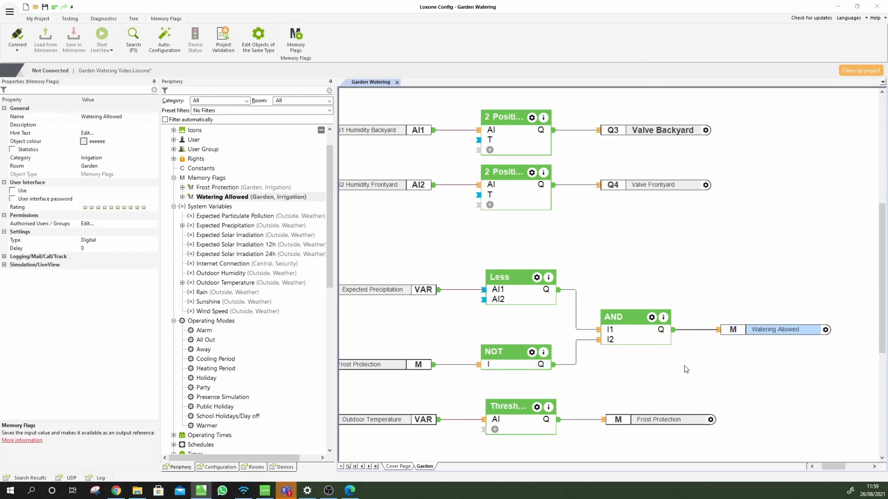
scroll(680, 323, "up", 5)
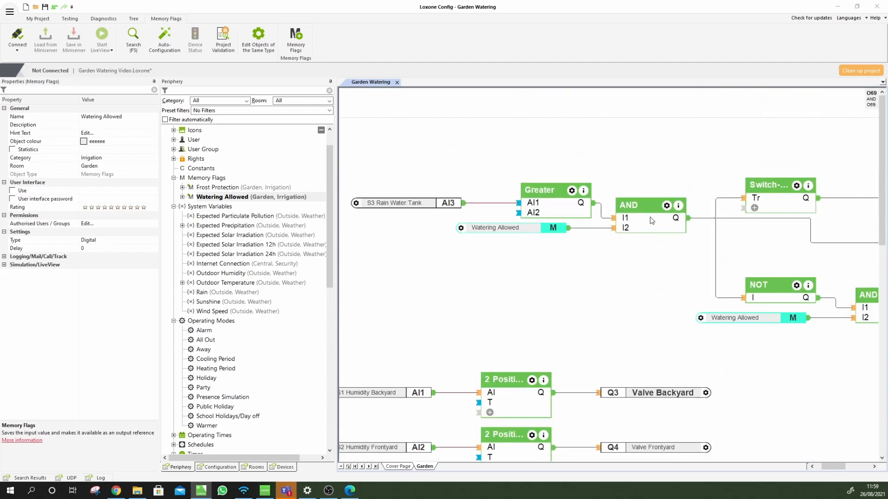
left_click(645, 228)
left_click(558, 281)
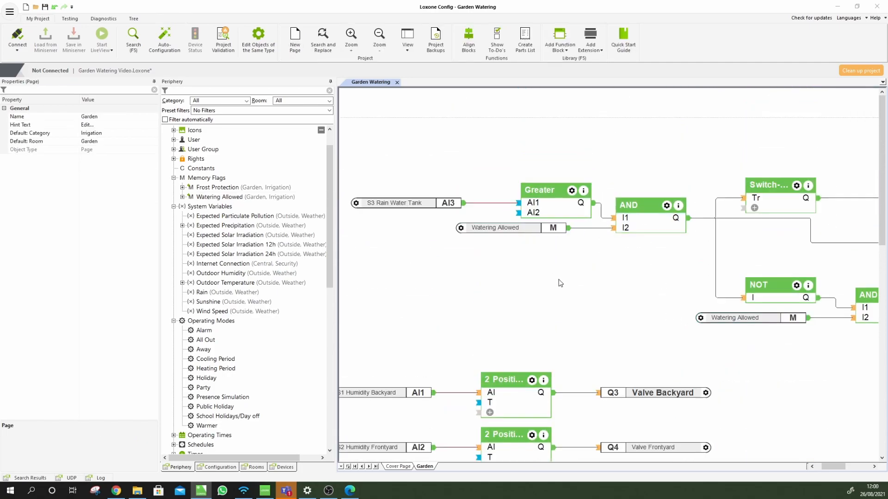
scroll(577, 303, "down", 1)
scroll(576, 303, "down", 4)
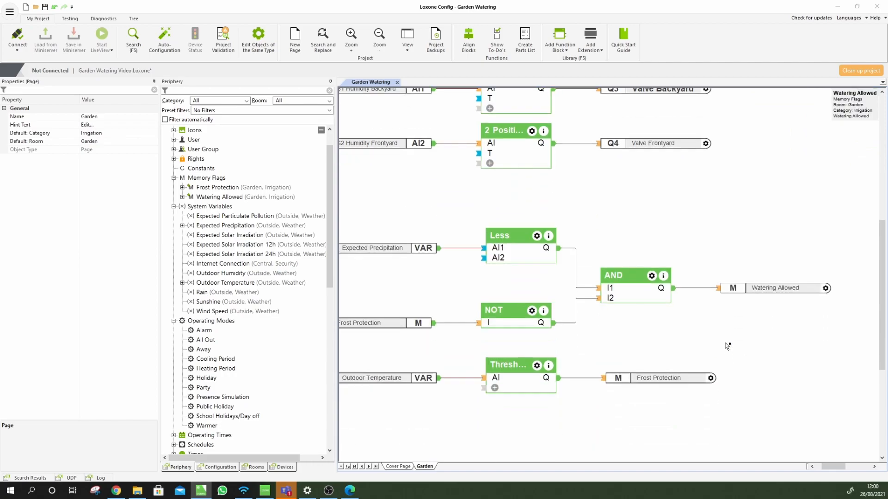
left_click(402, 323)
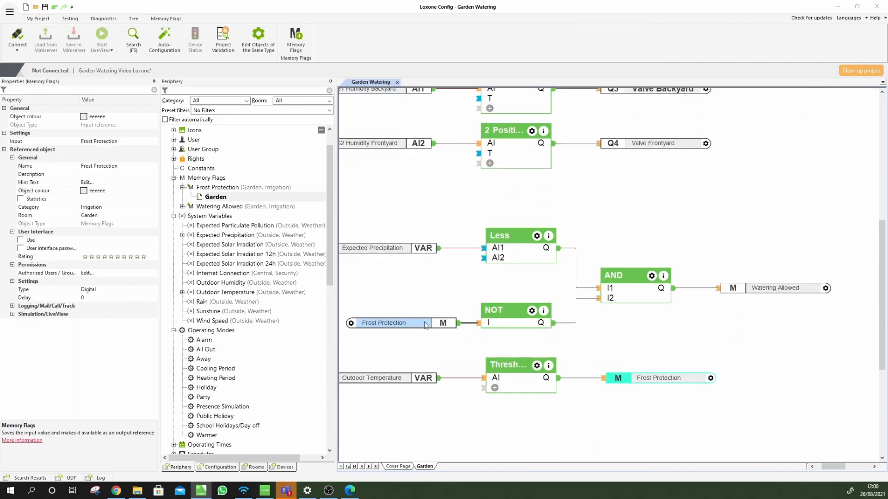
left_click(406, 202)
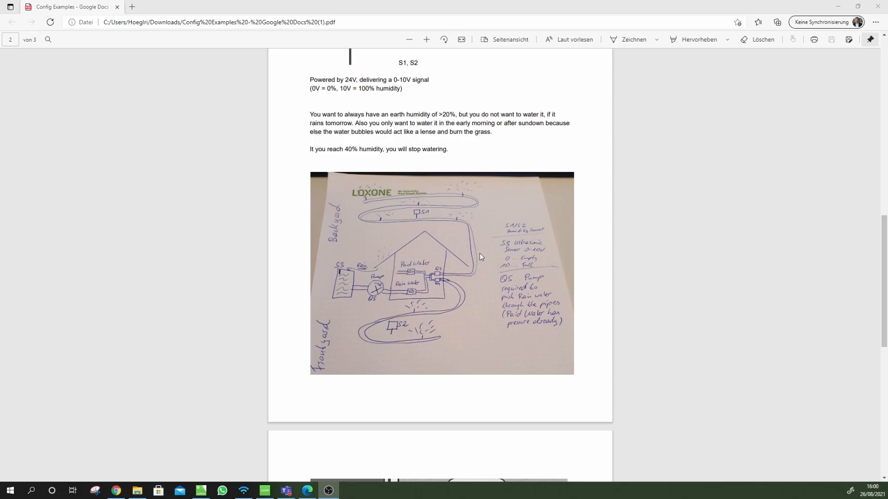
left_click(201, 490)
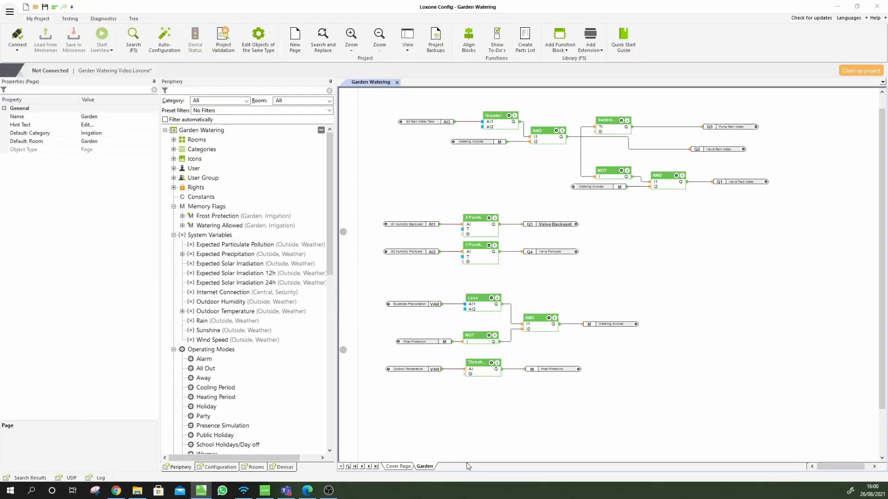
Add a Schedule block named 'Watering allowed' right of the logic and open its weekly schedule
key("F5")
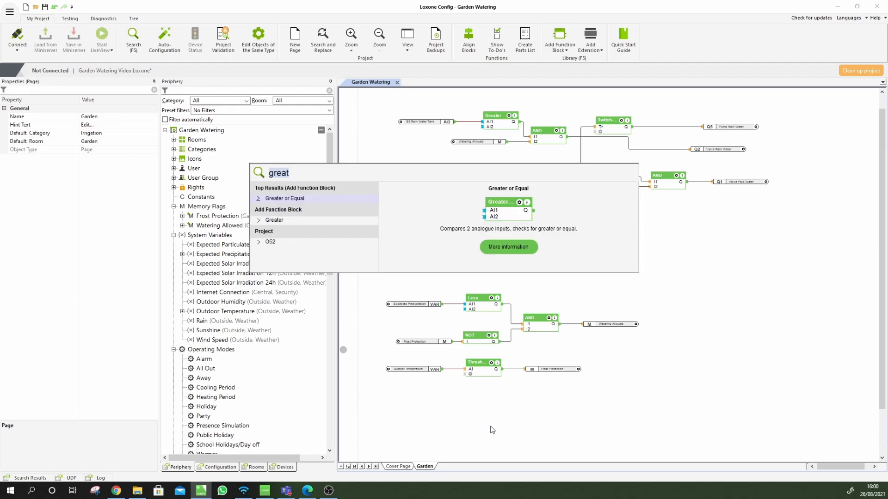
type("sche")
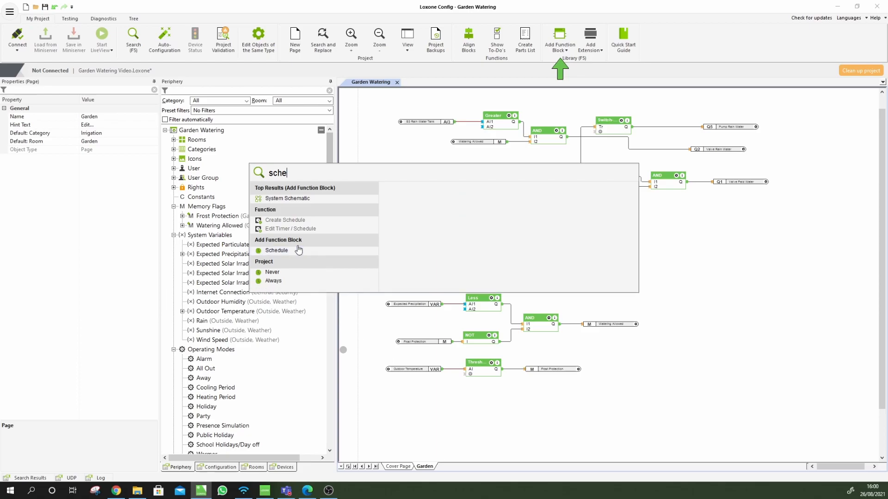
left_click(296, 250)
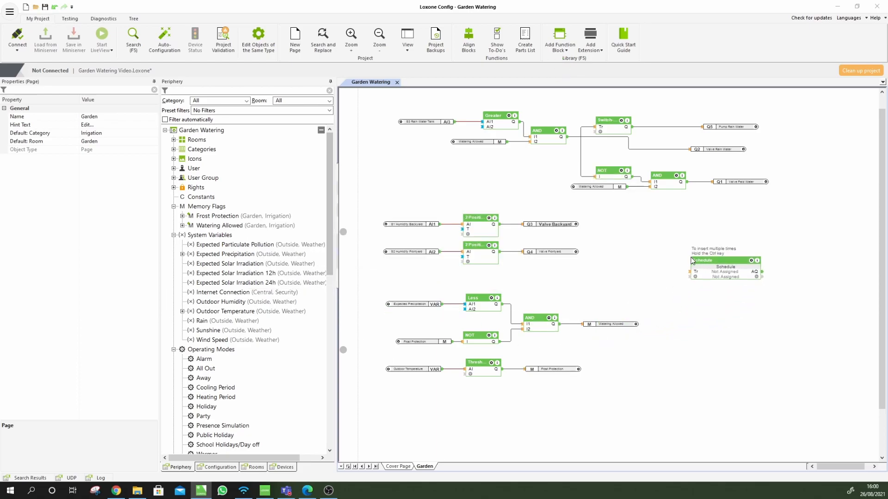
left_click(722, 276)
double_click(708, 260)
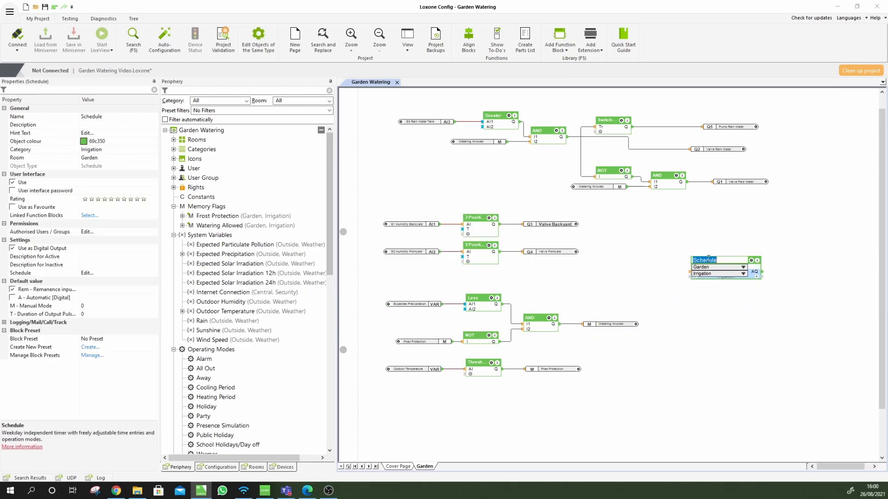
type("W")
key("Return")
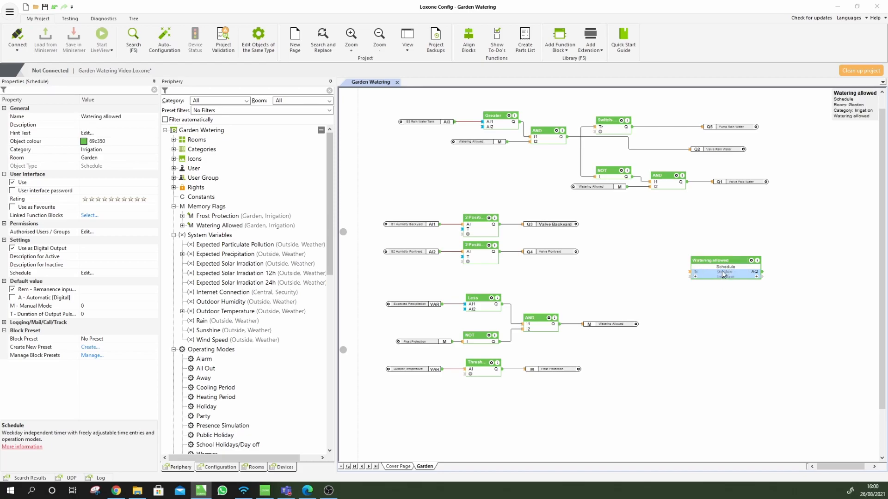
double_click(723, 274)
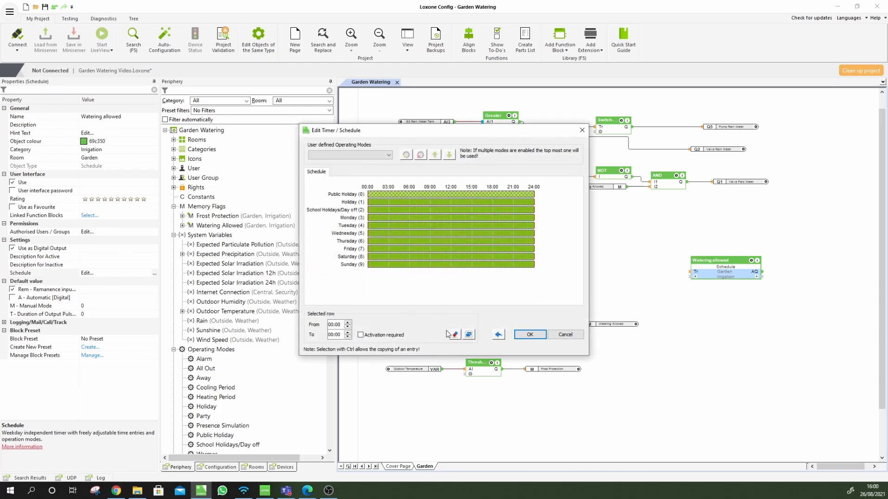
Clear the schedule and add 06:00–08:00 and 18:00–20:00 watering windows, copied to other days
left_click(456, 336)
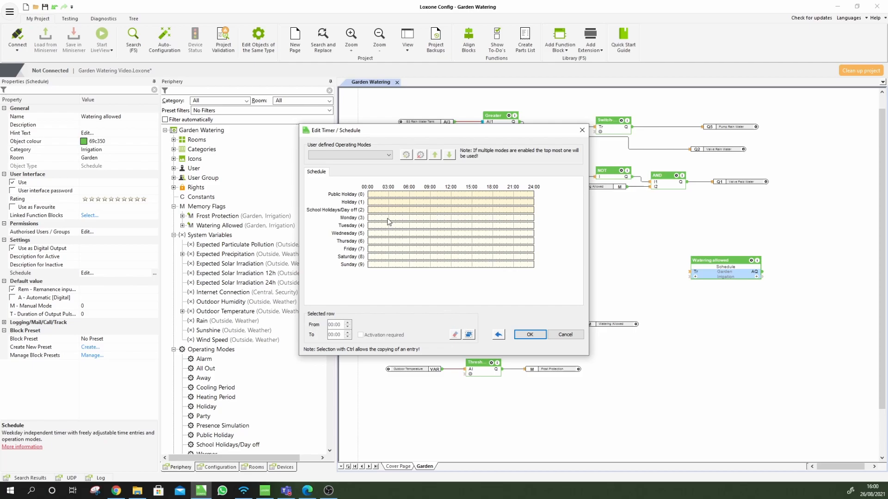
left_click_drag(412, 217, 417, 265)
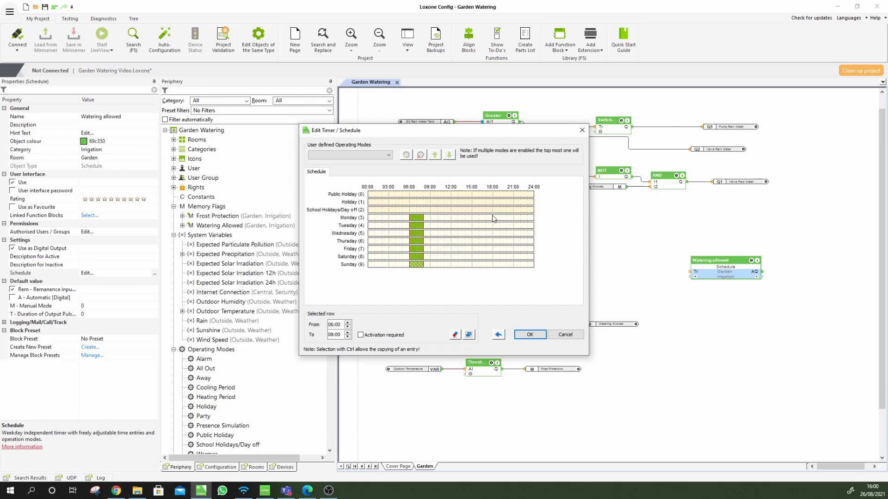
left_click_drag(493, 218, 499, 252)
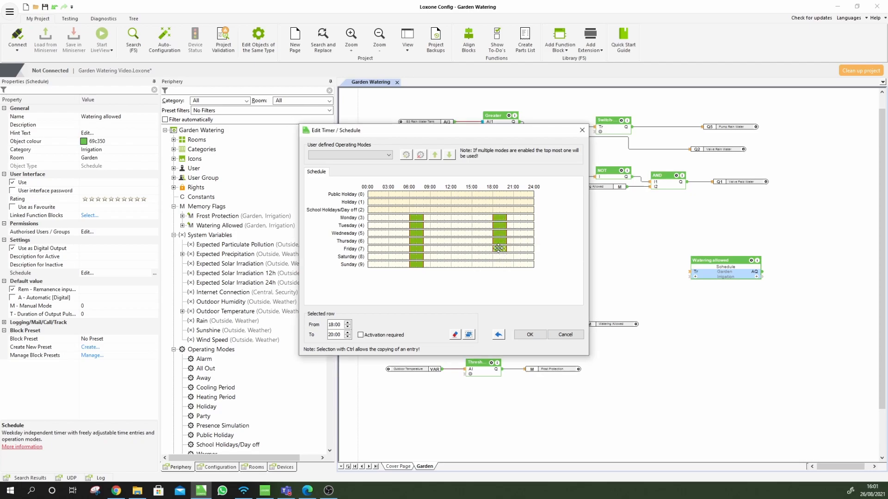
left_click_drag(499, 252, 498, 258)
left_click(530, 334)
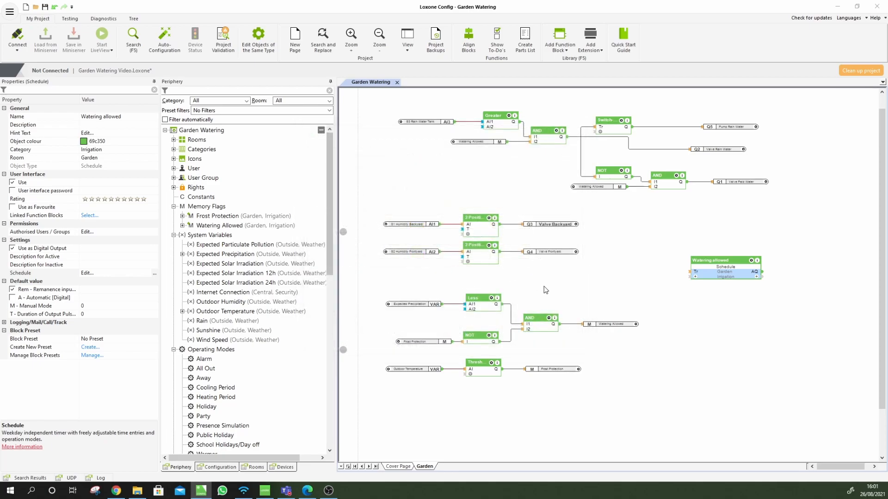
Move the Watering allowed block below the frost threshold block and recheck its schedule
left_click_drag(703, 271, 455, 416)
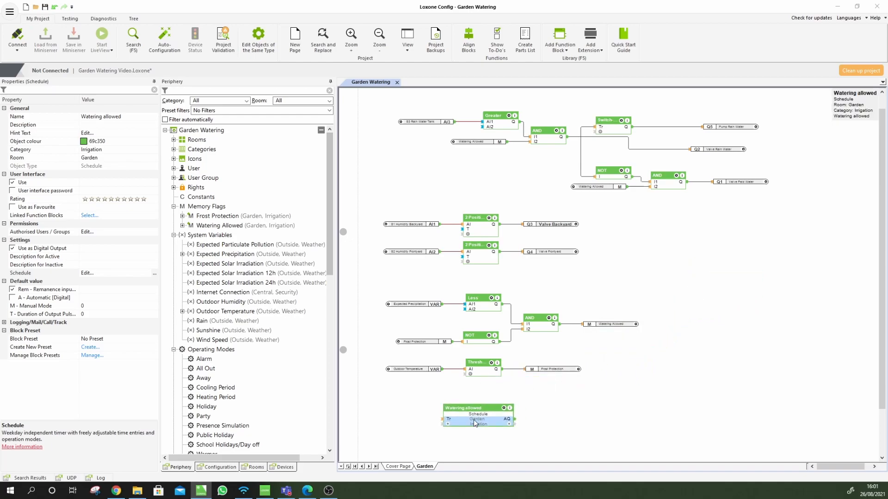
left_click_drag(479, 370, 479, 380)
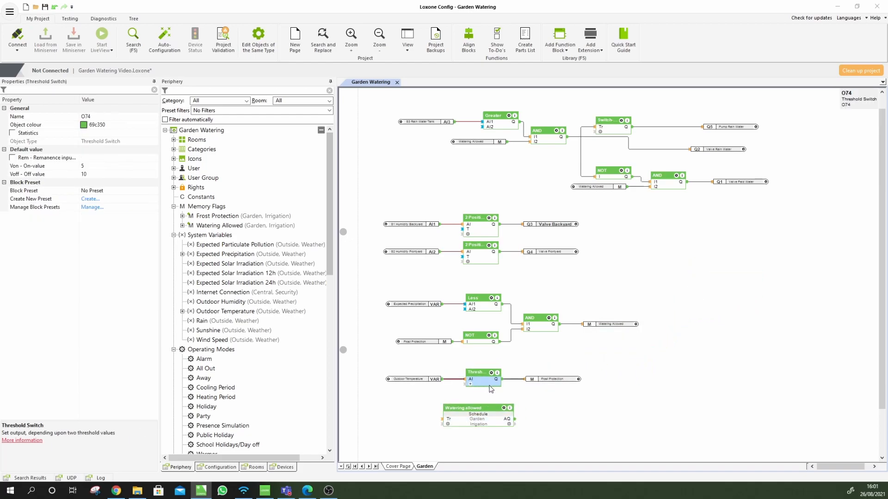
double_click(483, 421)
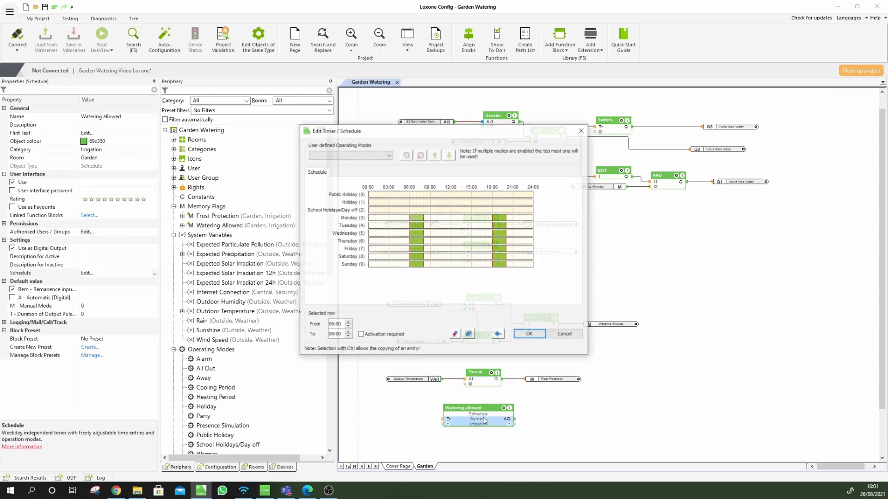
left_click(530, 335)
Review and confirm the Watering allowed schedule again, then bring up the Testing tools
scroll(491, 394, "up", 3)
scroll(492, 394, "down", 5)
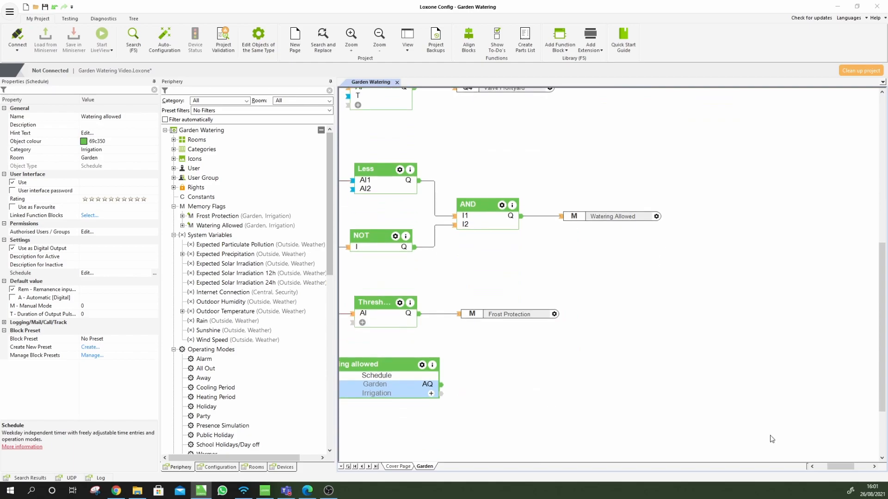
left_click_drag(837, 467, 829, 469)
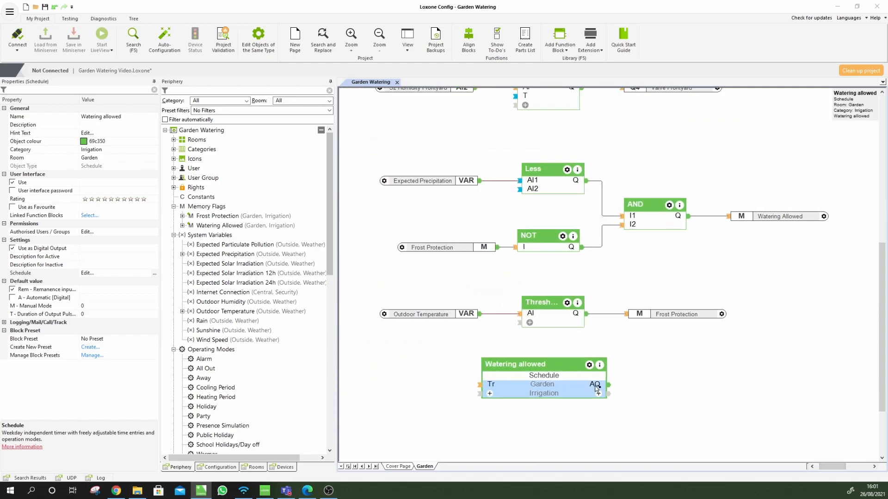
mouse_move(596, 388)
double_click(536, 388)
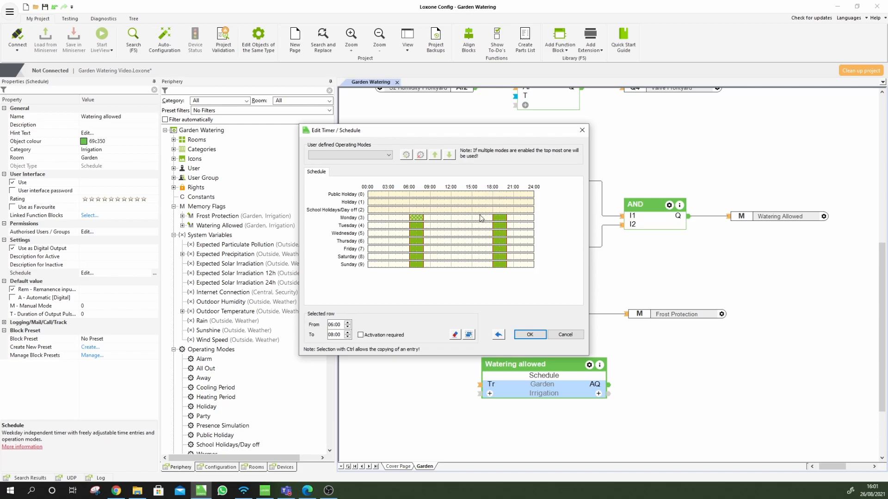
left_click(528, 334)
left_click(70, 18)
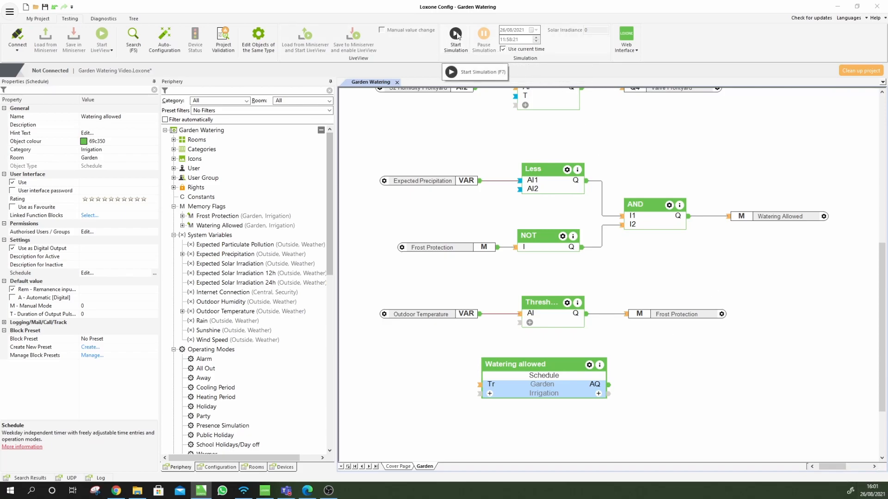
Simulate at a manually set time, with the schedule output On at 18:58, then stop simulating
left_click(503, 49)
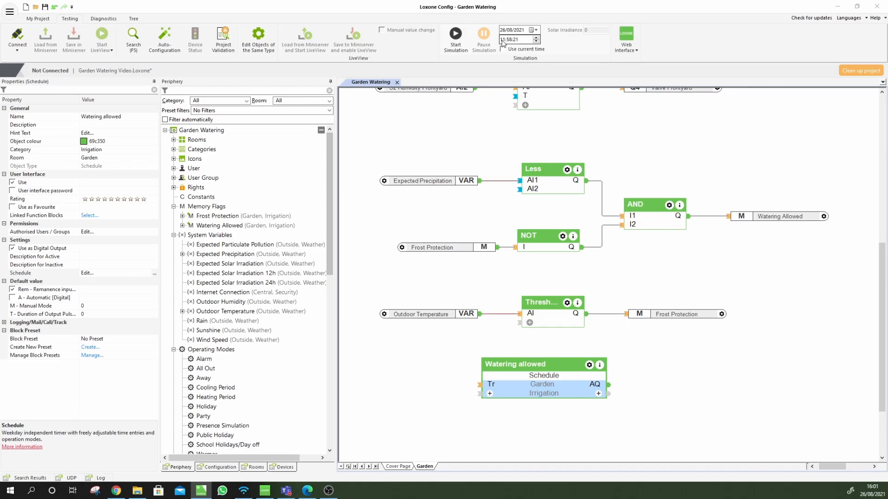
left_click(503, 40)
left_click(454, 37)
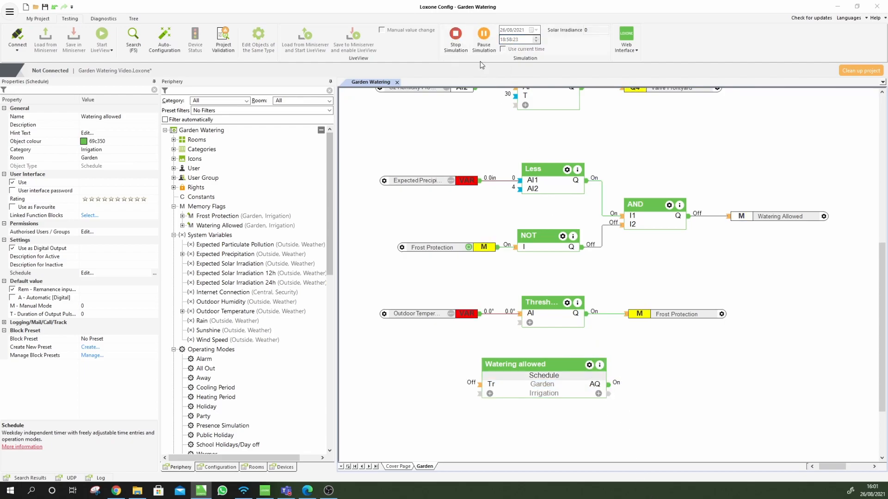
left_click(458, 34)
Move the frost threshold logic lower and place the Watering allowed schedule above it
double_click(531, 384)
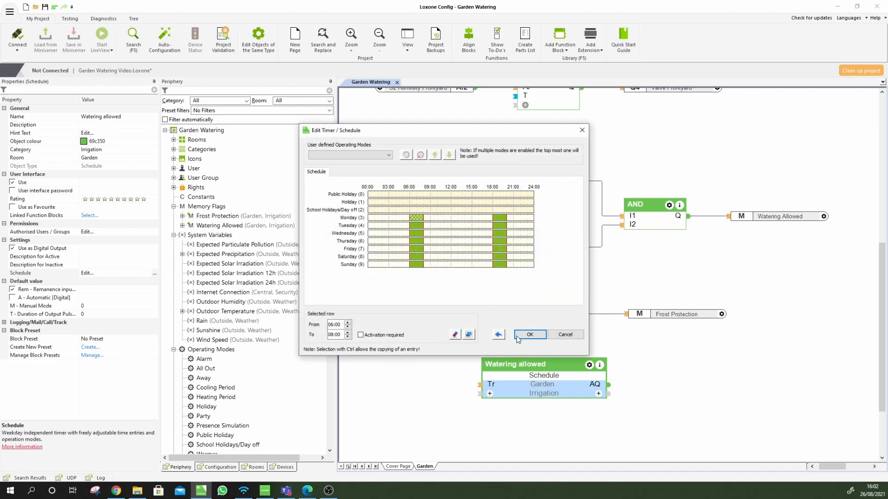
left_click(517, 337)
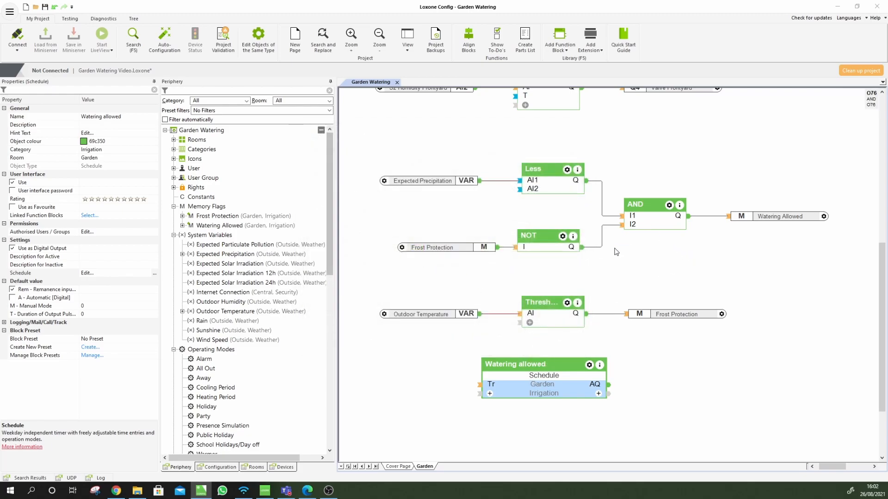
left_click_drag(532, 321, 563, 432)
left_click_drag(555, 393, 564, 326)
Shift the Watering Allowed flag slightly right and paste a duplicate of the AND block
left_click(766, 287)
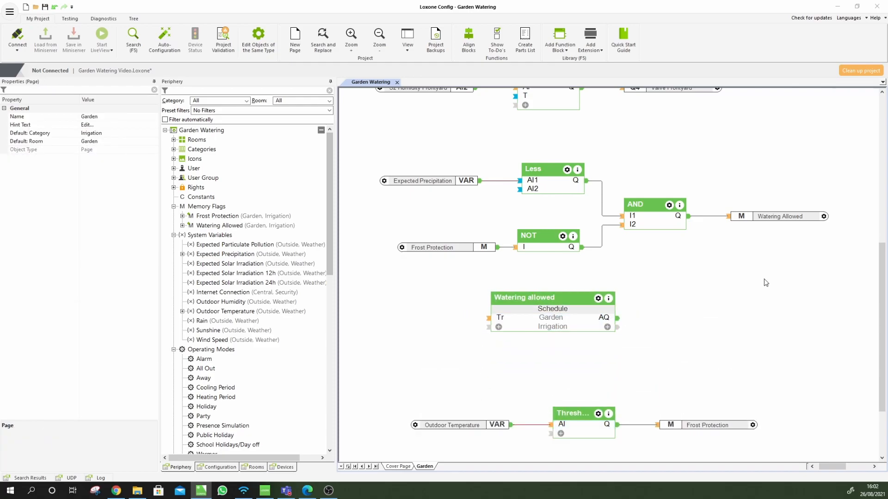
left_click_drag(775, 221, 789, 218)
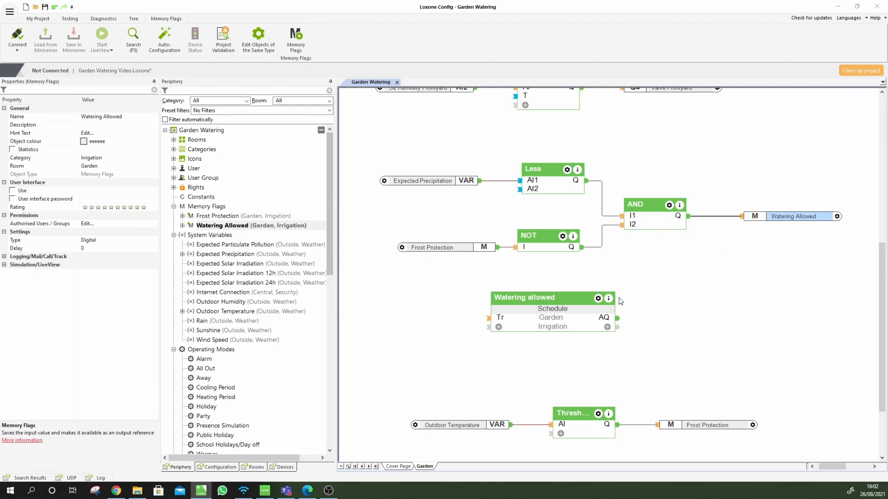
left_click(673, 224)
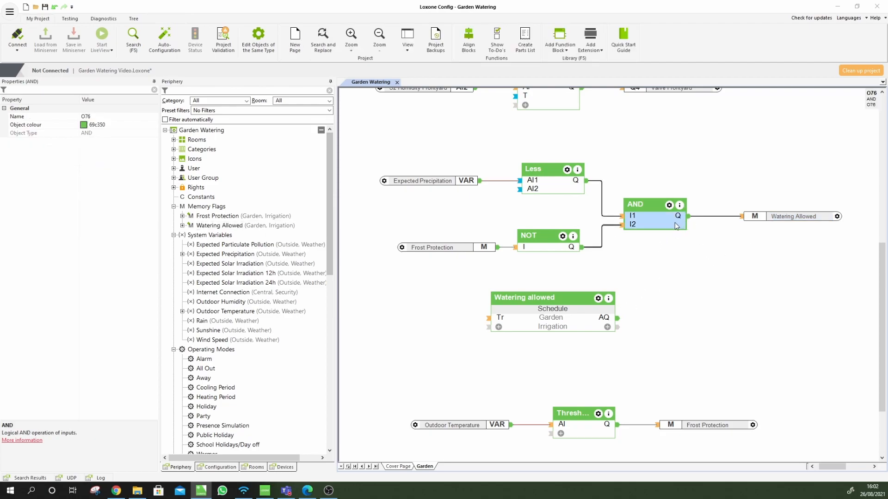
key("ctrl+v")
Try wiring the schedule into a copied AND, then undo the link and delete the copy
left_click_drag(667, 225, 717, 247)
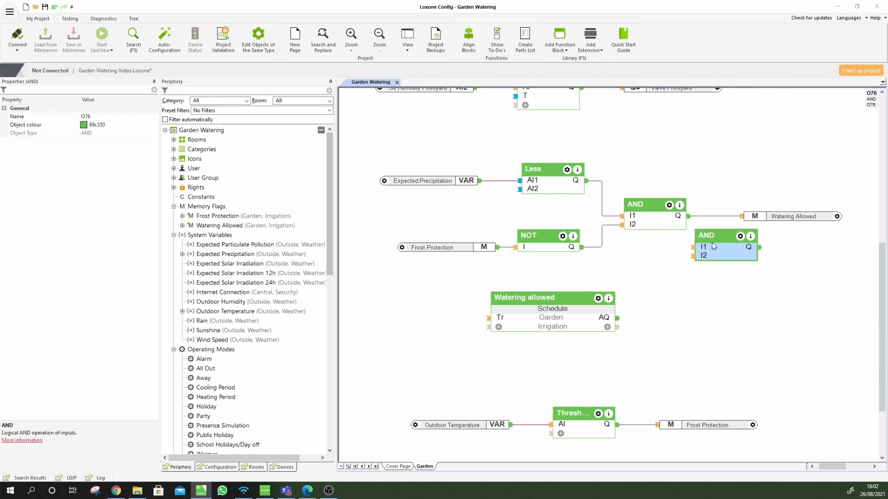
left_click(422, 182)
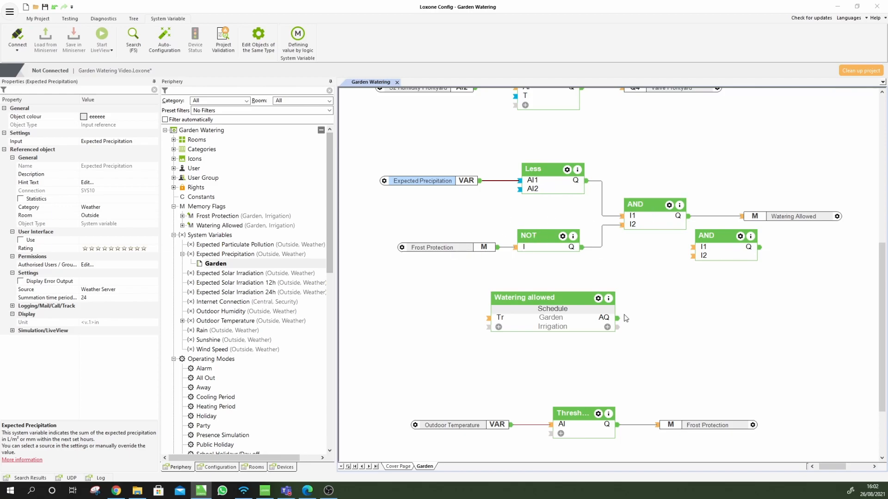
left_click_drag(618, 318, 693, 256)
left_click_drag(690, 225, 688, 217)
key("ctrl+z")
key("ctrl+z")
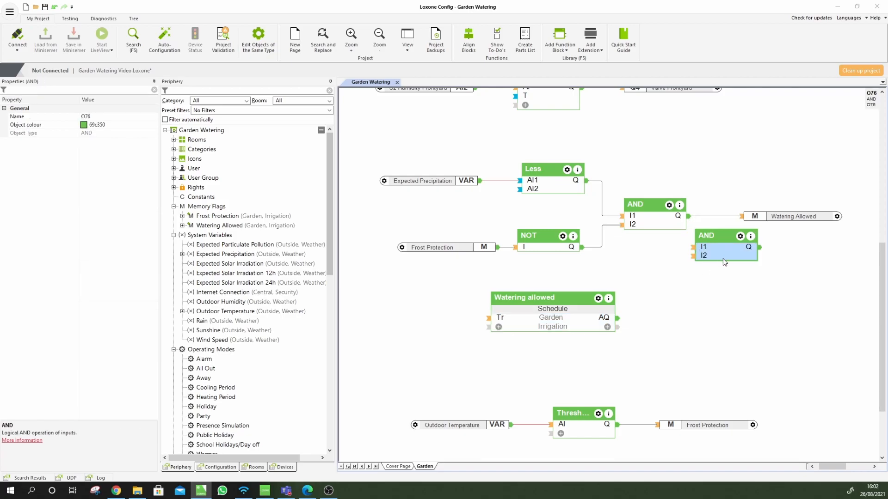
key("Delete")
Connect the Watering allowed schedule output to the original AND block's I2
left_click(657, 223)
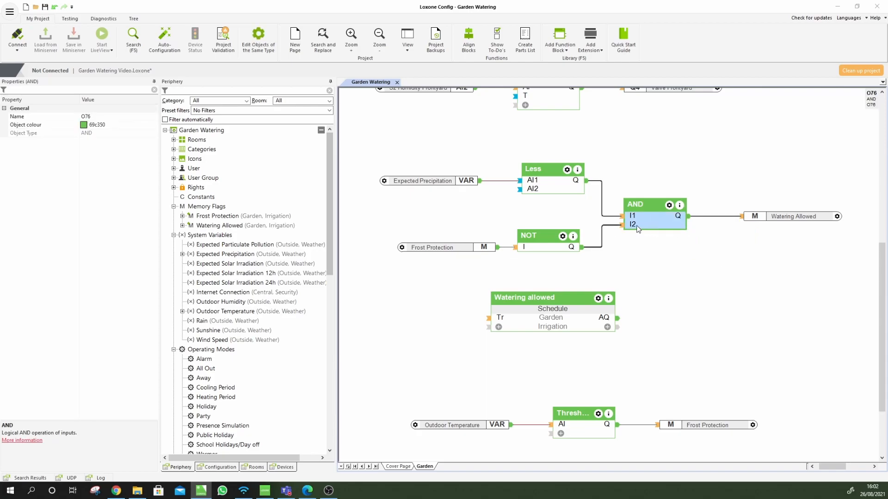
left_click(613, 324)
left_click_drag(625, 249, 621, 225)
left_click(655, 266)
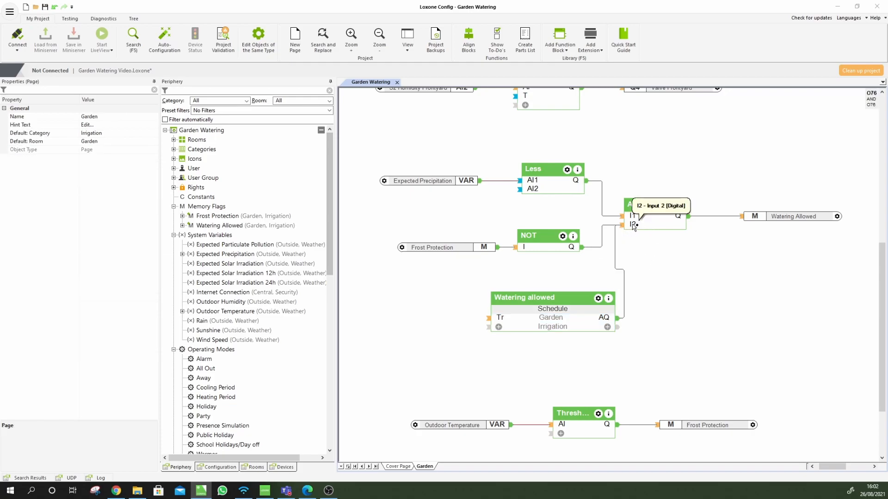
Copy and paste the AND block, reposition the copy, then delete it
left_click(655, 224)
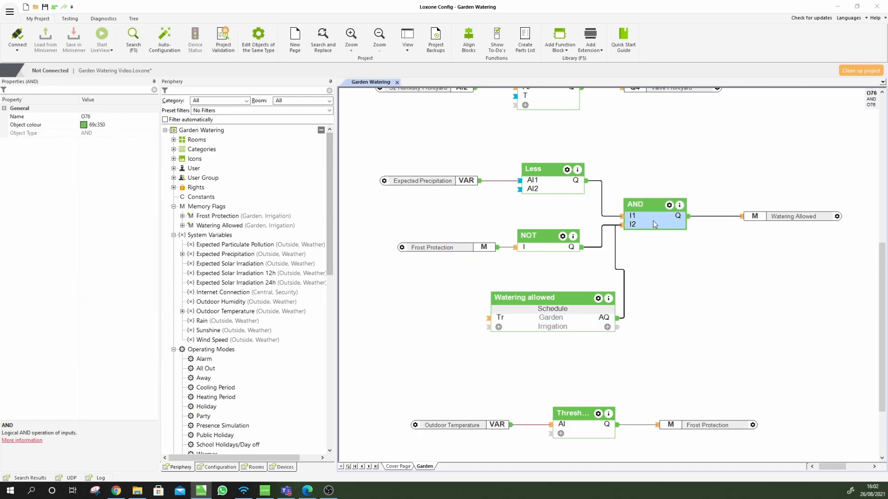
key("ctrl+c")
key("ctrl+v")
left_click_drag(669, 233, 755, 249)
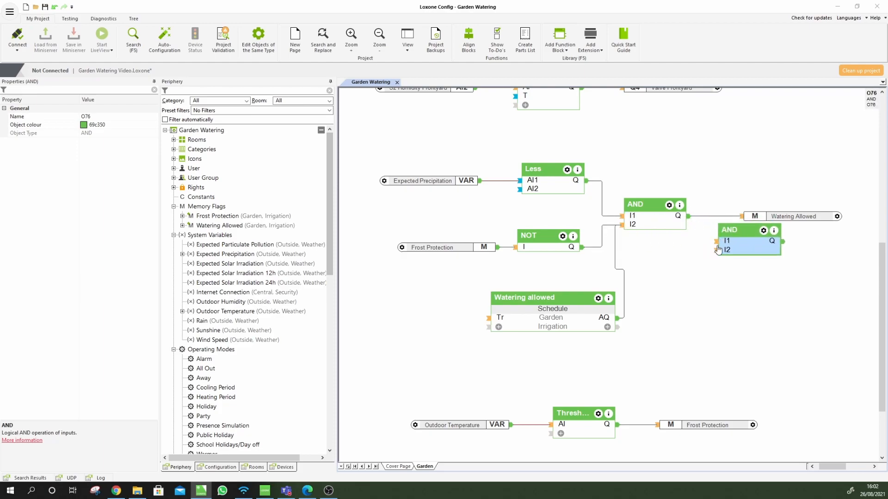
left_click_drag(749, 250, 726, 292)
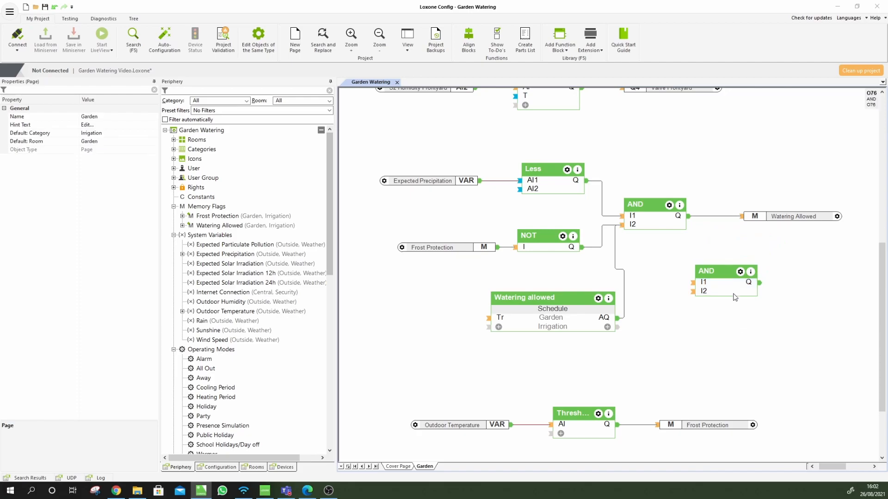
key("Delete")
Search 'or' and place an OR block beside the logic
type("or")
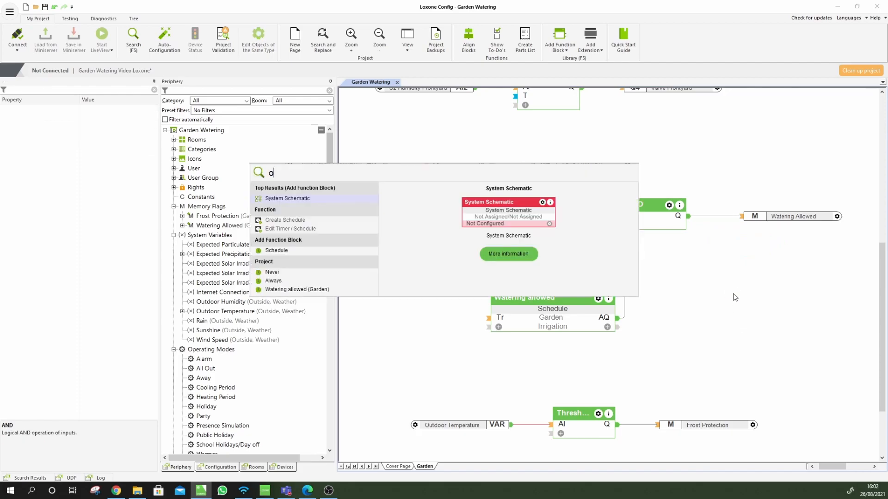
key("Return")
left_click(720, 317)
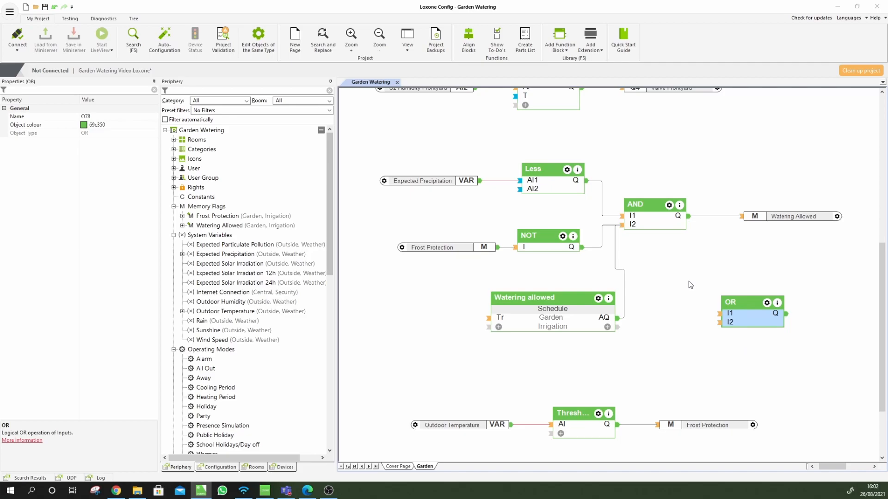
Drag the Miniserver's Digital Inputs 1–8 onto the Garden page
left_click(174, 234)
scroll(182, 382, "down", 1)
scroll(182, 378, "down", 9)
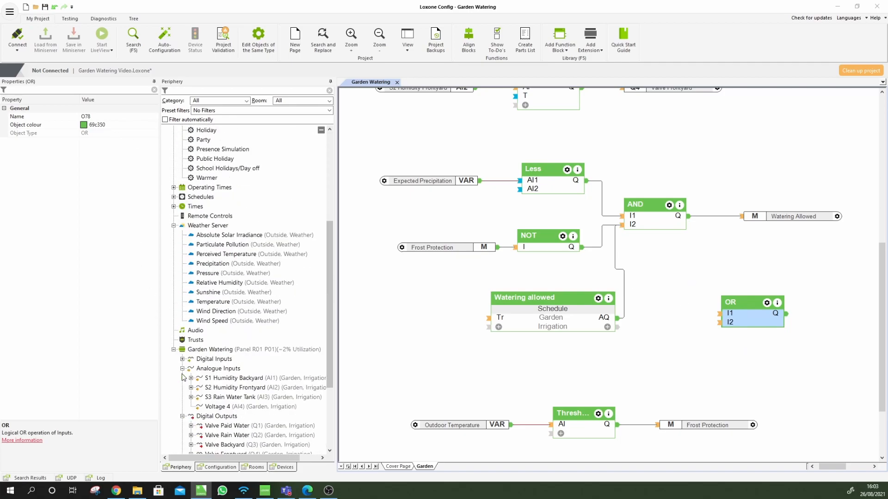
left_click(182, 245)
left_click(209, 255)
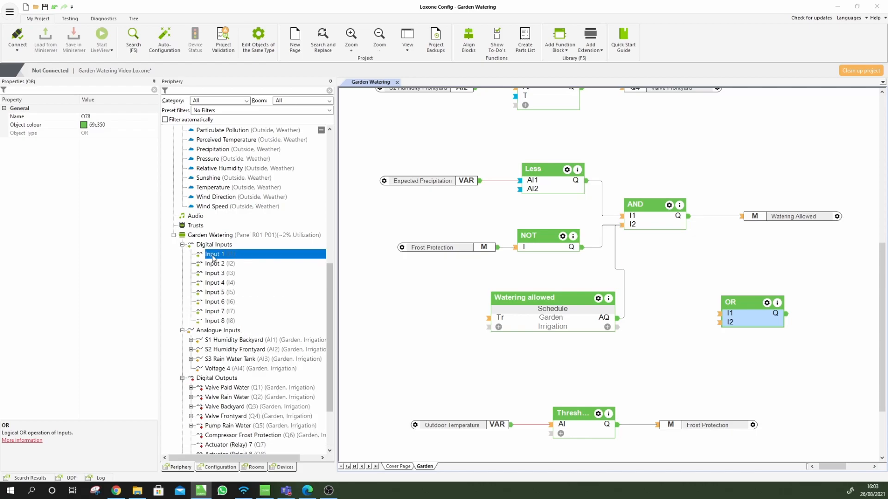
left_click(217, 320, "shift")
left_click_drag(217, 256, 660, 333)
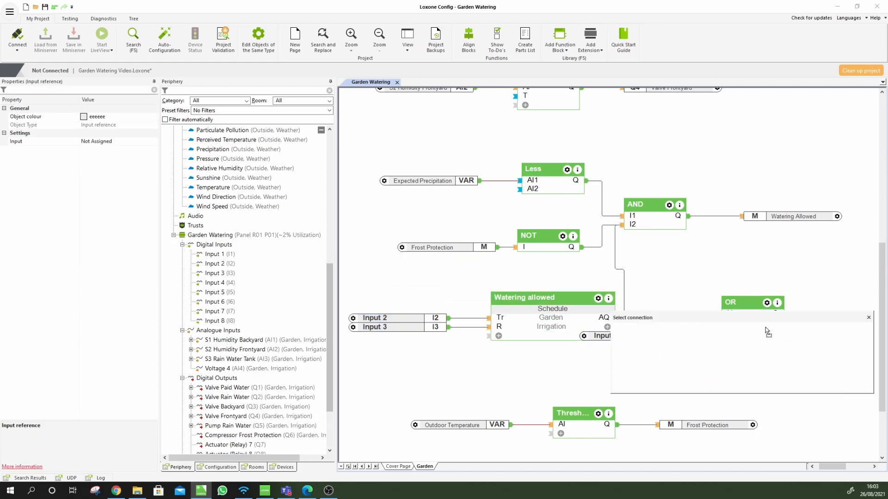
left_click(694, 284)
Move the OR block right and wire Inputs 1 and 4–8 into its I1 and I2
left_click_drag(746, 324, 826, 319)
left_click_drag(720, 332, 714, 302)
left_click_drag(698, 344, 745, 313)
left_click_drag(712, 349, 800, 320)
left_click_drag(711, 367, 800, 338)
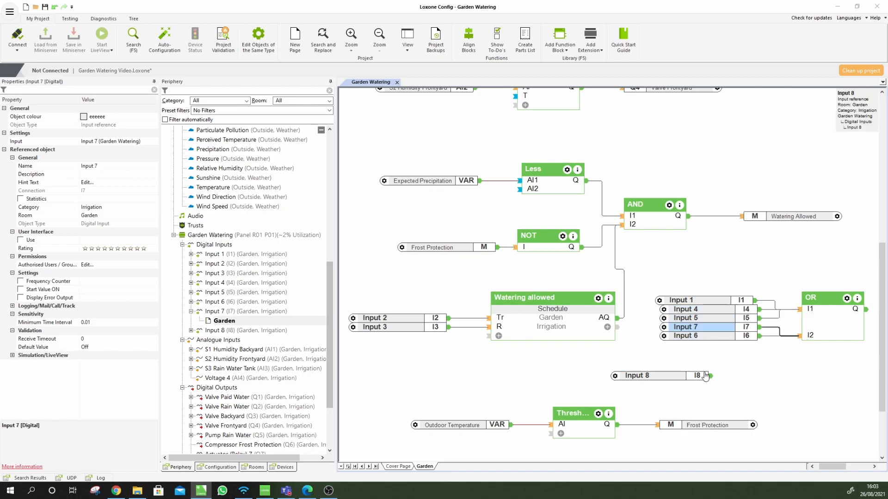
left_click_drag(711, 376, 800, 336)
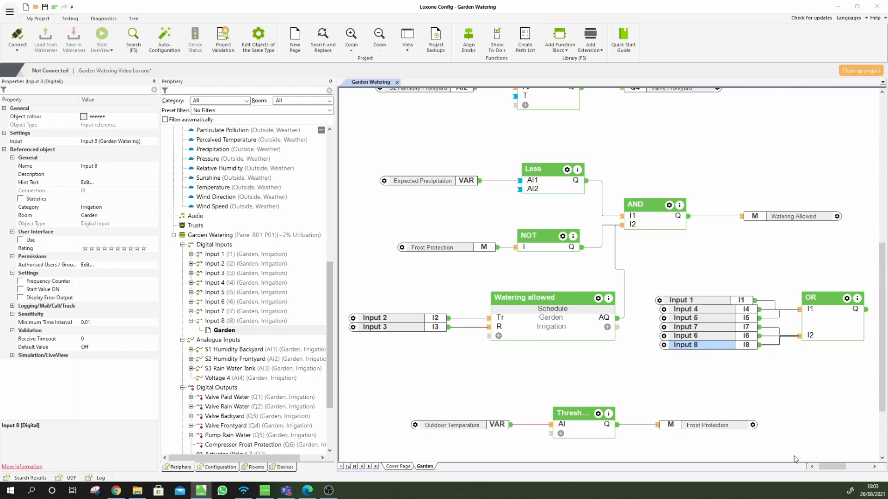
left_click_drag(833, 467, 835, 467)
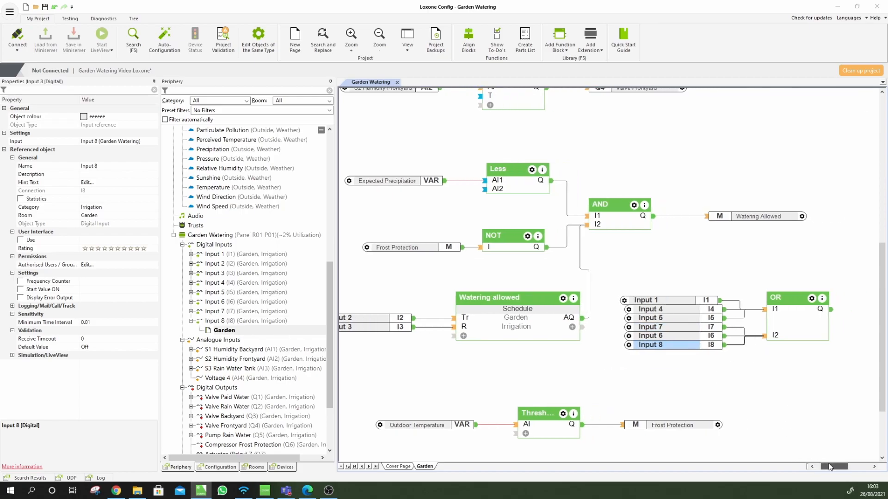
Start the simulation and toggle Inputs 1, 6 and 7 on and off to test the OR logic
left_click(70, 19)
left_click(455, 37)
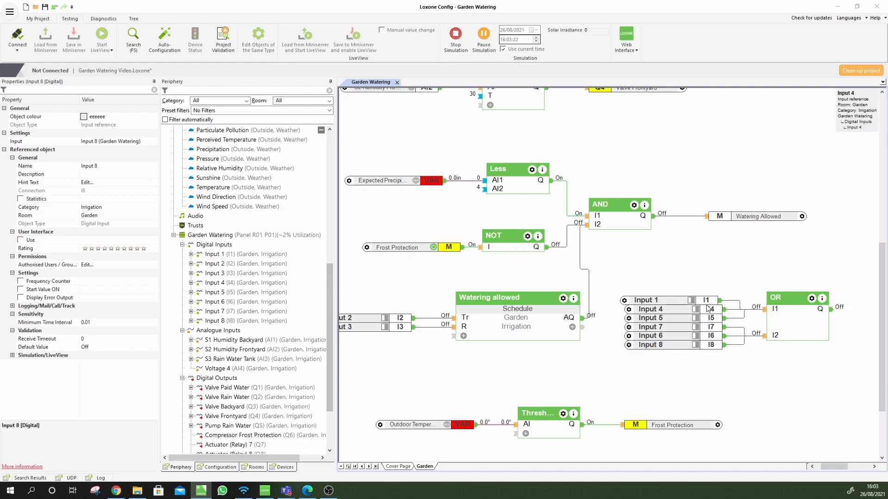
left_click(692, 301)
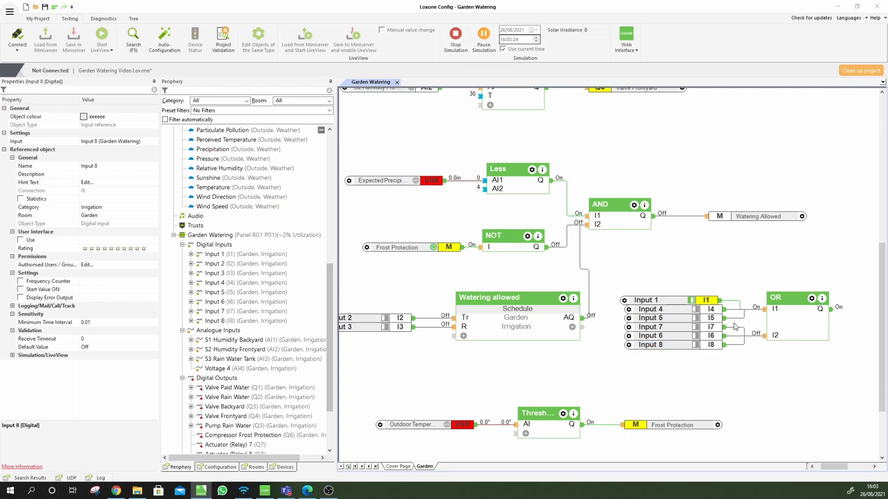
left_click(696, 336)
left_click(696, 327)
left_click(695, 336)
left_click(695, 326)
left_click(692, 300)
left_click(696, 336)
left_click(696, 337)
Delete the OR block together with its six digital inputs
left_click(800, 326)
left_click(715, 379)
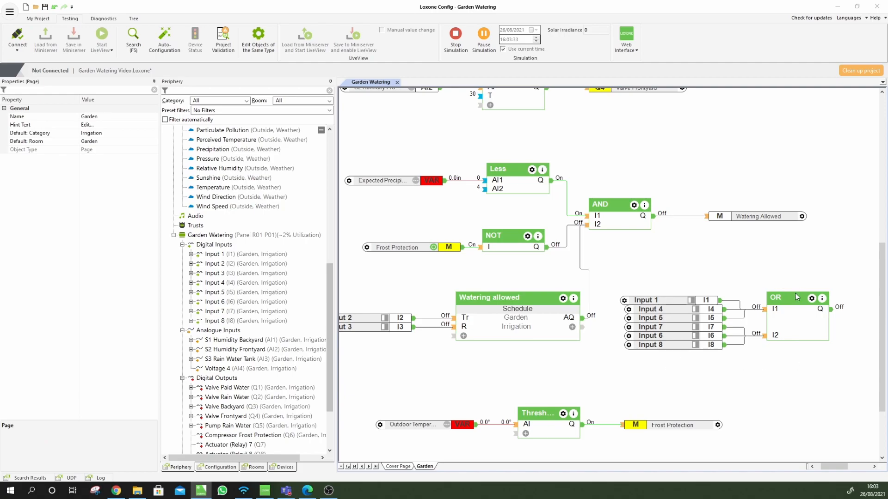
left_click_drag(798, 290, 770, 344)
left_click_drag(671, 382, 794, 297)
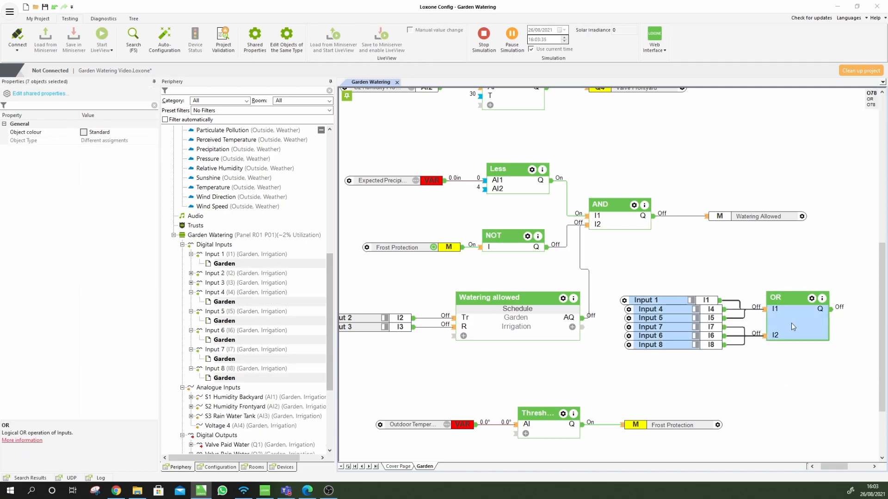
key("Delete")
Stop the simulation and copy-paste the first AND block
left_click(618, 219)
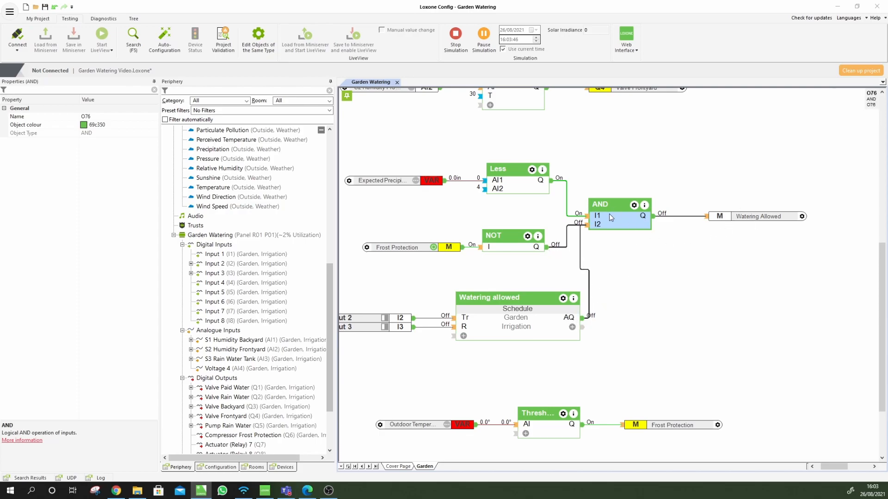
key("ctrl+c")
key("ctrl+v")
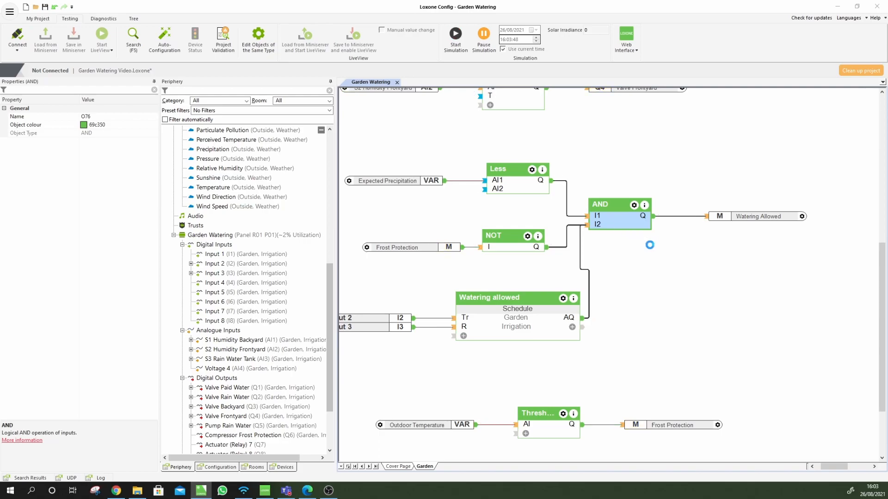
Place the AND copy right of the first: first AND Q to I1, schedule AQ to I2, Q to Watering Allowed
left_click_drag(628, 233, 709, 250)
left_click_drag(653, 217, 676, 244)
left_click_drag(583, 318, 675, 251)
left_click_drag(707, 217, 743, 246)
left_click(748, 276)
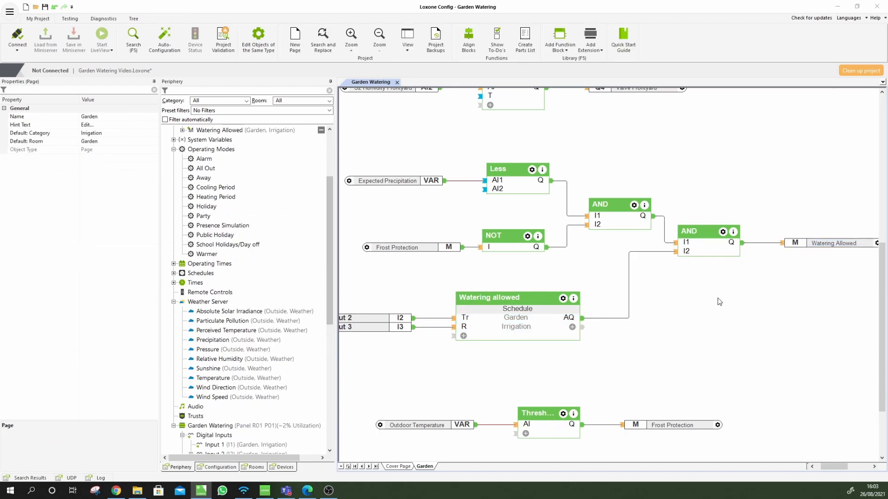
left_click_drag(510, 324, 519, 319)
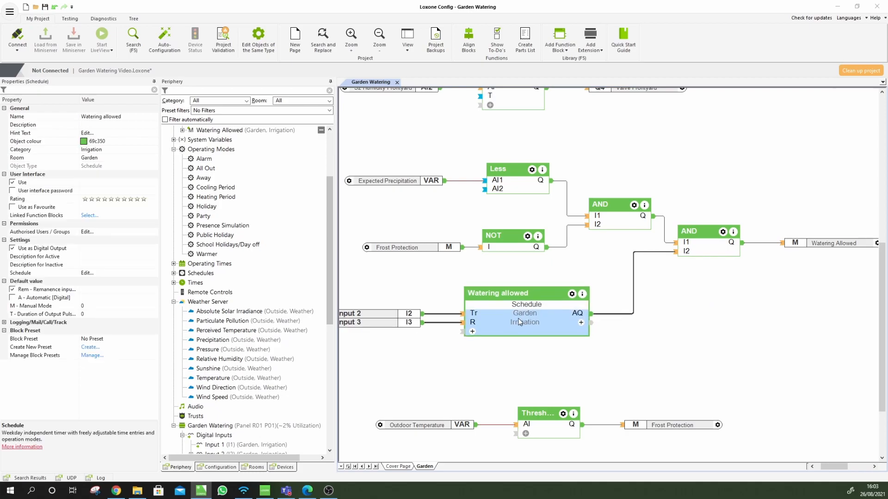
left_click(512, 371)
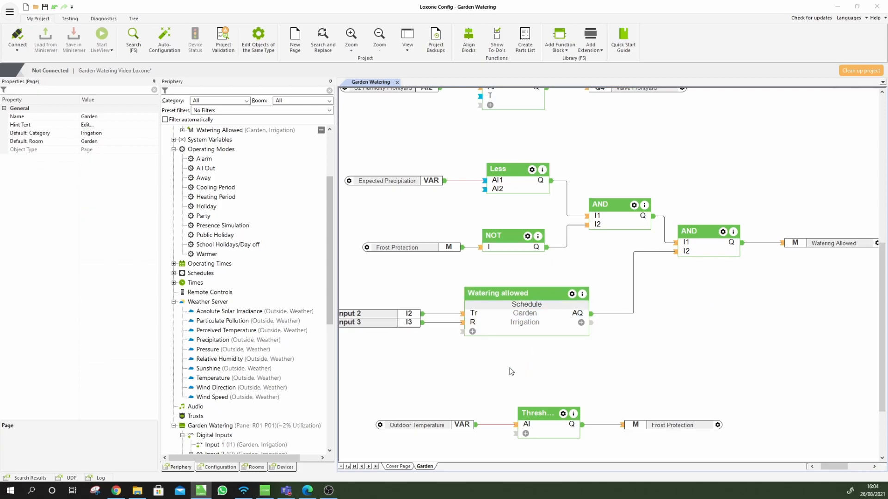
double_click(524, 319)
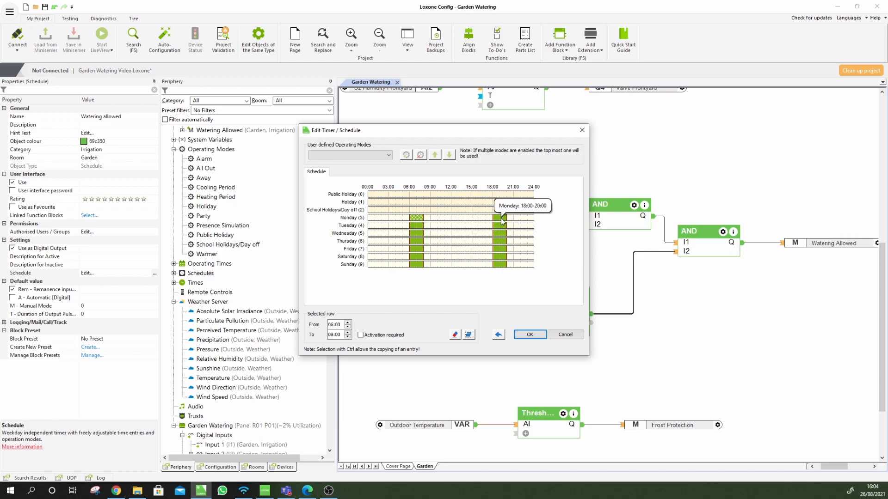
left_click(530, 332)
left_click(533, 383)
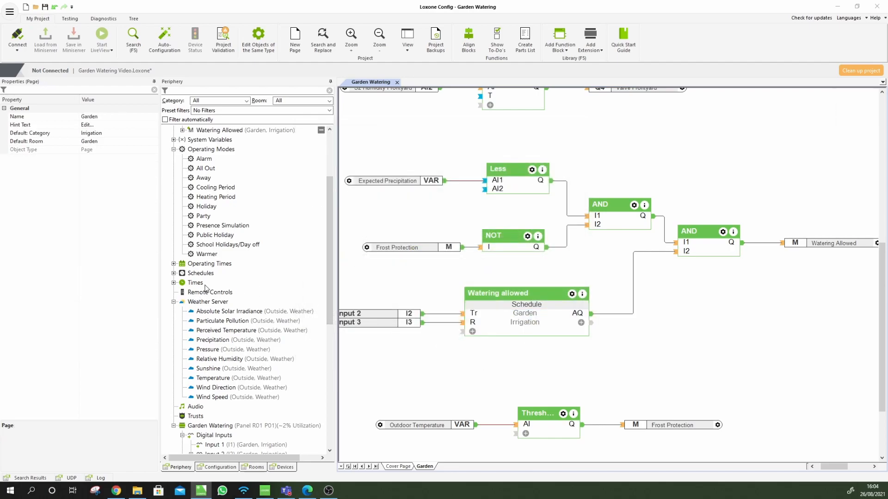
Expand the time functions and inspect Pulse at Sunrise and Pulse at Sunset
left_click(174, 283)
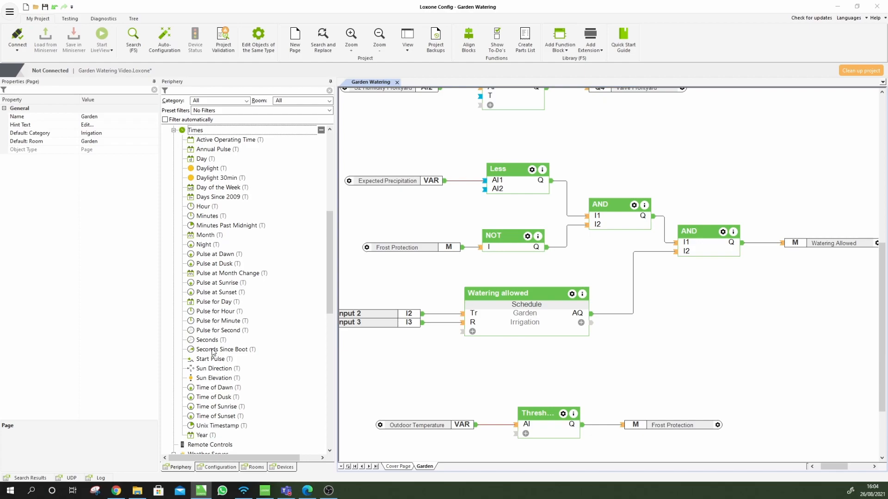
left_click(209, 283)
left_click(212, 293)
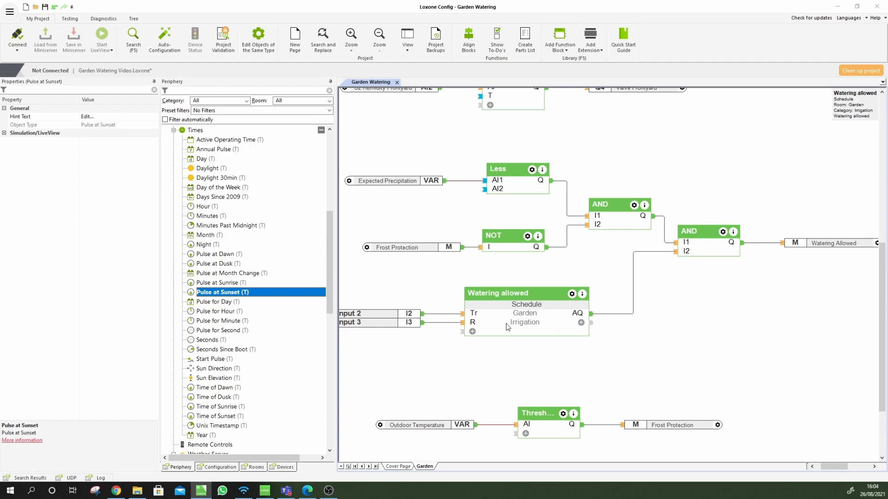
left_click(205, 284)
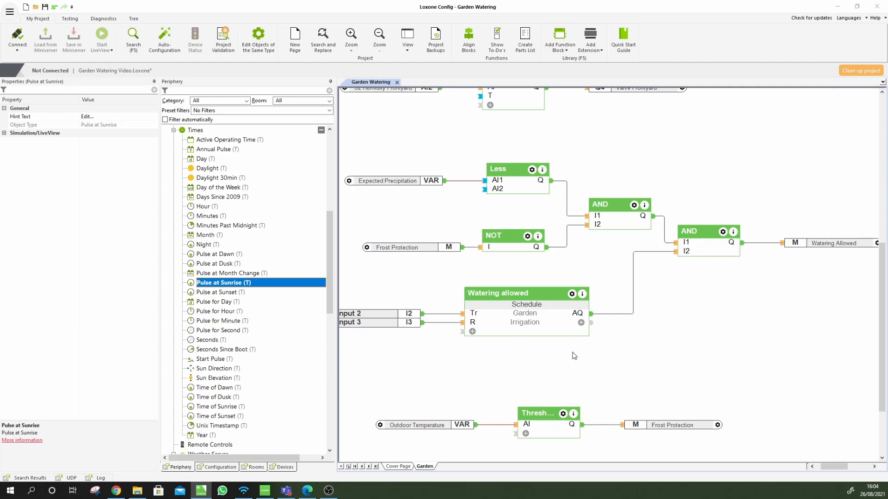
Move the frost-protection row further down and select the Watering allowed schedule
left_click(554, 354)
scroll(507, 298, "down", 2)
left_click_drag(554, 379, 555, 441)
left_click(525, 324)
left_click(525, 270)
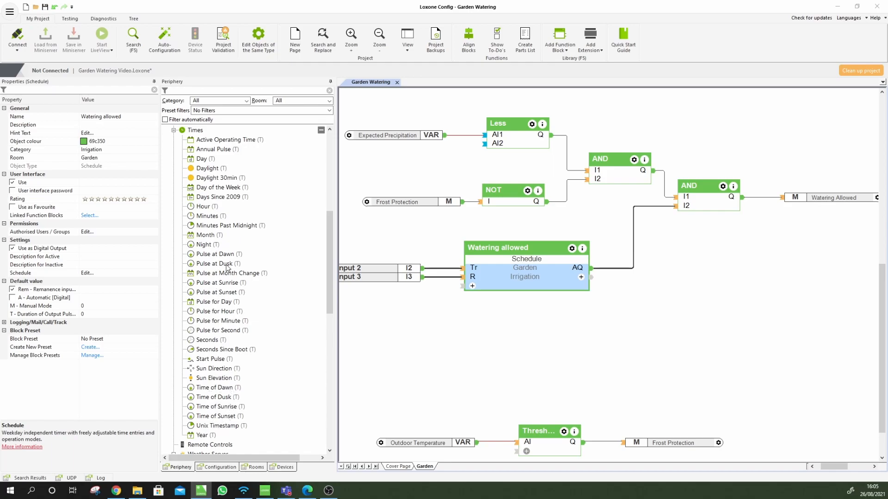
Place Time of Sunrise and Minutes Past Midnight blocks on the Garden page
left_click(215, 410)
left_click_drag(214, 409, 411, 354)
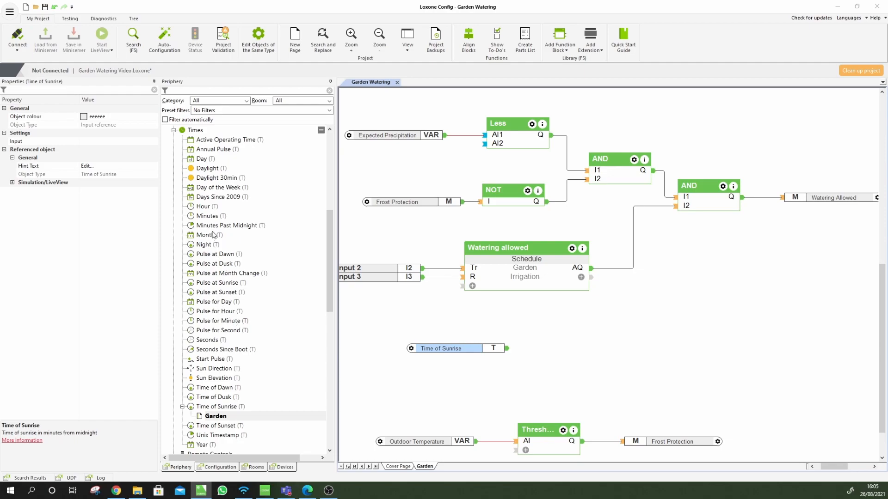
left_click_drag(214, 225, 414, 370)
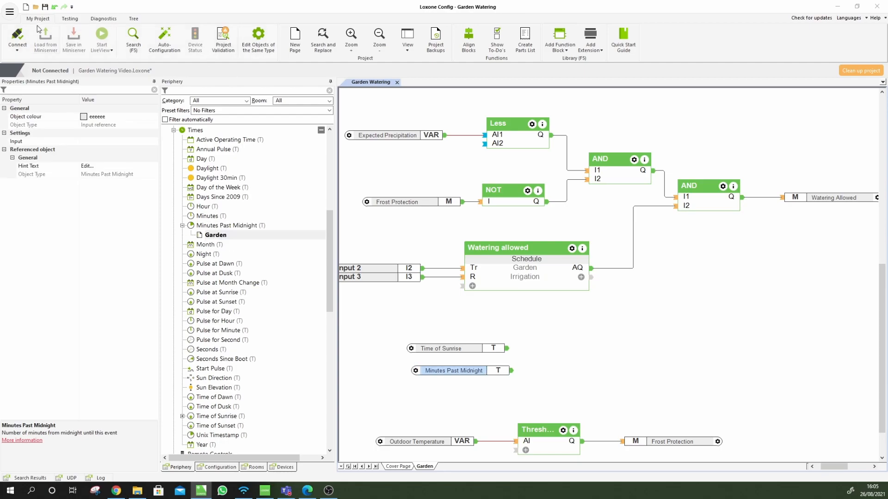
Simulate to read sunrise at 375 minutes, and compute 375 ÷ 60 = 6.25 in Calculator
left_click(69, 19)
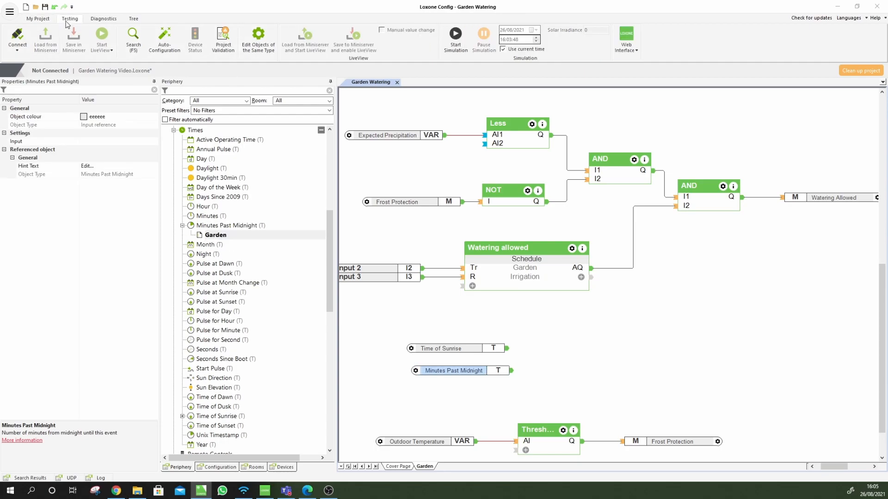
left_click(458, 36)
left_click(454, 351)
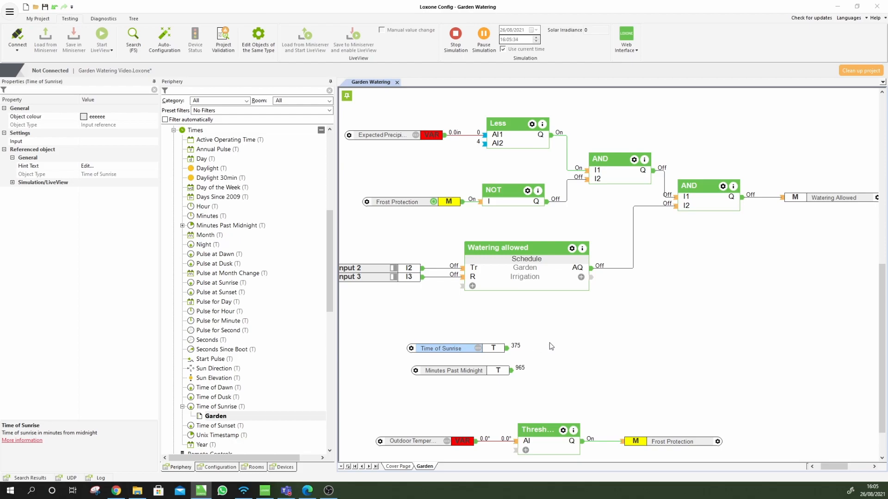
key("XF86Calculator")
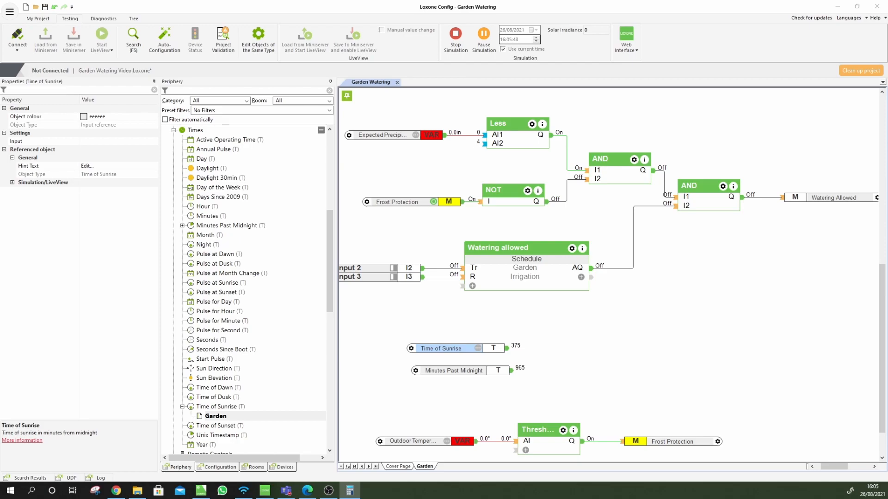
left_click_drag(887, 206, 474, 207)
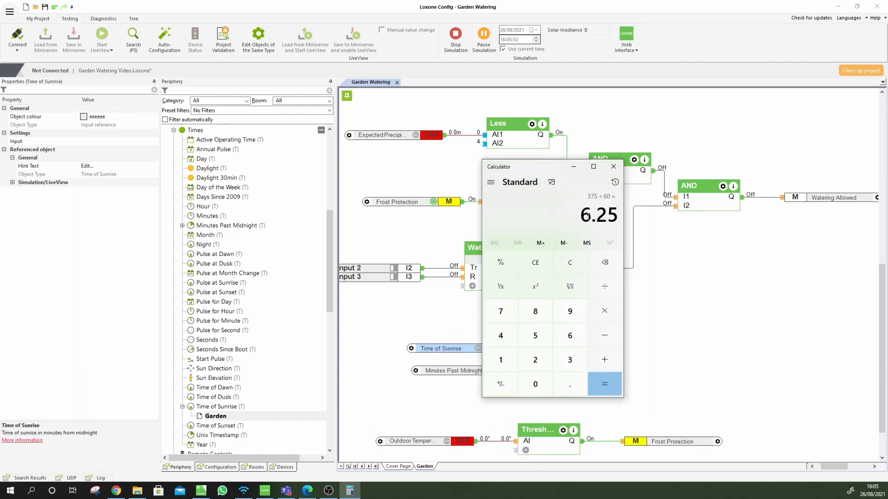
Nudge Minutes Past Midnight left and move the calculator off the logic blocks
left_click(614, 166)
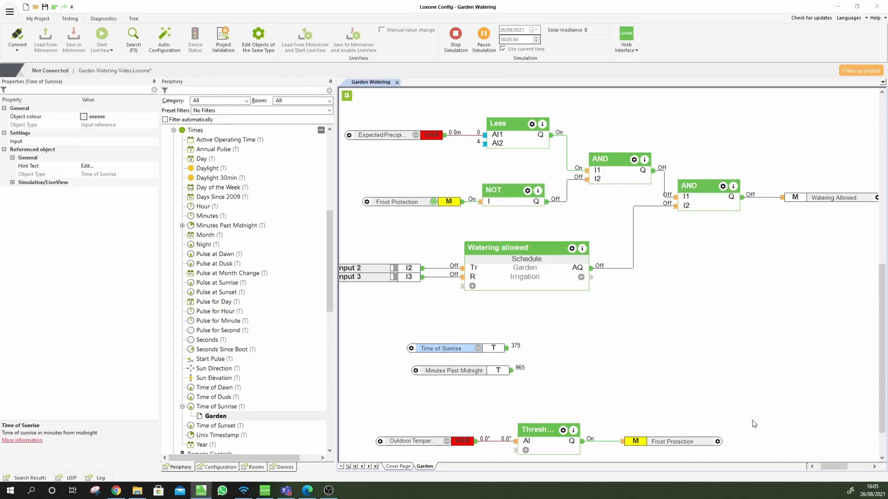
mouse_move(868, 496)
left_click_drag(461, 371, 452, 371)
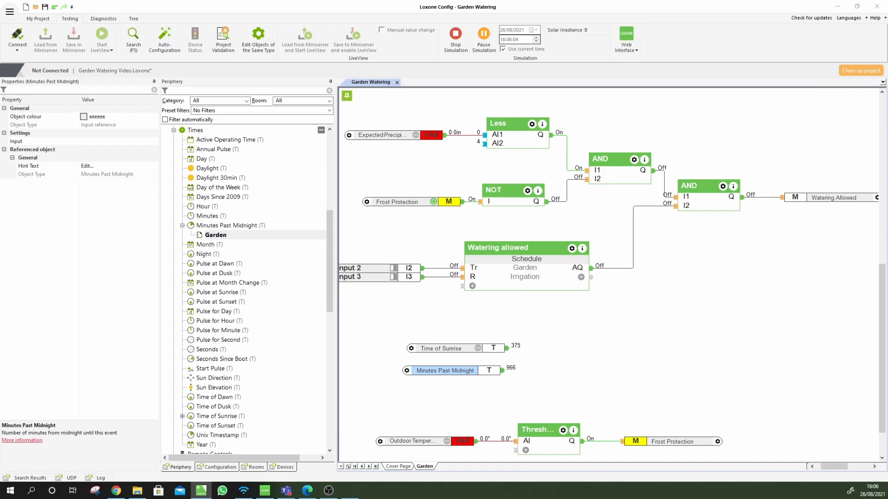
left_click_drag(573, 169, 680, 103)
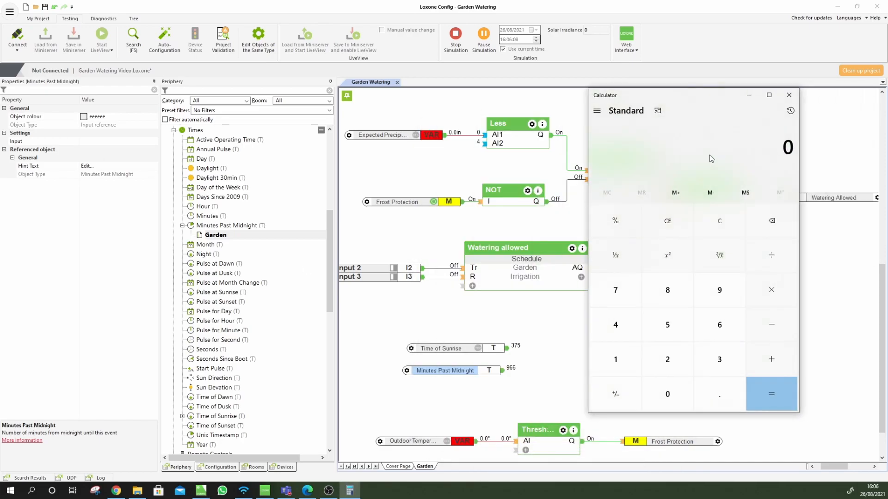
Convert 966 minutes to 16.1 hours in the calculator, then close it and deselect
type("966")
type("/60")
key("Return")
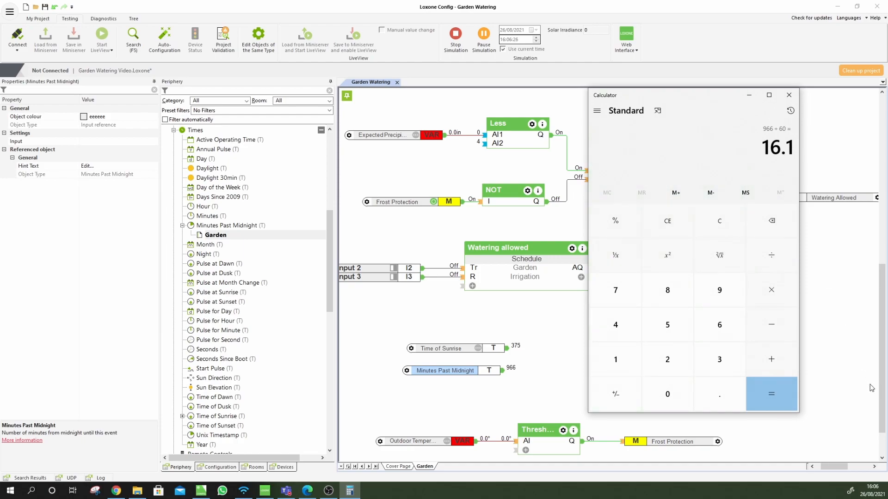
left_click(789, 94)
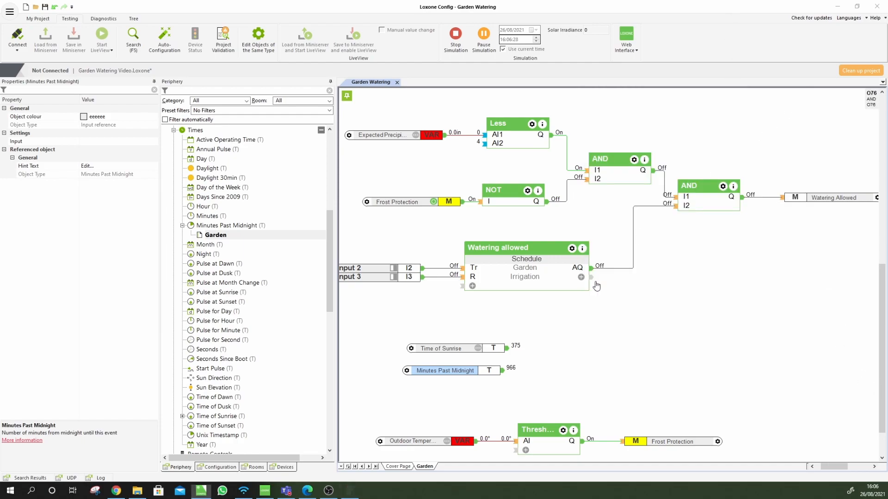
left_click(475, 390)
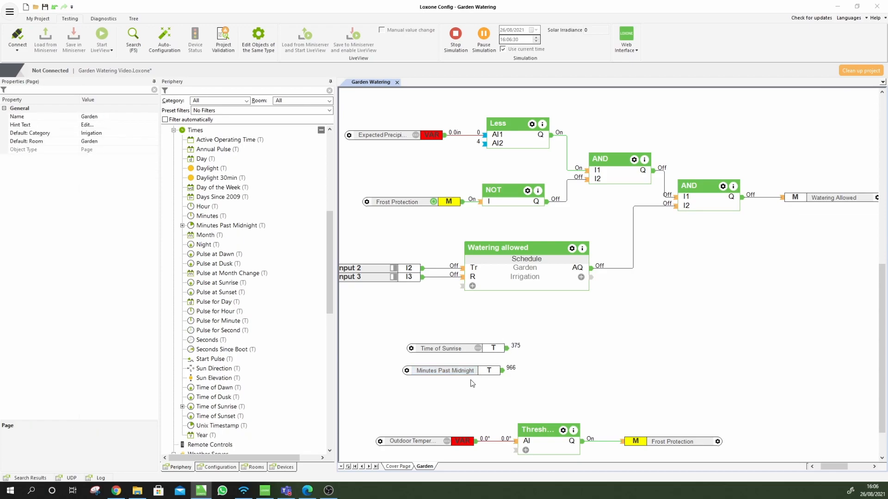
Stack Minutes Past Midnight directly under Time of Sunrise
left_click_drag(449, 349, 440, 340)
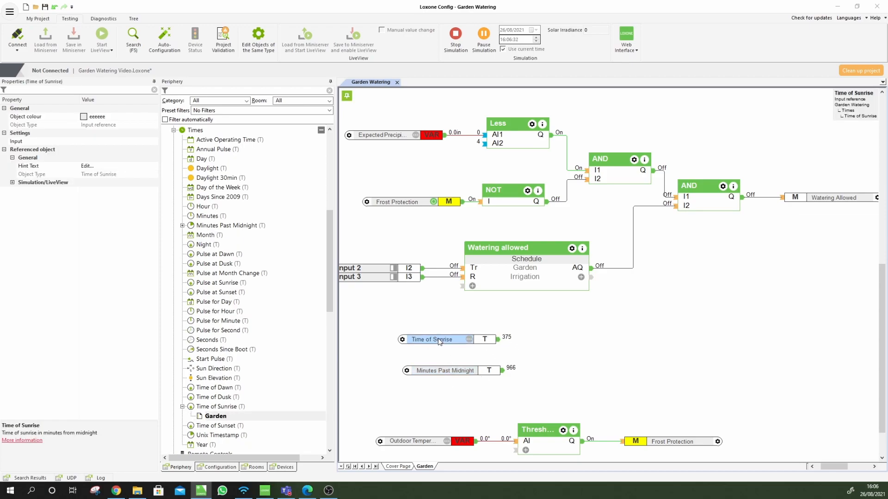
left_click_drag(455, 374, 454, 359)
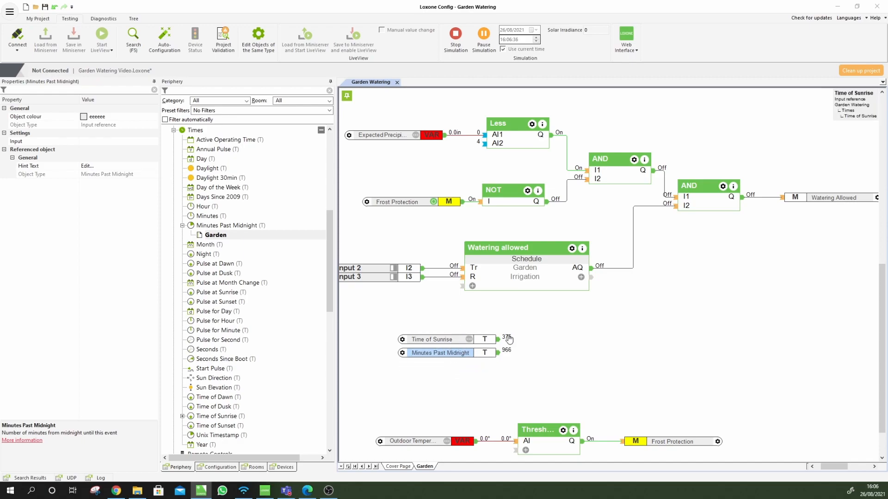
left_click(475, 381)
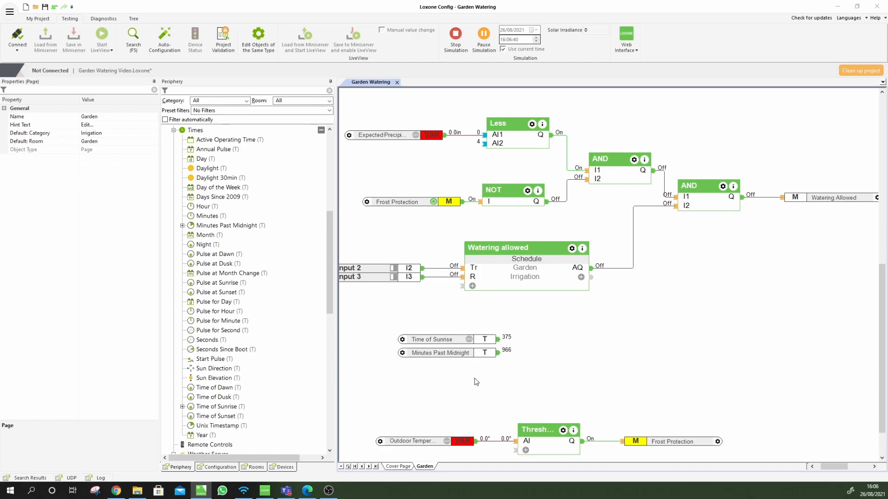
Add a Subtract block right of the time inputs and wire Minutes Past Midnight toward it
type("ors")
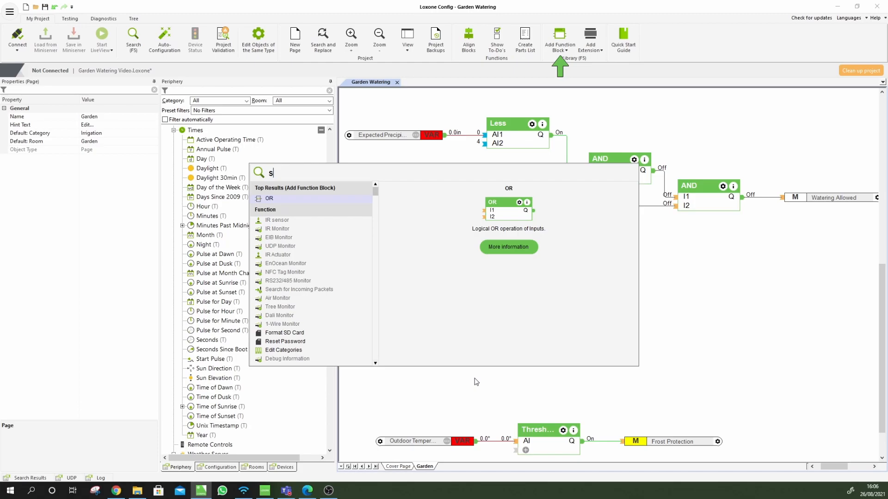
type("ubstract")
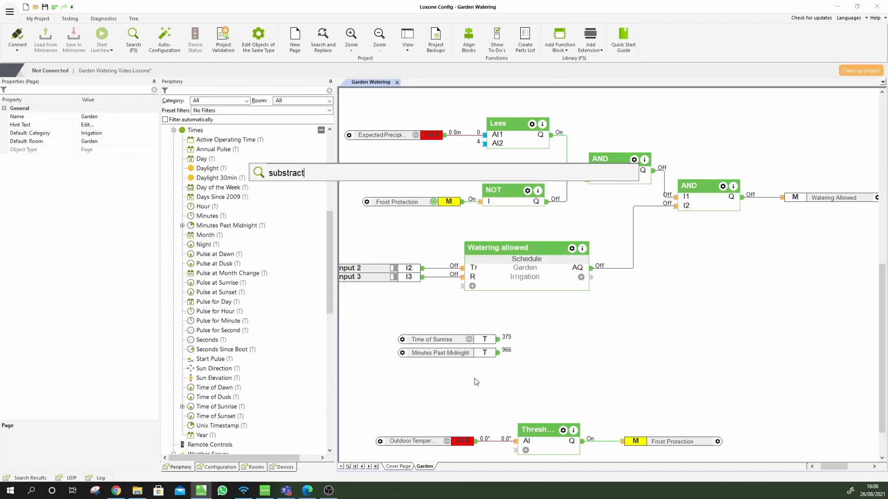
key("ctrl+a")
type("sub")
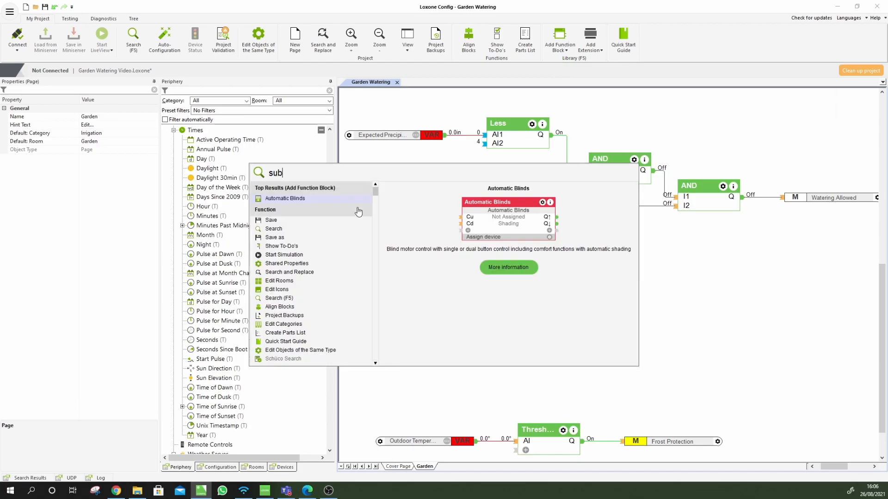
key("Return")
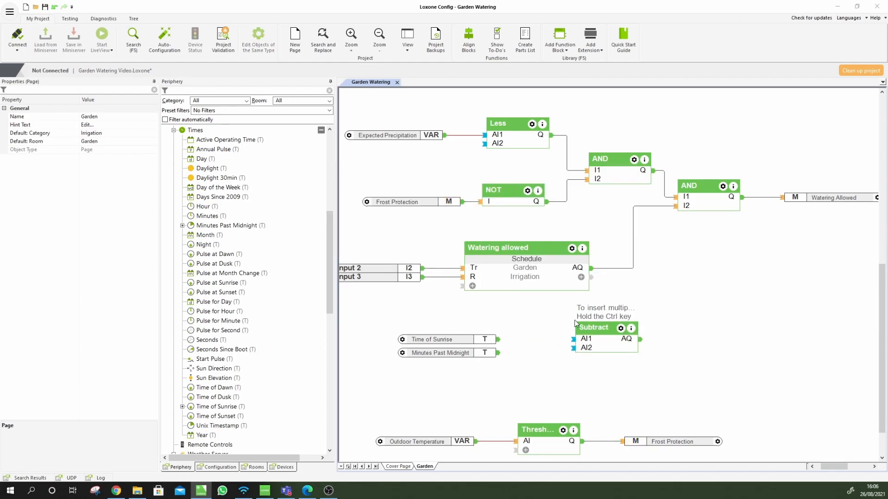
left_click(581, 324)
left_click_drag(481, 355, 577, 340)
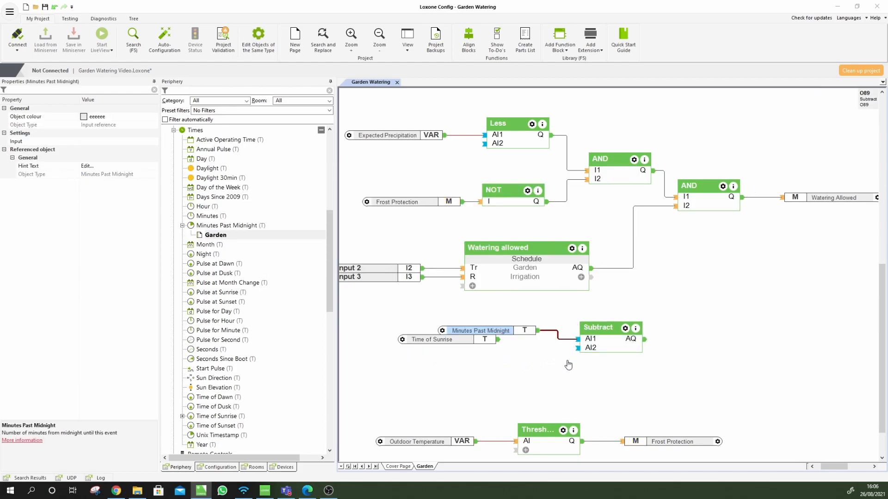
Connect Minutes Past Midnight to Subtract AI1 and set the Subtract's AI2 to 120
left_click(557, 371)
left_click(621, 343)
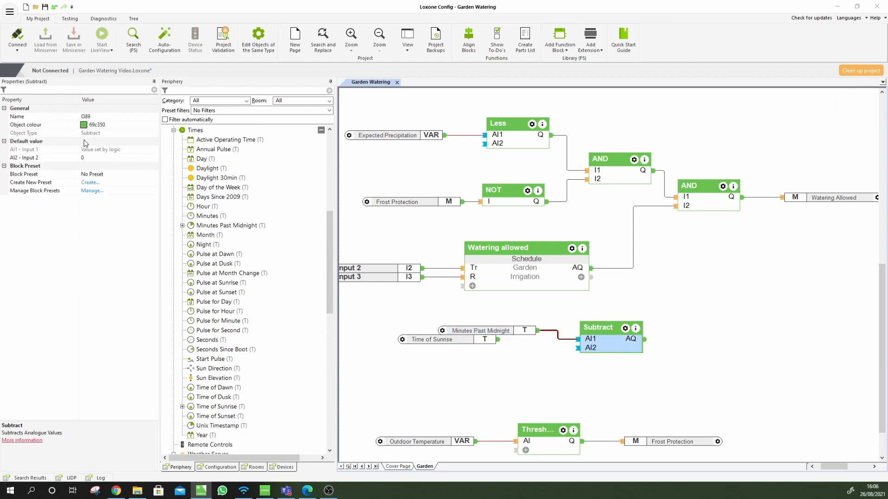
left_click(92, 158)
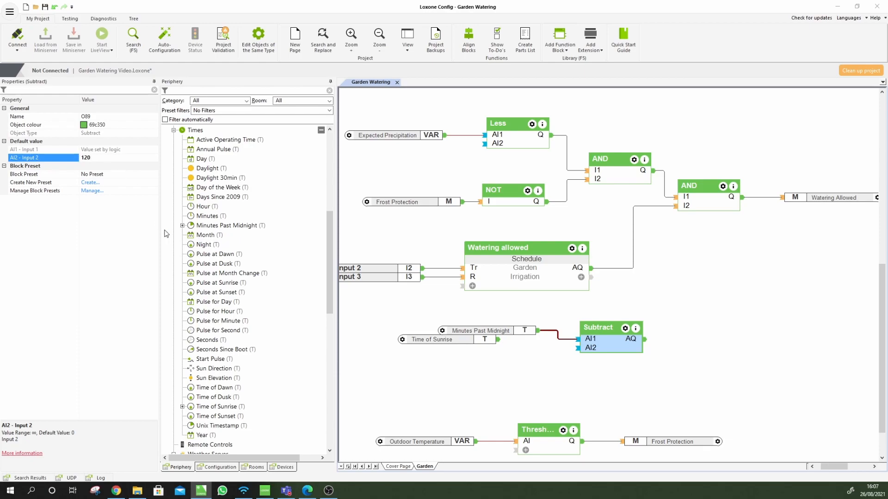
Move Minutes Past Midnight aside and wire Time of Sunrise into Subtract AI1 instead
left_click(481, 331)
left_click_drag(481, 331, 462, 380)
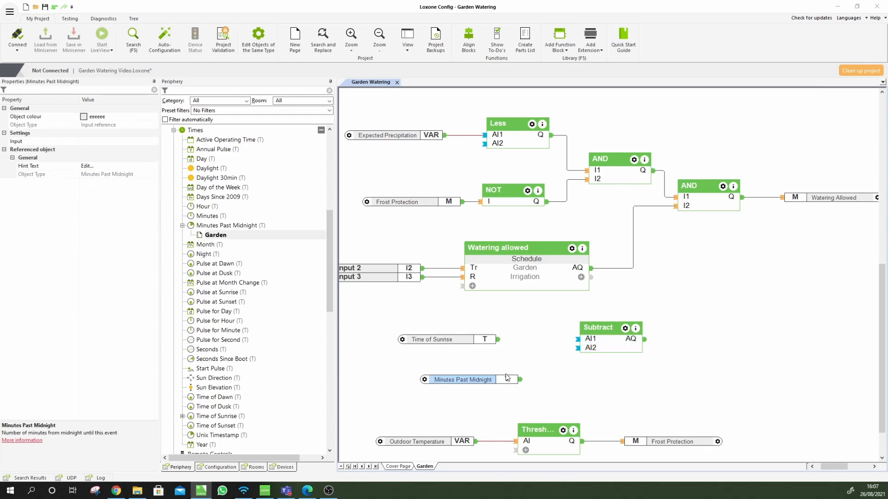
left_click_drag(499, 340, 543, 342)
left_click_drag(480, 384, 507, 388)
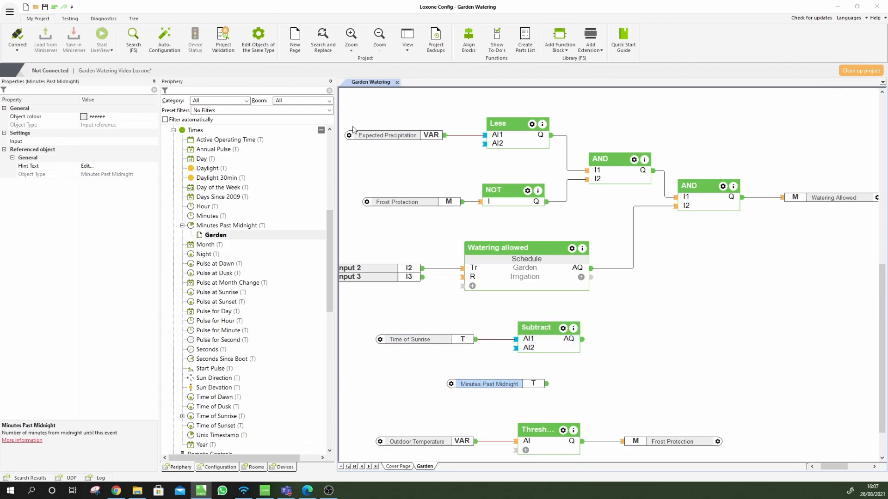
Run the simulation, confirm Subtract outputs 255 (375 − 120), and reposition Minutes Past Midnight
key("F6")
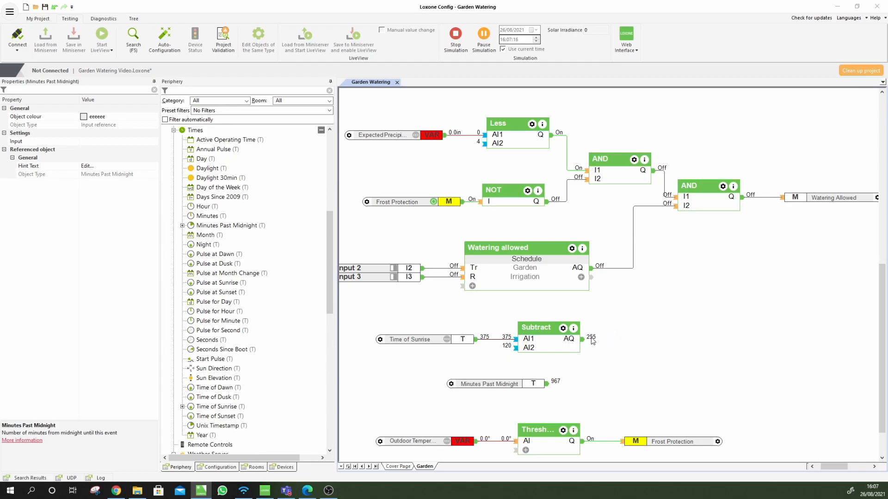
left_click_drag(529, 386, 573, 378)
left_click(650, 381)
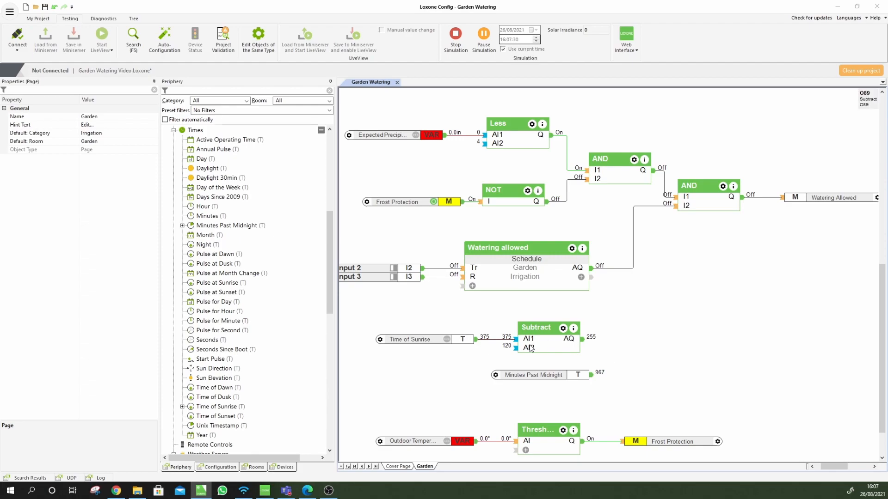
left_click_drag(567, 376, 554, 376)
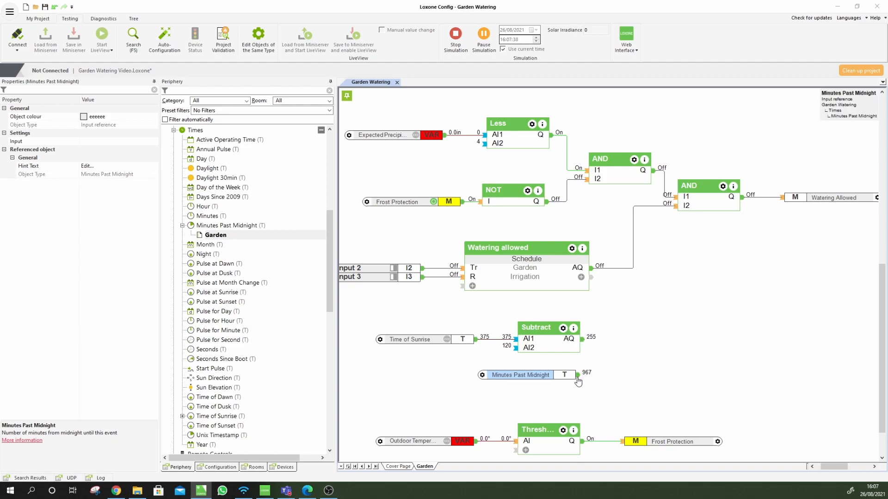
left_click(643, 368)
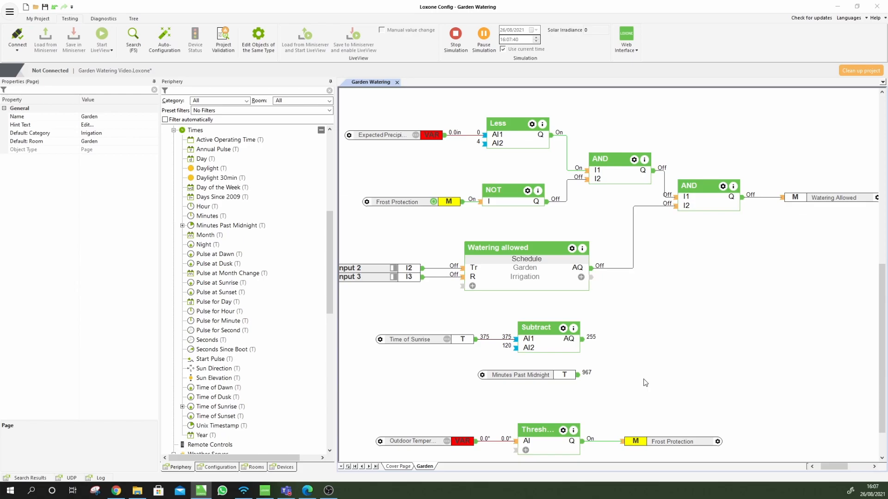
Add an Equal block with Subtract's result on AI1 and Minutes Past Midnight on AI2
key("F5")
type("eq")
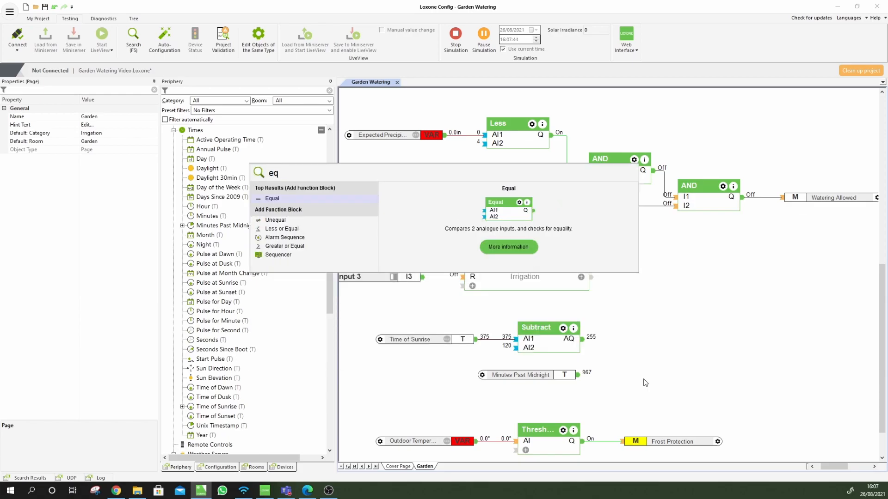
key("Return")
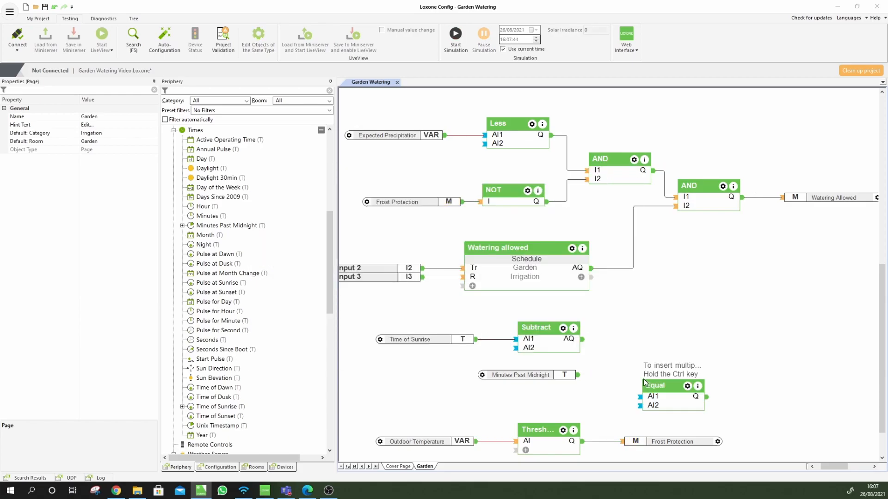
left_click(592, 344)
left_click_drag(583, 339, 623, 353)
left_click_drag(578, 375, 623, 363)
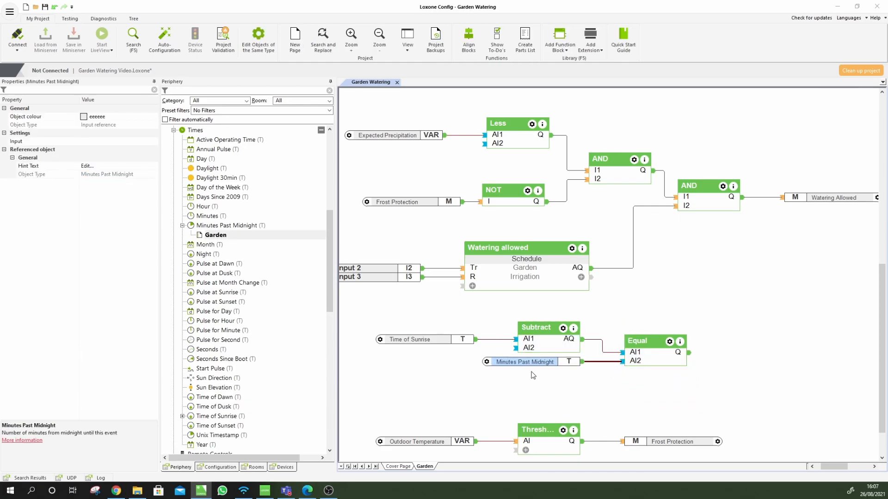
left_click_drag(538, 374, 541, 369)
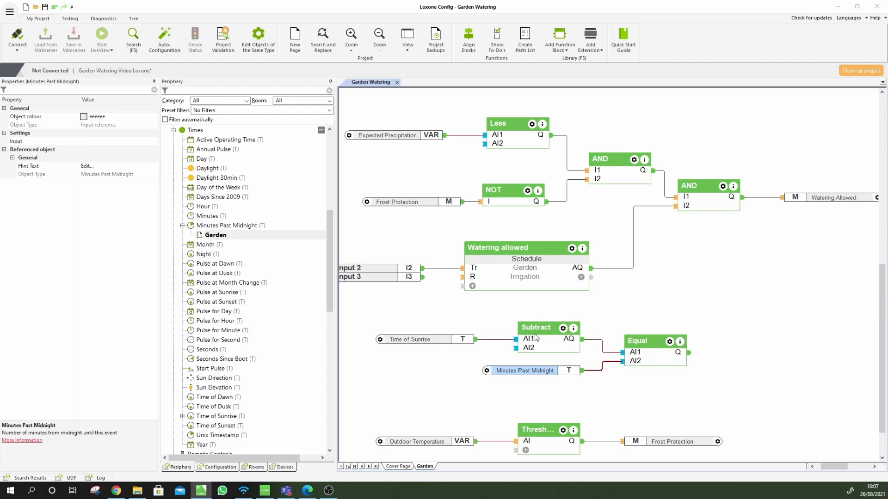
Check the Time of Sunrise, Subtract and Equal blocks, then deselect everything
left_click(434, 342)
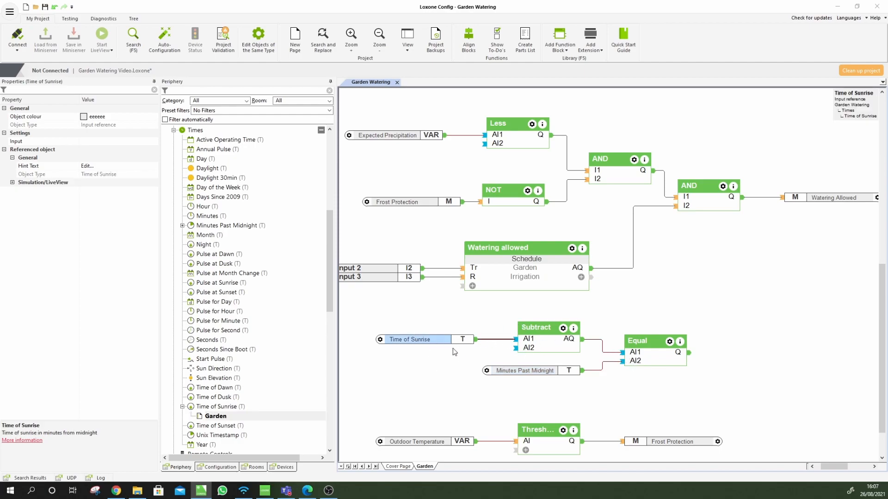
left_click(544, 346)
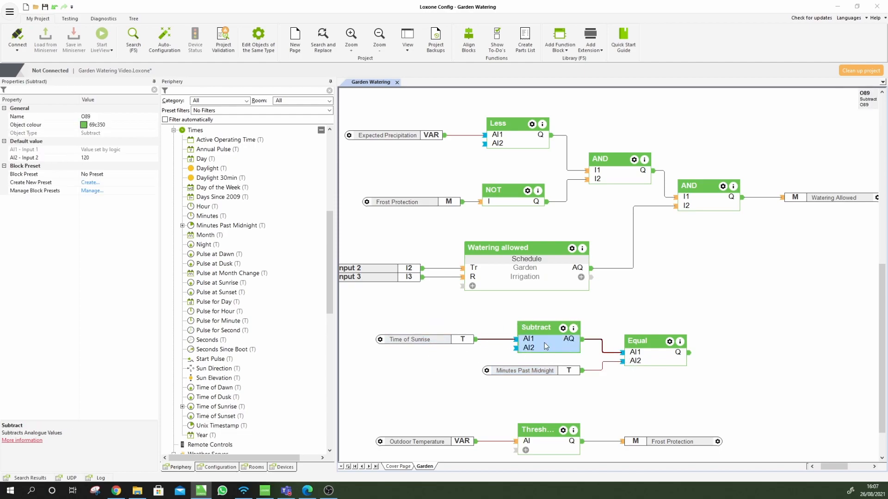
left_click(678, 364)
left_click(782, 361)
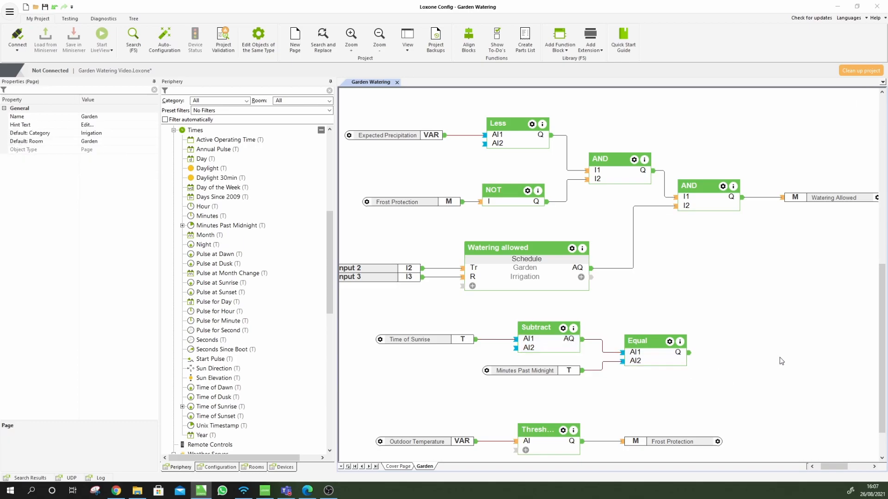
Add a Monoflop right of Equal, triggered by the Equal output, with a straight wire
type("eqmono")
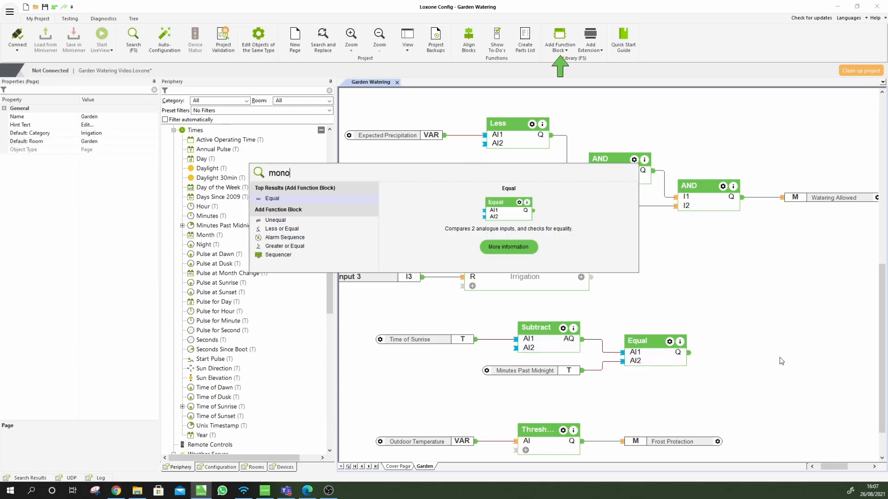
type("flop")
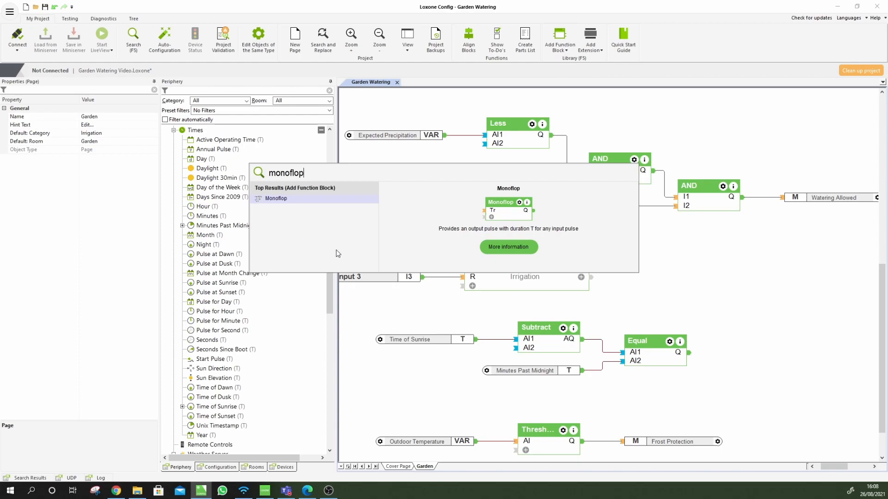
double_click(296, 199)
left_click(741, 332)
left_click_drag(689, 353, 738, 349)
left_click(763, 356)
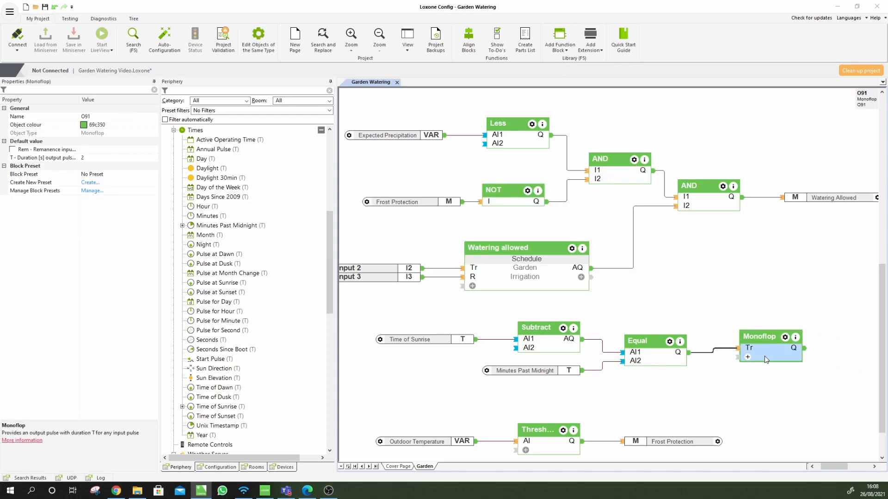
key("Down")
key("Left")
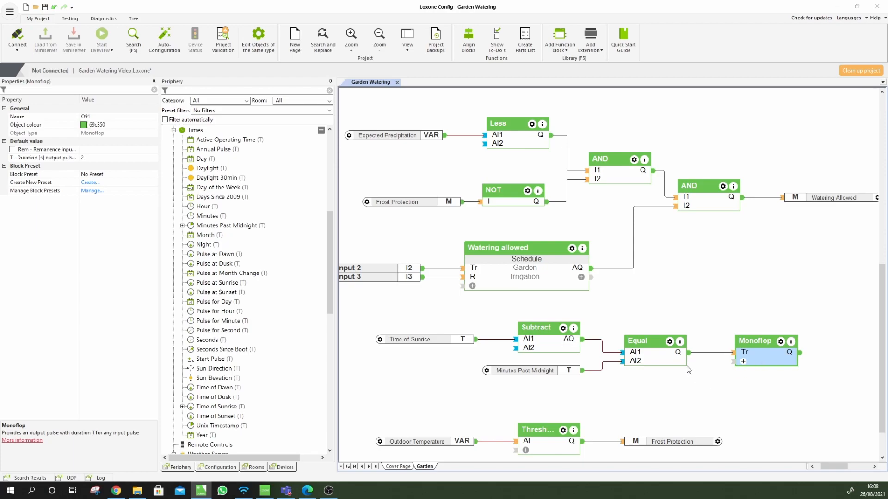
Set the Monoflop's pulse duration to 7200 seconds (2 × 60 × 60)
left_click(78, 158)
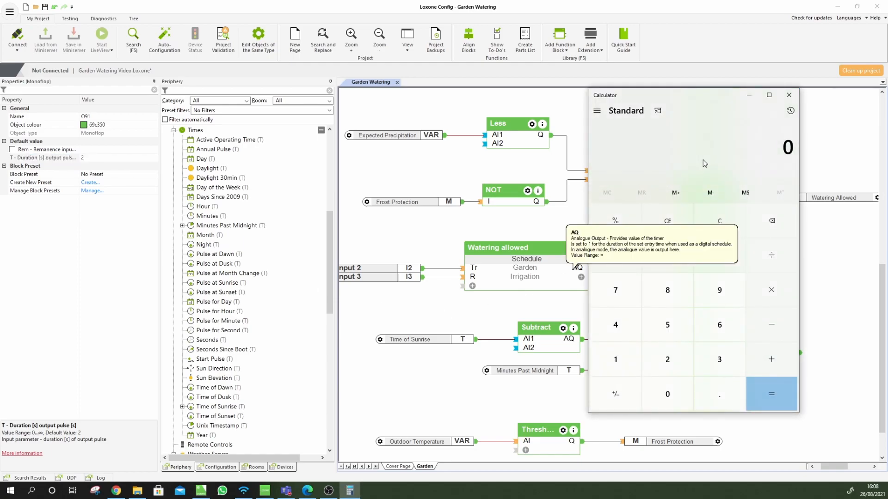
type("2*60")
key("Return")
type("*60")
key("Return")
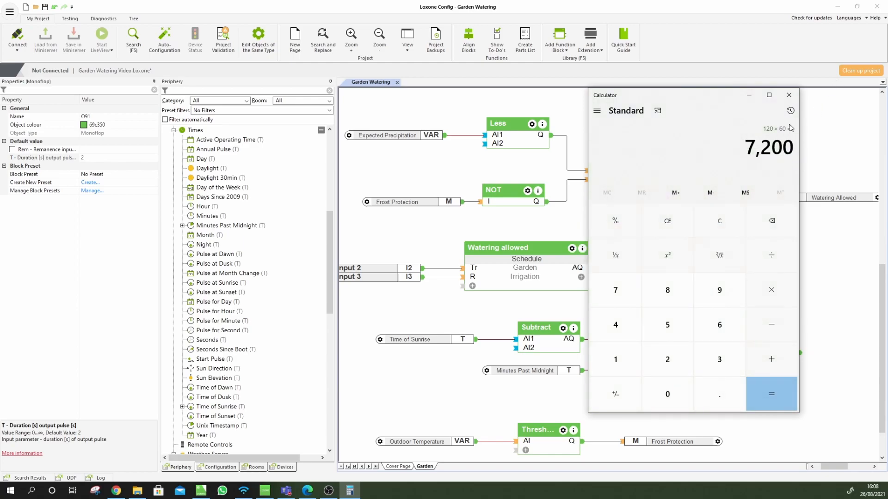
left_click_drag(111, 157, 75, 157)
type("7200")
key("Return")
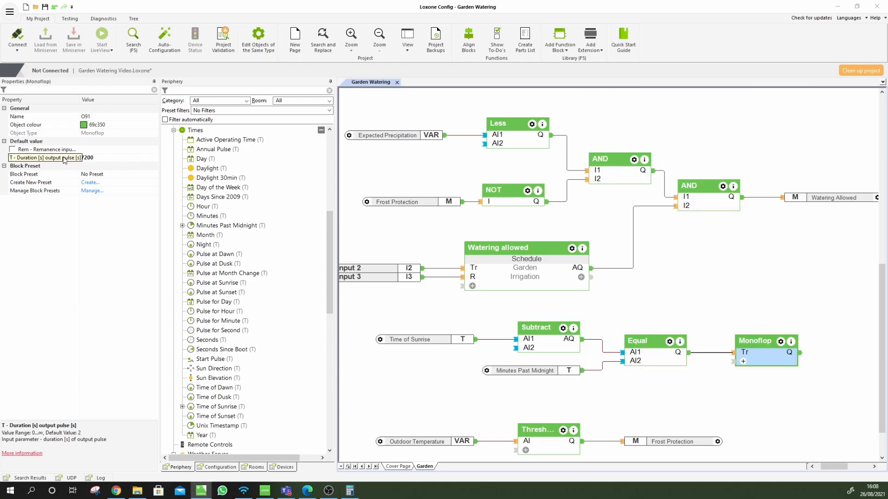
left_click(788, 406)
Place a Time of Sunset input, duplicate the Monoflop below, and wire sunset into its trigger
left_click_drag(779, 361, 760, 357)
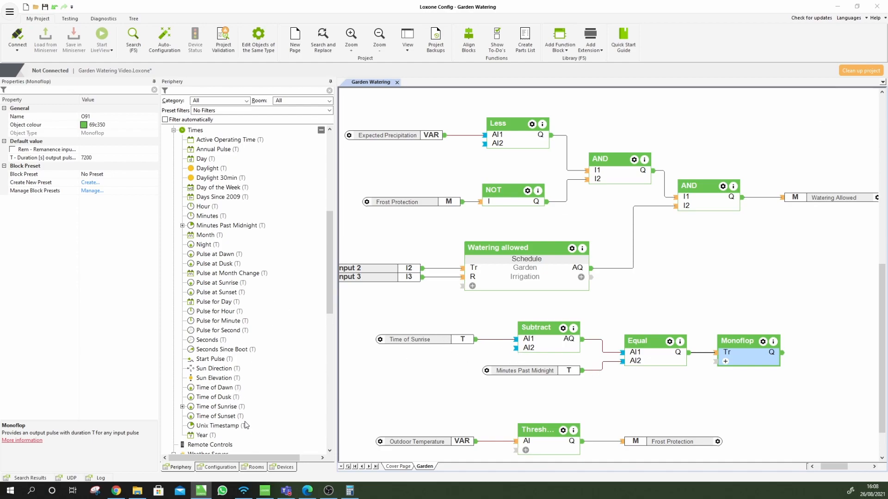
left_click_drag(221, 418, 411, 411)
left_click(751, 351)
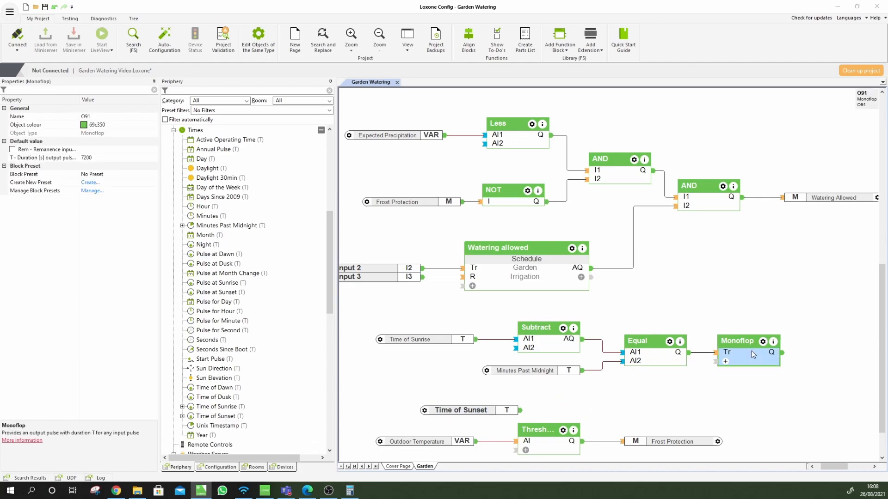
key("ctrl+c")
key("ctrl+v")
left_click_drag(756, 352, 614, 389)
left_click_drag(520, 410, 780, 393)
left_click(620, 402)
left_click(841, 420)
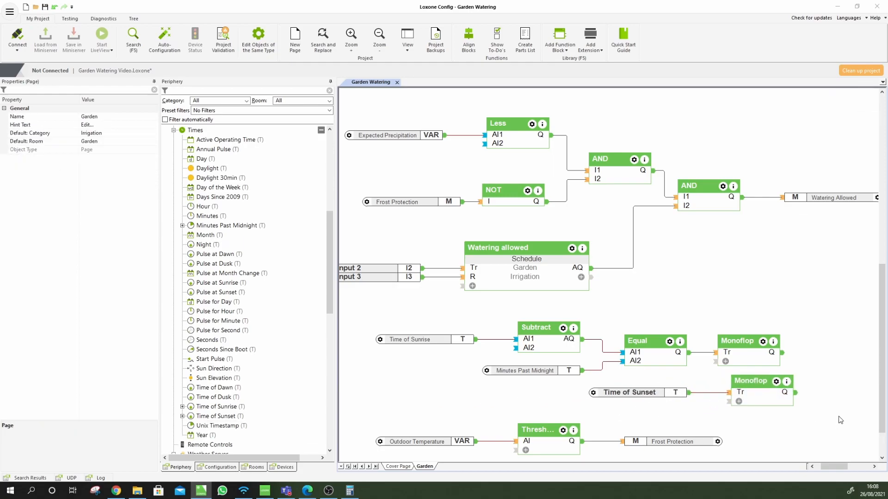
Add an OR block and wire the first Monoflop's output into its I1
key("F5")
type("or")
key("Return")
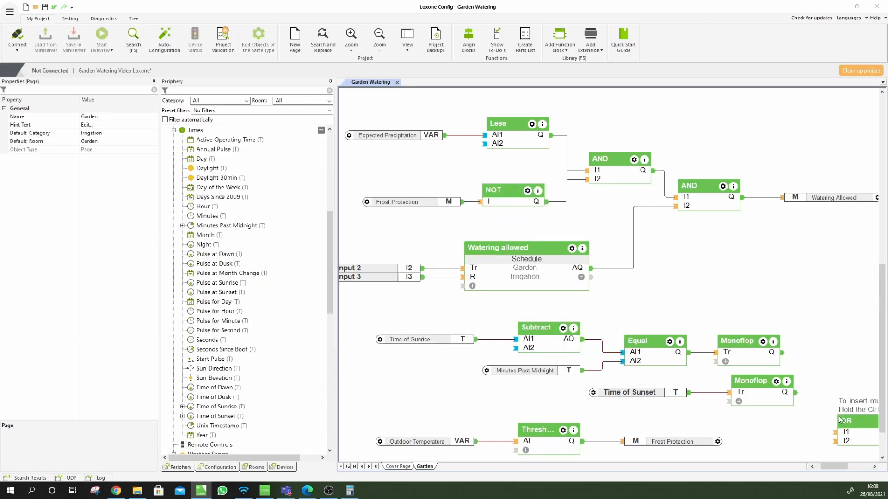
left_click(836, 355)
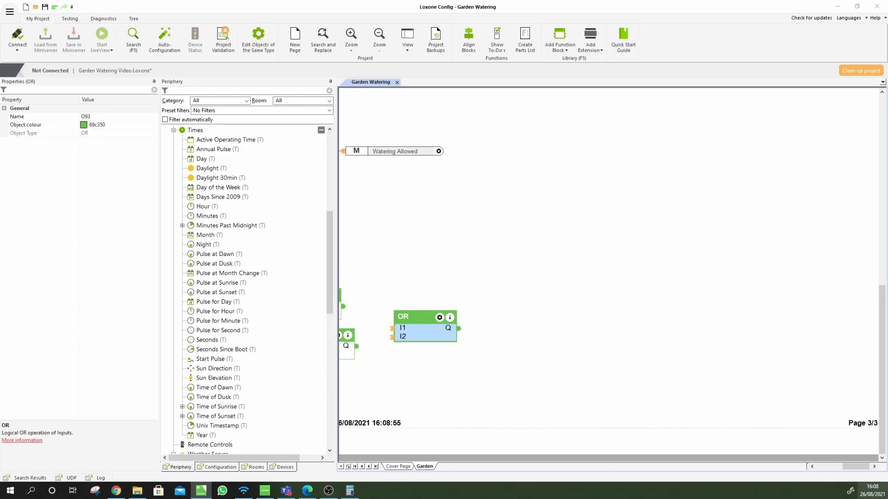
left_click_drag(856, 469, 841, 468)
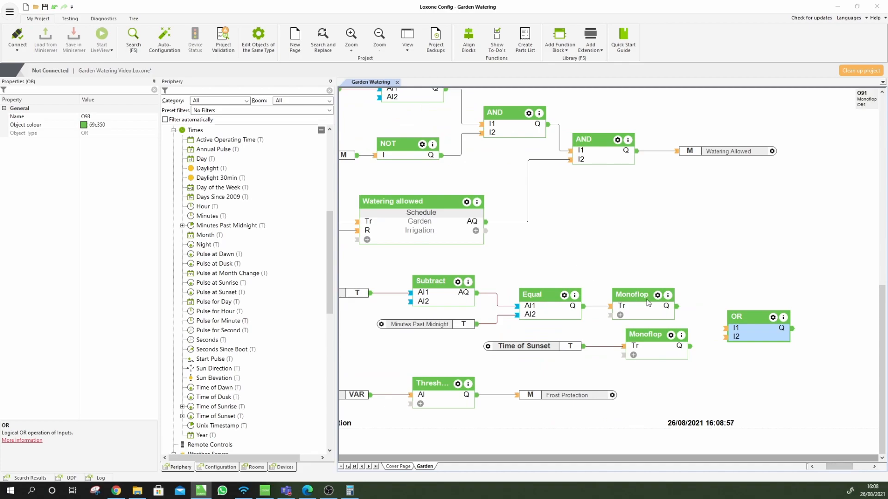
left_click_drag(680, 305, 727, 337)
Wire the OR output into the final AND block's I2 input
left_click(751, 334)
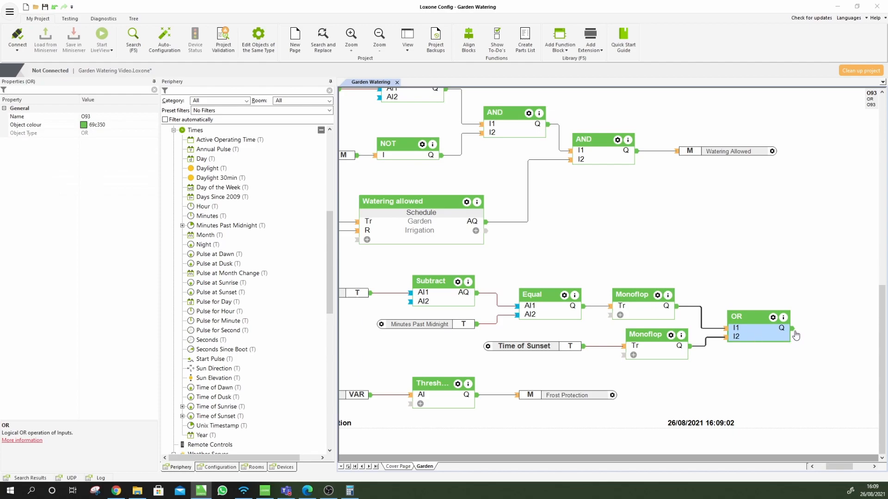
left_click_drag(796, 335, 572, 167)
left_click(598, 164)
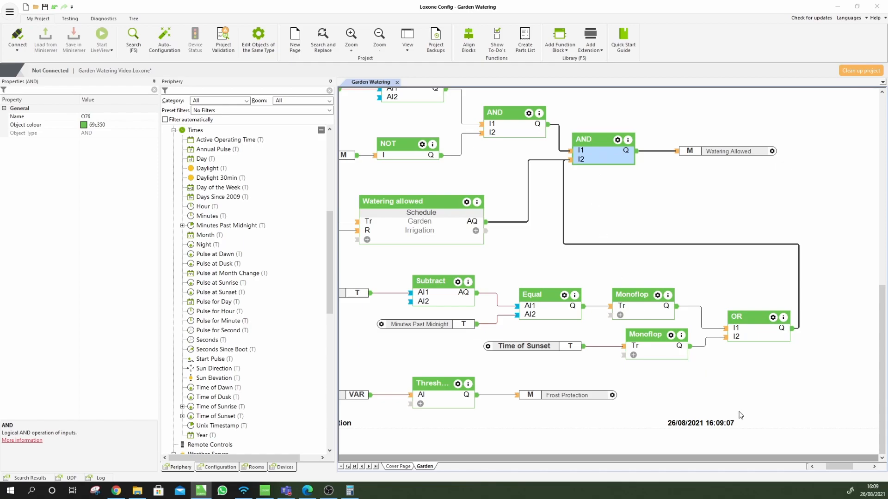
left_click_drag(826, 468, 822, 468)
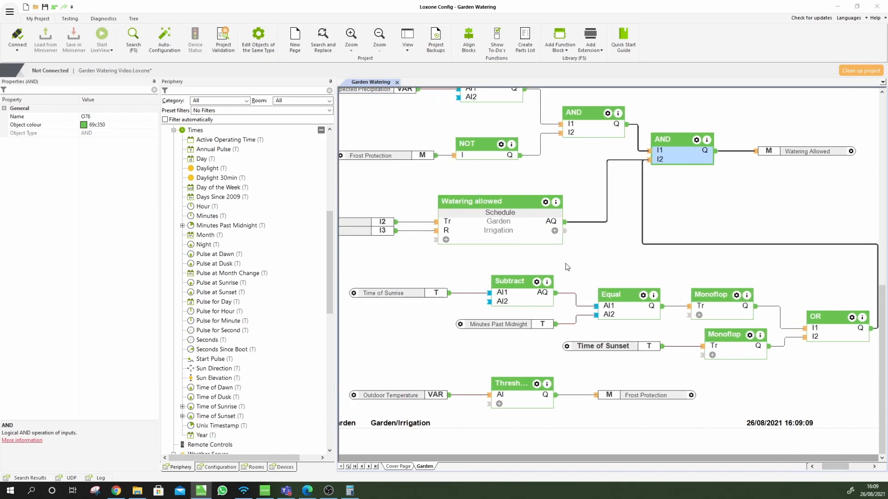
left_click(570, 269)
scroll(570, 270, "up", 3)
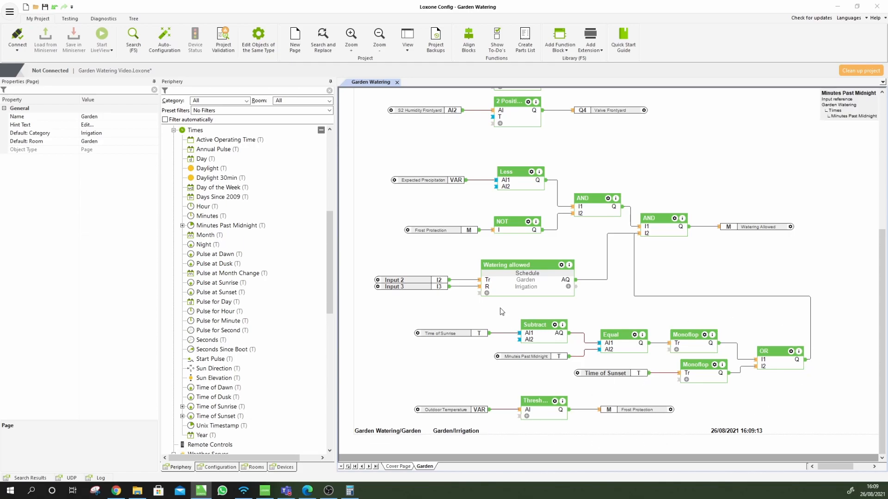
Inspect the Watering allowed schedule and close it without changes
left_click(507, 282)
double_click(506, 281)
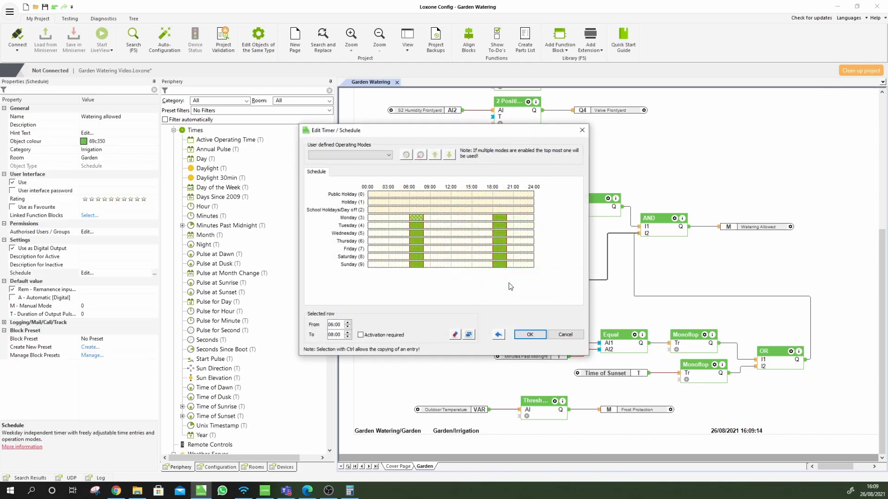
left_click(586, 133)
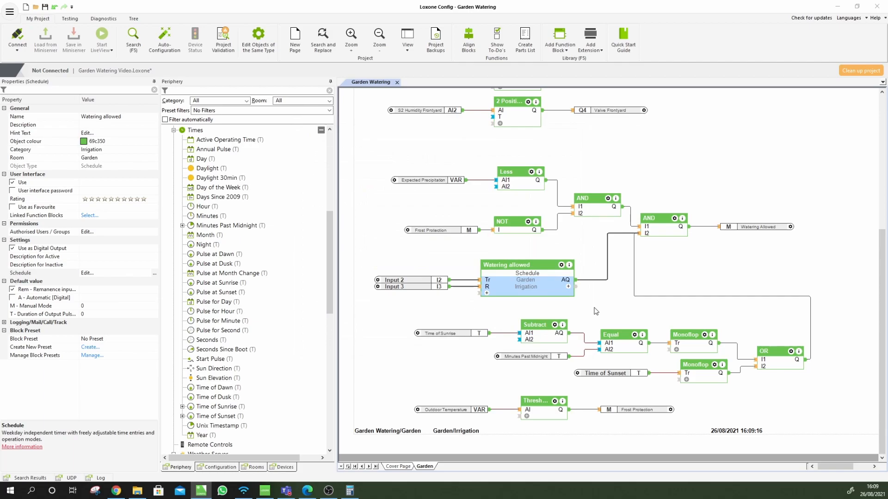
left_click(595, 311)
Delete the schedule with Input 2 and Input 3, and move the sunrise/sunset logic upward
left_click_drag(513, 273, 514, 274)
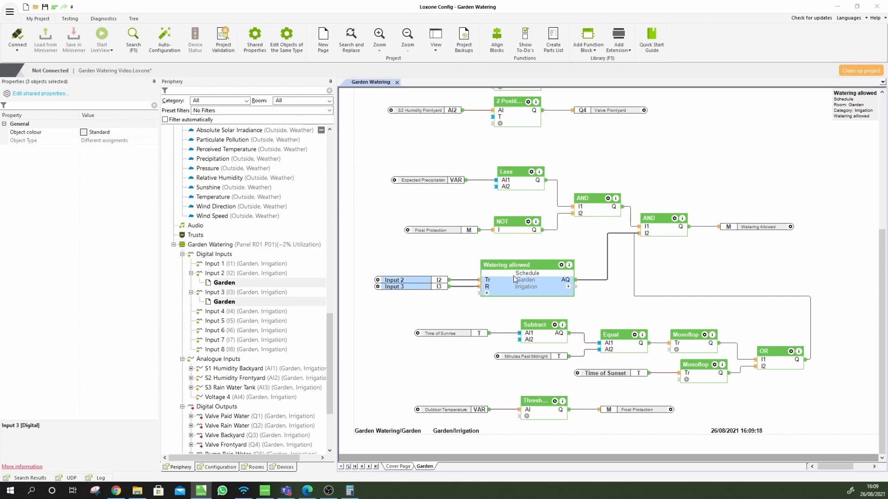
key("Delete")
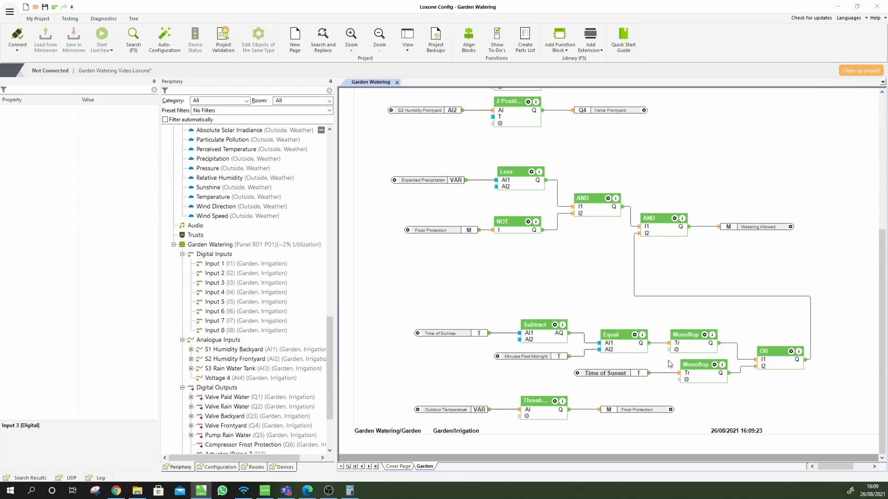
left_click_drag(590, 341, 771, 321)
left_click_drag(775, 354, 701, 301)
Shift the Watering Allowed flag right and add a Switch block from the 'switch' search
left_click(620, 326)
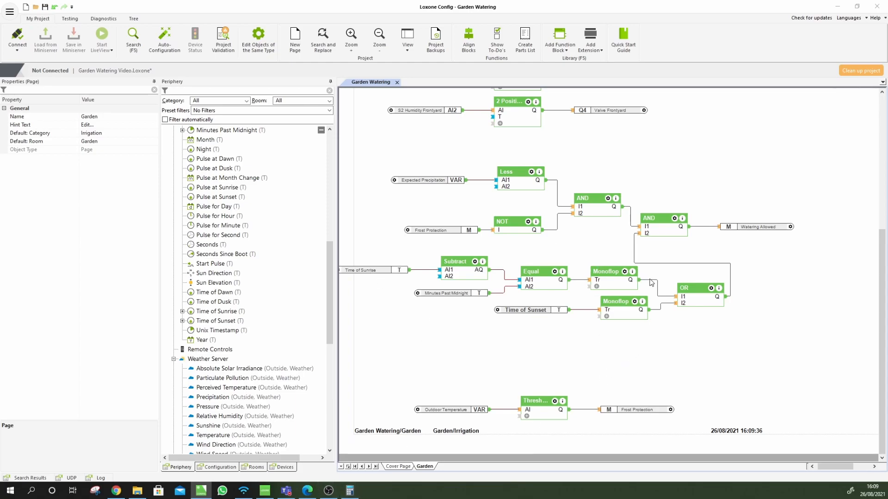
scroll(651, 280, "up", 3)
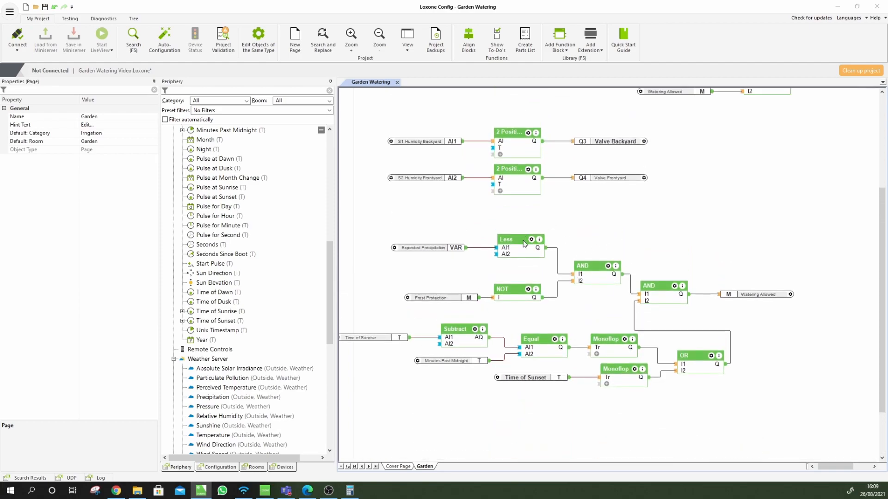
left_click_drag(738, 299, 819, 298)
left_click(802, 353)
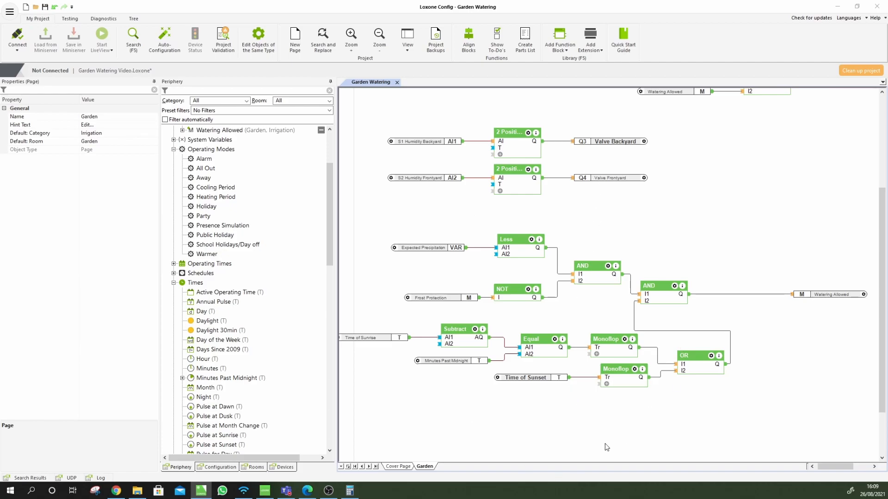
type("or")
type("switch")
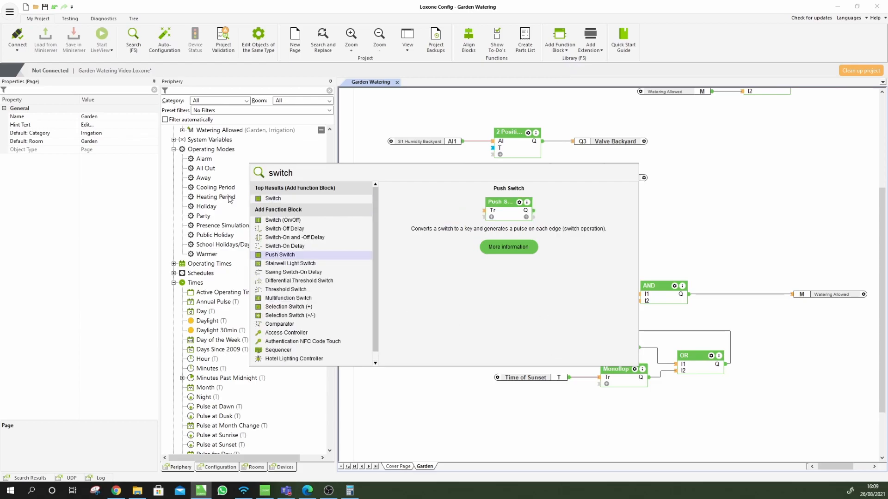
left_click(264, 203)
Place the Switch block, name it 'Party Mode', and move it above the AND chain
left_click(634, 405)
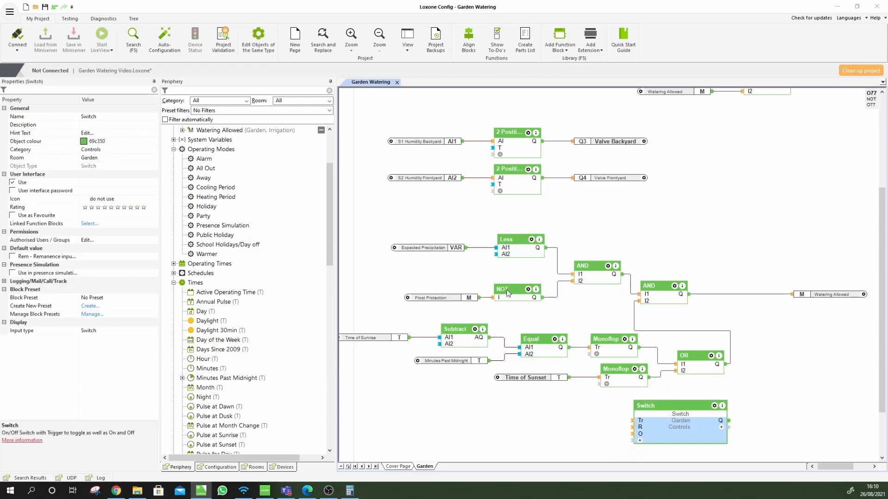
left_click(76, 118)
type("Party Mode")
key("Return")
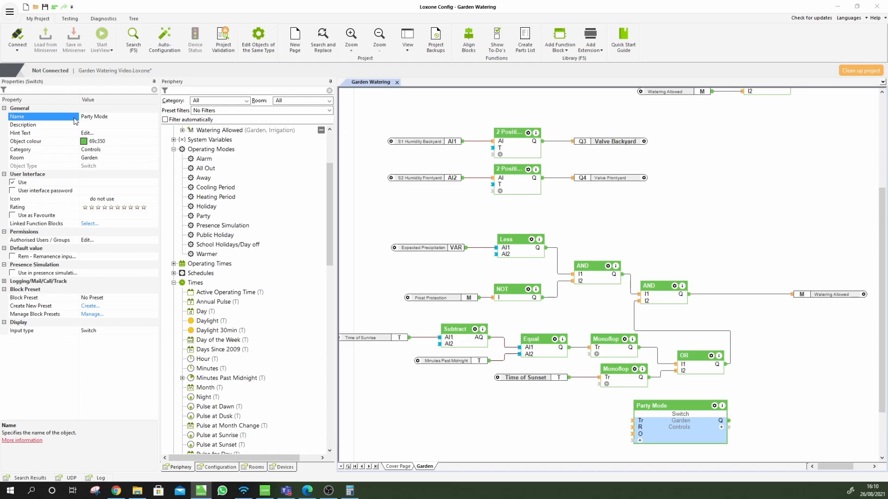
left_click(676, 424)
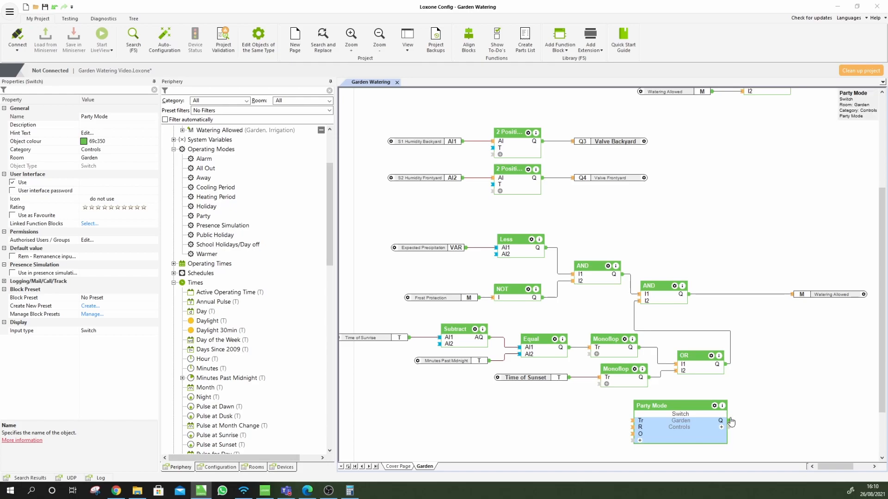
left_click_drag(683, 427, 676, 217)
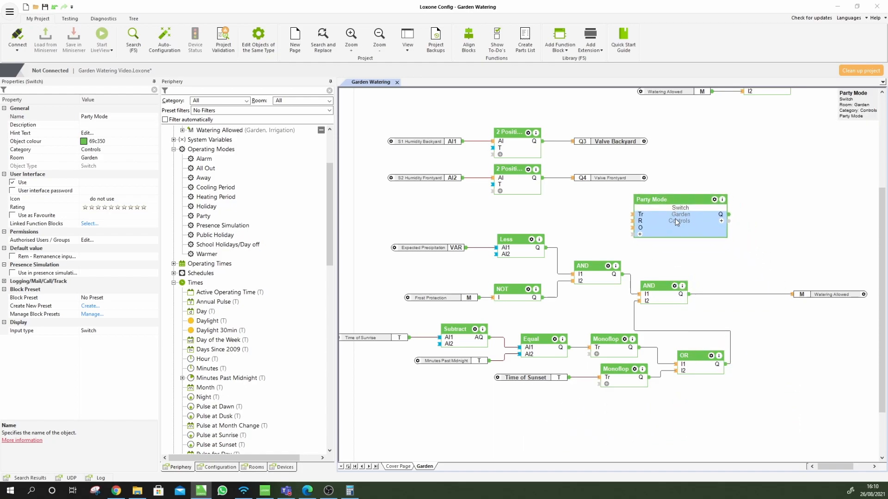
Duplicate the final AND block and delete its wire to Watering Allowed
left_click(663, 301)
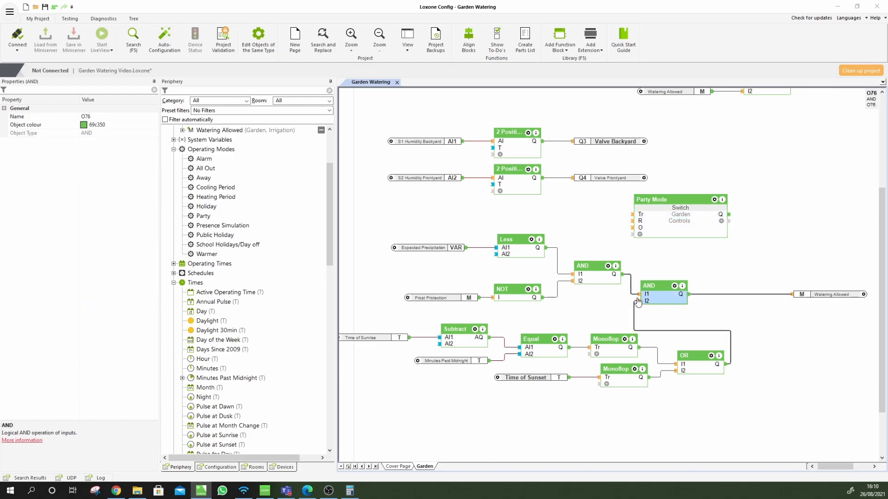
key("ctrl+c")
key("ctrl+v")
mouse_move(659, 305)
left_mouse_down()
mouse_move(713, 277)
mouse_move(755, 295)
left_mouse_up()
double_click(690, 295)
Wire the previous AND's output and Party Mode's output into the new AND's inputs
left_click_drag(689, 294, 735, 291)
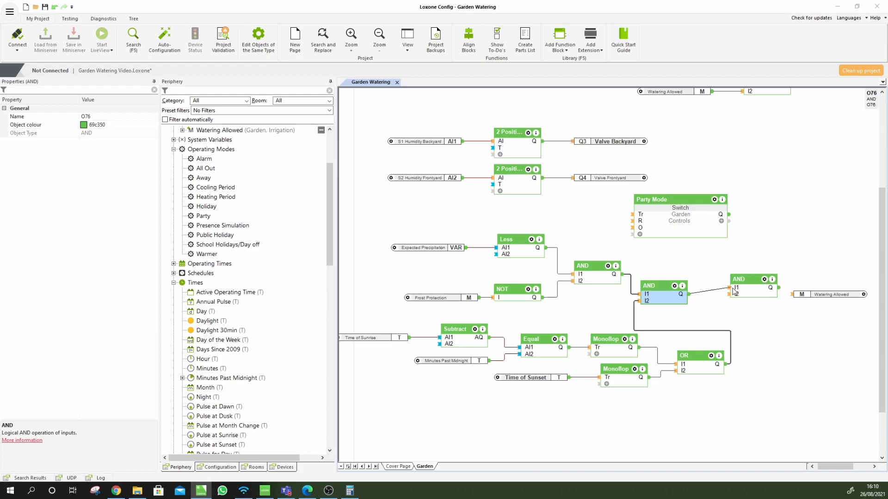
left_click_drag(697, 224, 679, 235)
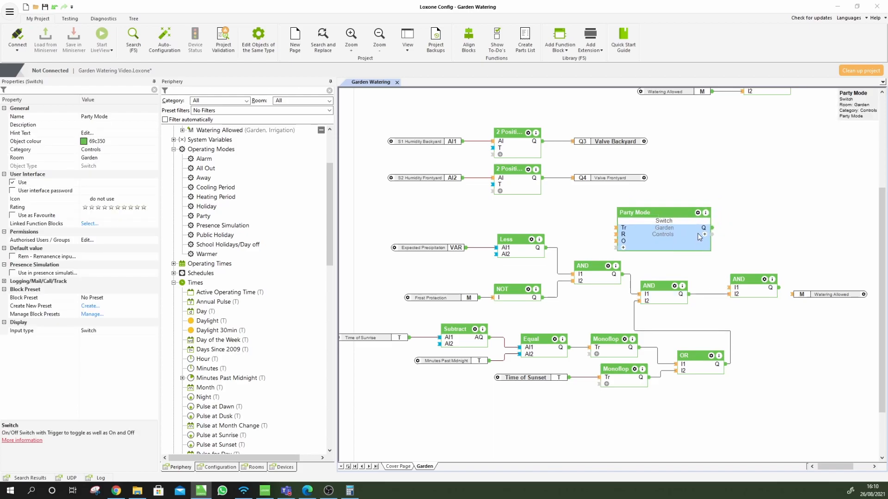
left_click_drag(712, 232, 731, 288)
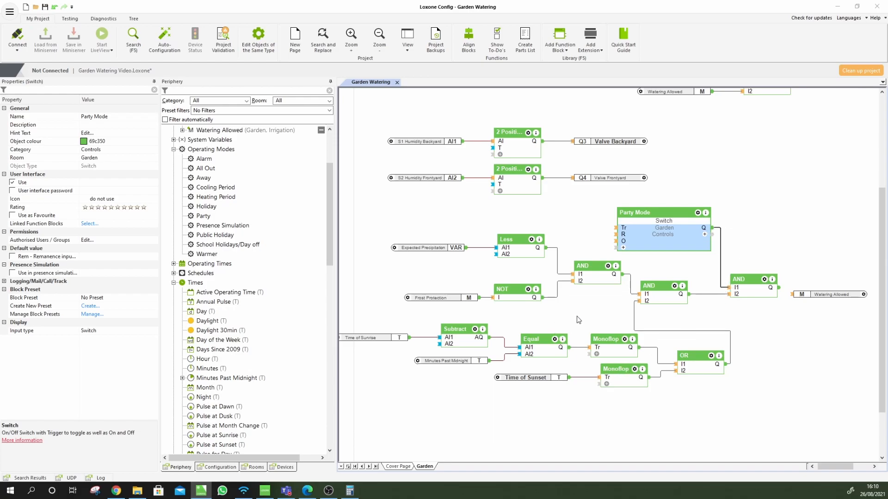
left_click(506, 296)
scroll(751, 280, "up", 2)
scroll(751, 280, "up", 1)
scroll(792, 298, "up", 1)
left_click_drag(836, 469, 843, 469)
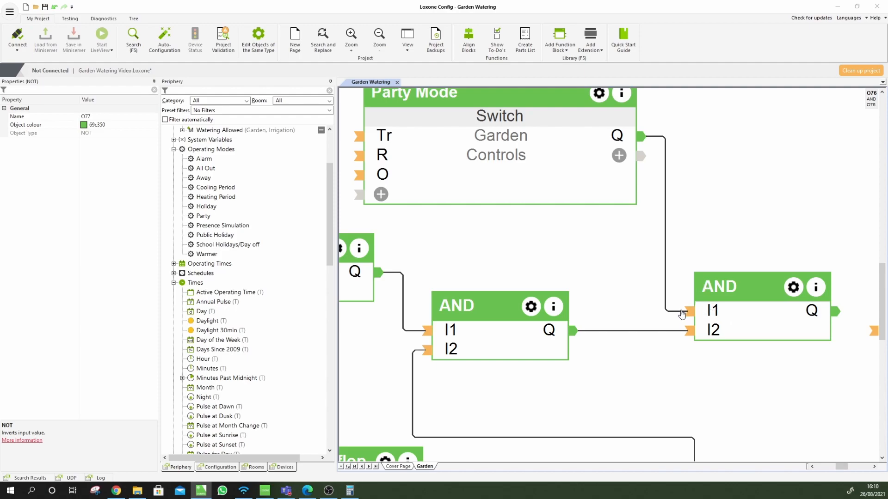
Invert the Party Mode input on the new AND and connect its output to Watering Allowed
left_click(706, 313)
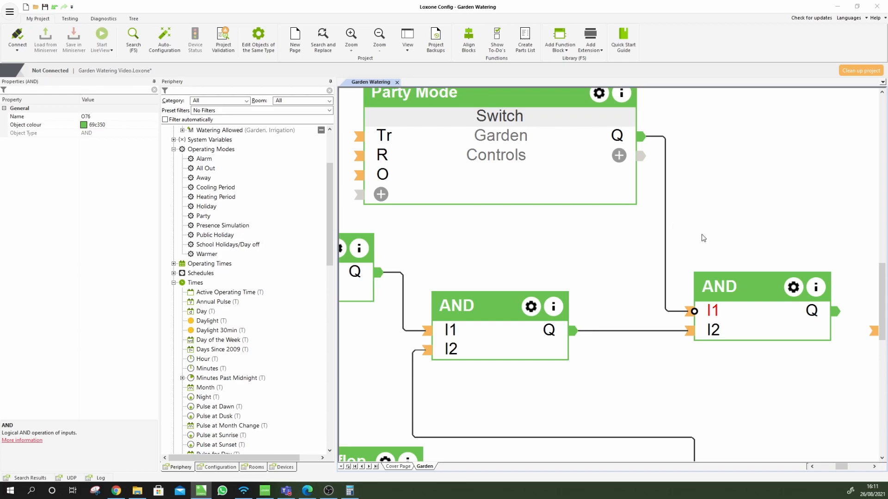
scroll(717, 269, "down", 5)
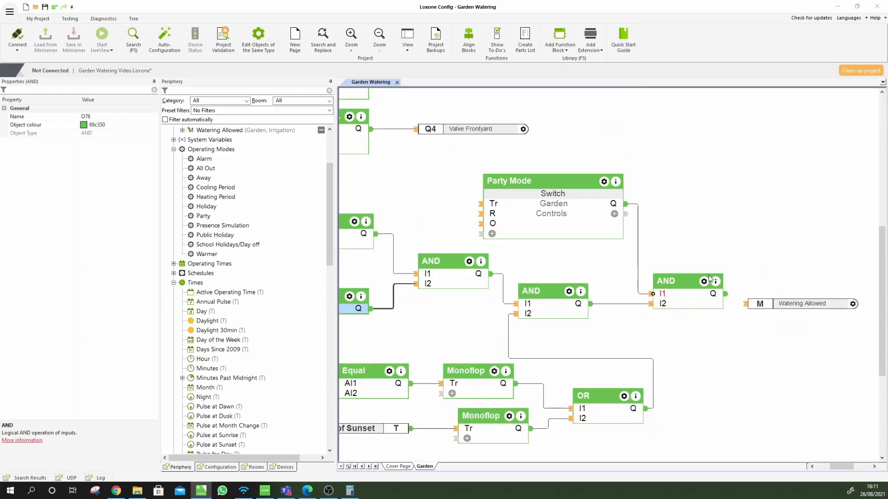
left_click_drag(762, 304, 781, 289)
left_click(736, 297)
left_click_drag(725, 294, 766, 298)
left_click(741, 311)
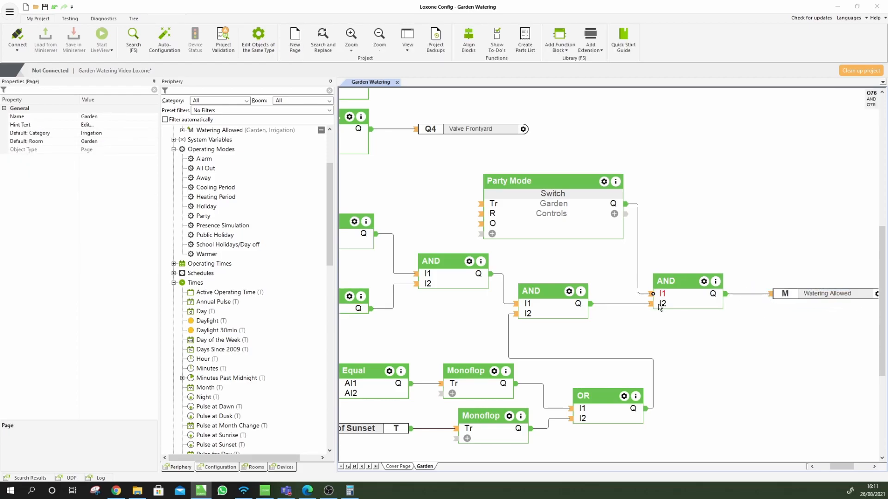
Nudge the Party Mode switch block slightly down and to the right
left_click(550, 213)
left_click(575, 268)
left_click(564, 213)
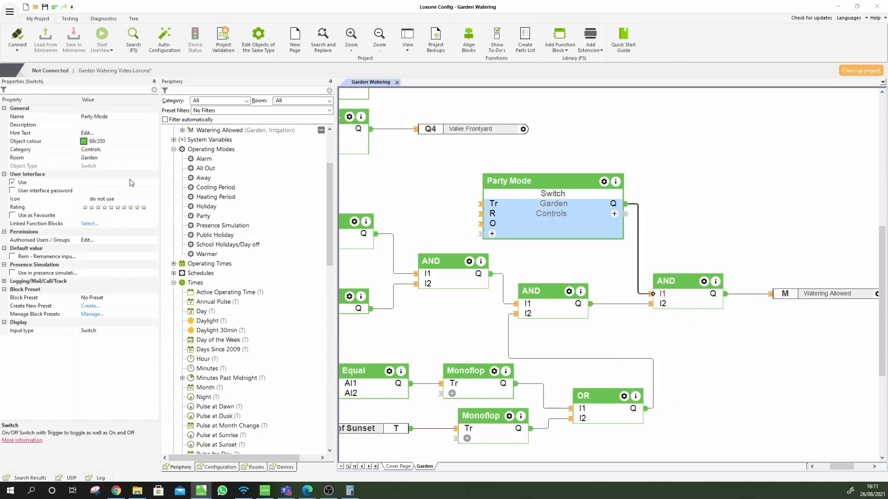
left_click_drag(543, 209, 558, 228)
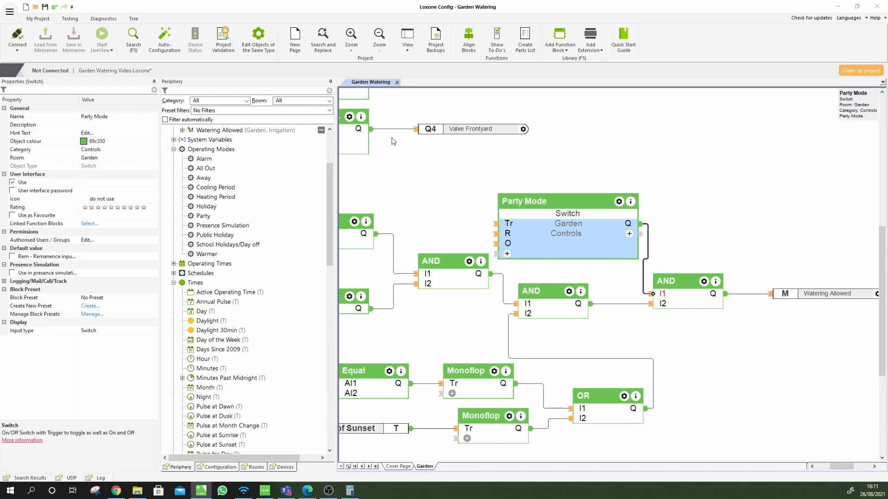
left_click(17, 47)
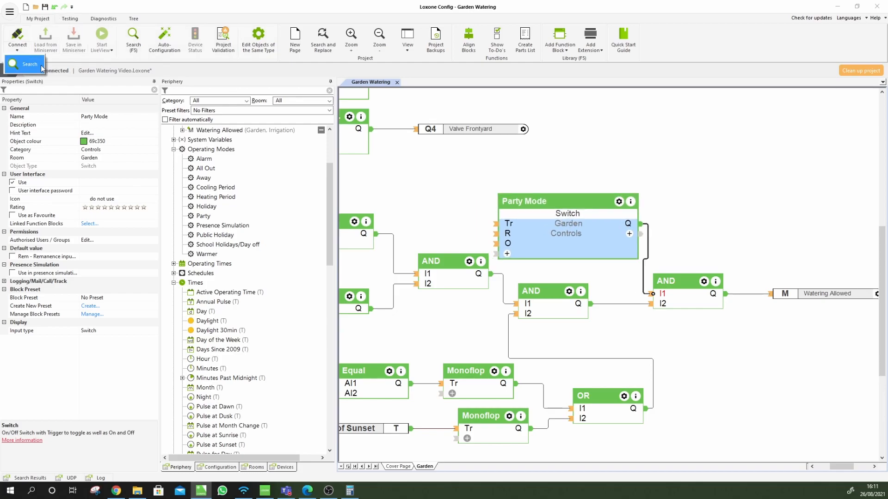
Connect to the Miniserver at 192.168.1.103 and save the program into it
left_click(422, 189)
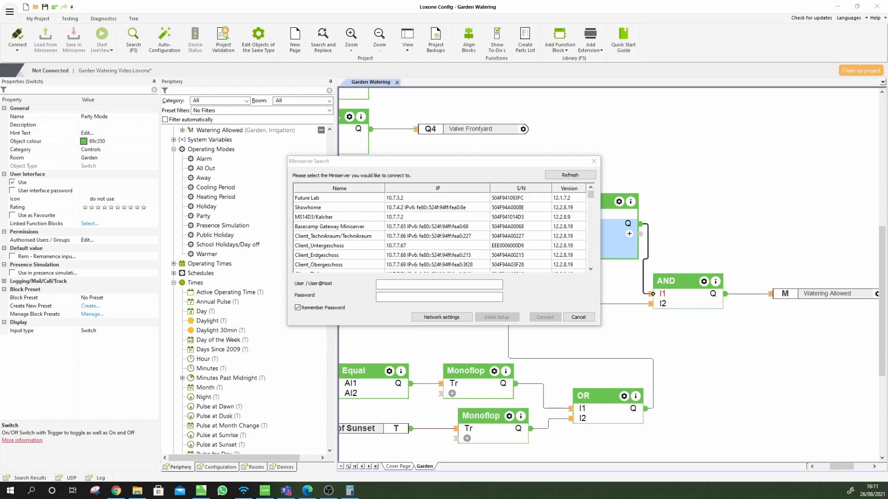
left_click(571, 176)
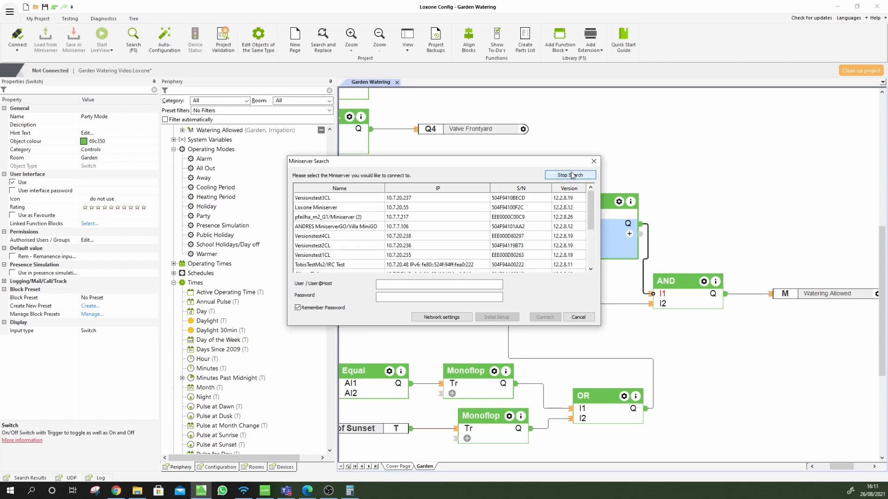
left_click(431, 188)
left_click(409, 200)
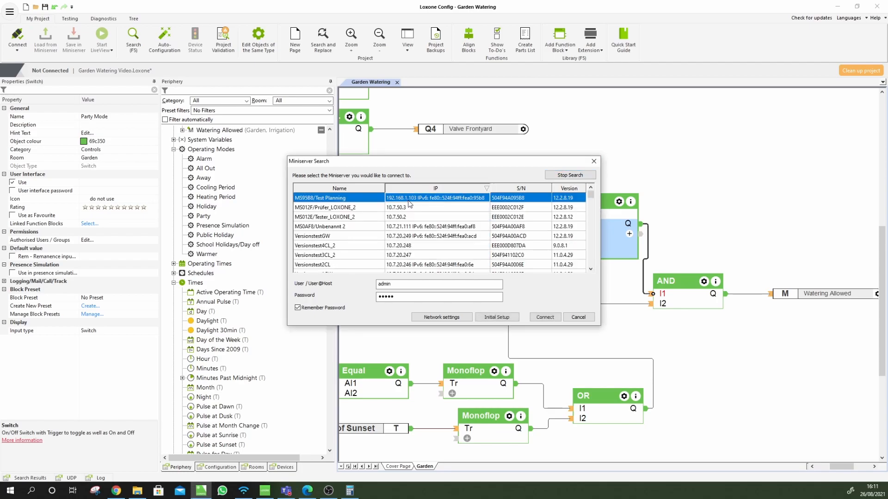
left_click(544, 317)
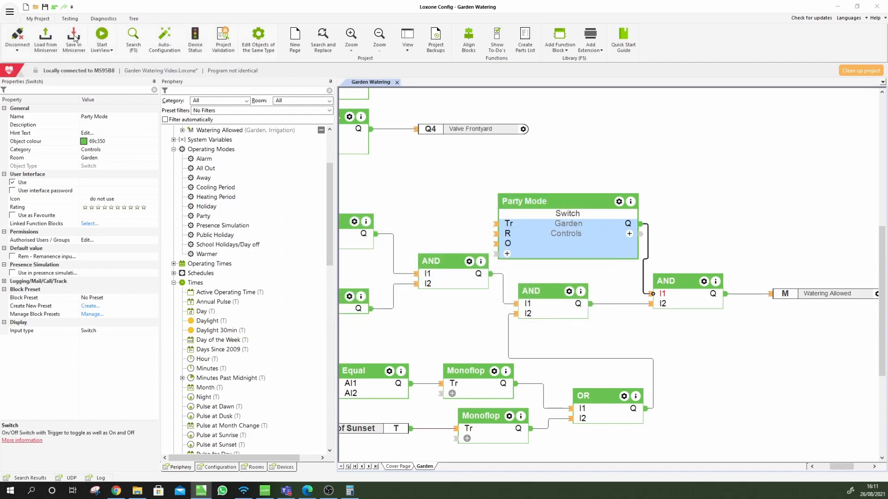
left_click(73, 36)
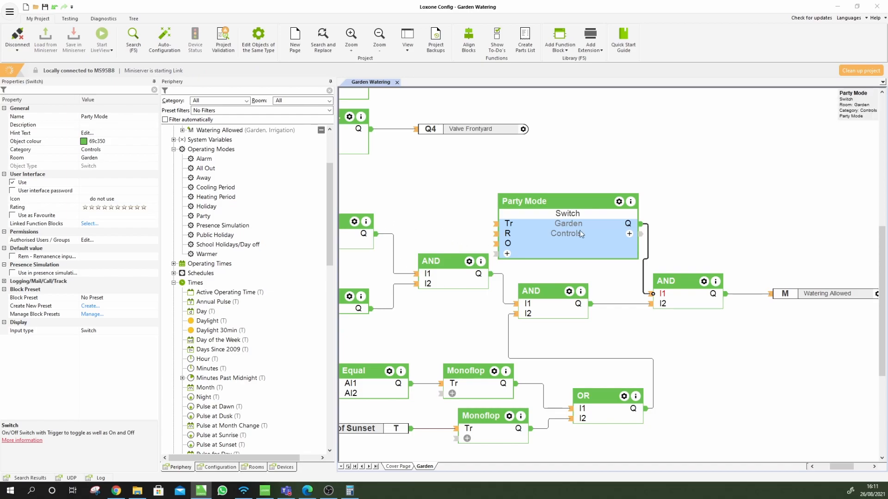
Open the Miniserver's Web Interface through its local address
left_click(70, 19)
left_click(626, 44)
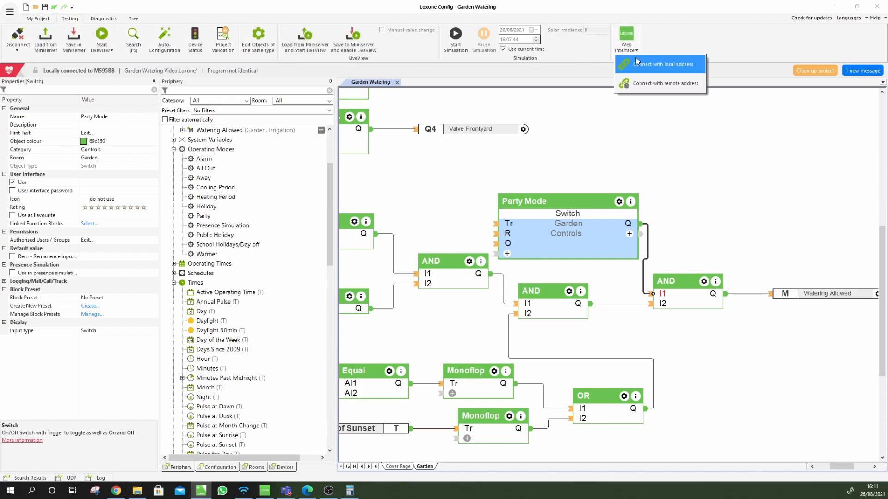
left_click(647, 65)
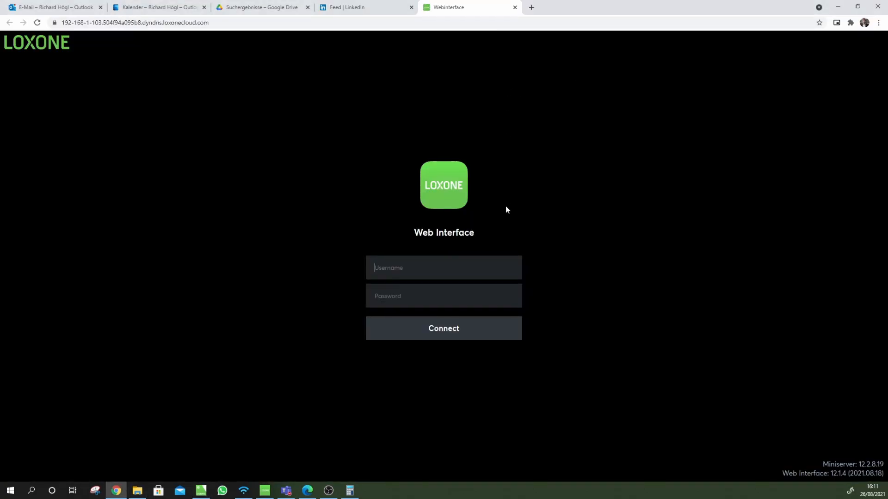
Log in to the Web Interface with the Miniserver username and password, dismissing browser popups
type("admin")
key("Tab")
type("admin")
key("Return")
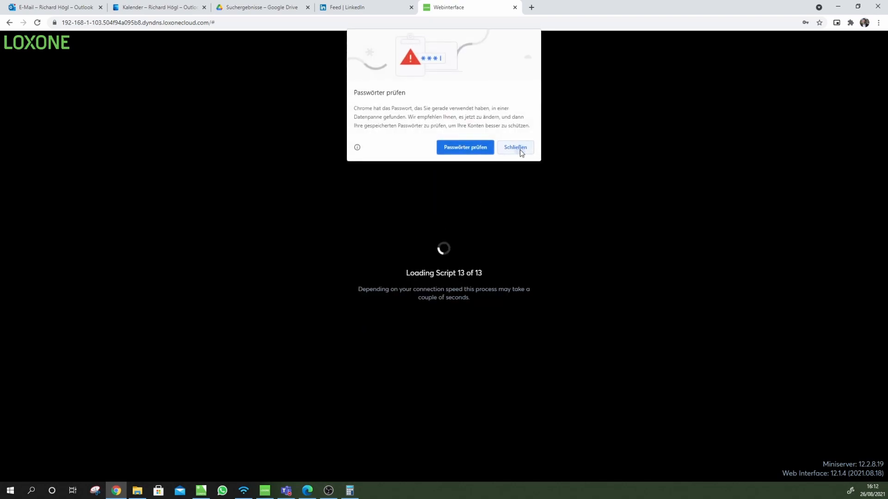
left_click(515, 147)
left_click(802, 146)
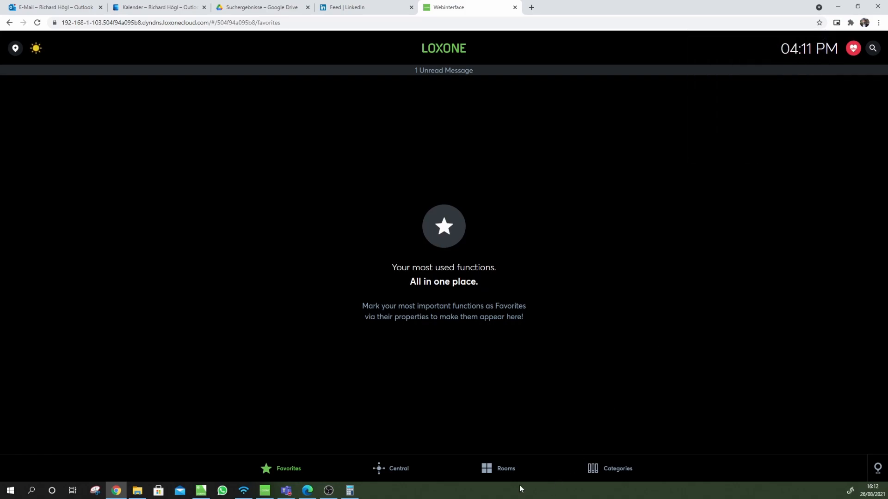
Switch Party Mode on in the Garden room and return to Loxone Config
left_click(508, 469)
left_click(329, 142)
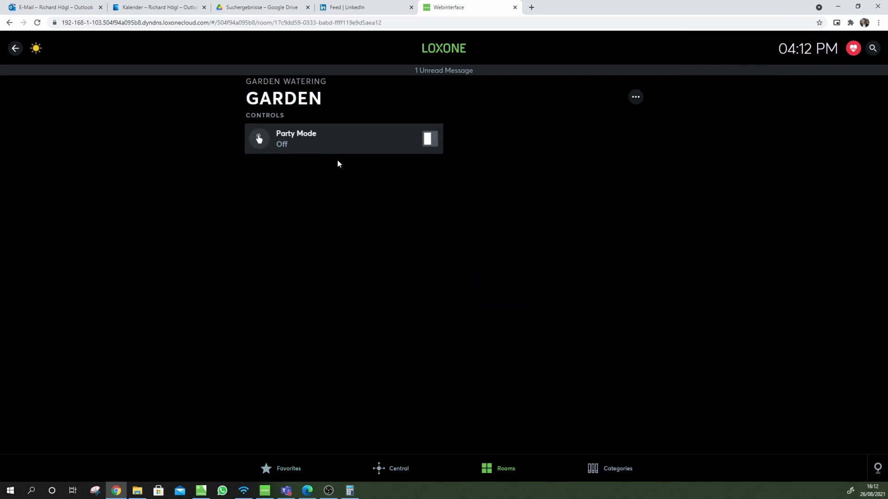
left_click(430, 141)
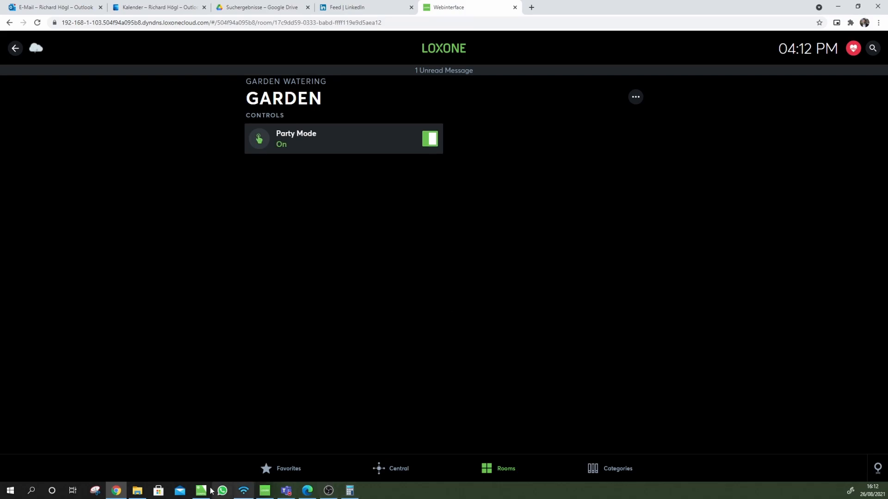
left_click(202, 491)
left_click(70, 21)
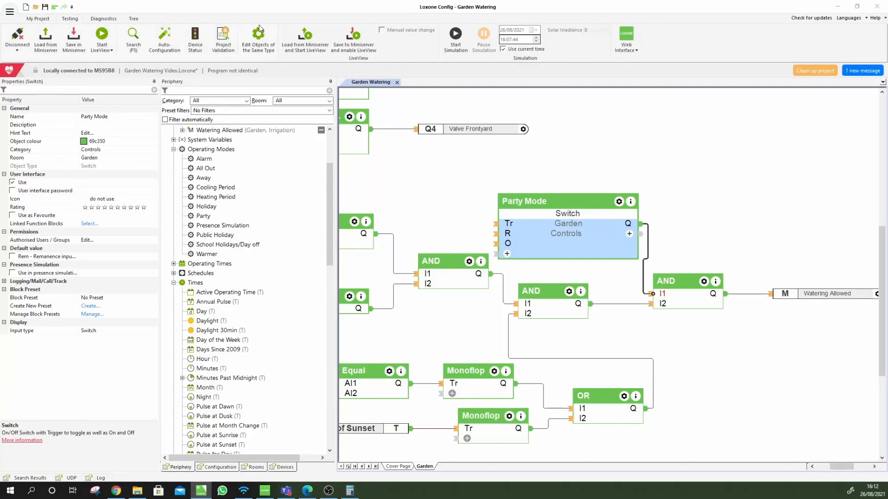
Start LiveView, nudge Party Mode up, and place a resized browser window beside Config
left_click(101, 36)
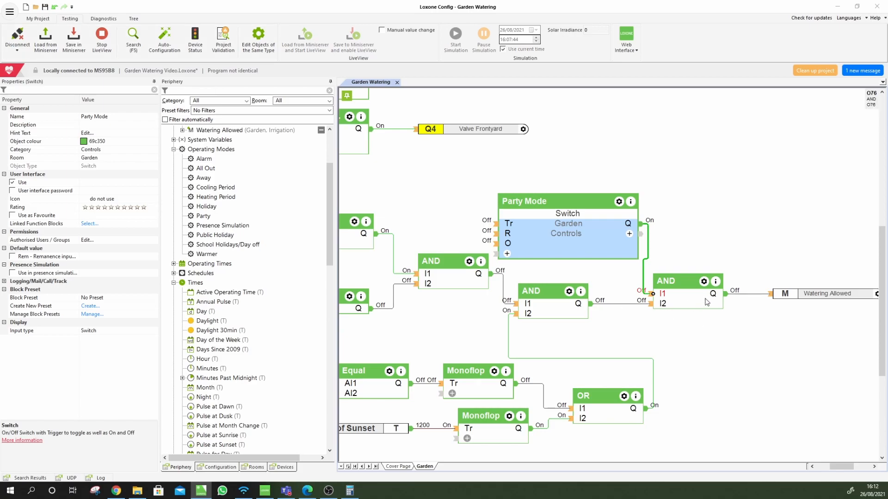
left_click_drag(602, 233, 590, 204)
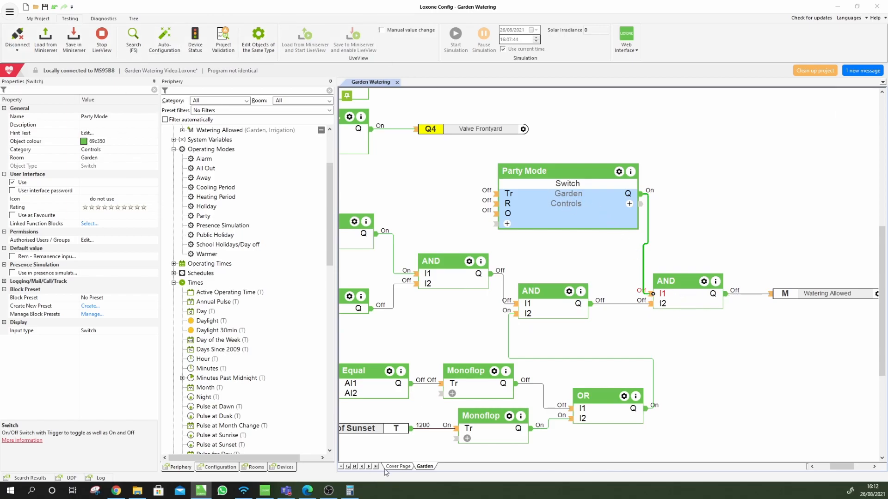
left_click(117, 491)
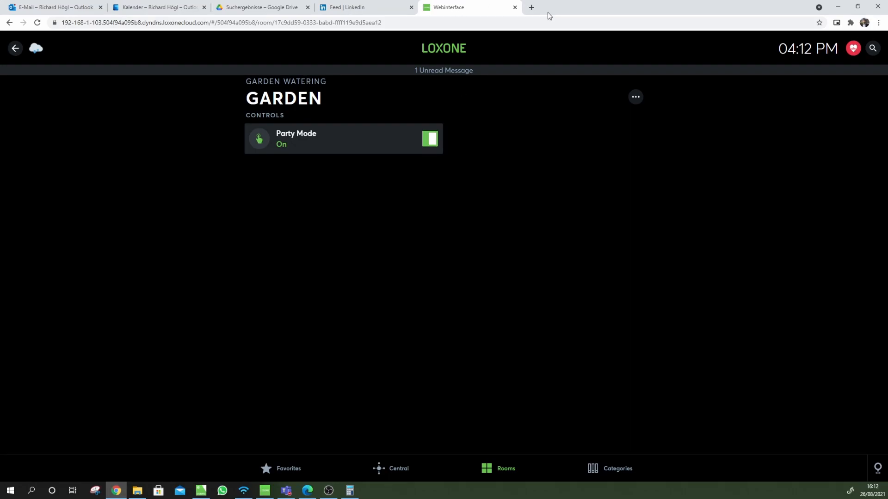
left_click_drag(567, 10, 254, 162)
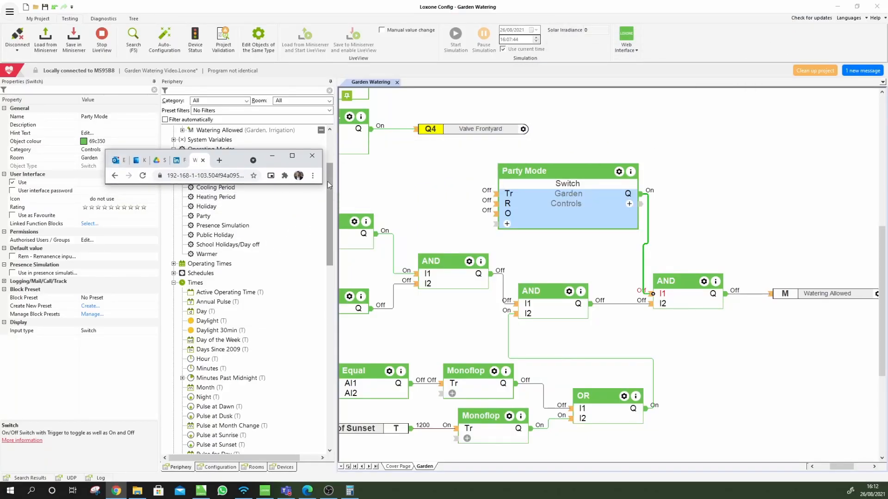
left_click_drag(320, 186, 363, 395)
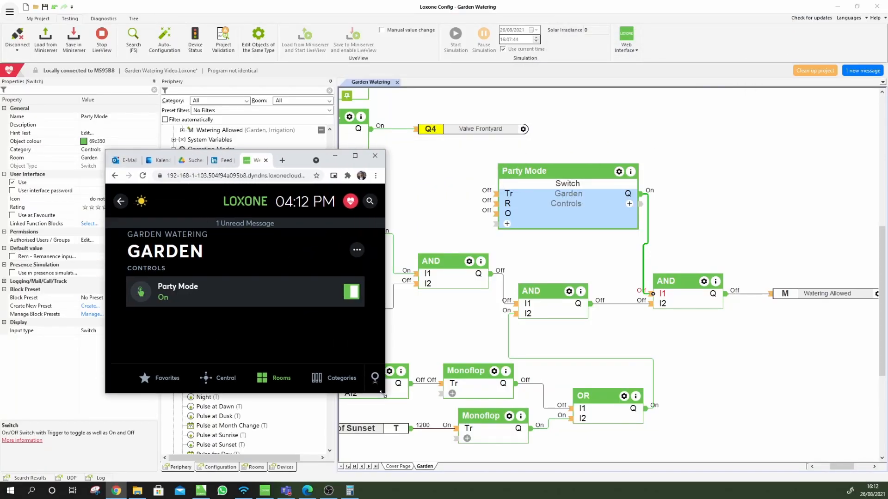
Toggle Party Mode off and on repeatedly while watching its Q output, ending off
left_click(346, 292)
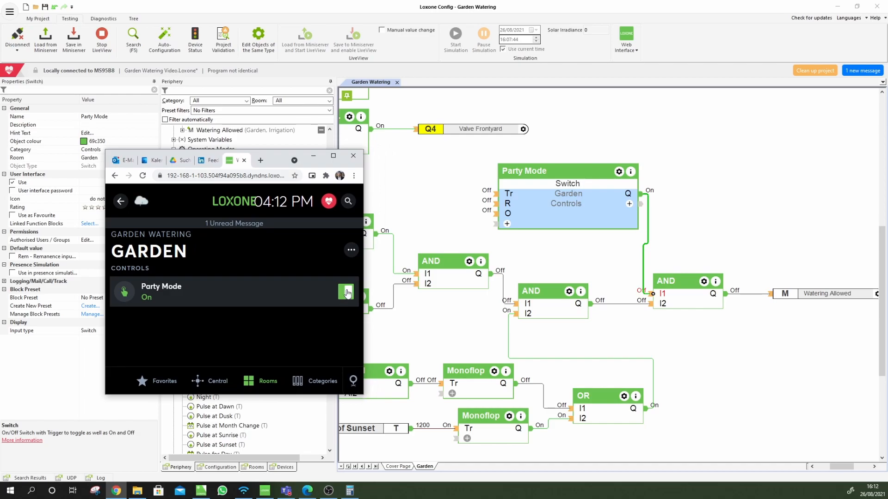
left_click(346, 292)
left_click(348, 293)
left_click(347, 293)
left_click(346, 292)
left_click(346, 295)
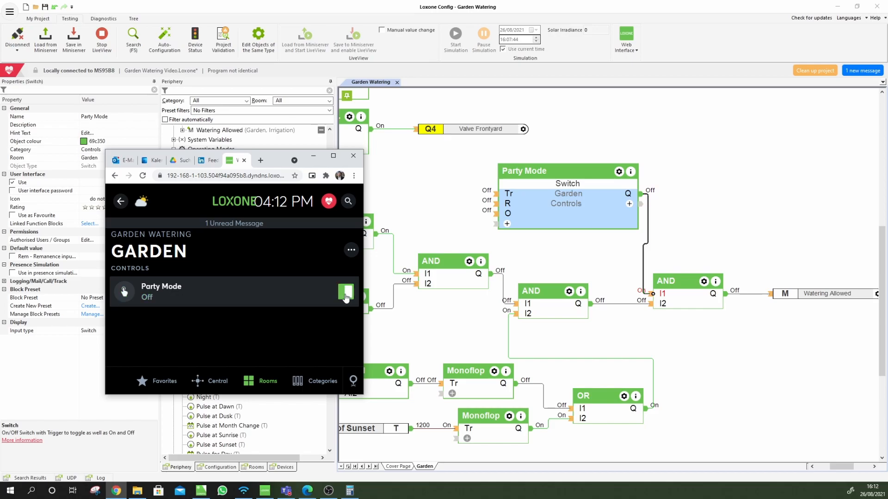
left_click(347, 296)
Maximize the browser, clear the Garden page selection, and bring up the Config Examples PDF
left_click(334, 156)
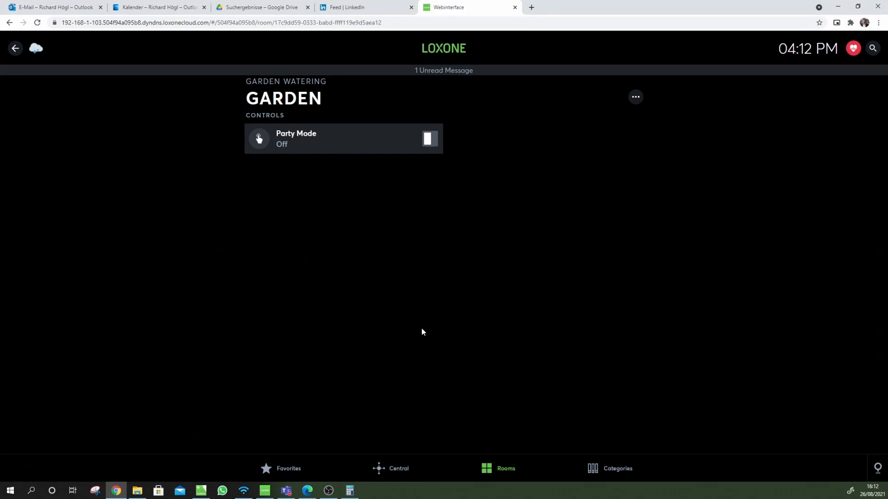
left_click(201, 490)
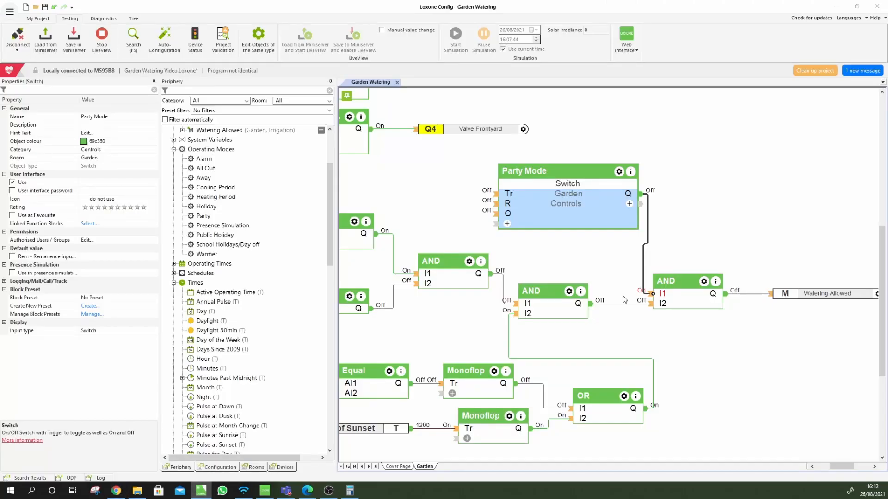
left_click(755, 343)
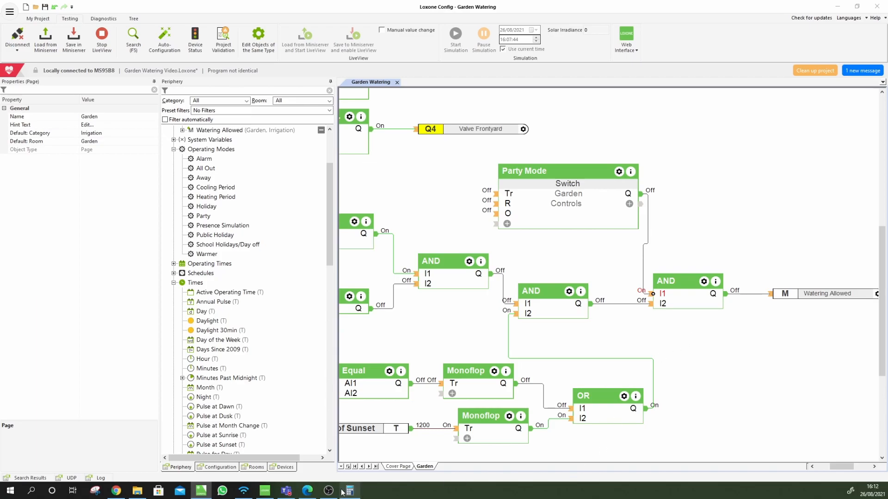
left_click(308, 490)
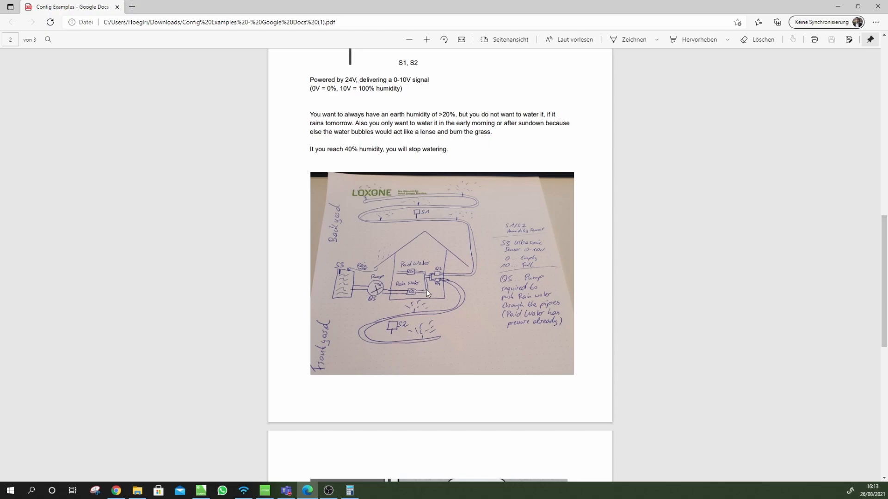
Zoom in on the hand-drawn irrigation sketch PDF and back out, then minimize Edge
scroll(426, 290, "up", 8, "ctrl")
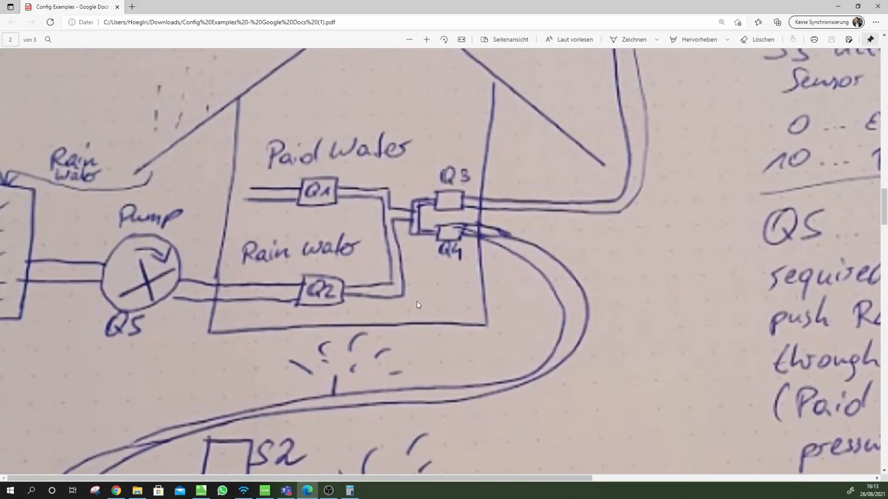
scroll(364, 292, "down", 6, "ctrl")
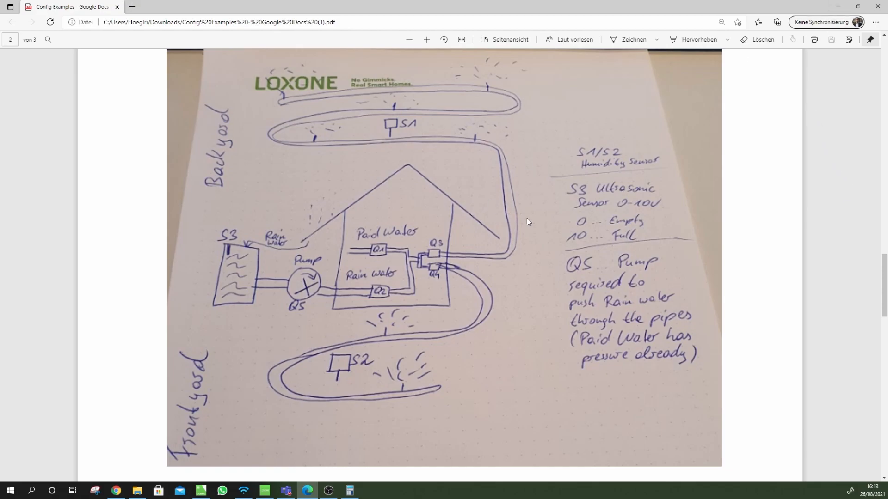
left_click(838, 6)
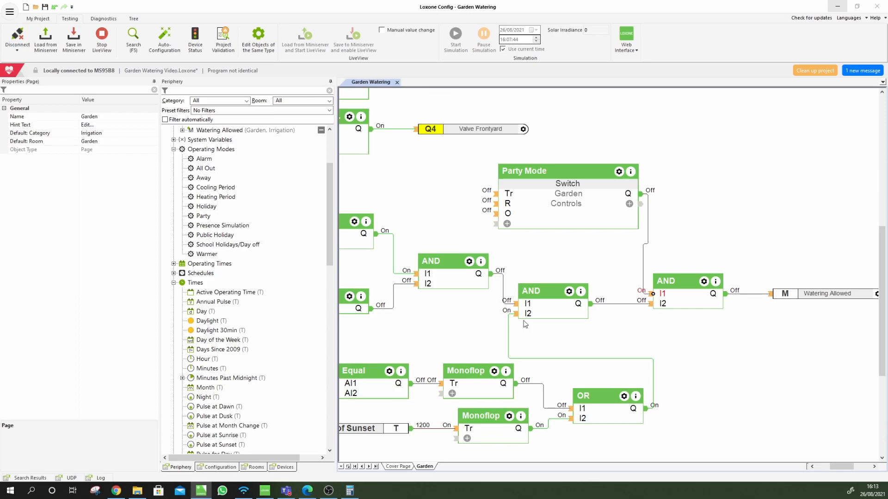
Check the Compressor Frost Protection output (Q6) under Digital Outputs, then bring the sketch back
scroll(238, 306, "down", 20)
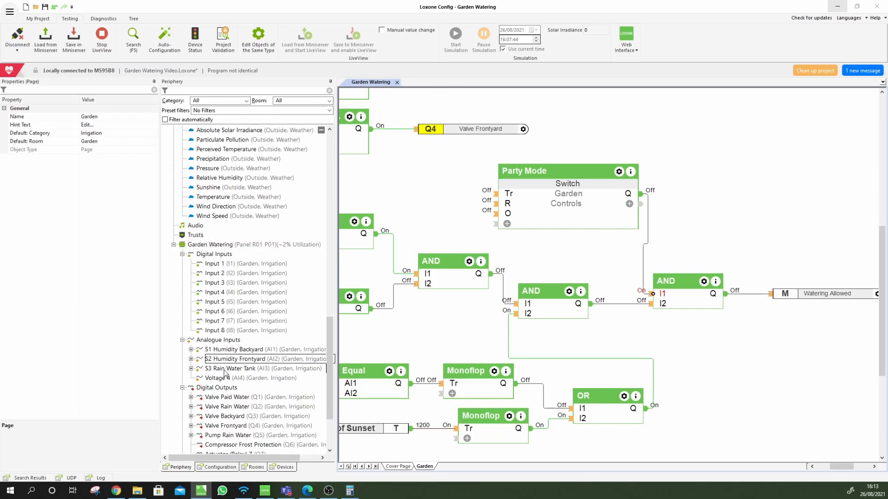
left_click(229, 361)
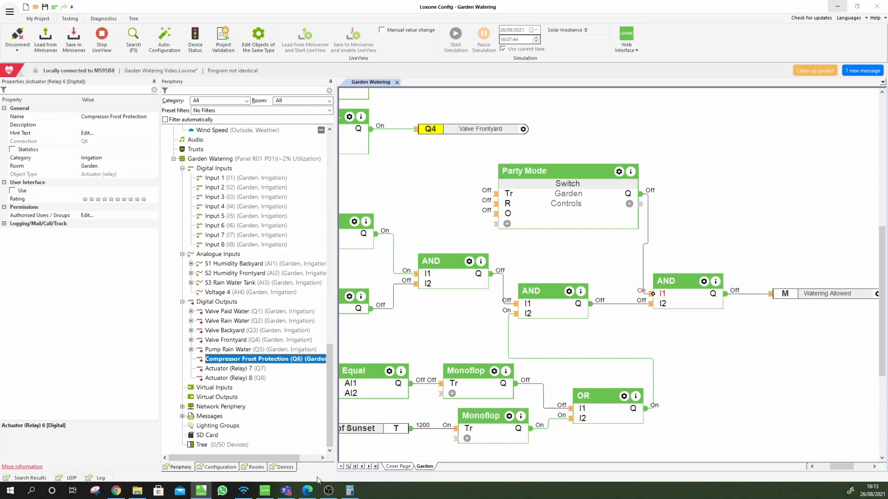
left_click(313, 494)
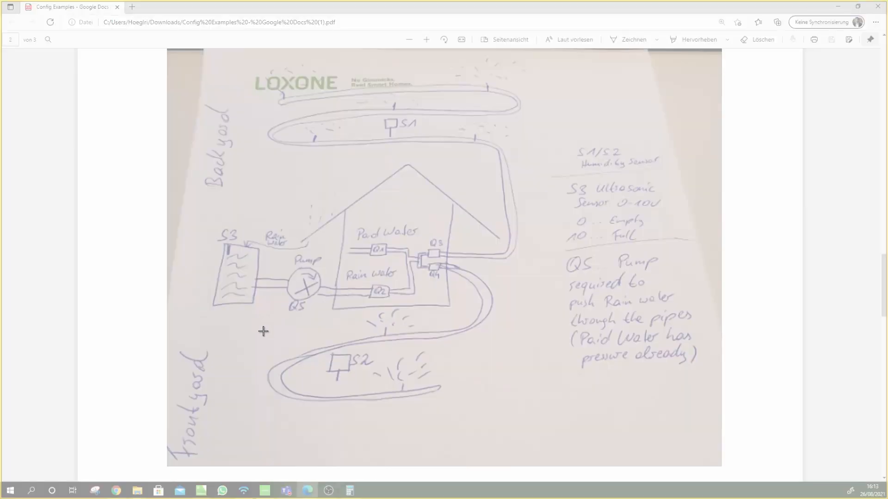
Snip the house section of the sketch and mark the Q2, Q4 and Q3 pipe routes with red arrows
left_click_drag(291, 355, 508, 129)
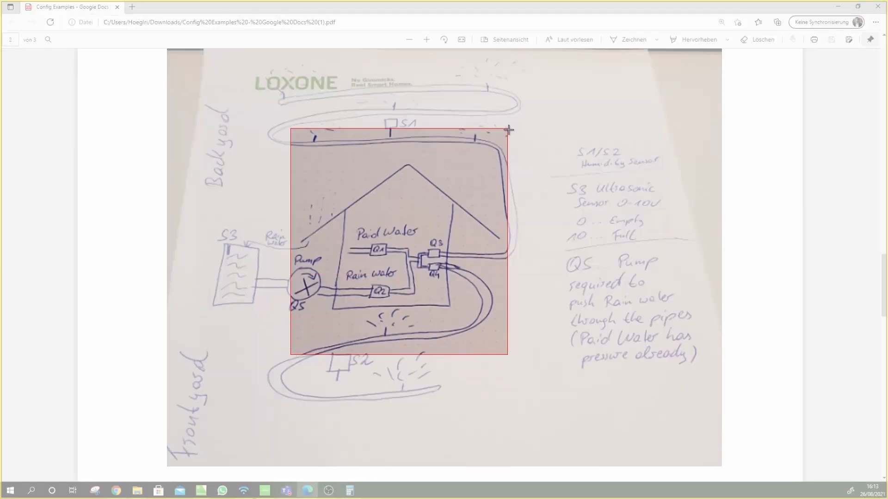
left_click_drag(415, 286, 435, 315)
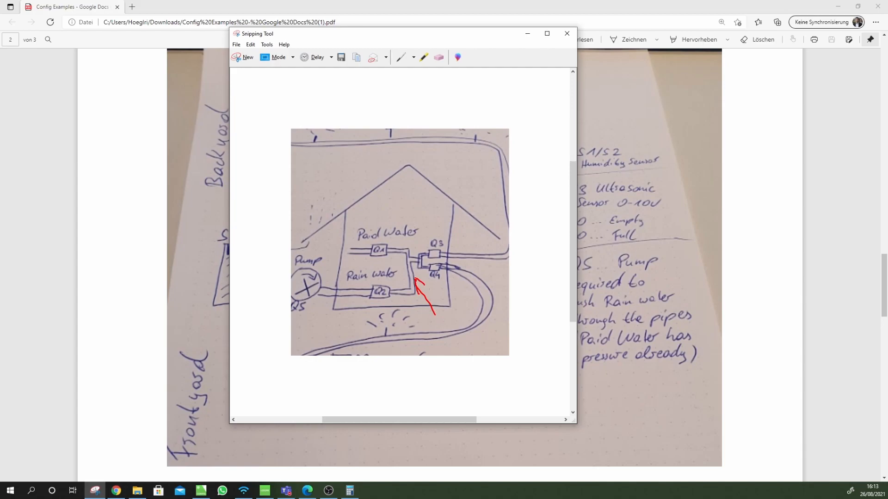
left_click_drag(428, 266, 481, 283)
left_click_drag(435, 256, 486, 253)
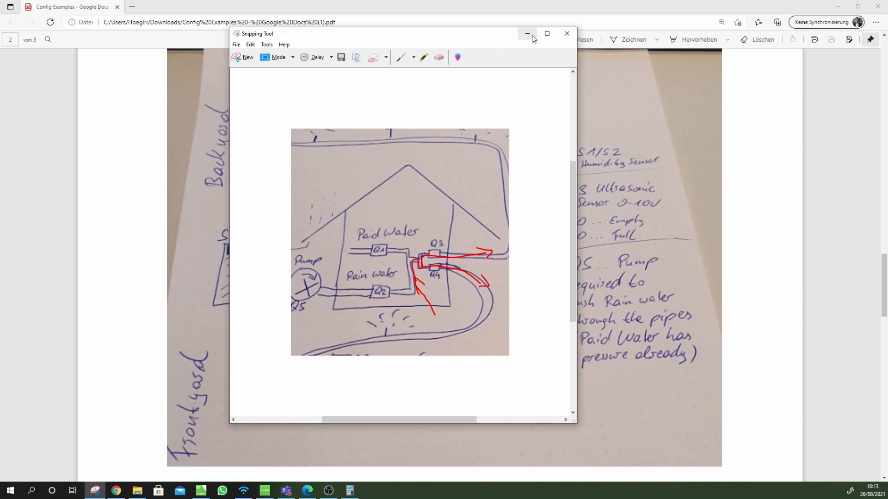
left_click(567, 33)
left_click(846, 7)
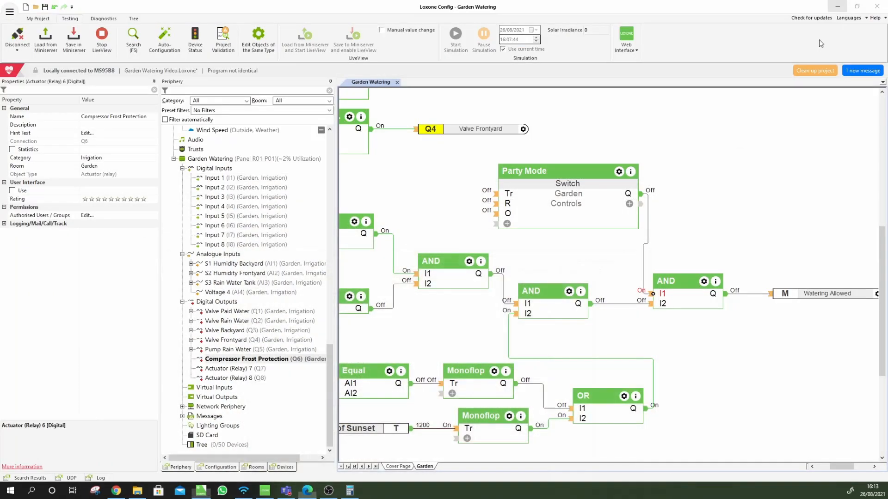
Place the Compressor Frost Protection output Q6 on the Garden page beside the Threshold block
scroll(701, 370, "down", 5)
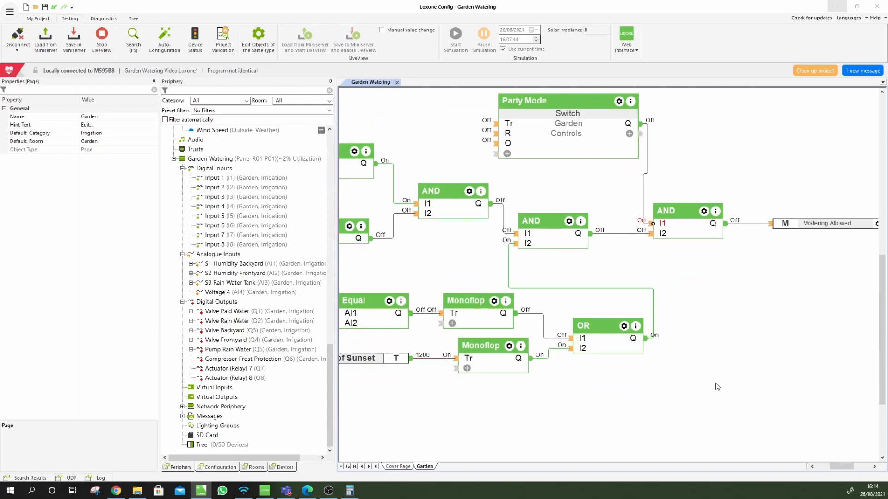
left_click_drag(841, 467, 835, 467)
left_click_drag(533, 397, 529, 365)
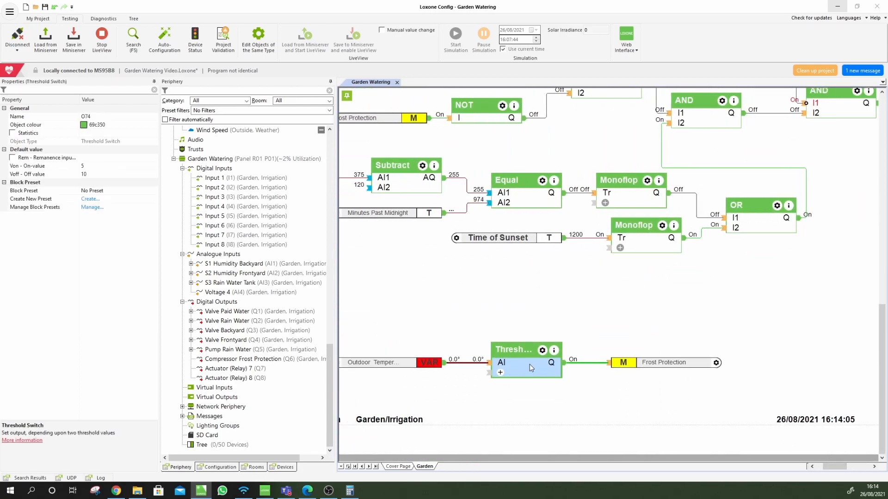
left_click(657, 369)
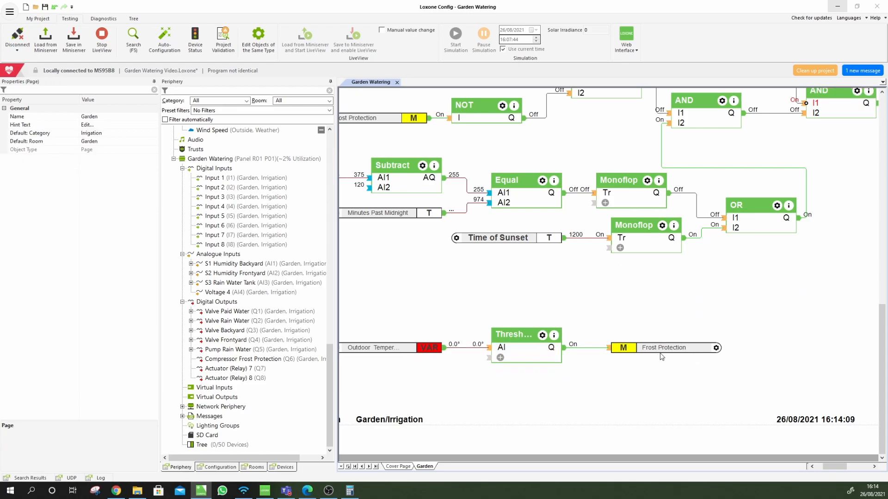
left_click_drag(235, 364, 668, 372)
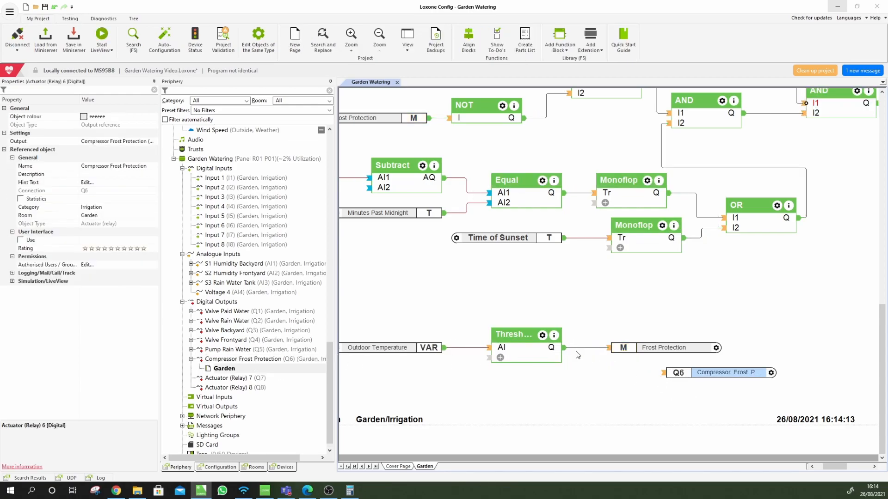
Wire the Threshold block's Q output to Q6 and tidy the Frost Protection flag and Q6 positions
left_click_drag(667, 353, 672, 338)
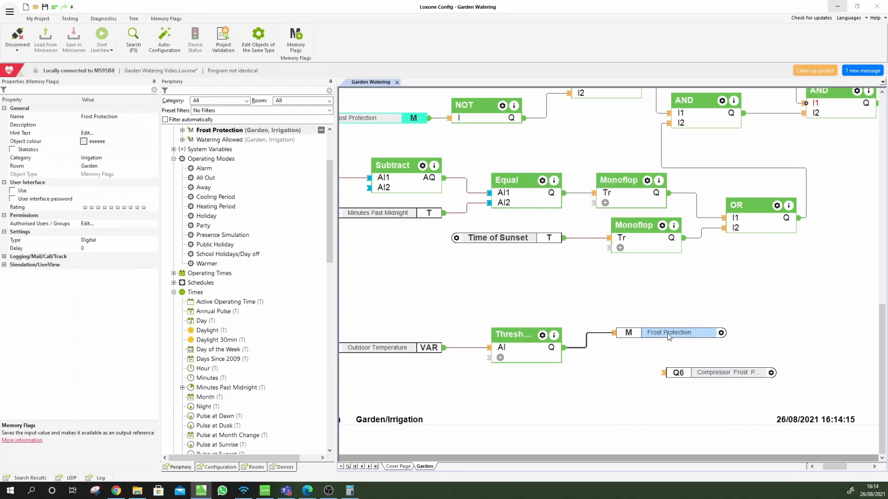
left_click_drag(568, 354, 654, 351)
left_click(672, 356)
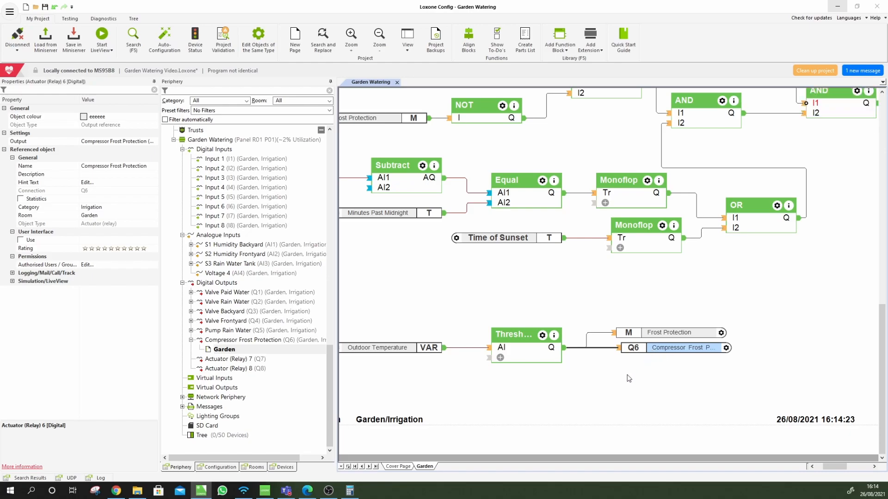
mouse_move(661, 337)
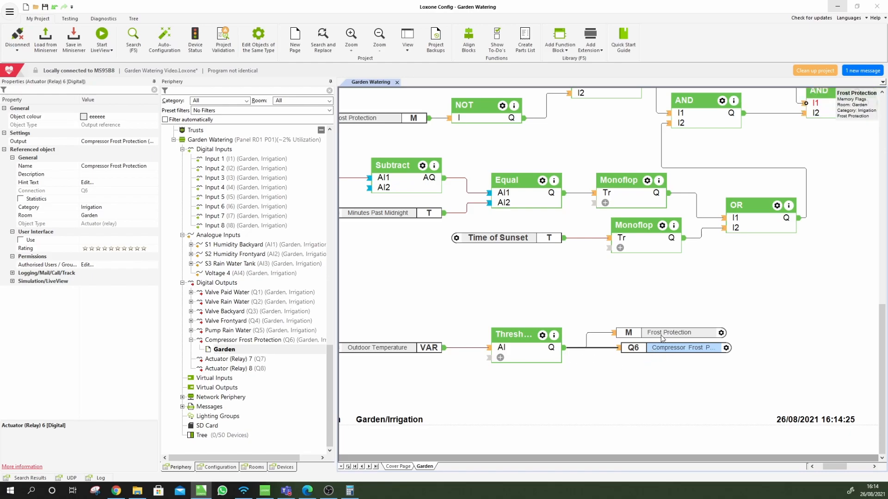
left_click_drag(657, 352, 662, 368)
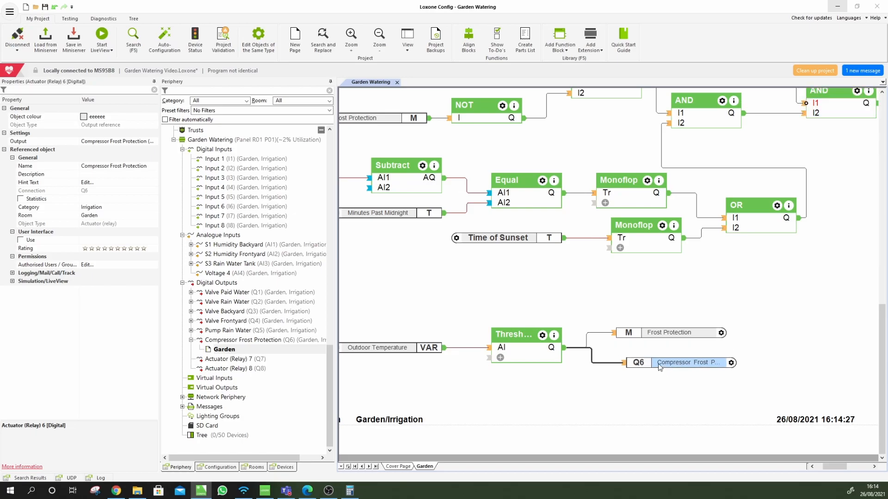
Add a Frost Protection flag reference feeding Valve Rain Water Q2
left_click(657, 333)
scroll(648, 354, "up", 3)
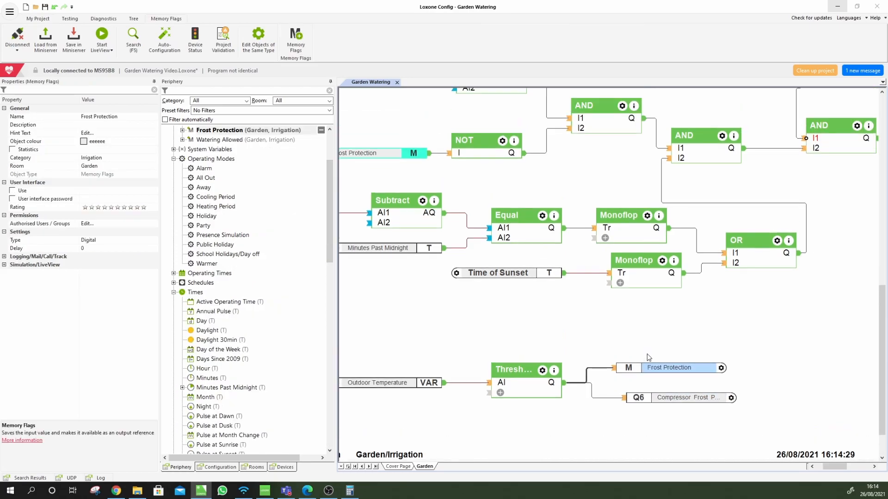
scroll(647, 354, "up", 5)
scroll(700, 354, "down", 8)
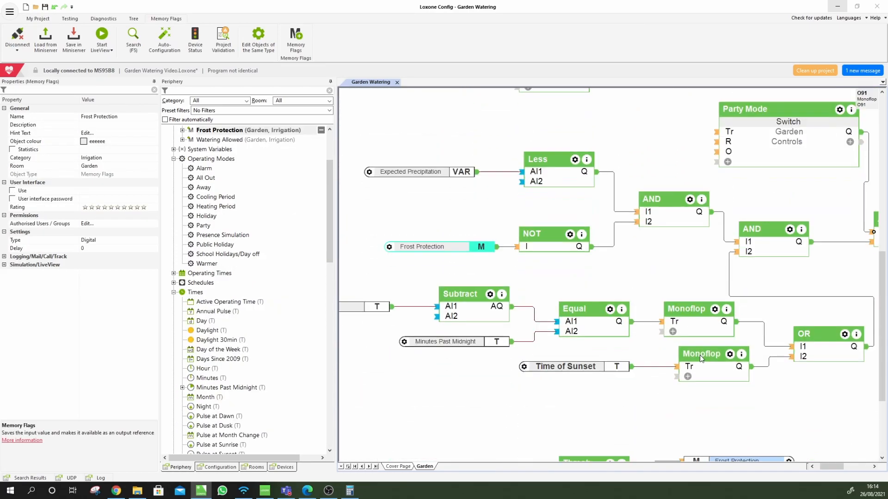
scroll(742, 366, "down", 2)
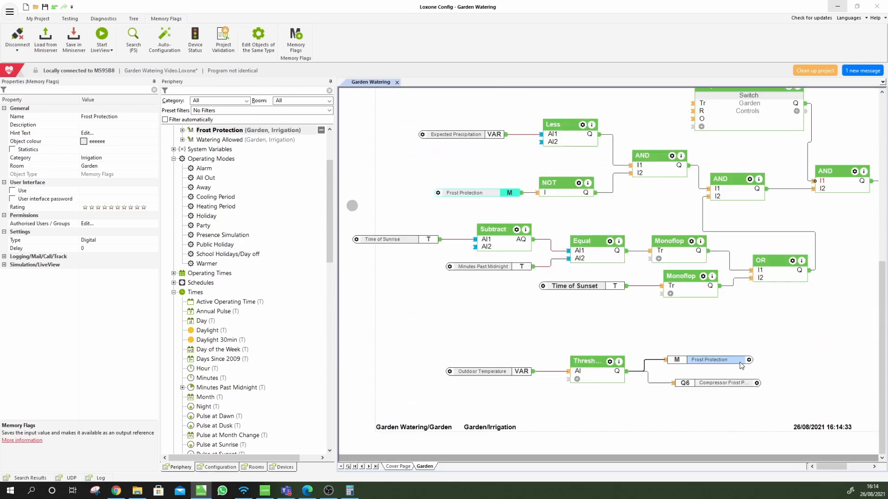
scroll(757, 337, "up", 5)
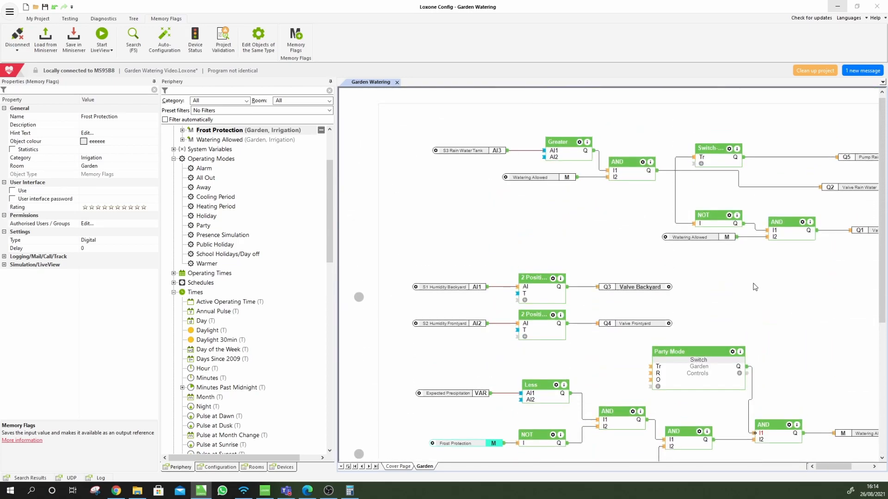
left_click_drag(828, 466, 842, 458)
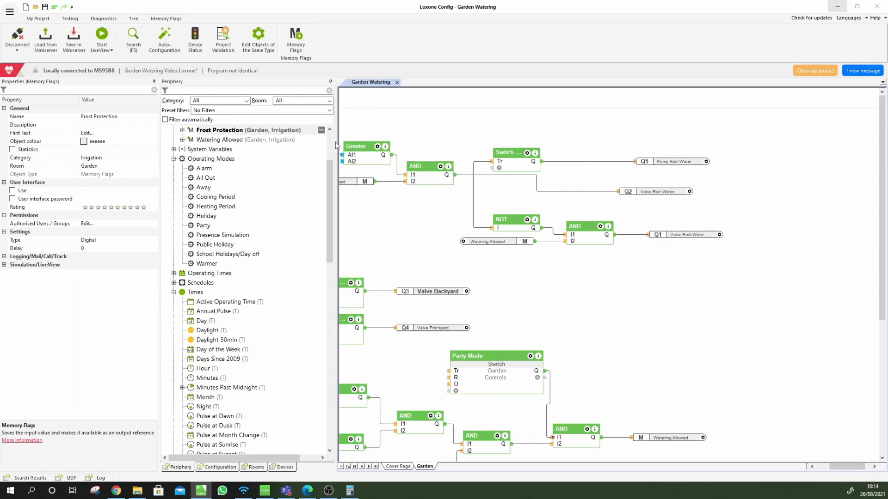
left_click_drag(240, 136, 620, 191)
left_click(605, 122)
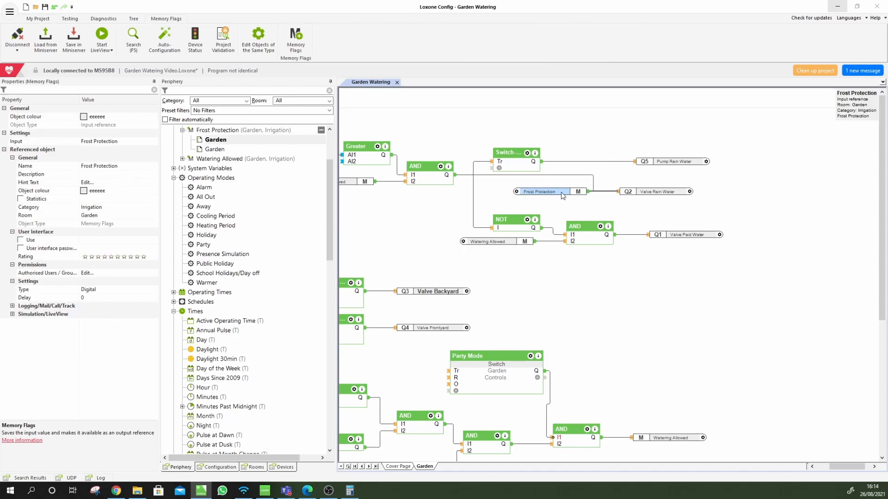
Add a second Frost Protection reference feeding Valve Paid Water Q1 and arrange the blocks
left_click_drag(212, 131, 585, 259)
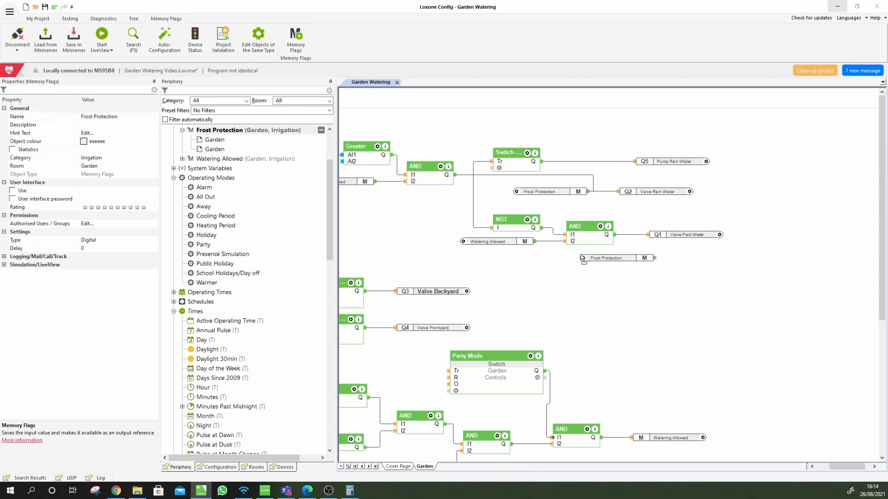
mouse_move(655, 258)
left_mouse_down()
mouse_move(650, 236)
mouse_move(655, 258)
left_mouse_up()
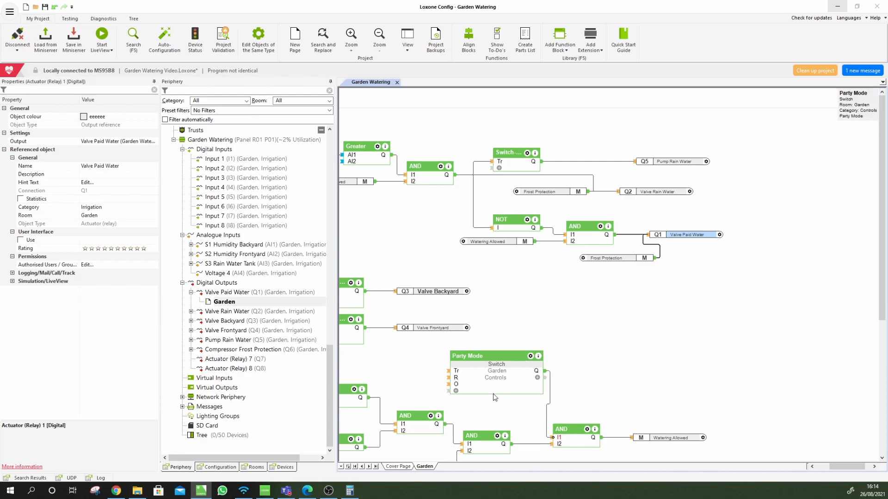
left_click(684, 438)
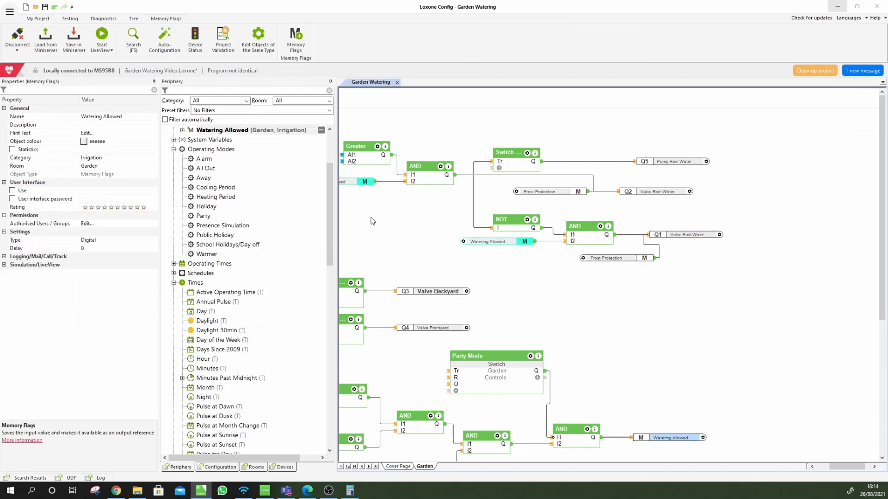
left_click_drag(701, 237, 738, 240)
mouse_move(641, 259)
left_mouse_down()
mouse_move(663, 241)
mouse_move(641, 262)
left_mouse_up()
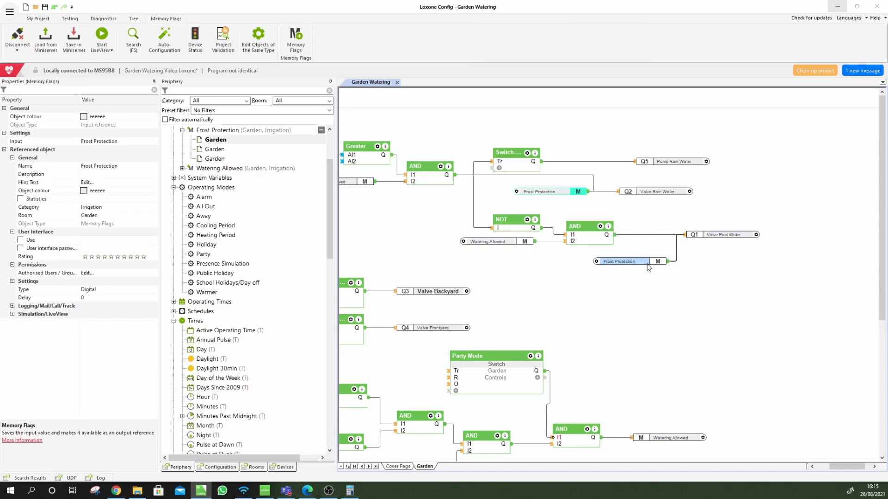
left_click(592, 238)
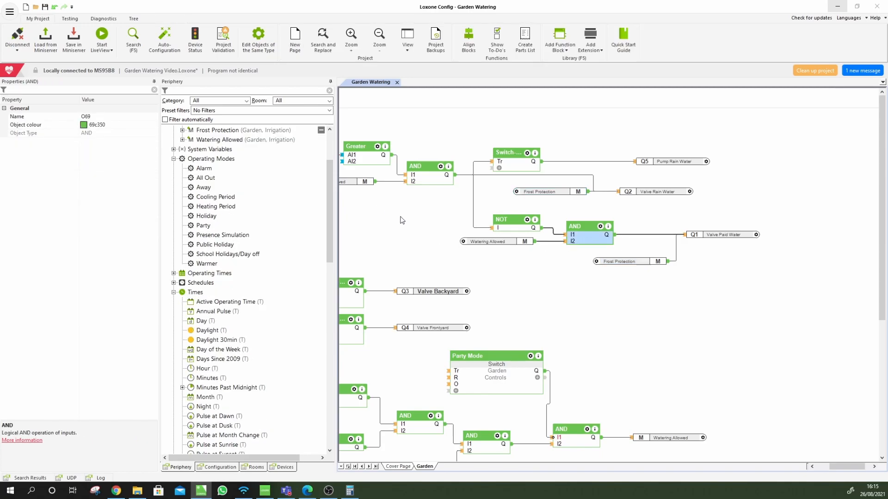
left_click(647, 262)
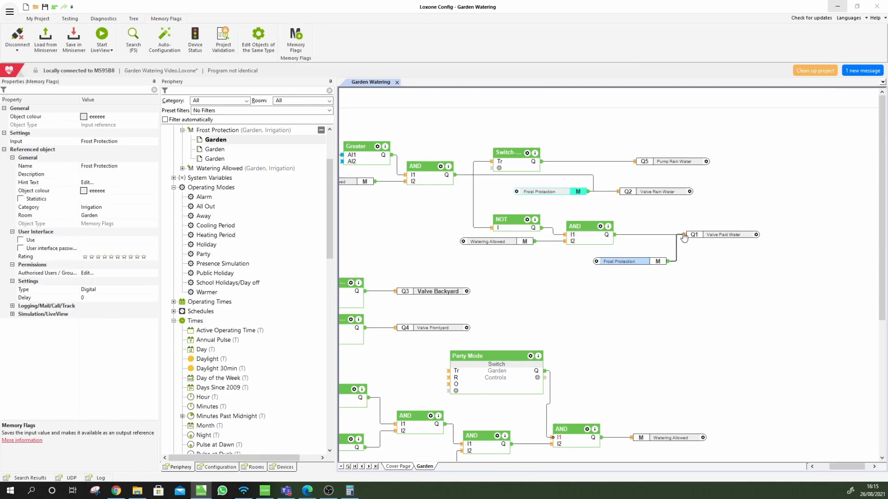
left_click(722, 236)
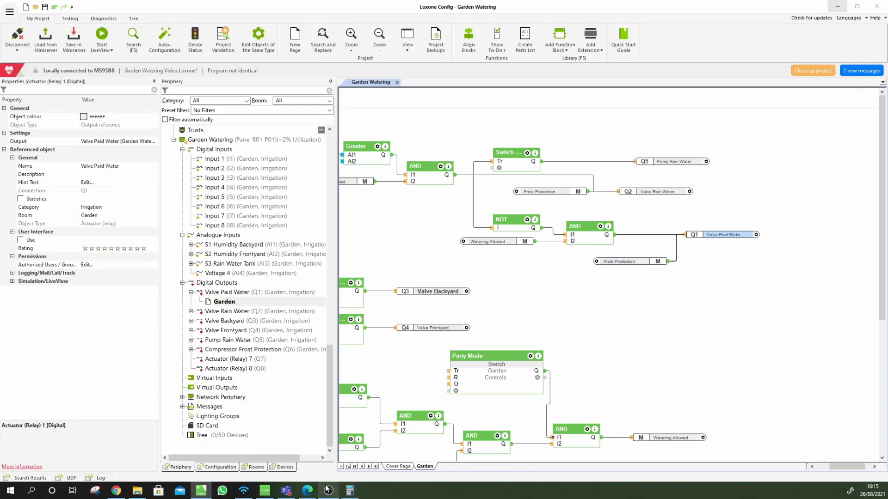
Glance at the sketch PDF and the web interface's Garden room, then return to Config
left_click(307, 490)
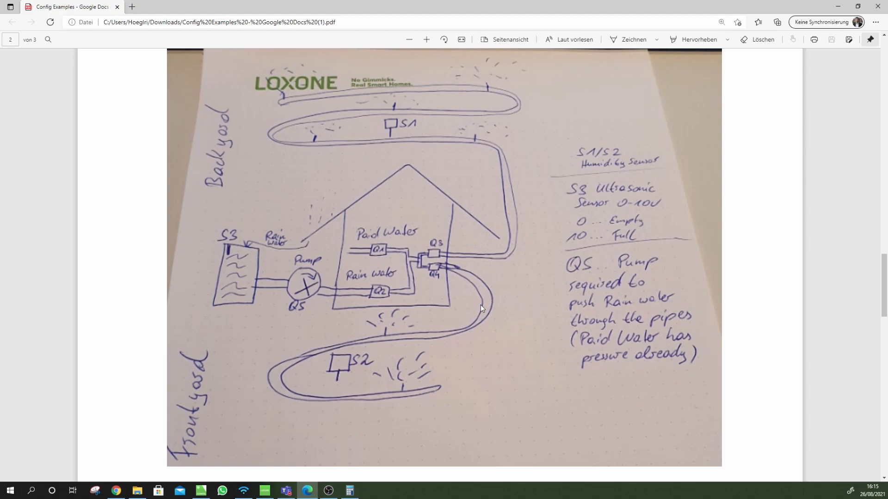
left_click(843, 11)
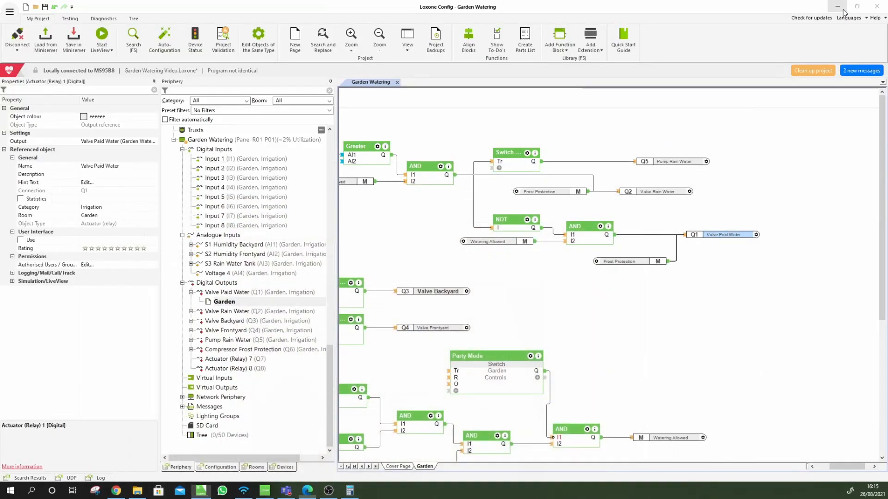
left_click(638, 332)
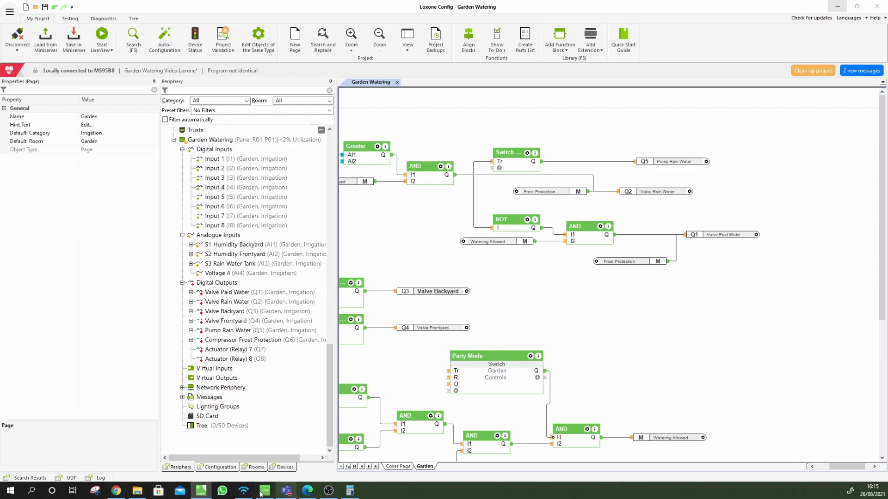
left_click(116, 491)
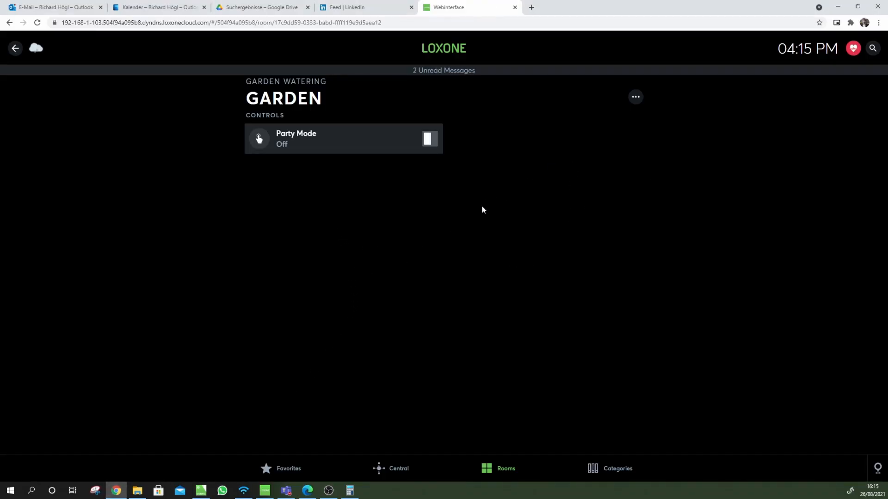
left_click(201, 490)
Move the Pump Rain Water Q5 and Valve Rain Water Q2 outputs right to line up
left_click_drag(670, 162, 687, 161)
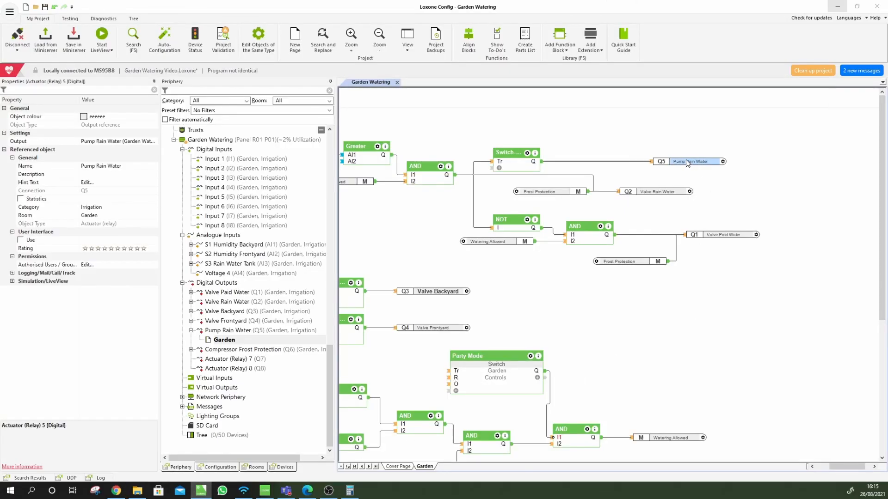
left_click(747, 180)
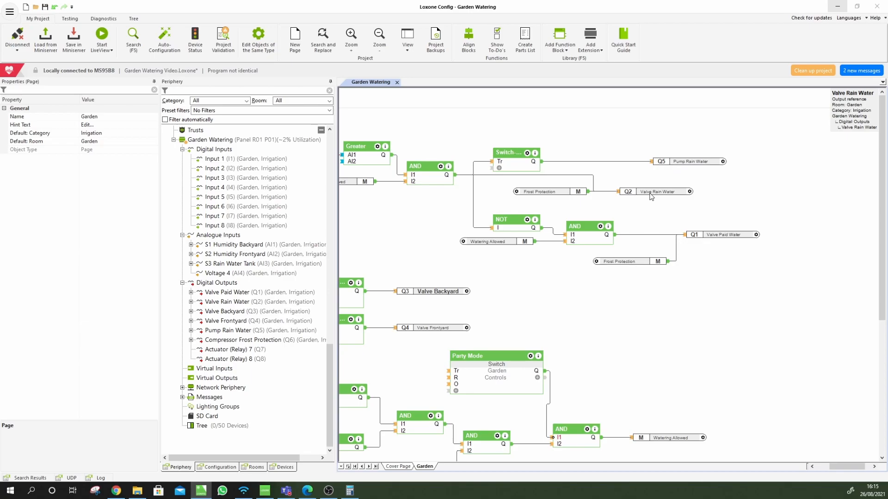
left_click_drag(649, 195, 686, 196)
left_click(673, 209)
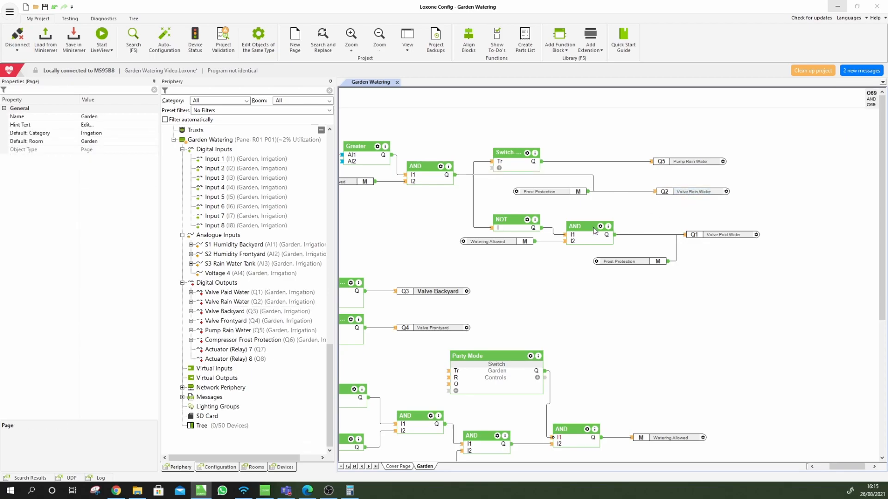
Place a Virtual Status block from the function search and name it 'Valve Backyard'
type("switch")
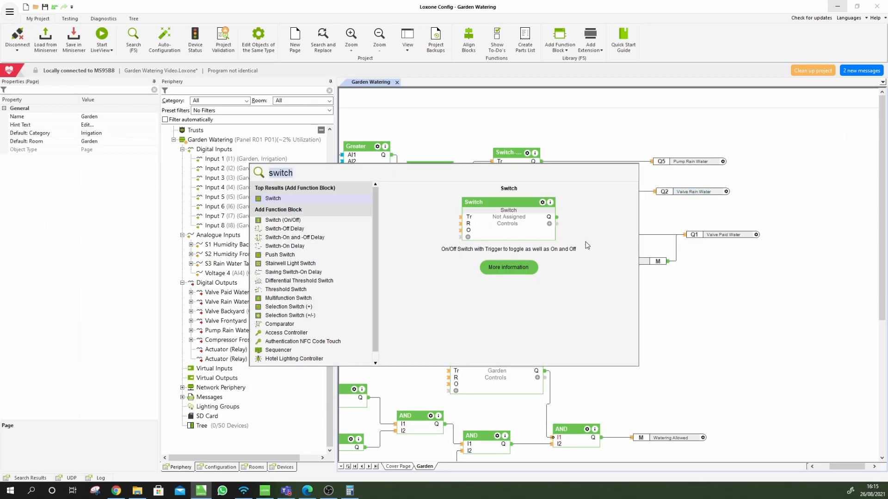
type("virta")
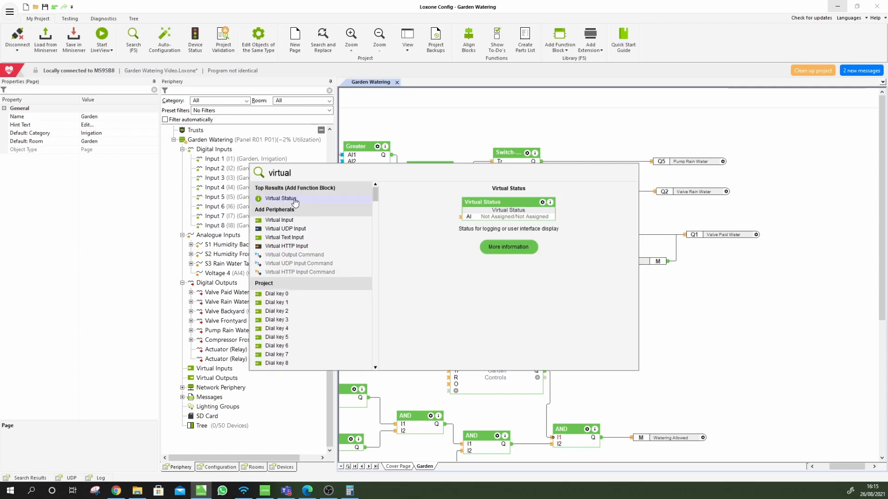
left_click(295, 200)
left_click(687, 123)
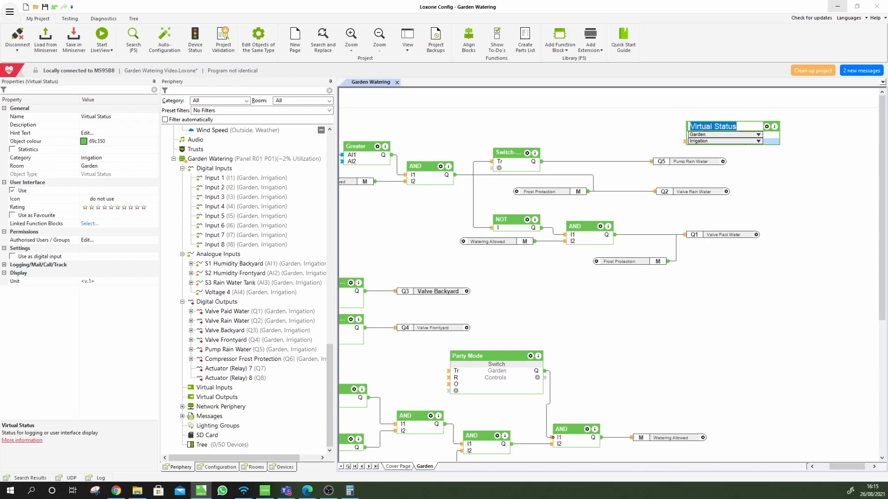
type("Valve Backyard")
key("Return")
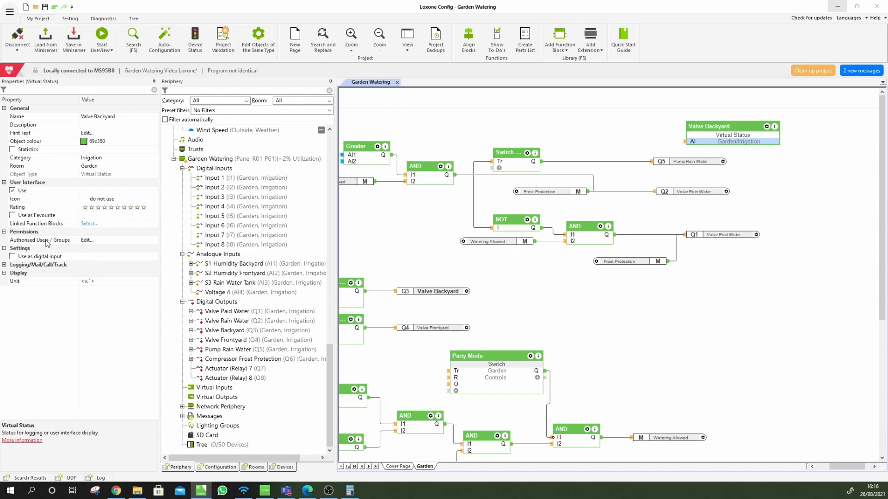
Make Valve Backyard a digital input and wire it to the backyard 2 Position output
left_click(13, 257)
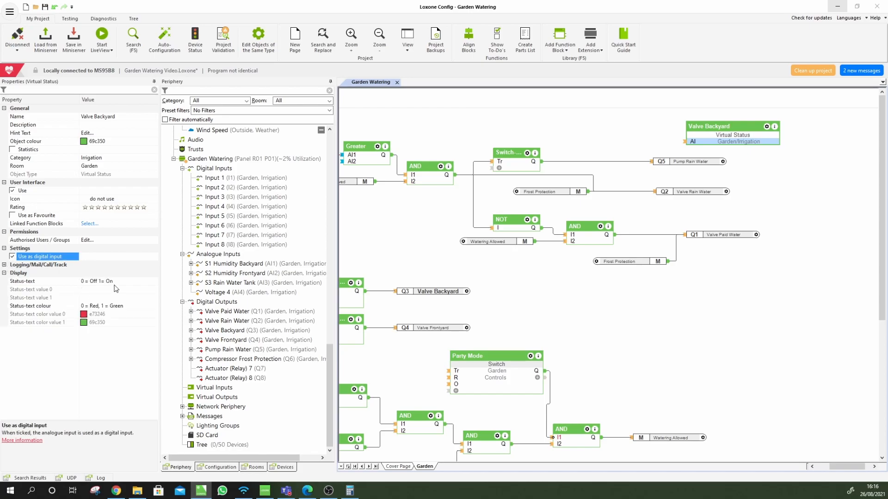
left_click_drag(735, 136, 677, 220)
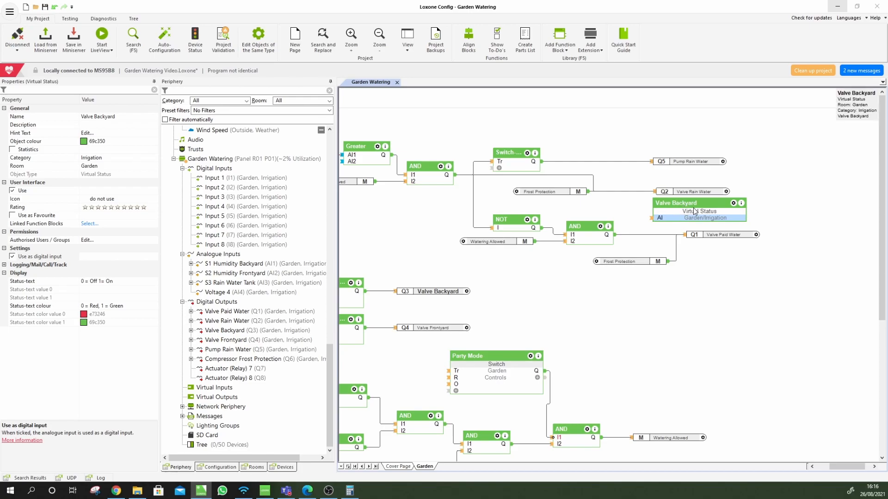
left_click_drag(695, 212, 430, 237)
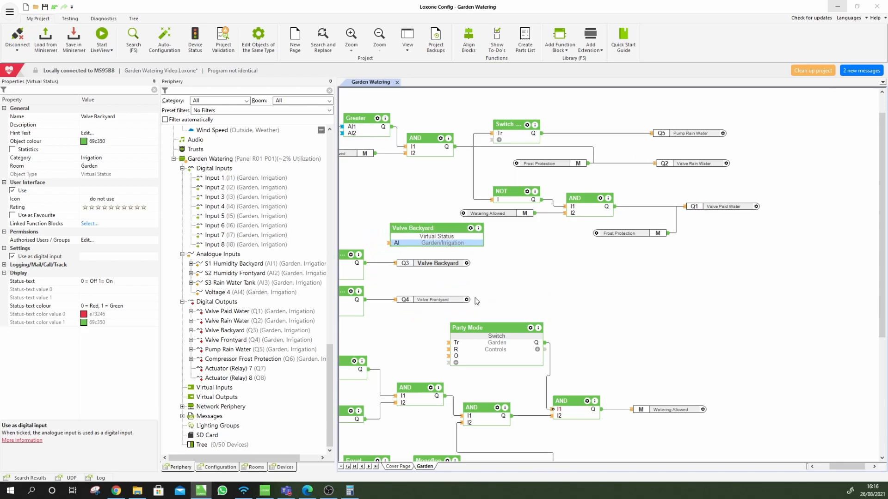
left_click_drag(847, 464, 834, 465)
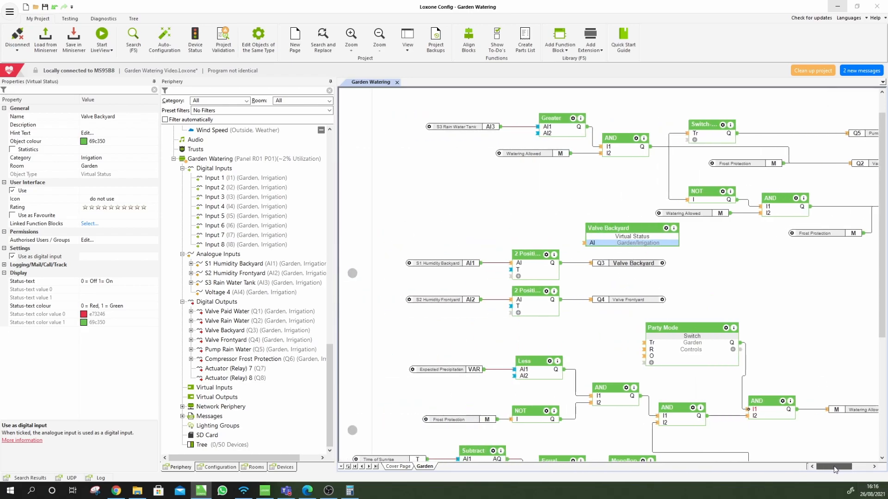
left_click_drag(626, 241, 563, 263)
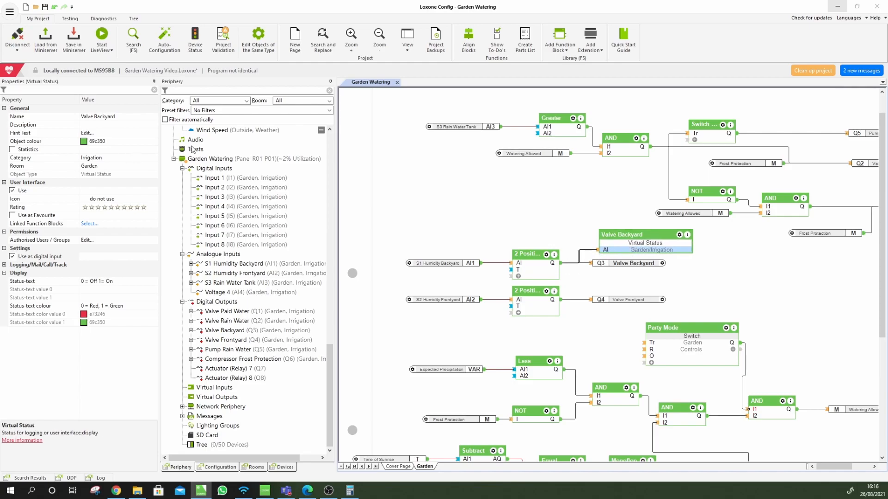
Keep category Irrigation and room Garden, and set Valve Backyard's icon to Valve Actuator
left_click(117, 157)
left_click(154, 159)
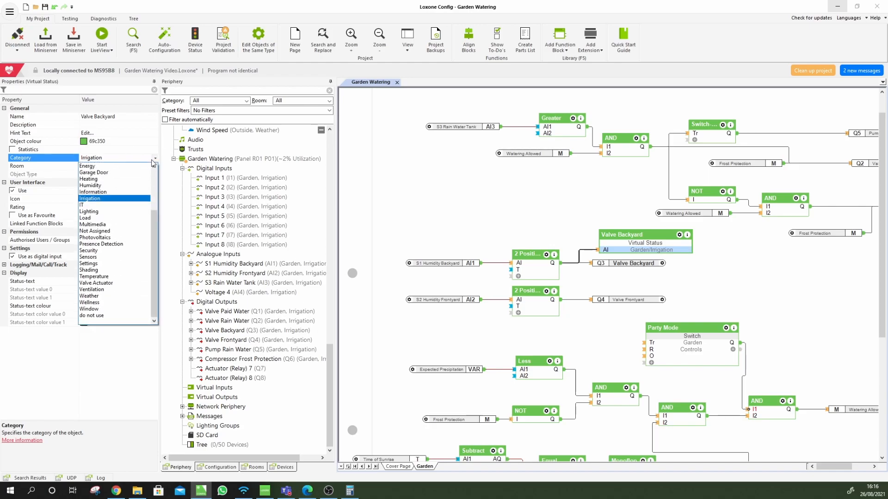
left_click(111, 180)
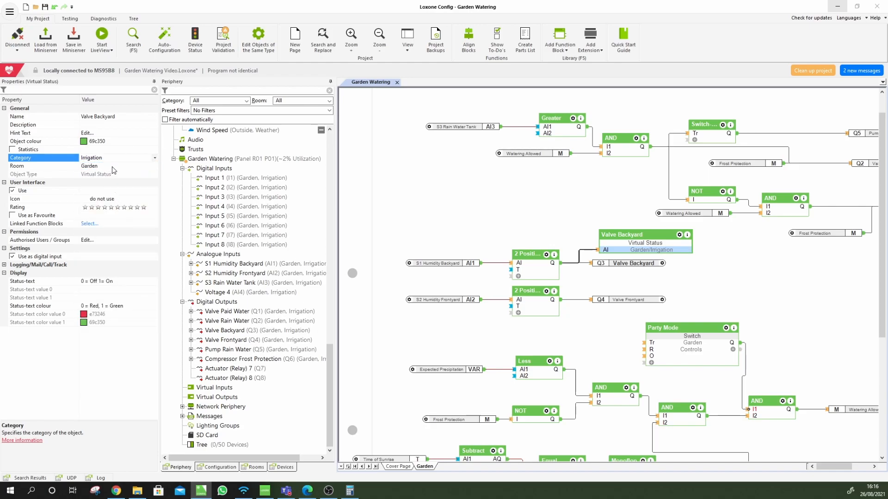
left_click(112, 167)
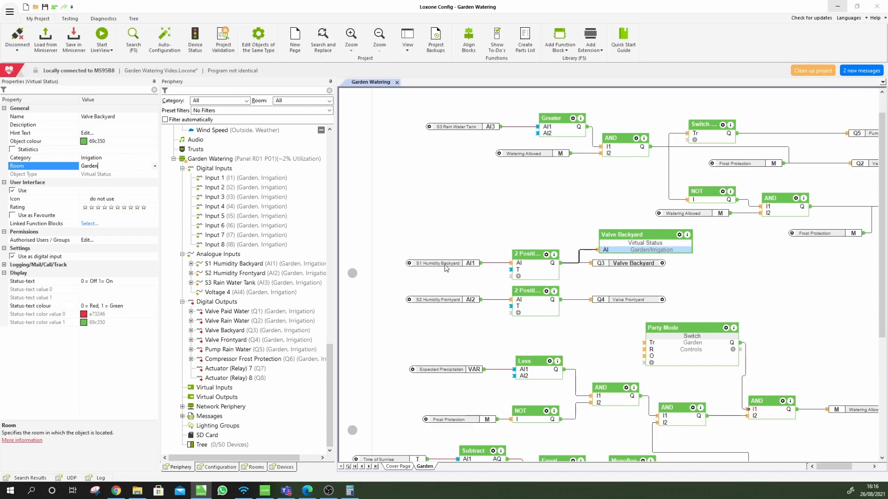
left_click(139, 200)
left_click(154, 200)
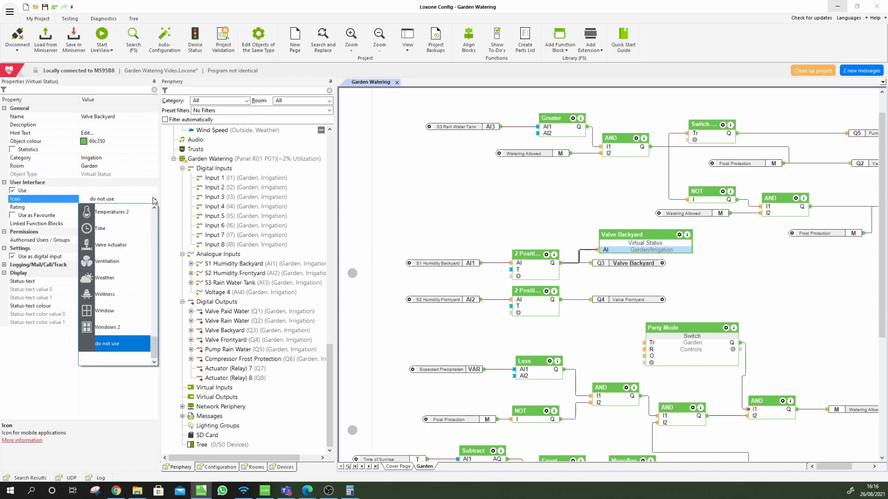
left_click(114, 247)
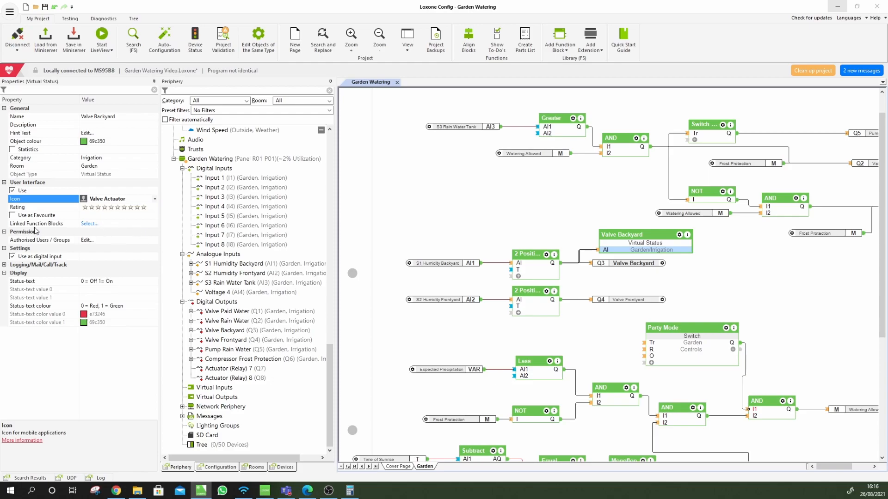
double_click(659, 240)
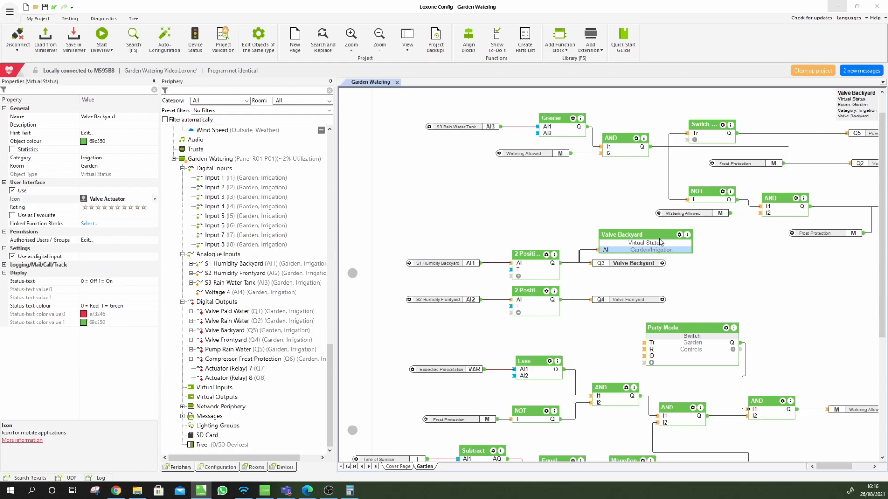
left_click(669, 249)
left_click(702, 252)
left_click(686, 252)
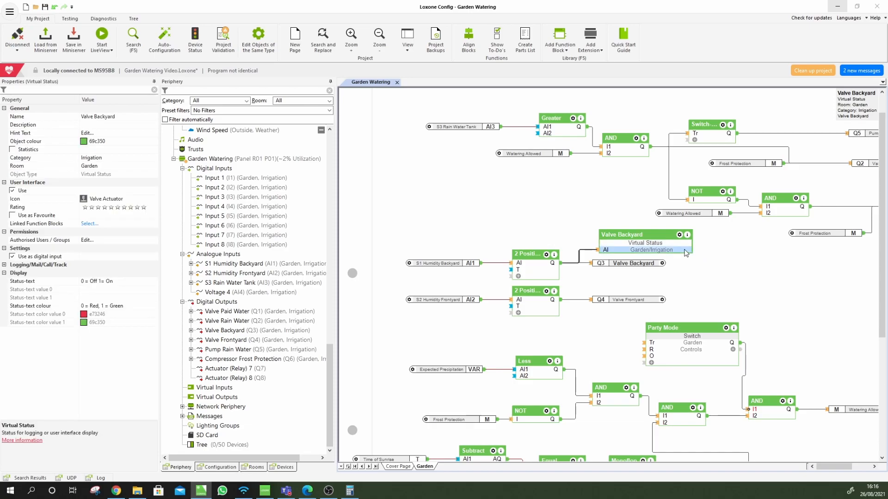
Duplicate Valve Backyard below it and rename the copy 'Valve Frontyard'
left_click_drag(685, 254, 661, 278)
double_click(662, 278)
type("Frontyard")
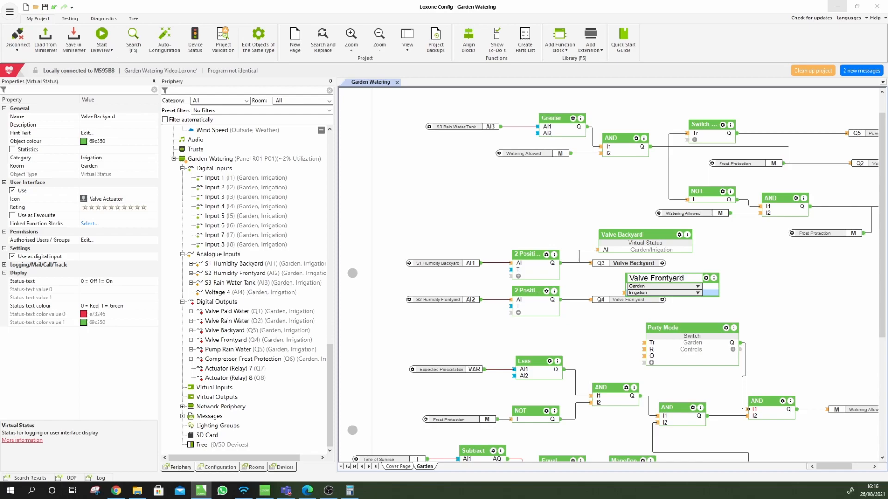
key("Return")
Wire Valve Frontyard to the frontyard 2 Position output and save to the Miniserver, merging changes
left_click_drag(572, 296, 562, 301)
left_click_drag(653, 280, 634, 279)
left_click(77, 47)
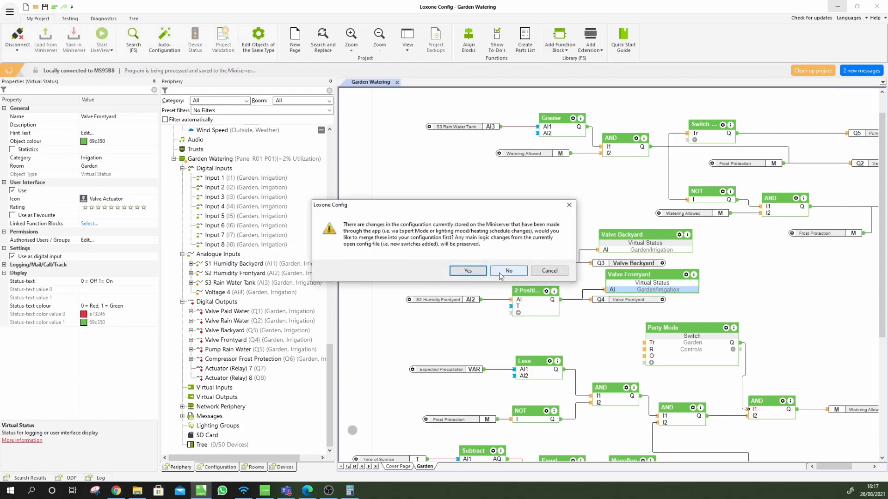
left_click(477, 271)
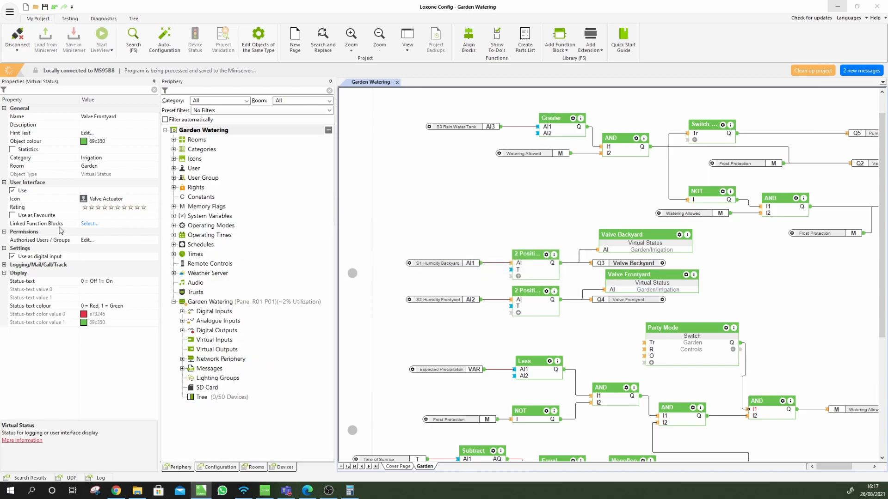
Set the status text of Valve Backyard and Valve Frontyard to '0 = Closed 1 = Open'
left_click_drag(652, 284, 648, 284)
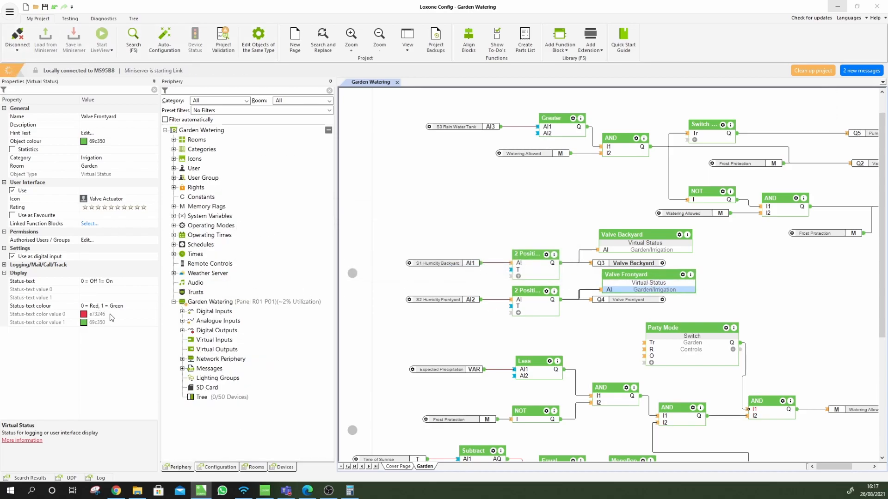
left_click(636, 245)
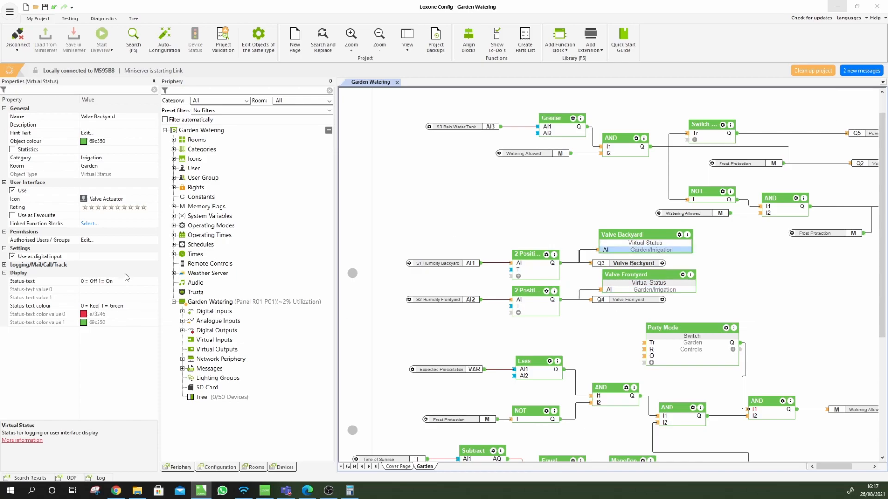
left_click(137, 281)
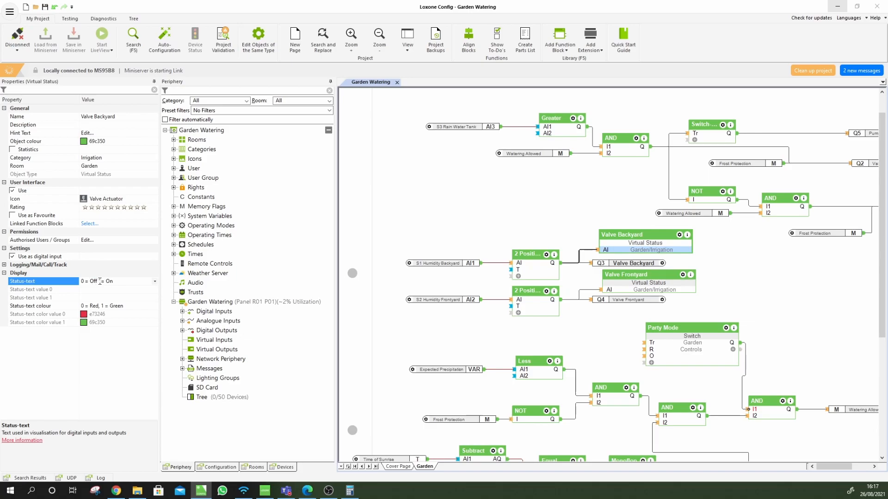
left_click(155, 282)
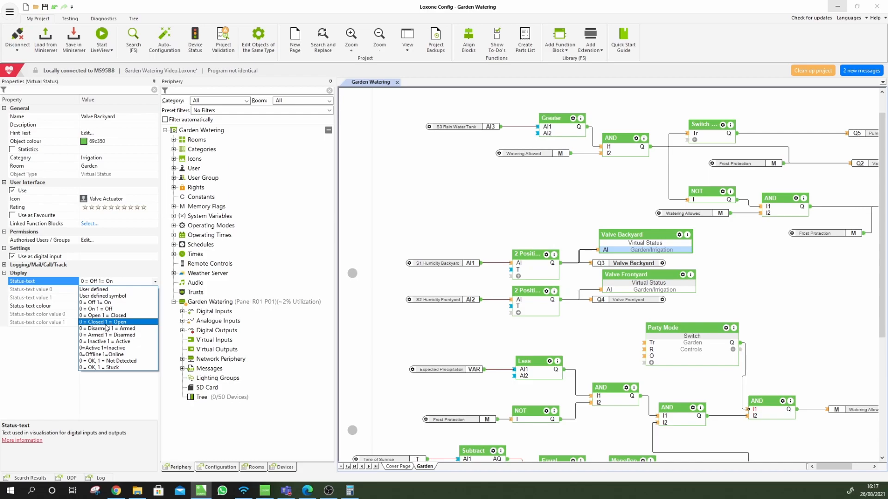
left_click(107, 325)
left_click(711, 286)
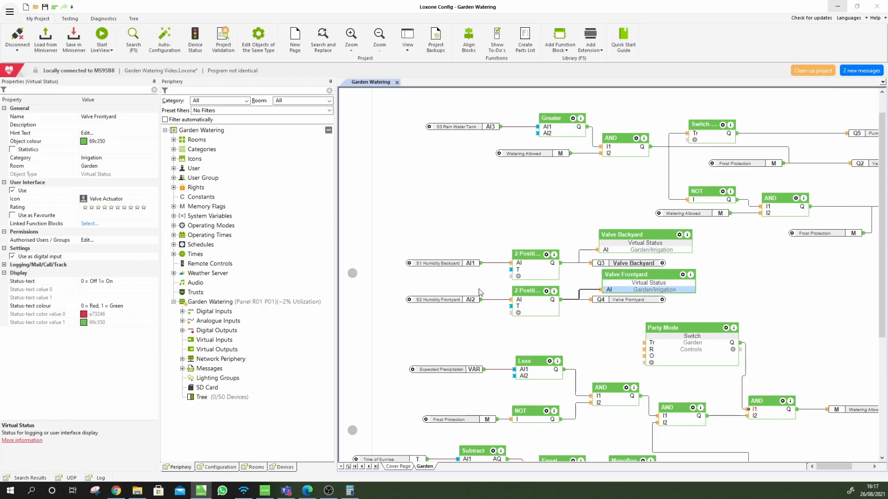
left_click(120, 283)
left_click(121, 283)
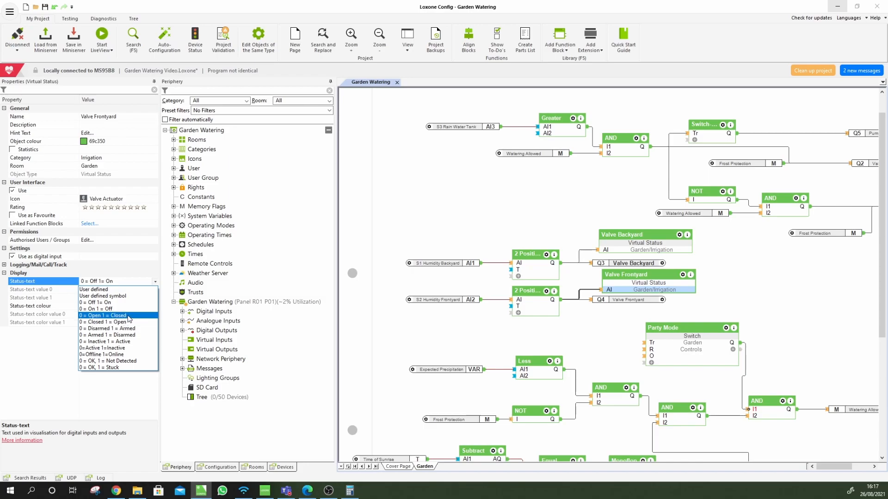
left_click(129, 322)
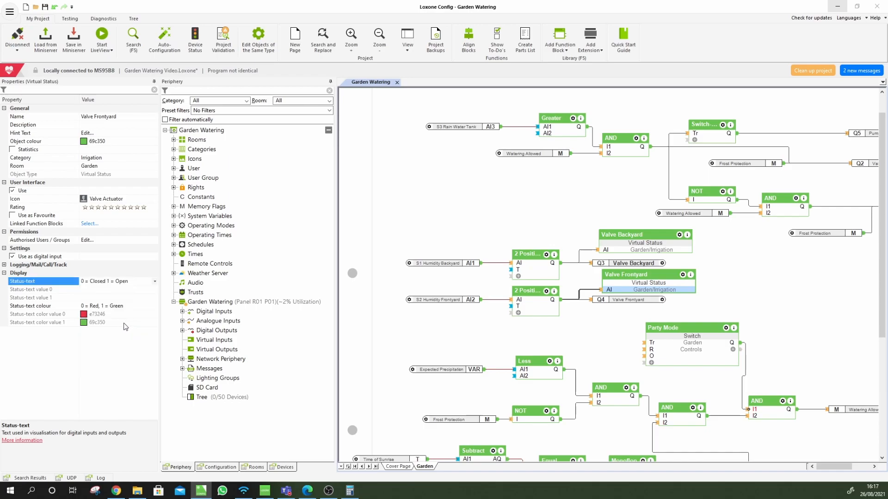
Check Valve Backyard's status in the web interface's Garden room, then return to Config
left_click(116, 491)
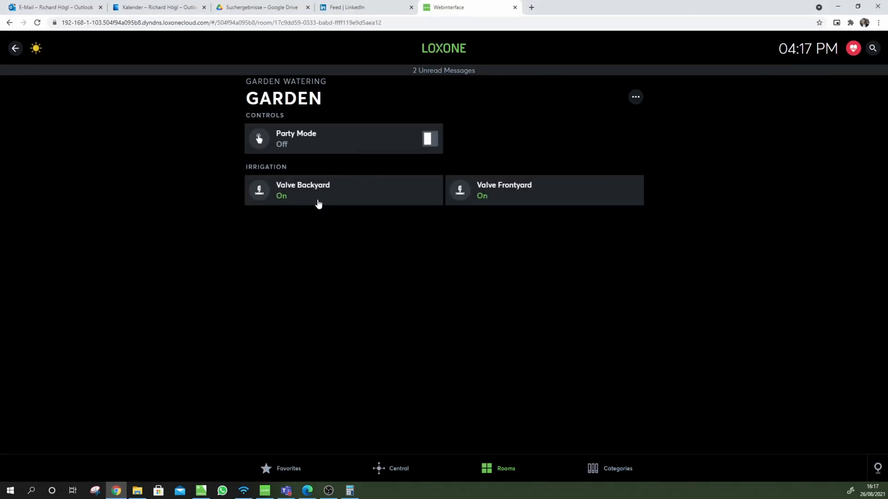
left_click(298, 195)
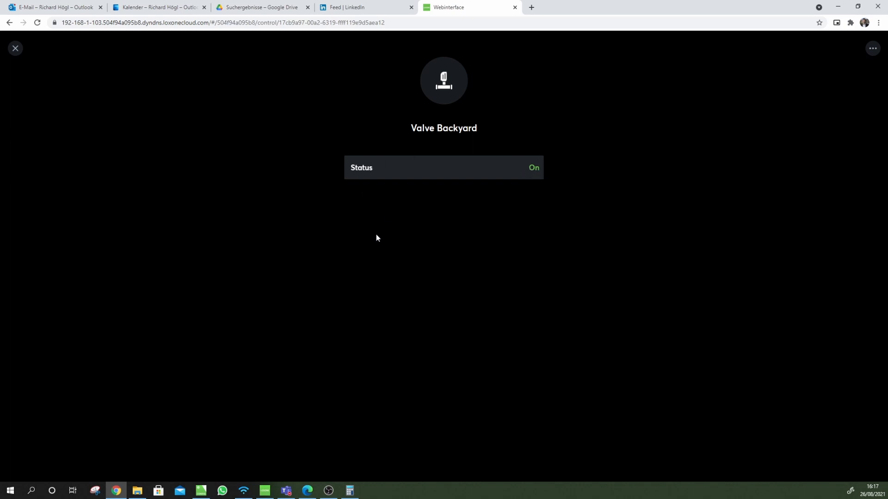
left_click(201, 491)
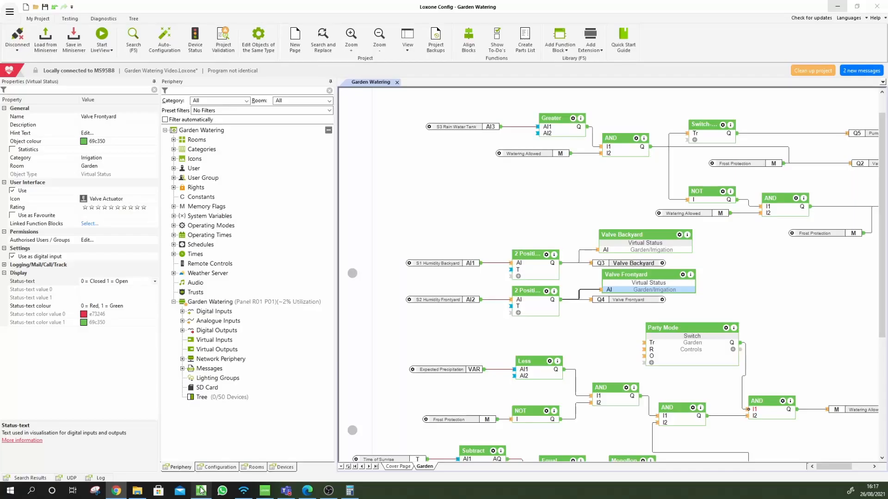
Save to the Miniserver and set Valve Frontyard's Status-text to User defined symbol
left_click(70, 37)
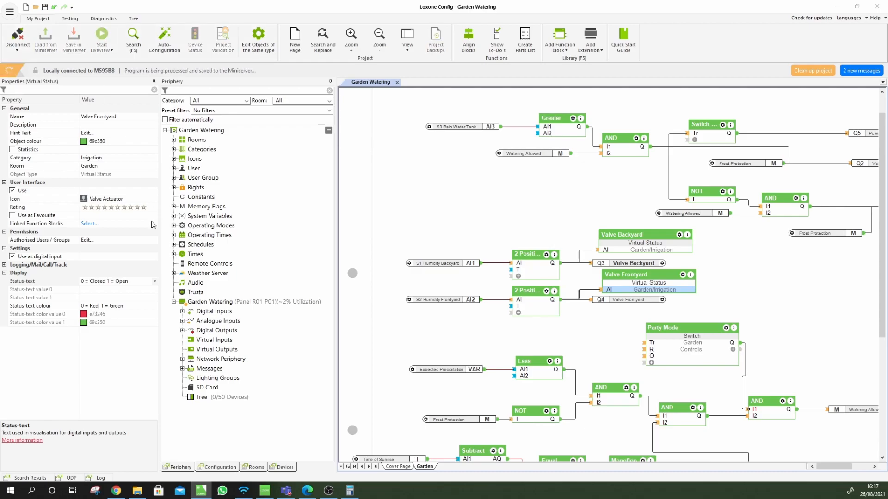
left_click(120, 283)
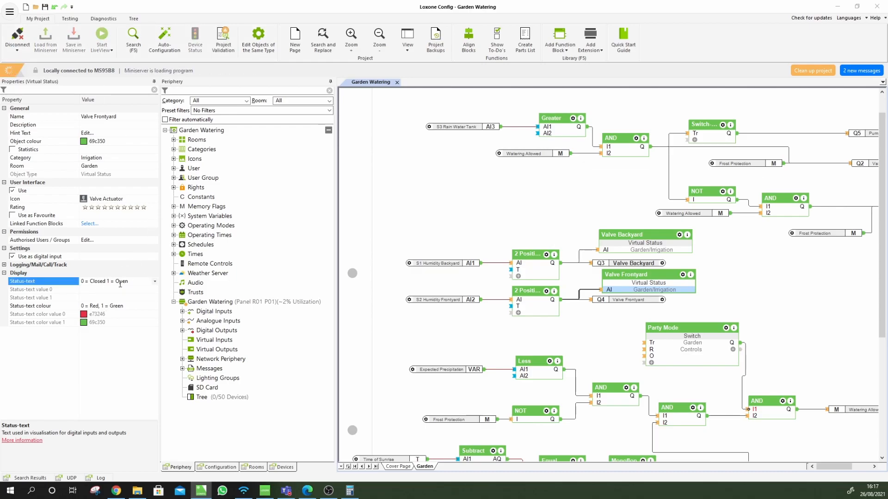
left_click(156, 282)
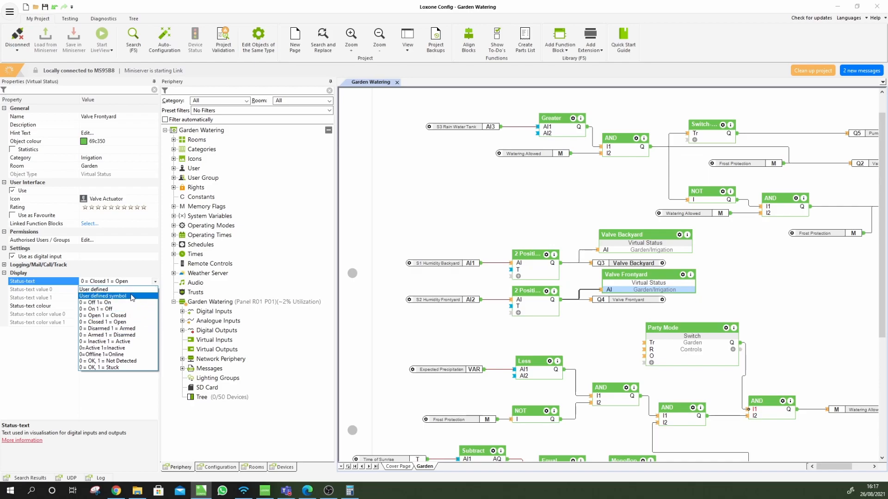
left_click(127, 297)
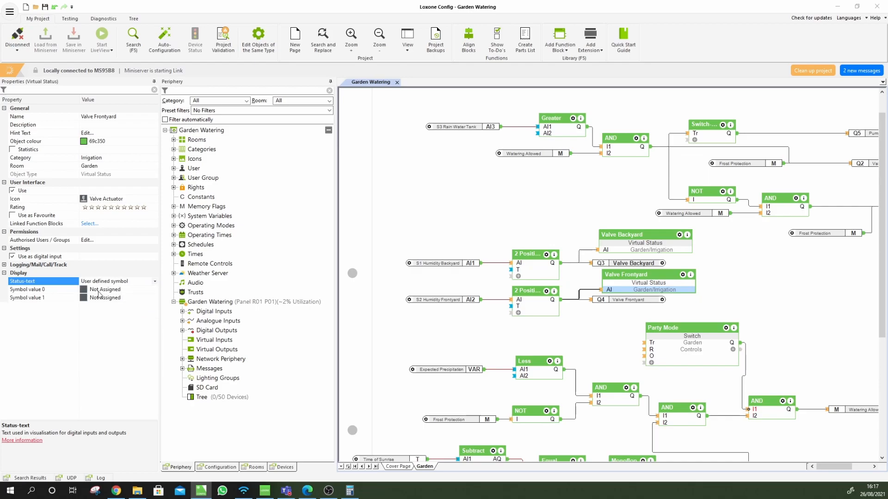
Set Symbol value 0 to the On symbol
left_click(84, 290)
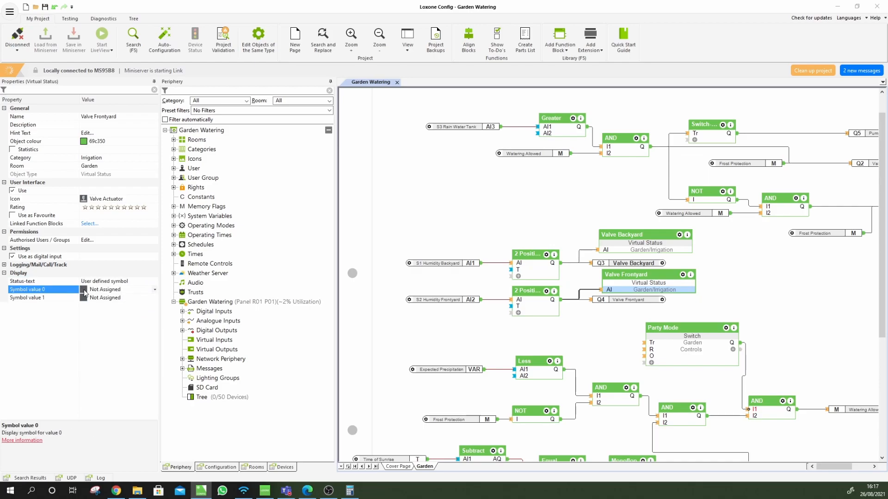
left_click(155, 291)
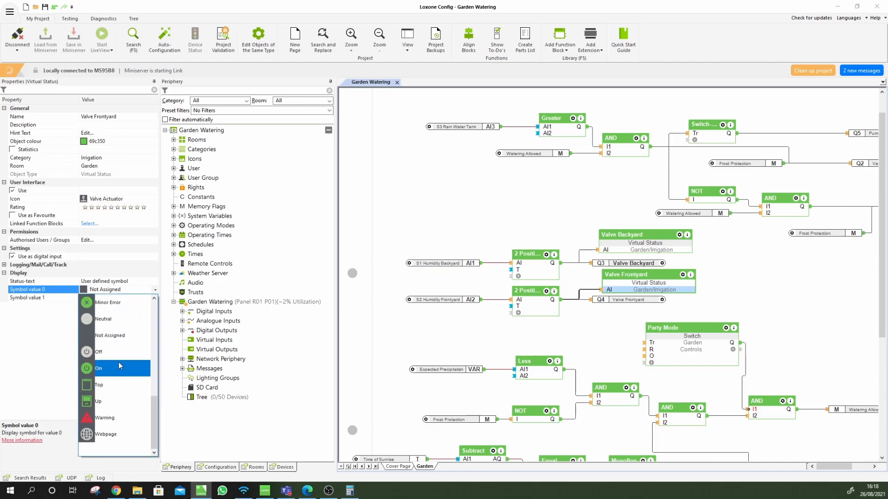
scroll(119, 362, "up", 5)
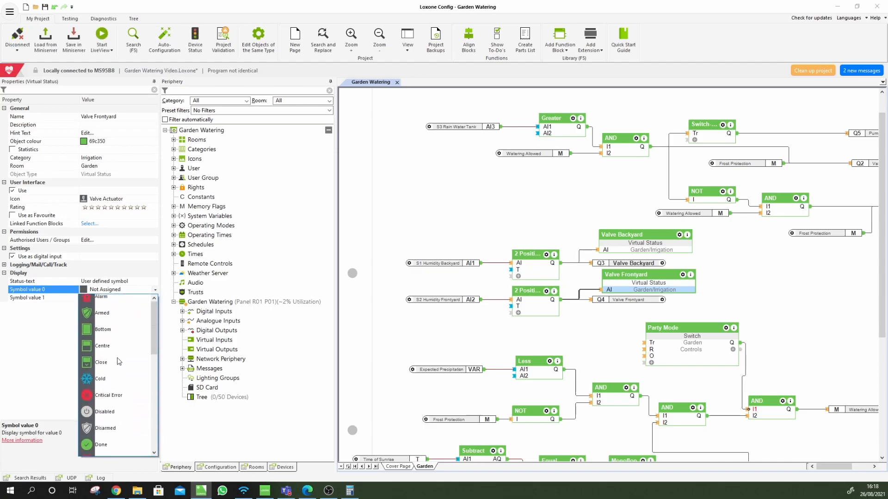
scroll(117, 361, "down", 5)
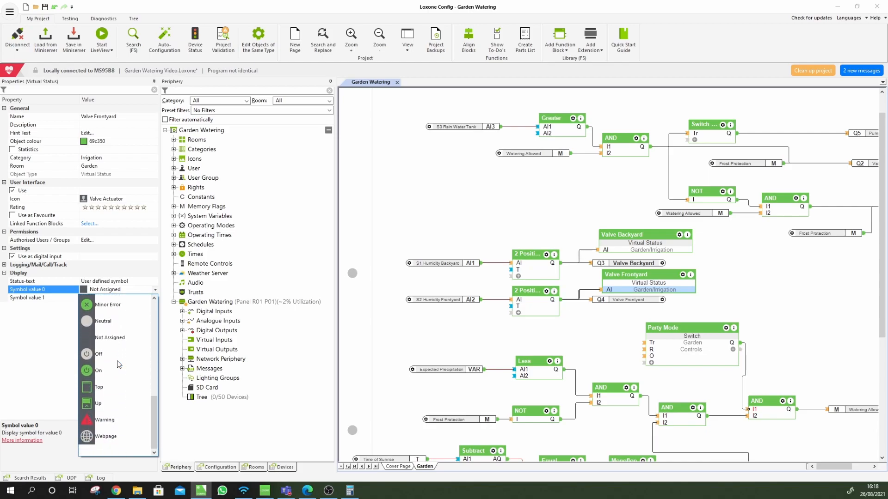
scroll(106, 370, "down", 1)
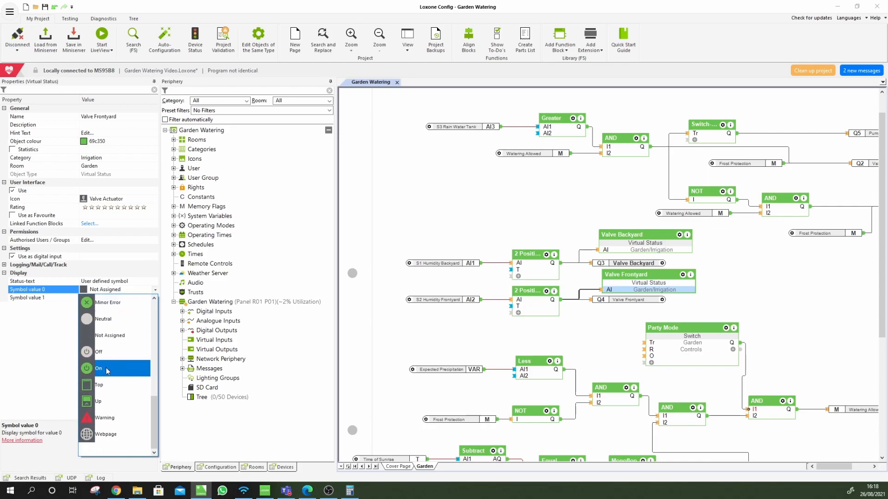
left_click(107, 370)
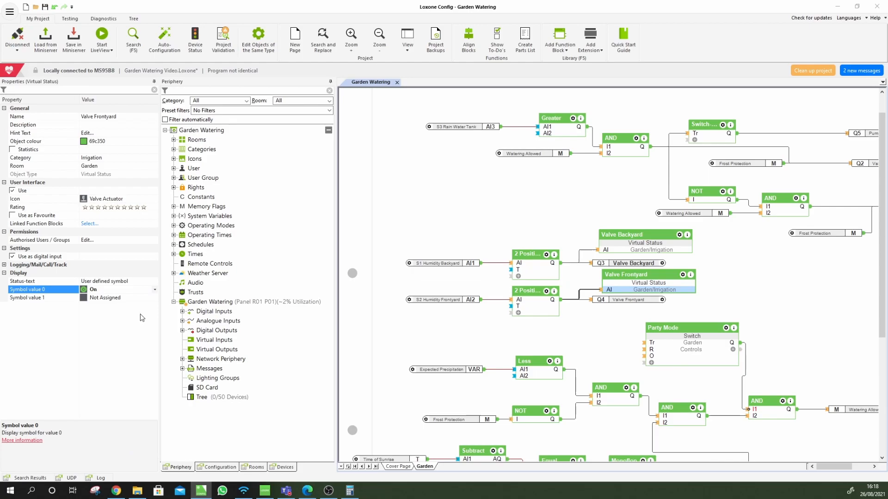
Set Symbol value 1 to Off and save the program to the Miniserver
left_click(135, 299)
left_click(155, 298)
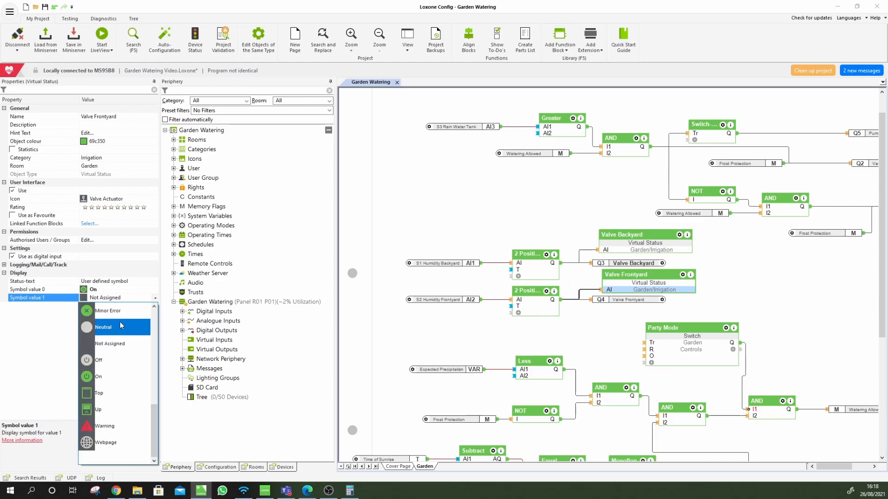
left_click(120, 359)
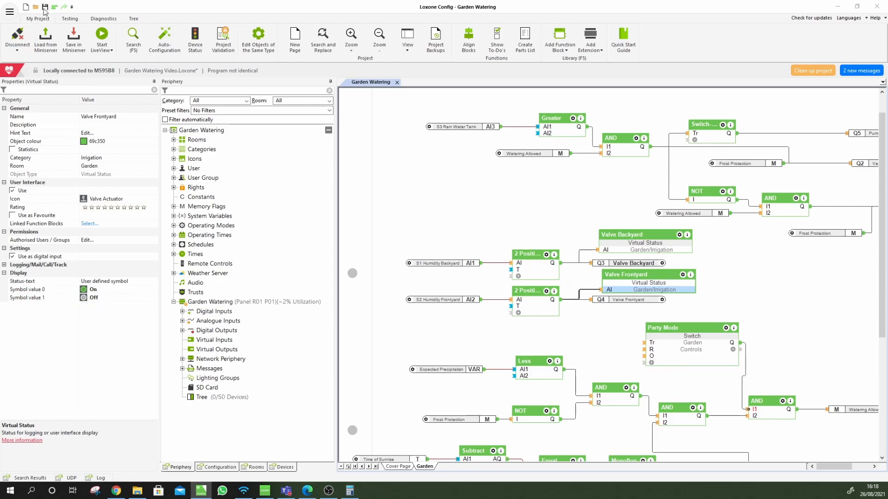
left_click(73, 37)
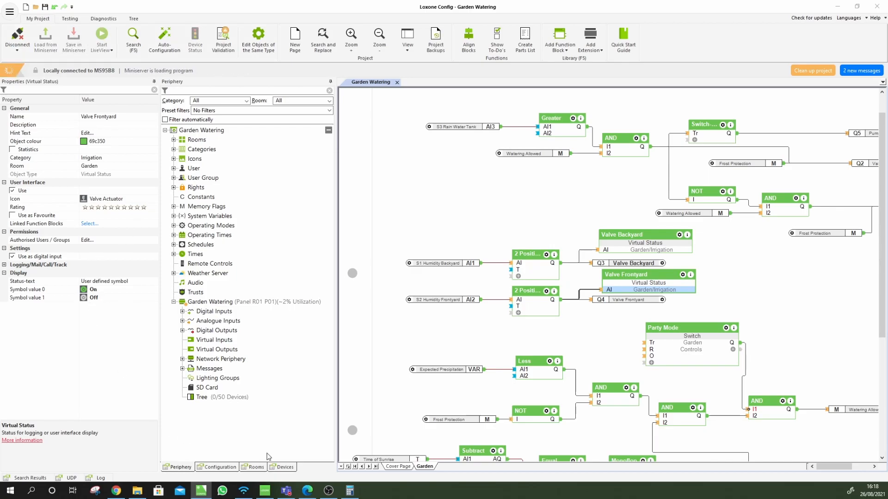
left_click(118, 493)
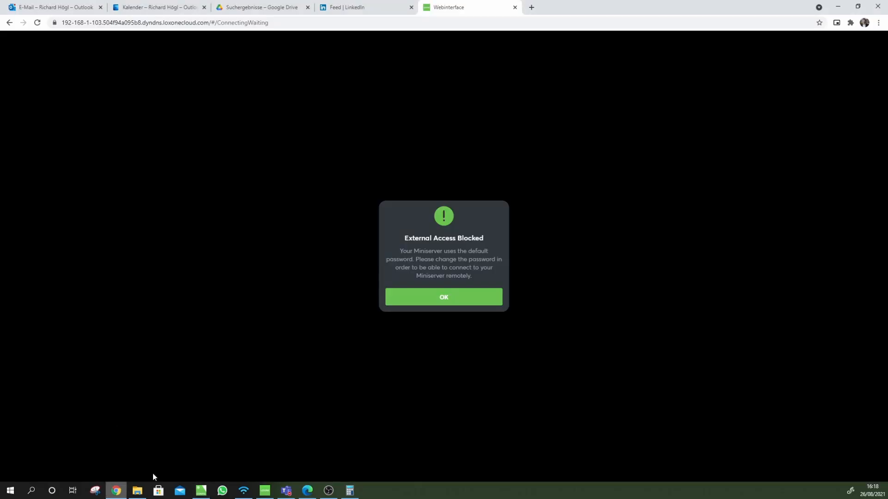
left_click(458, 303)
left_click(456, 302)
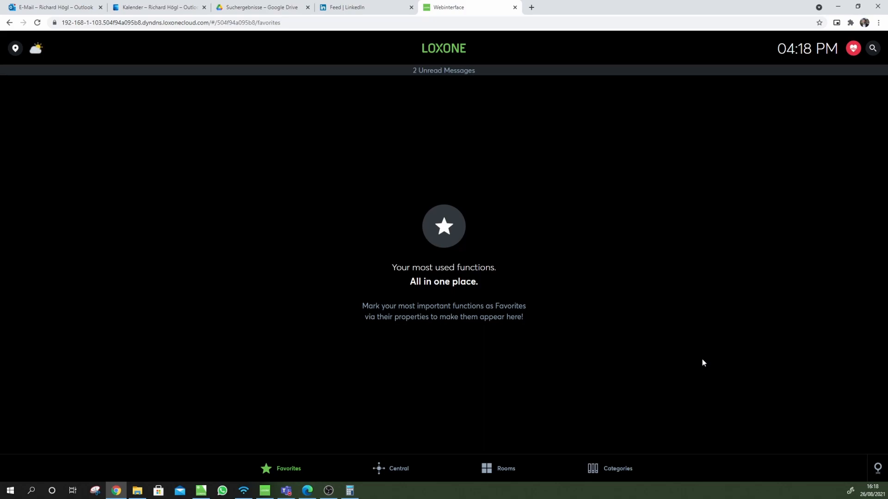
left_click(504, 468)
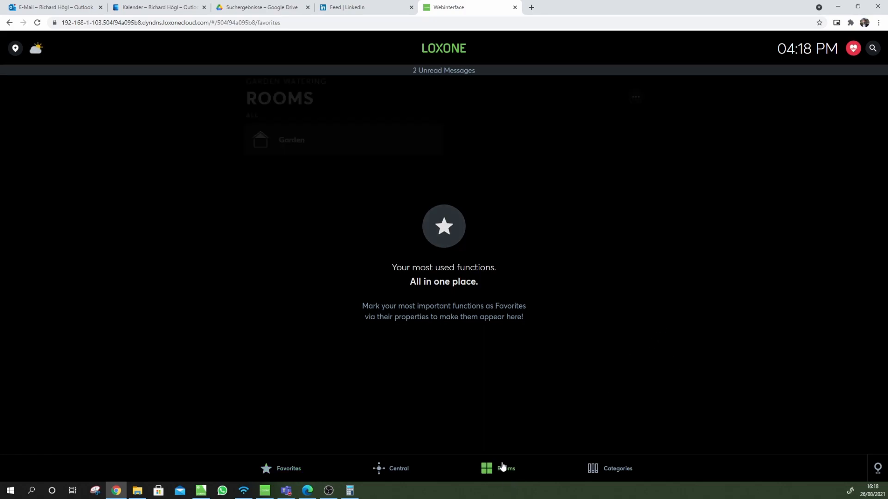
left_click(290, 134)
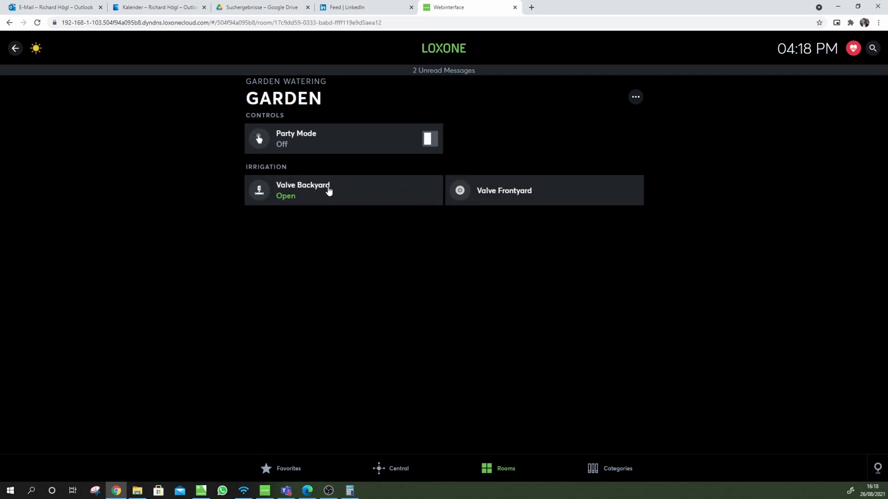
left_click(305, 197)
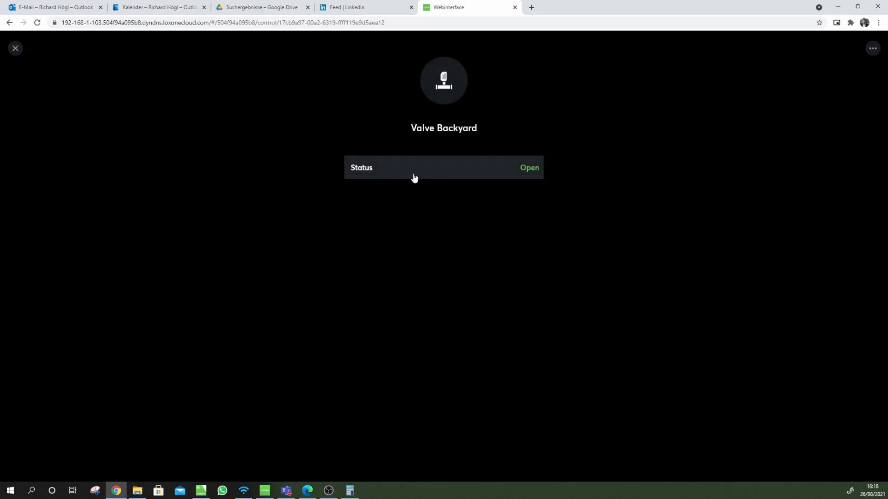
left_click(15, 52)
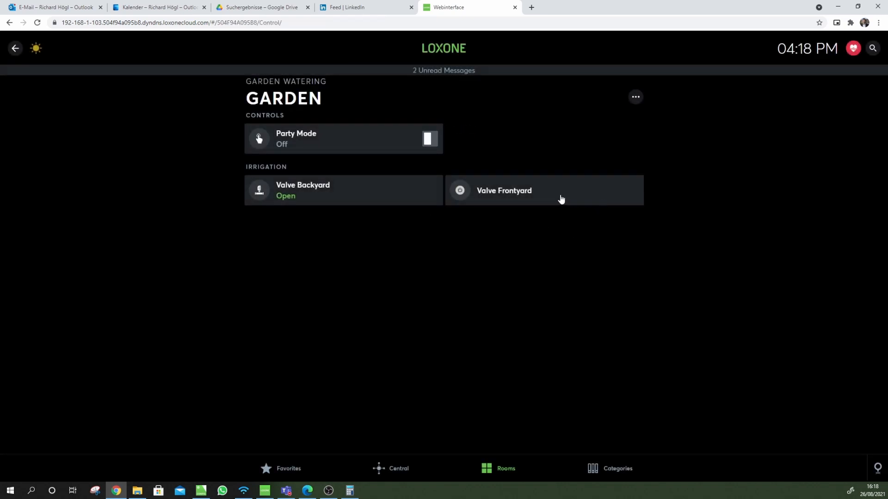
left_click(536, 197)
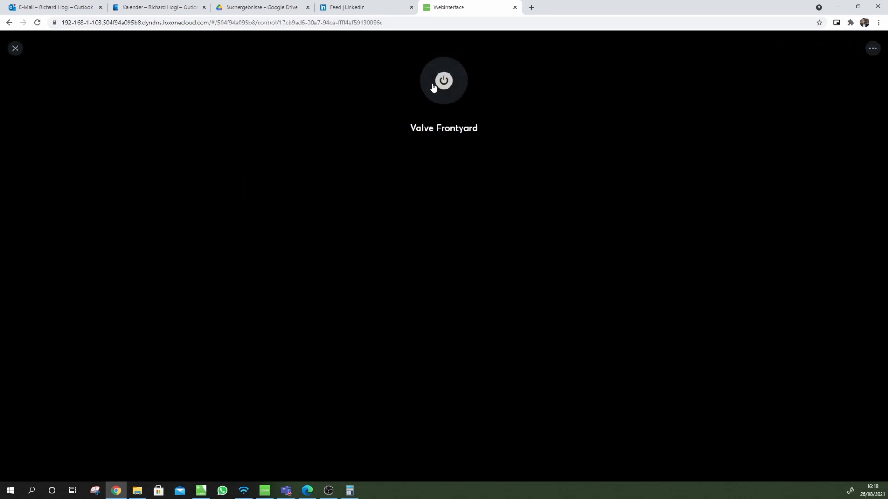
left_click(15, 48)
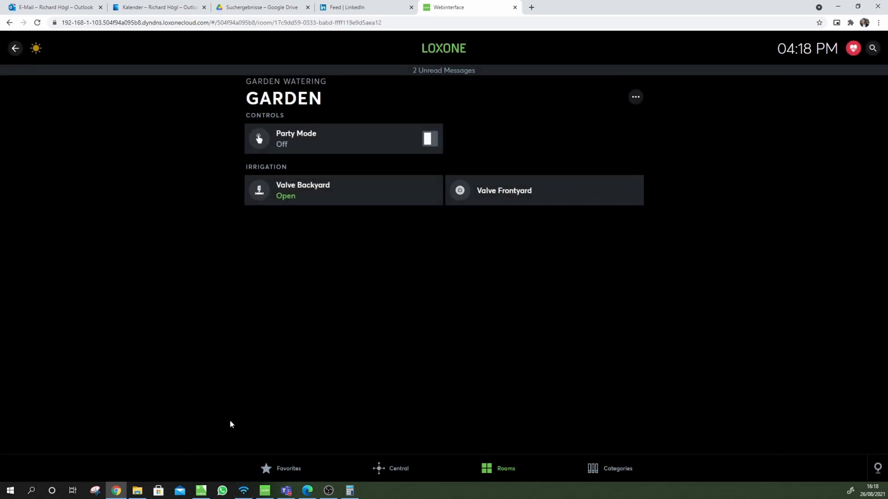
left_click(201, 491)
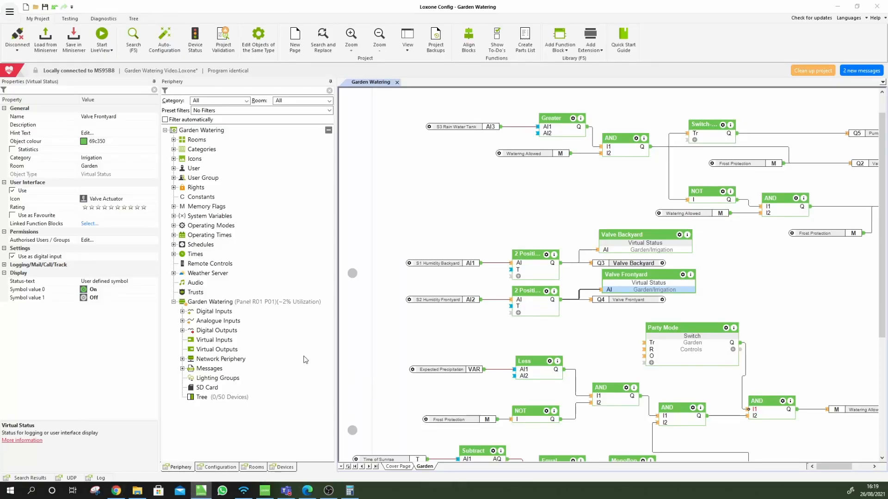
Change Valve Frontyard's Symbol value 0 to Disabled
left_click(110, 290)
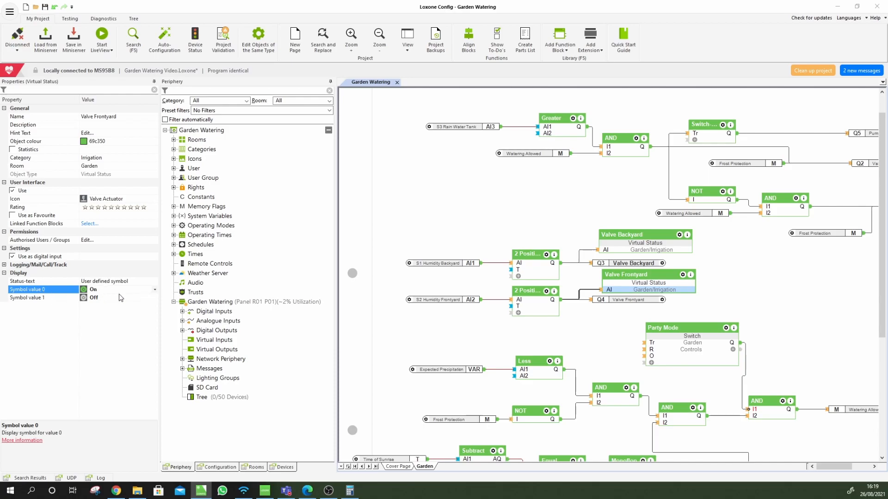
left_click(97, 298)
left_click(110, 290)
left_click(156, 290)
scroll(128, 390, "up", 2)
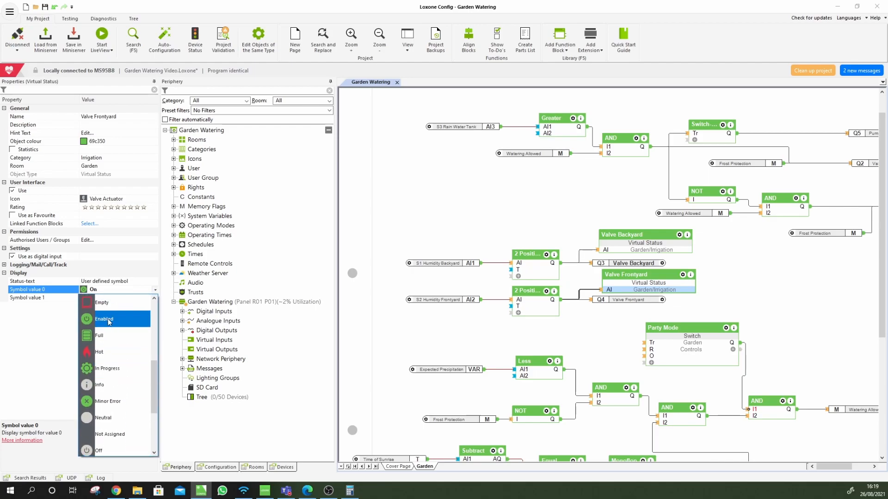
scroll(118, 333, "up", 3)
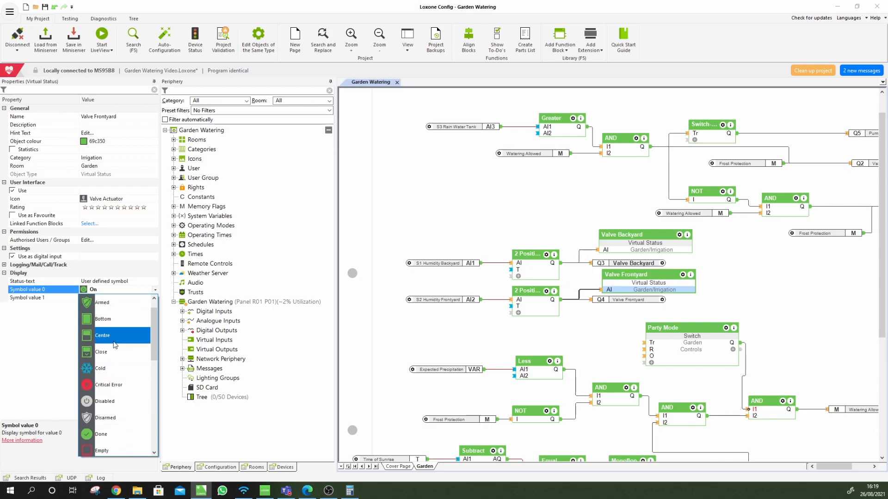
scroll(113, 341, "up", 1)
scroll(117, 353, "down", 1)
scroll(120, 355, "down", 2)
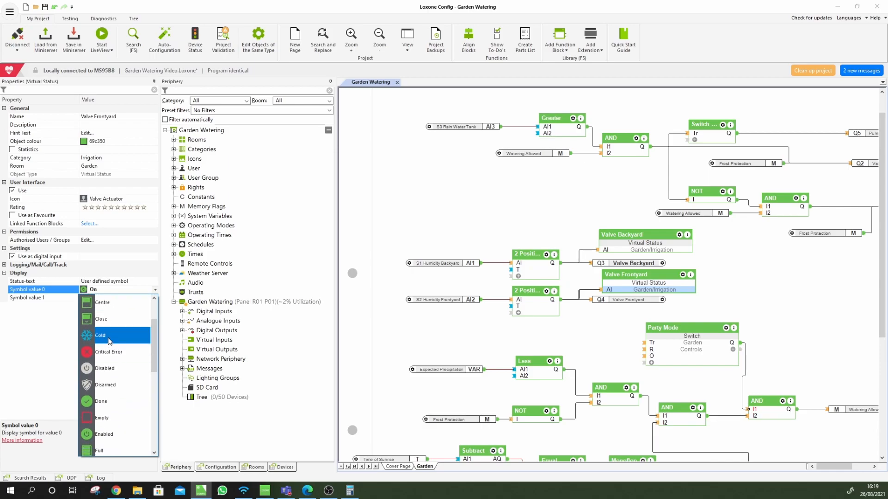
left_click(116, 368)
Change Symbol value 1 to On
left_click(127, 300)
left_click(154, 299)
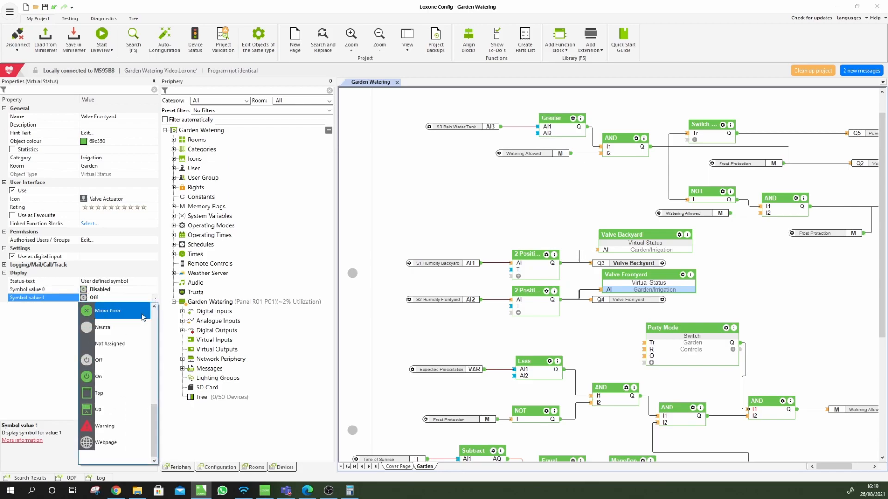
left_click(112, 378)
left_click(112, 333)
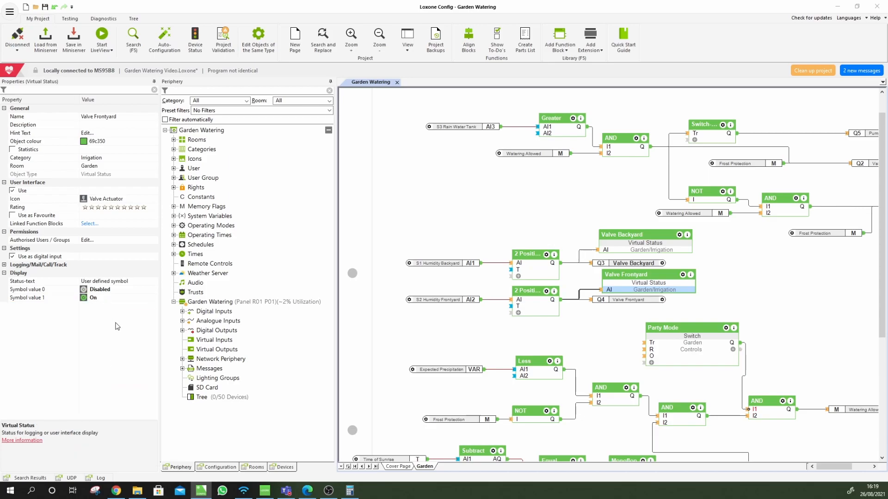
left_click(128, 282)
left_click(156, 282)
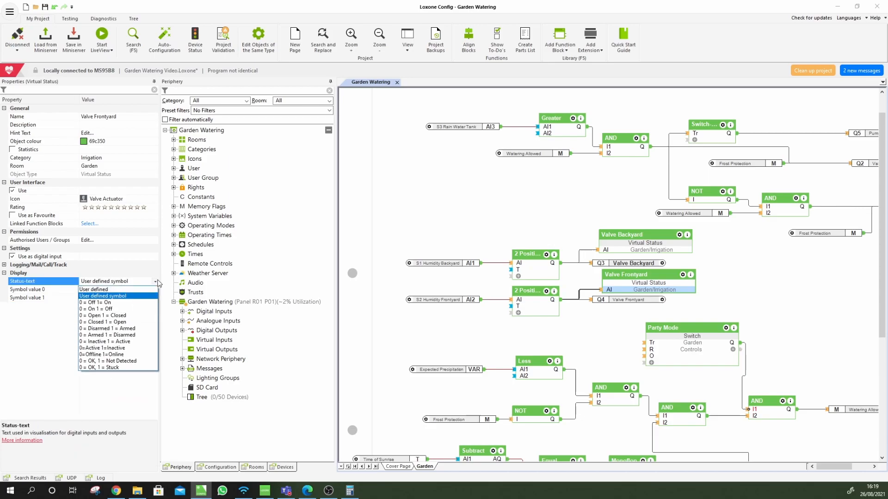
Set Valve Frontyard to '0 = Closed 1 = Open' with user-defined colours, open in blue 0000ff
left_click(135, 323)
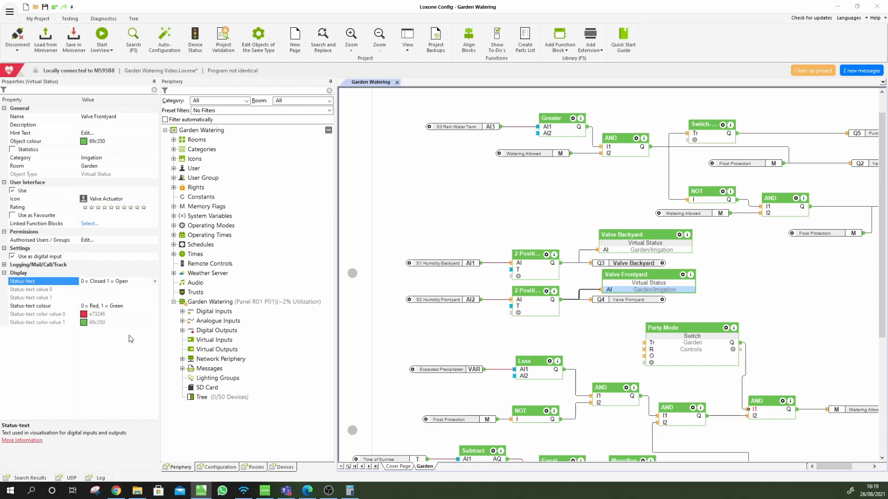
left_click(46, 315)
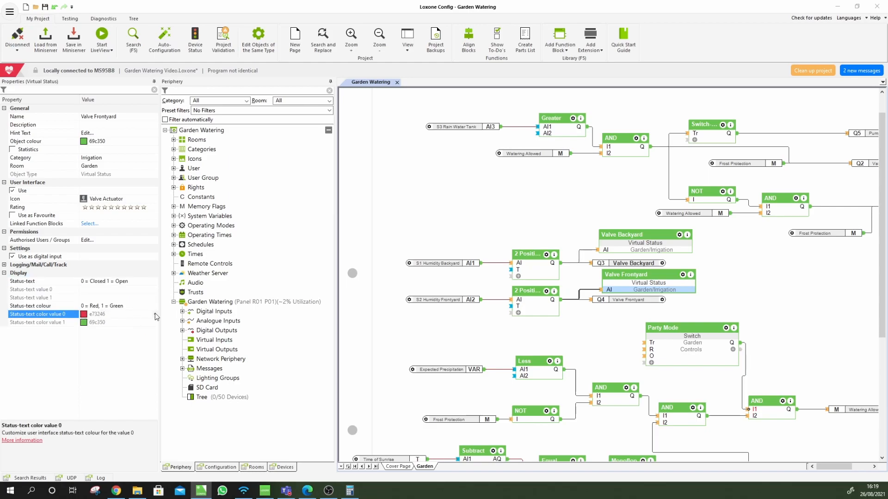
left_click(113, 307)
left_click(113, 308)
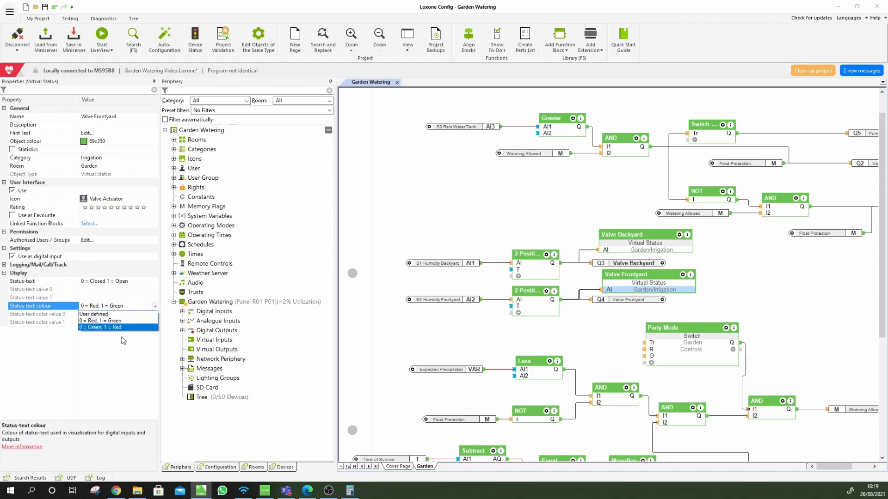
left_click(118, 320)
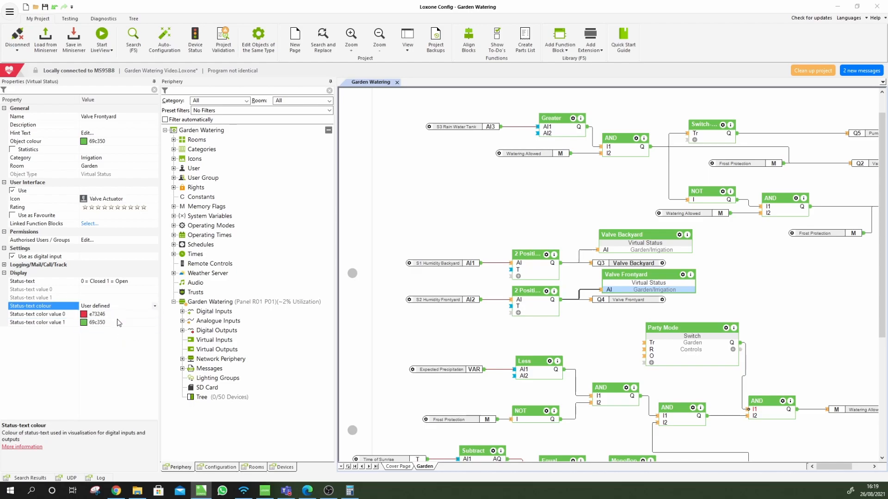
left_click(85, 315)
left_click(88, 323)
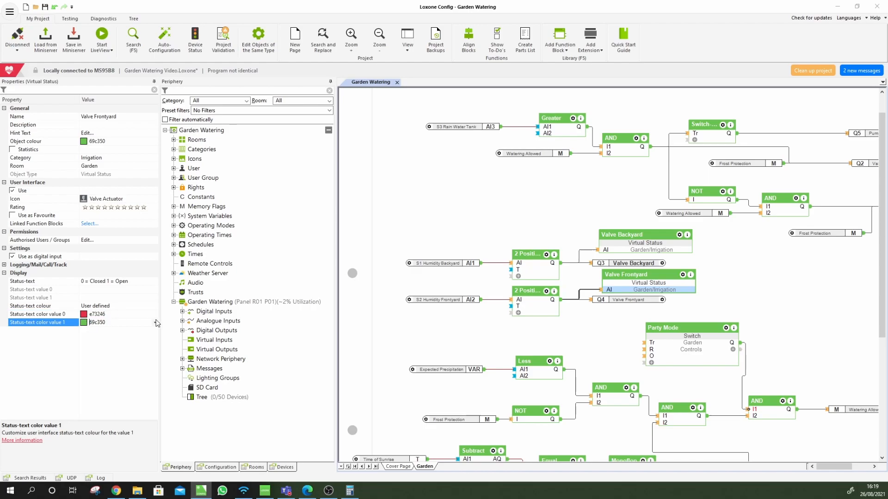
left_click(155, 323)
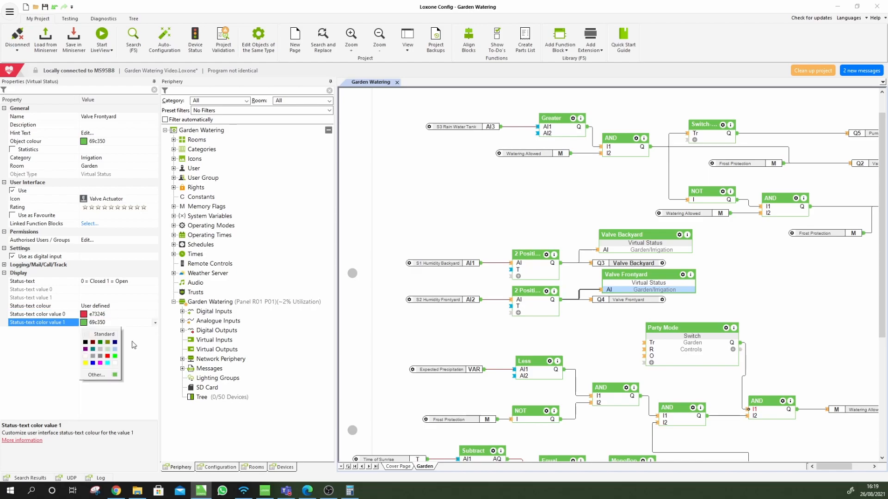
left_click(93, 364)
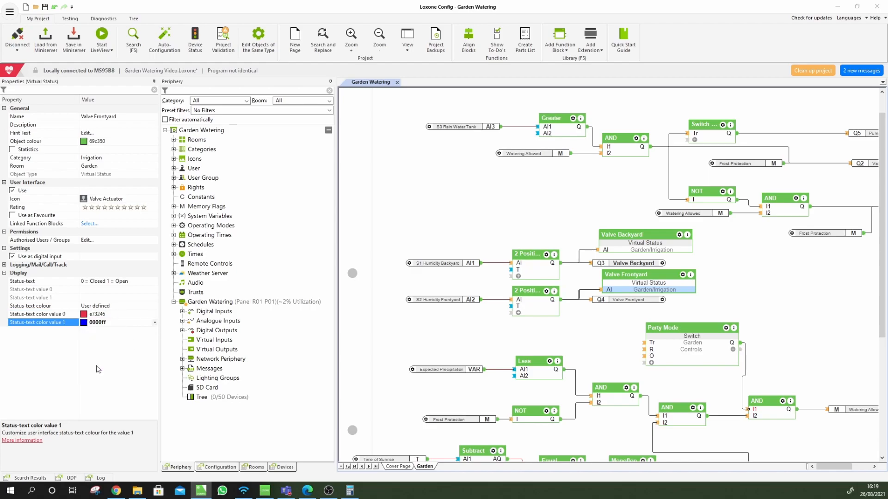
Give Valve Backyard user-defined status colours with the open state in blue
left_click(652, 249)
left_click(125, 306)
left_click(126, 306)
left_click(124, 323)
left_click(124, 322)
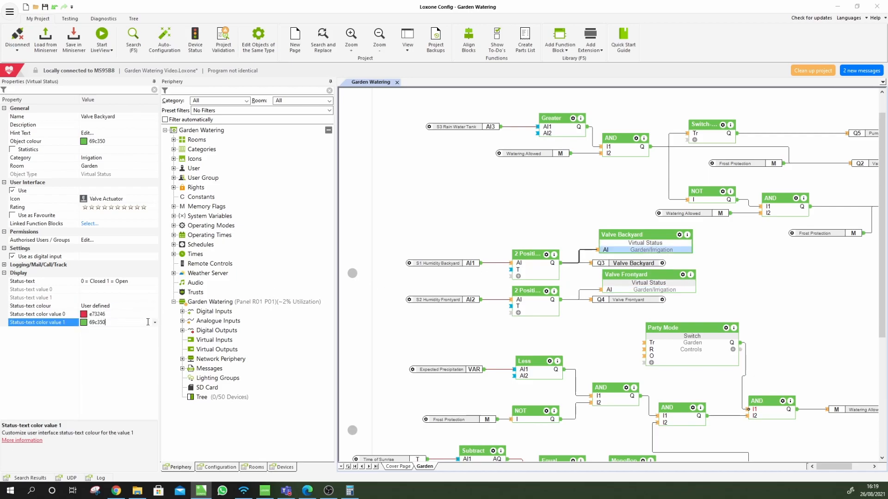
left_click(155, 324)
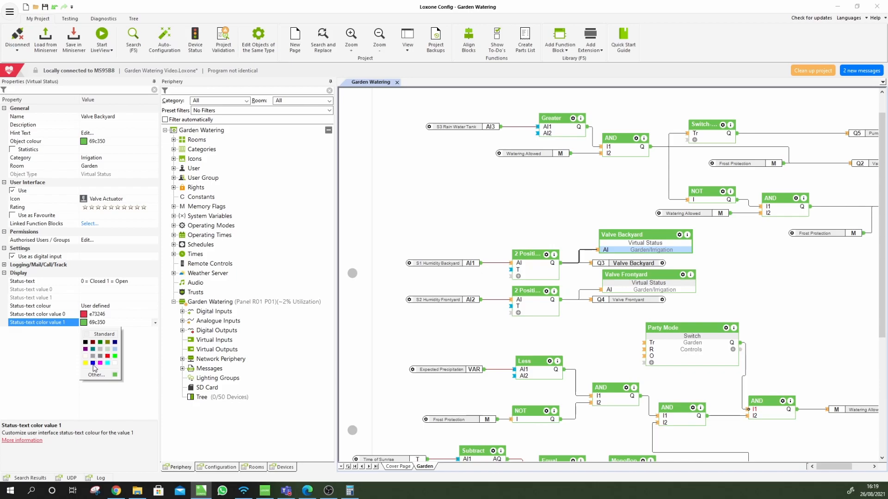
left_click(93, 364)
left_click(465, 332)
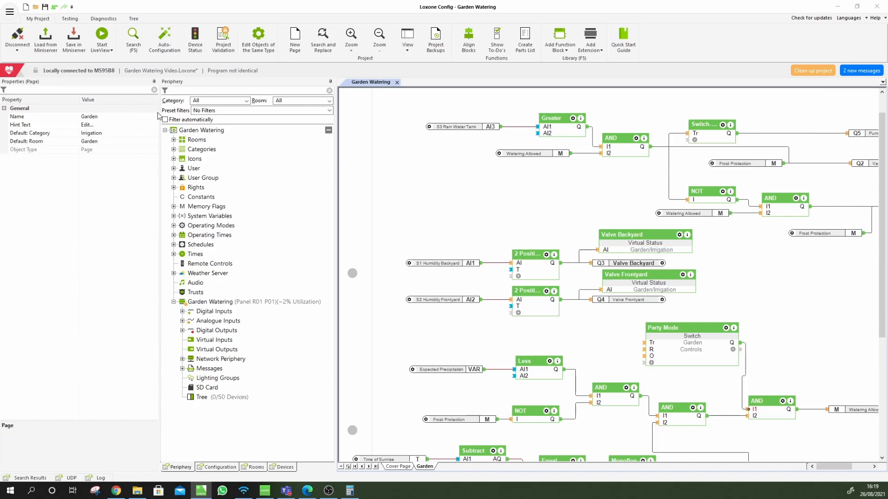
Save to the Miniserver and place a copy of the S3 Rain Water Tank input below the Greater block
key("ctrl+s")
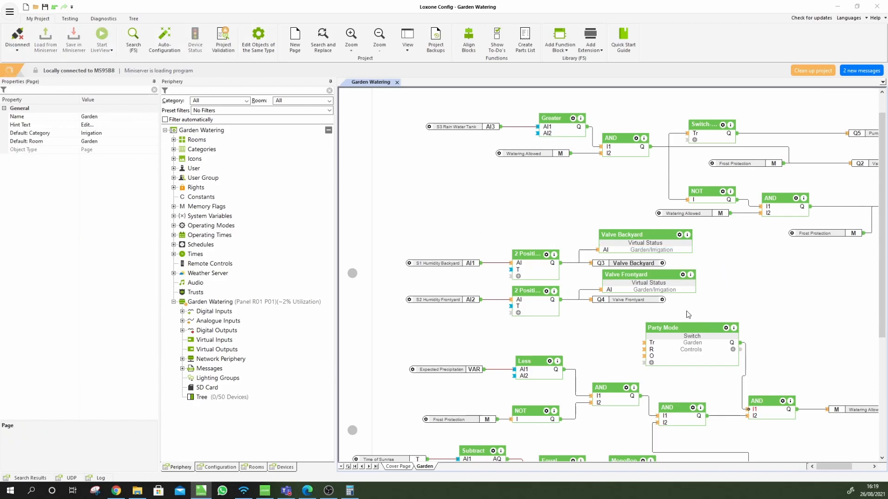
scroll(694, 319, "down", 2)
scroll(700, 325, "down", 2)
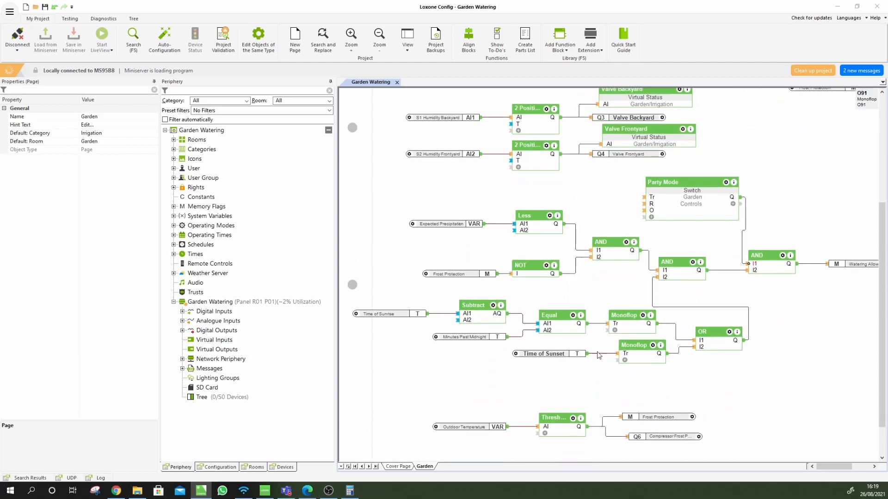
scroll(440, 306, "up", 5)
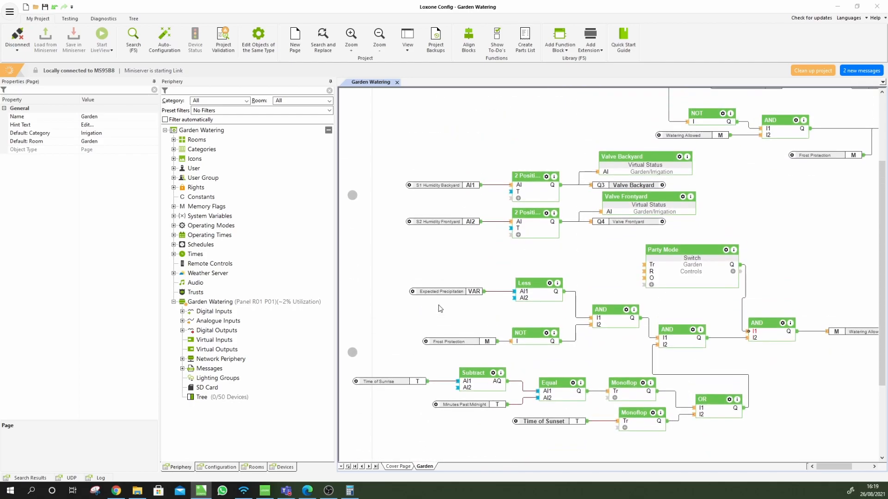
left_click(461, 156)
left_click_drag(461, 158, 429, 225)
left_click(479, 250)
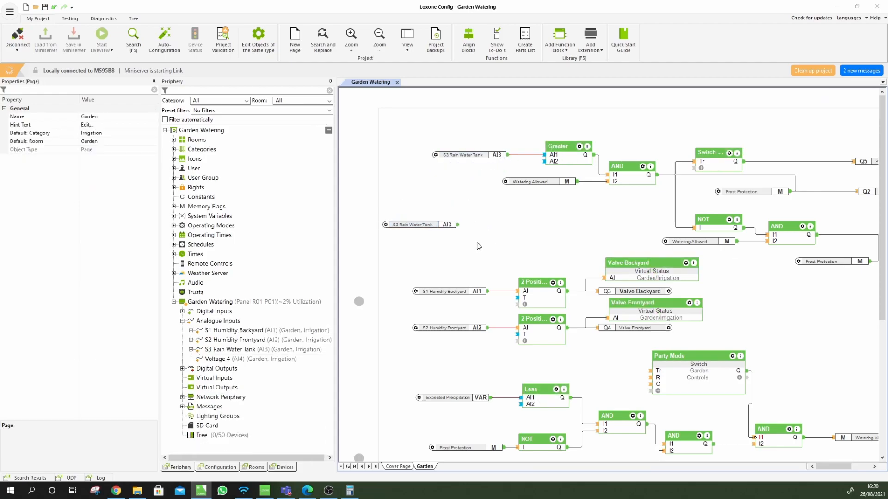
Add a Virtual Status block beside the input copy, named 'Rain water Tank'
type("virtual")
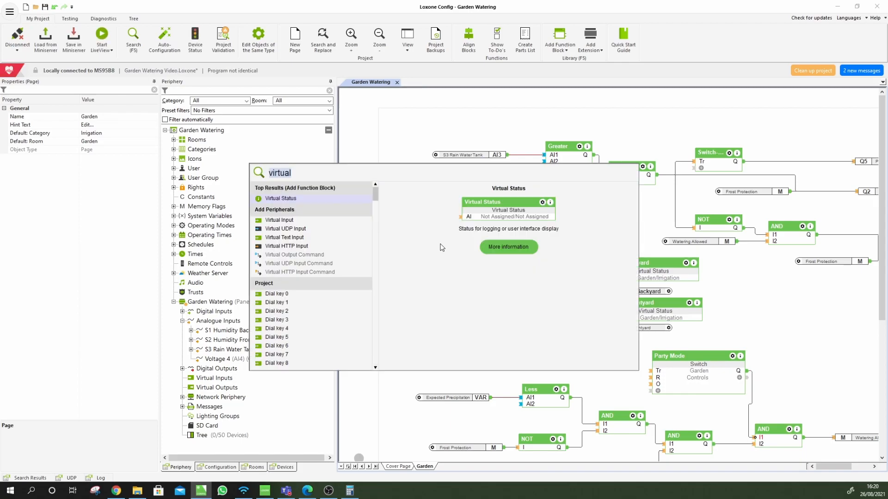
key("Return")
left_click(507, 231)
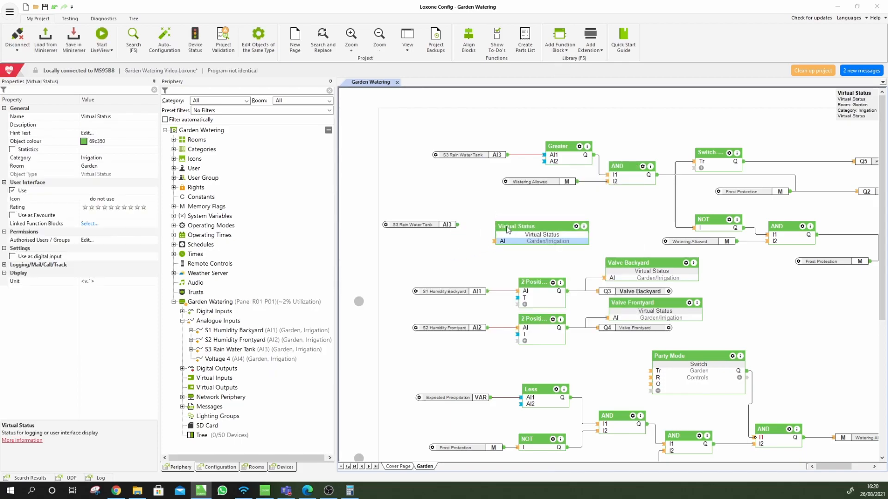
double_click(509, 227)
type("Rain")
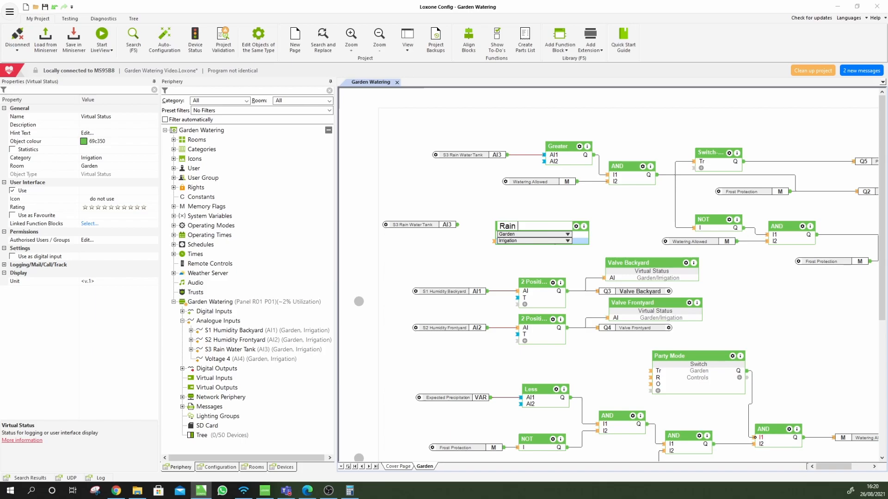
type(" water Tank")
key("Return")
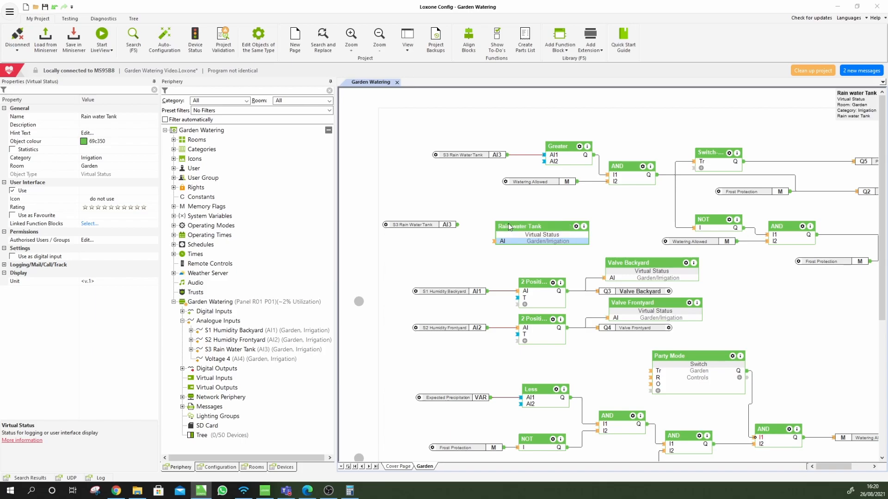
Correct the name to 'Rain Water Tank' and wire AI3 into its AI input
double_click(519, 227)
left_click(523, 227)
key("BackSpace")
type("W")
key("Return")
left_click_drag(458, 225, 494, 242)
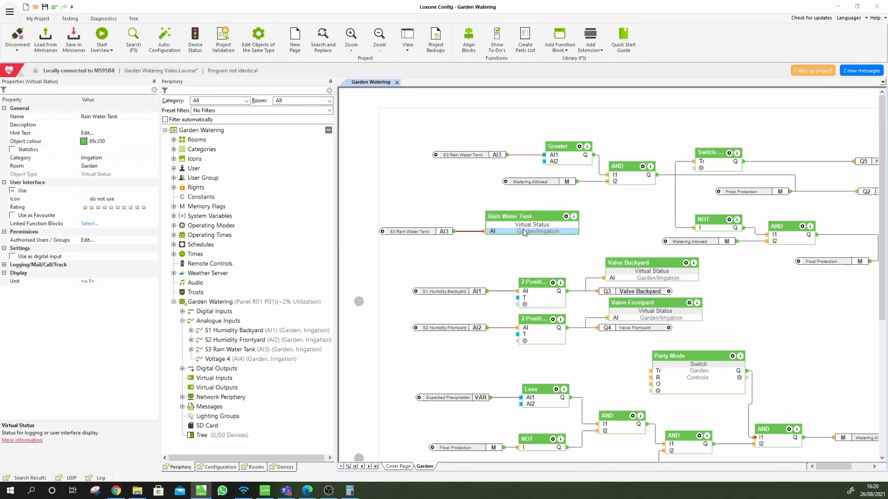
left_click(84, 283)
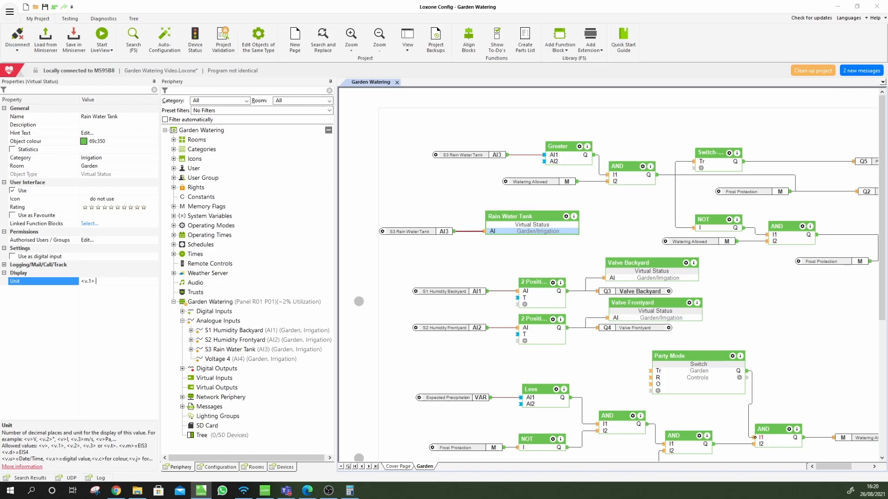
Change the Unit to '<v> % filled' so the value shows without decimals
left_click_drag(81, 282, 106, 281)
left_click(100, 282)
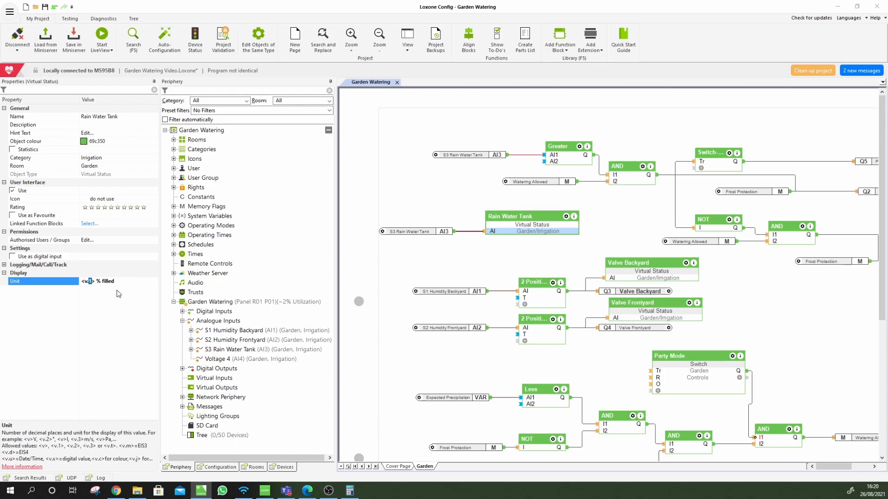
key("BackSpace")
key("BackSpace")
type(".2")
key("BackSpace")
key("BackSpace")
Keep the category as Irrigation and browse the Icon list without choosing one
left_click(104, 158)
left_click(155, 158)
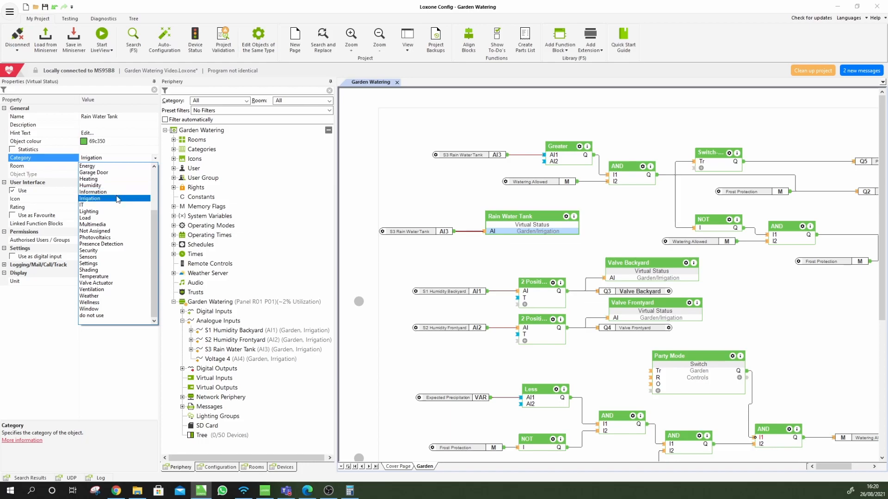
left_click(117, 199)
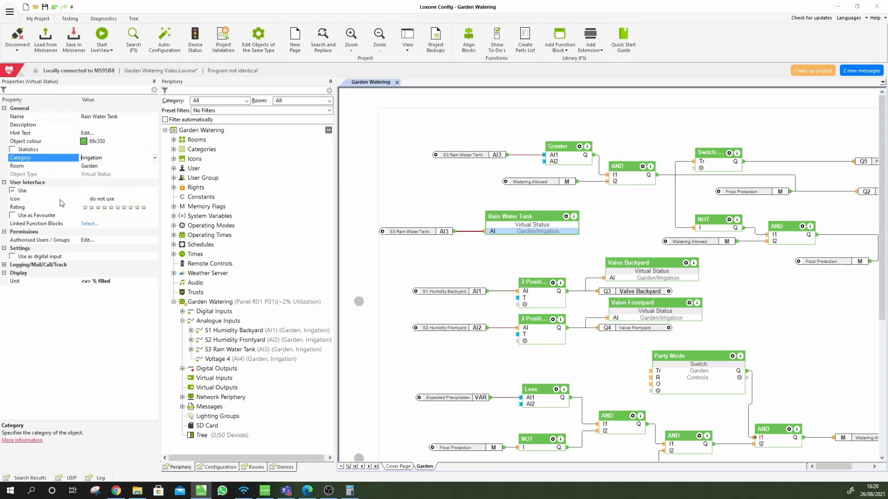
left_click(110, 199)
left_click(134, 199)
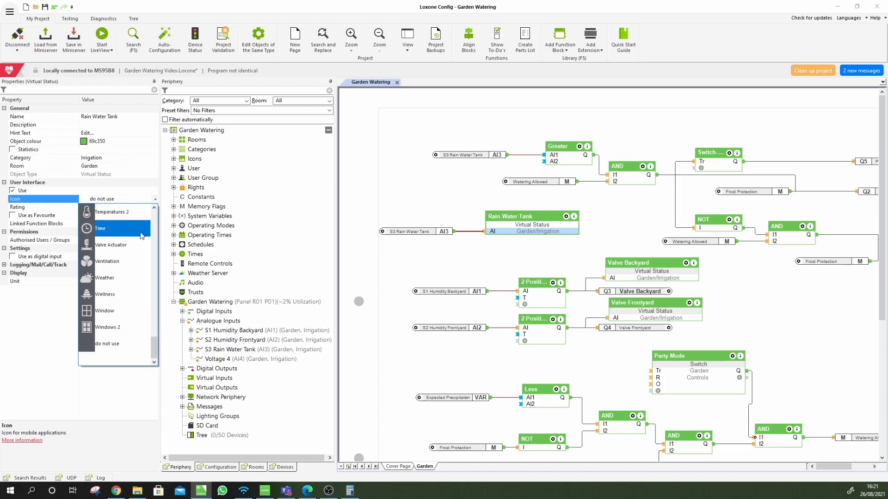
scroll(131, 301, "up", 6)
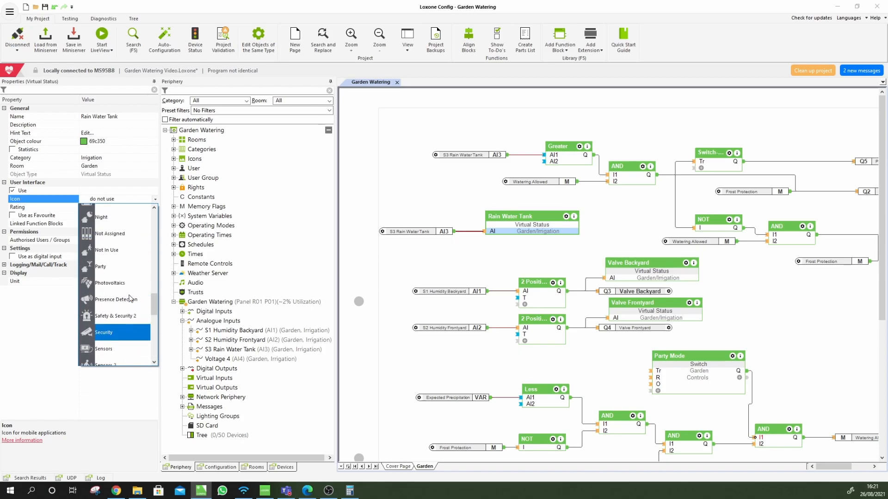
scroll(130, 299, "up", 8)
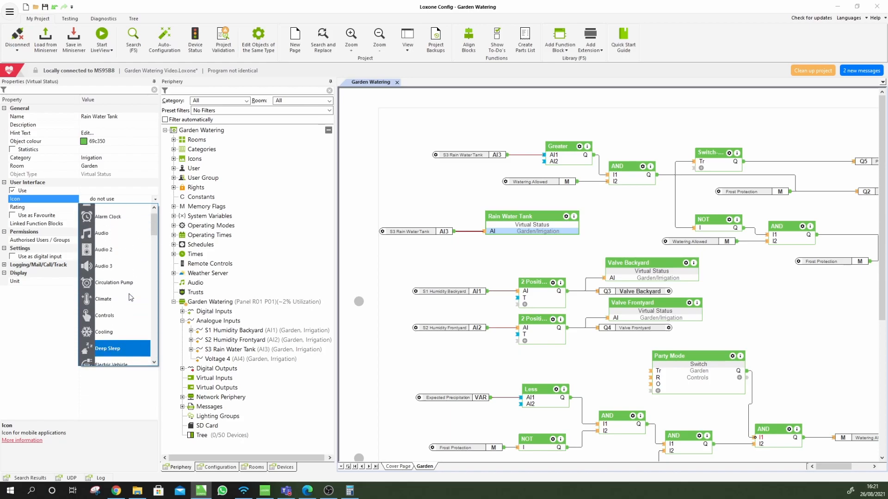
left_click(33, 350)
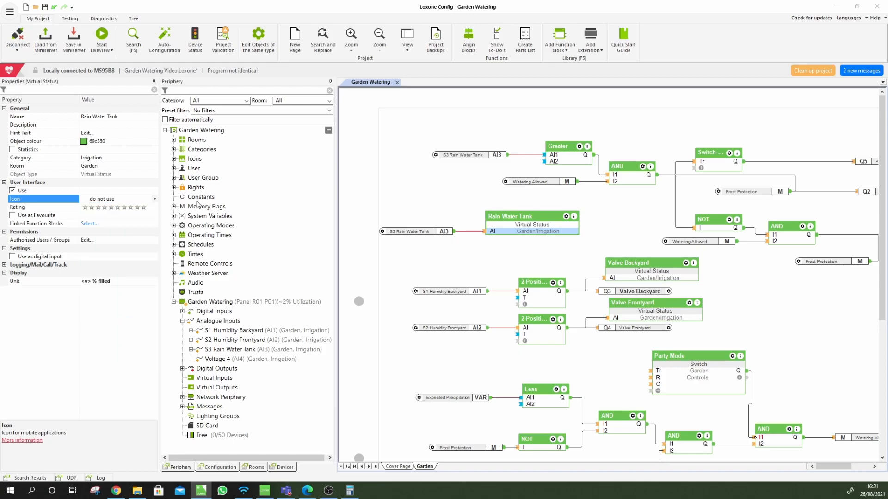
left_click(195, 159)
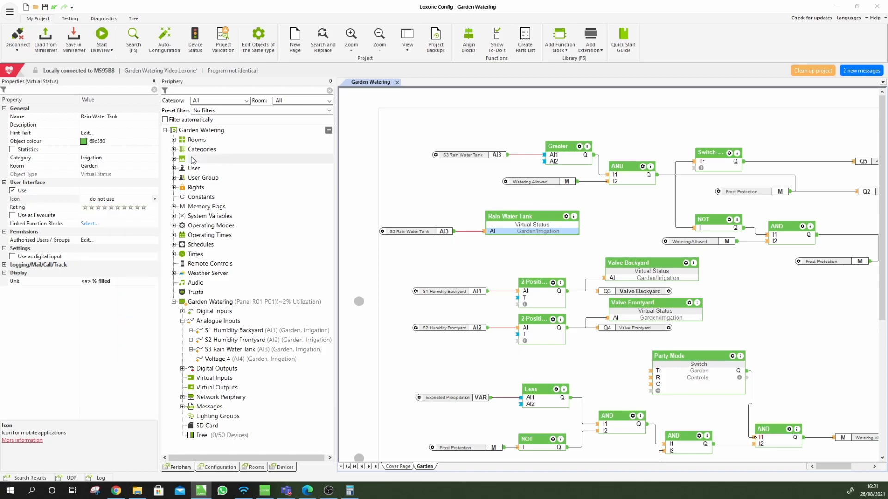
Open Rooms, Categories and Icons and go to the Room Icons list
left_click(295, 42)
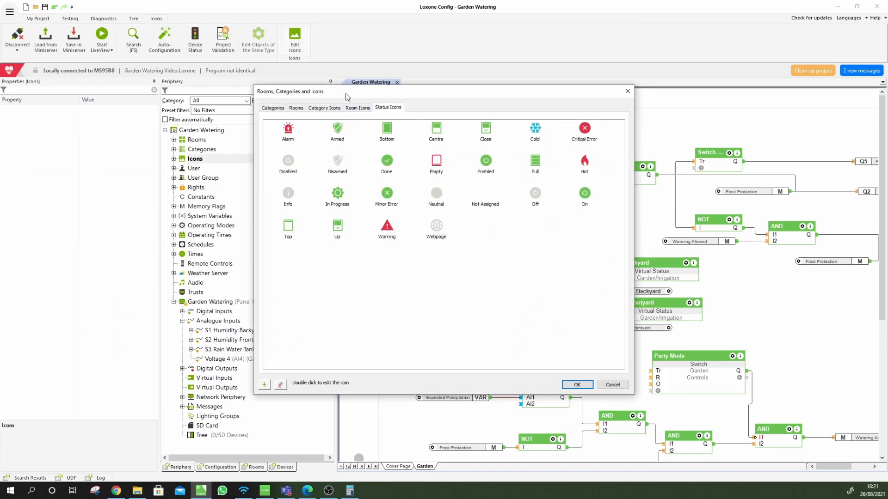
left_click(365, 109)
left_click(322, 108)
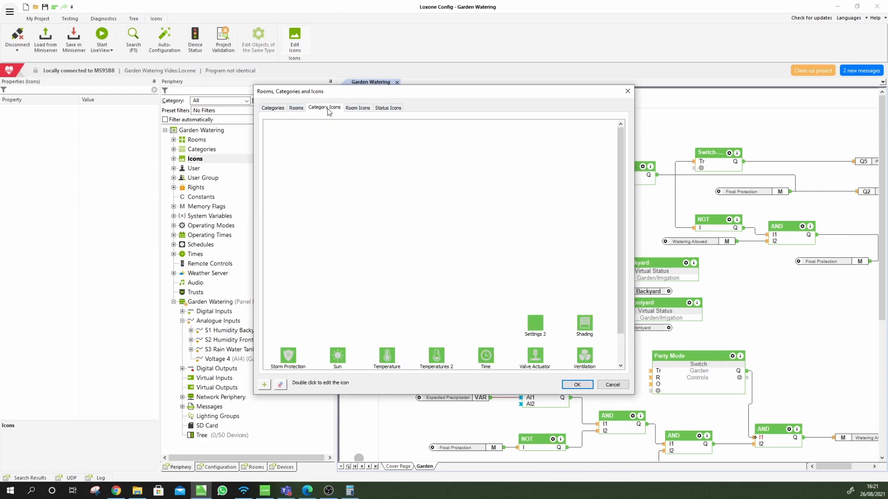
left_click(296, 110)
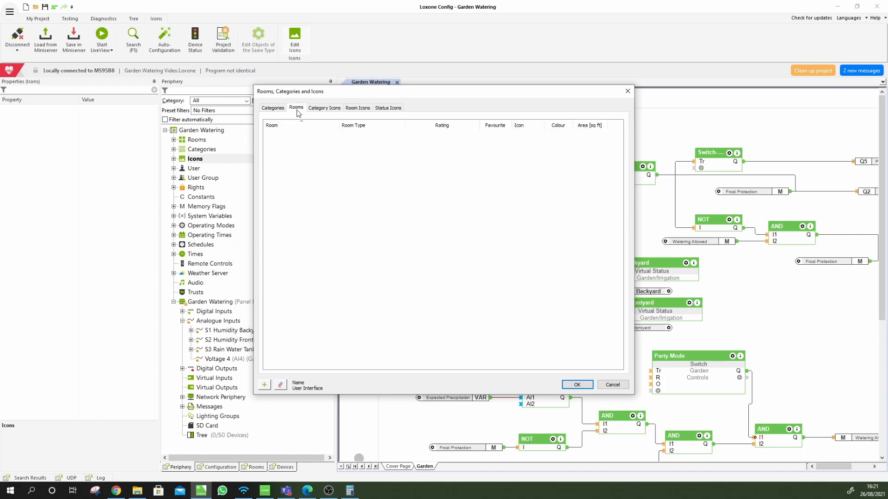
left_click(274, 110)
left_click(367, 110)
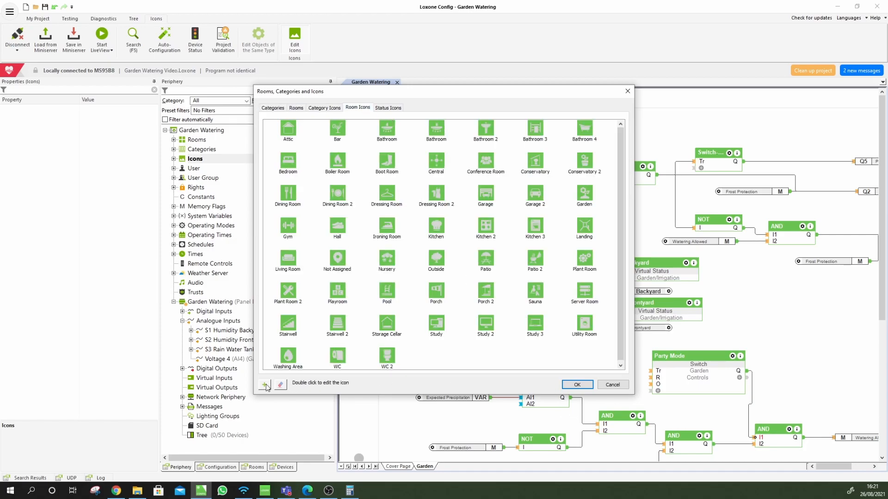
Add a hand-drawn tank icon named 'Rain water' and close the window
left_click(265, 386)
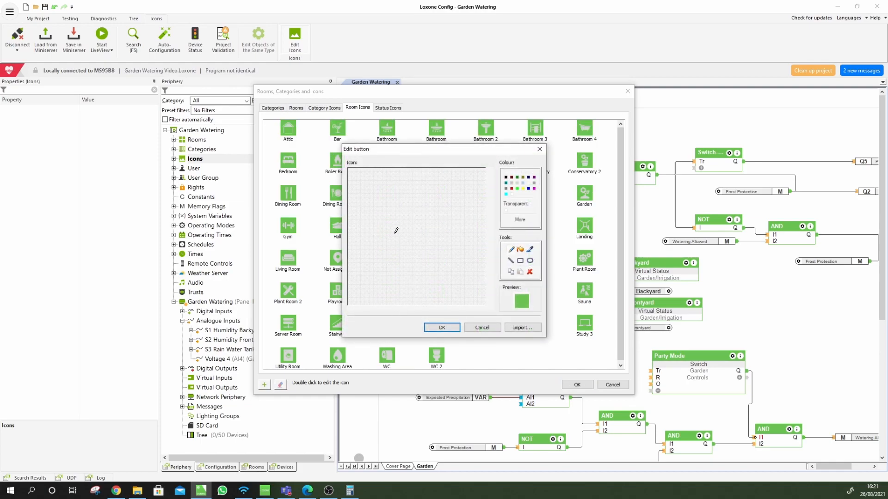
mouse_move(384, 211)
left_mouse_down()
mouse_move(385, 284)
mouse_move(426, 255)
mouse_move(427, 203)
mouse_move(401, 214)
mouse_move(424, 218)
mouse_move(406, 239)
mouse_move(420, 240)
mouse_move(410, 264)
left_mouse_up()
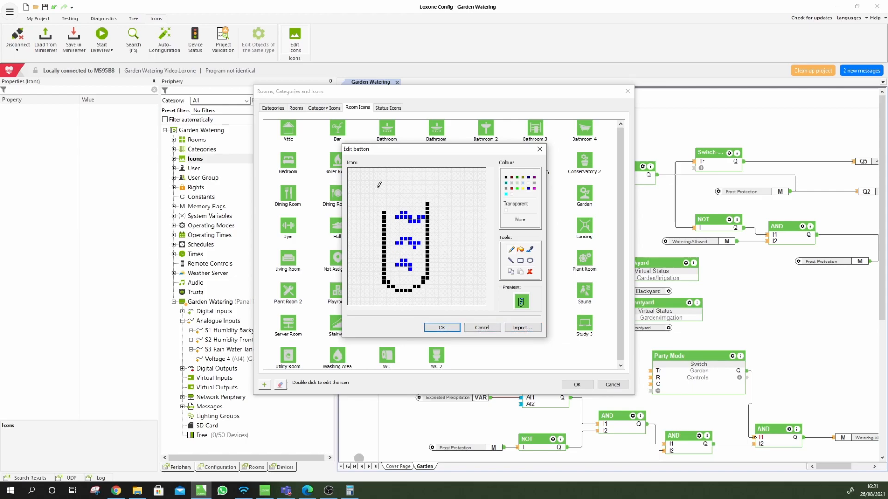
left_click(442, 326)
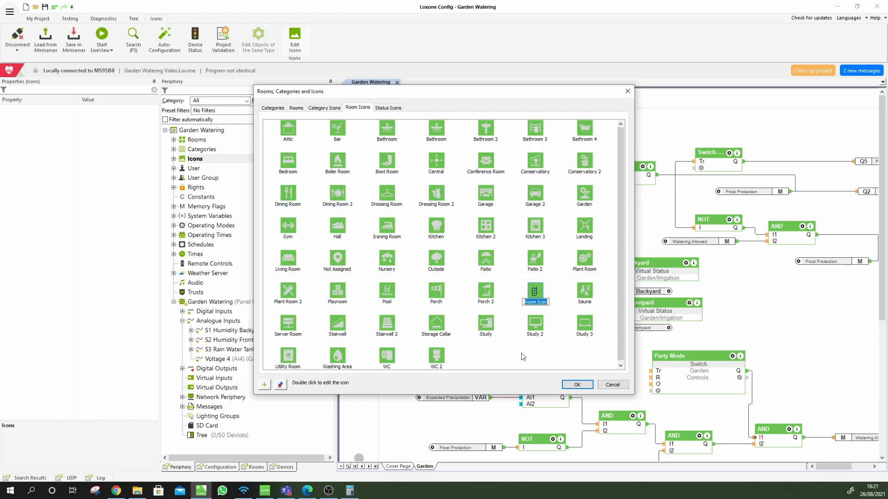
type("Rain water")
key("Return")
left_click(577, 385)
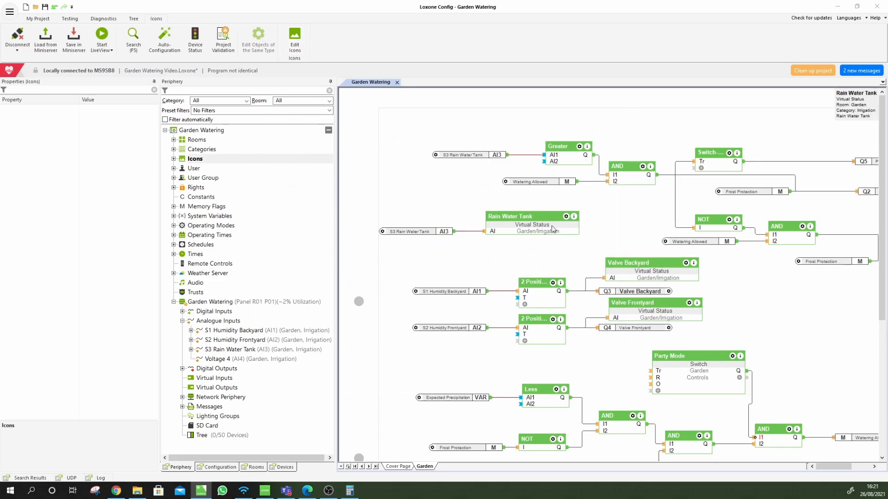
Set the Rain Water Tank block's Icon to Irrigation 2
left_click(570, 231)
left_click(114, 199)
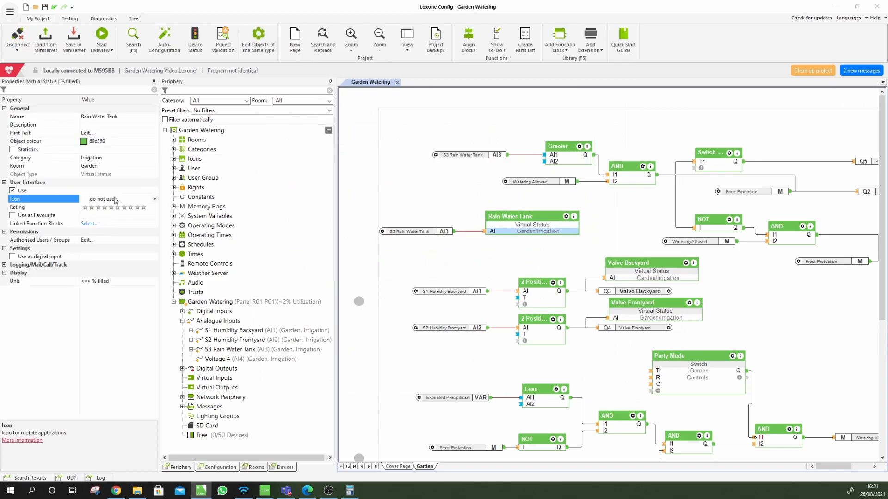
left_click(154, 200)
scroll(117, 287, "down", 5)
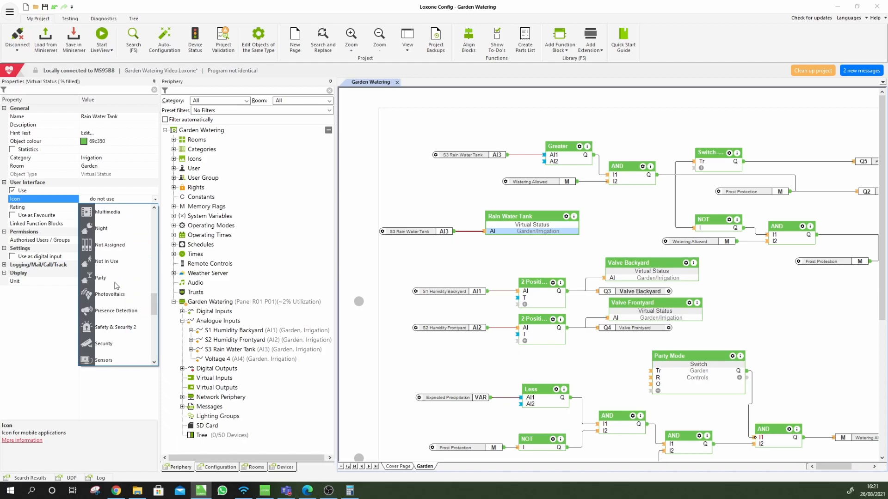
scroll(118, 288, "up", 5)
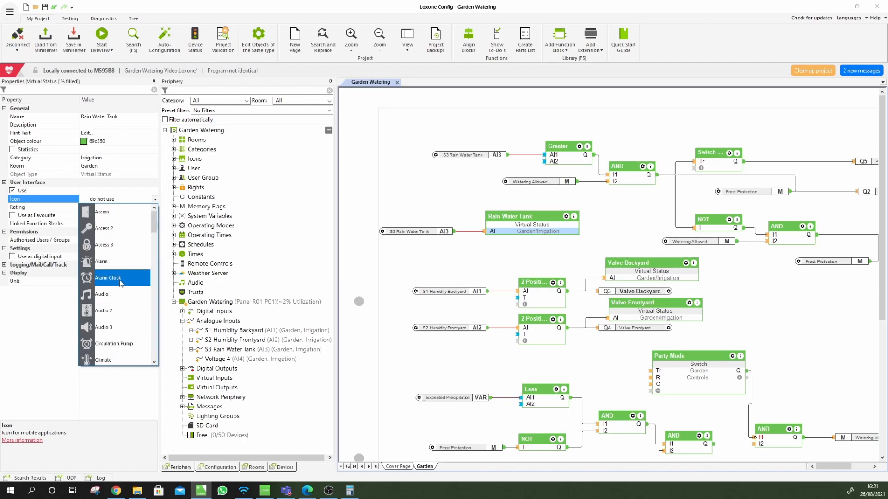
scroll(119, 285, "down", 3)
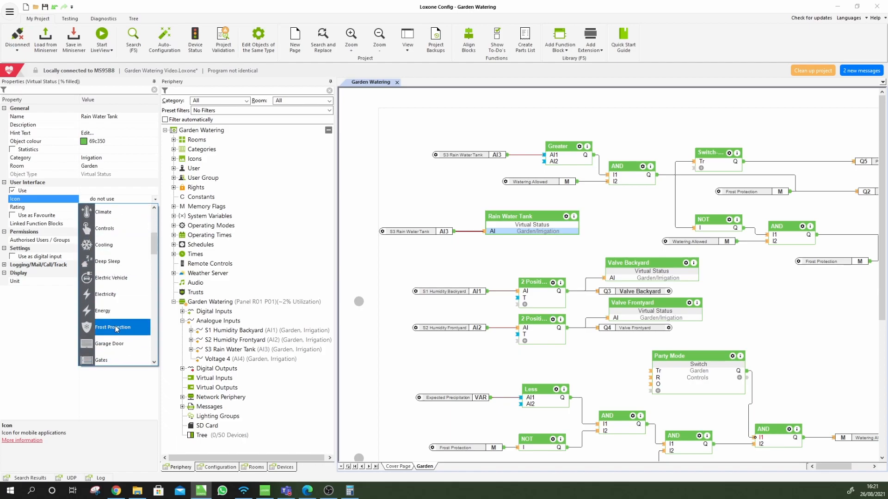
scroll(117, 324, "down", 4)
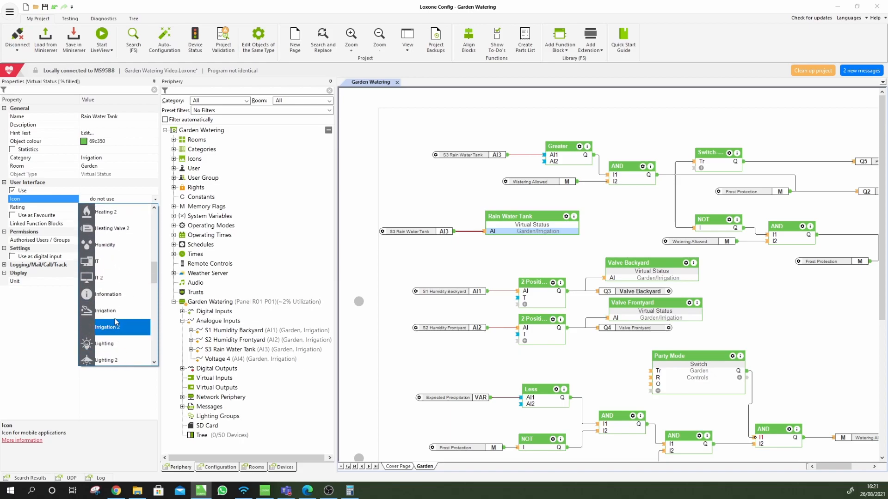
left_click(117, 330)
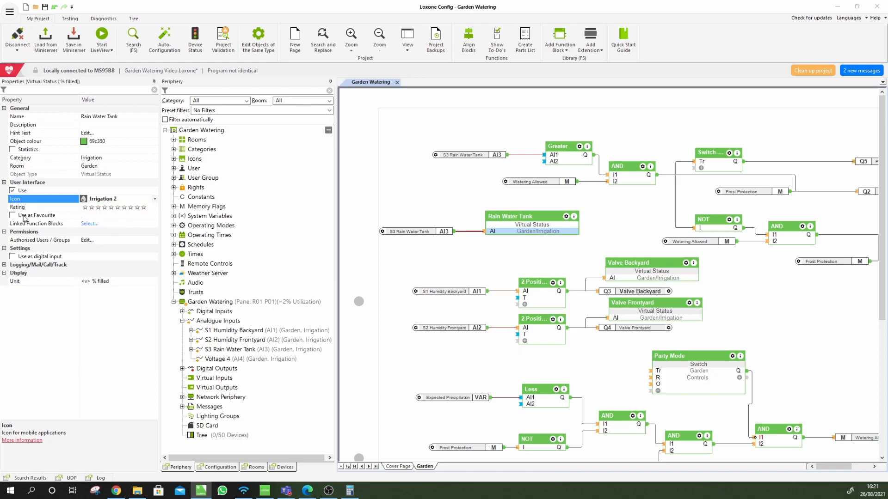
Reselect the Rain Water Tank block and save the program to the Miniserver
left_click(484, 258)
left_click(535, 227)
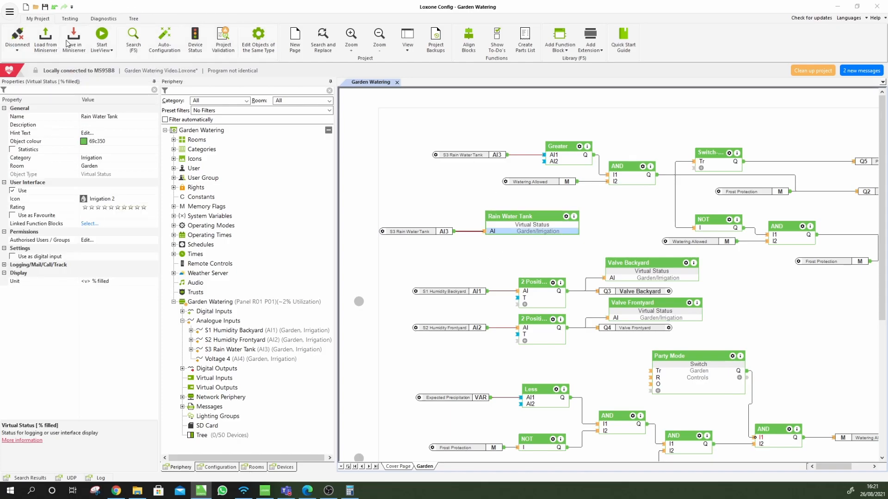
left_click(67, 43)
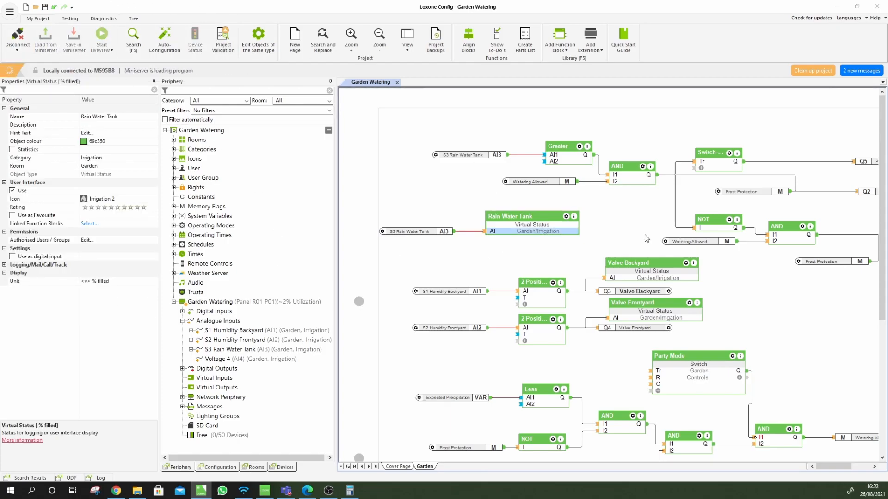
Switch to the Chrome web interface and dismiss the External Access Blocked warning
left_click(116, 490)
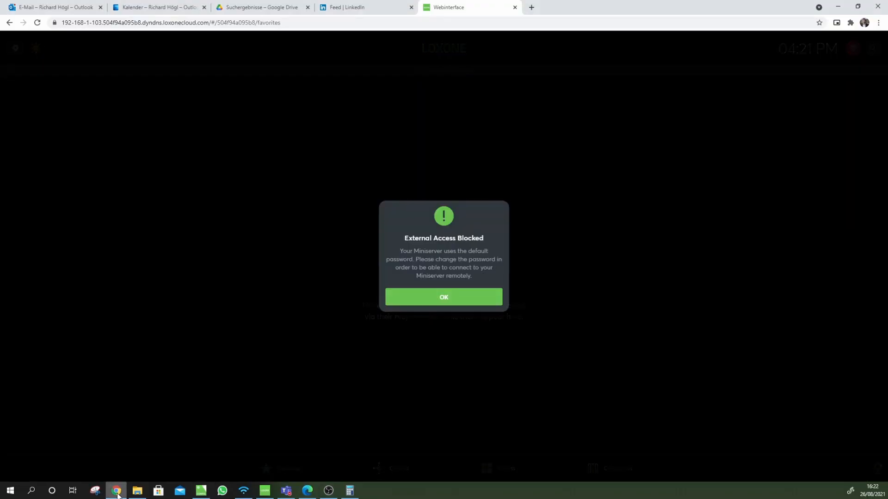
left_click(460, 300)
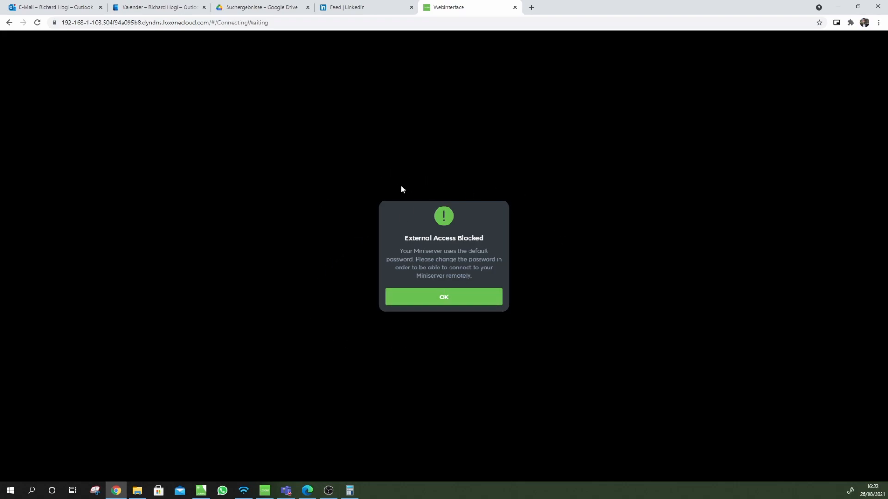
left_click(445, 296)
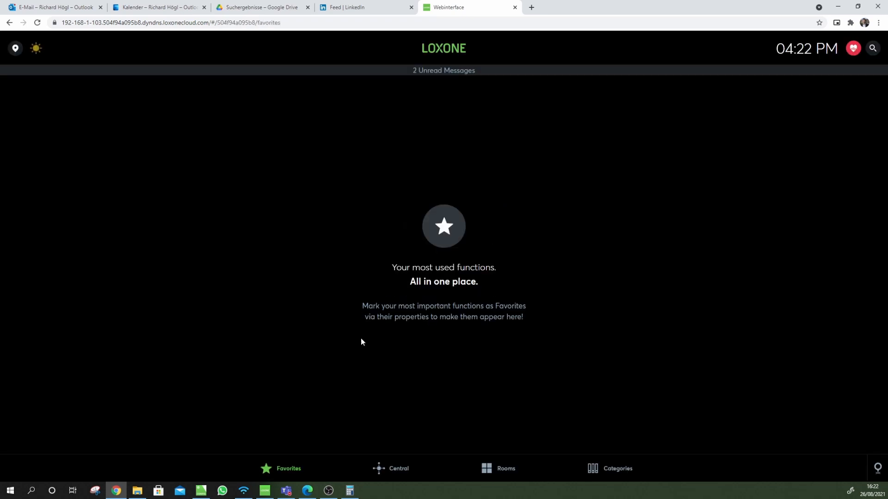
Open the Garden room and check the Rain Water Tank at 27 % filled beside the valves
left_click(502, 468)
left_click(289, 128)
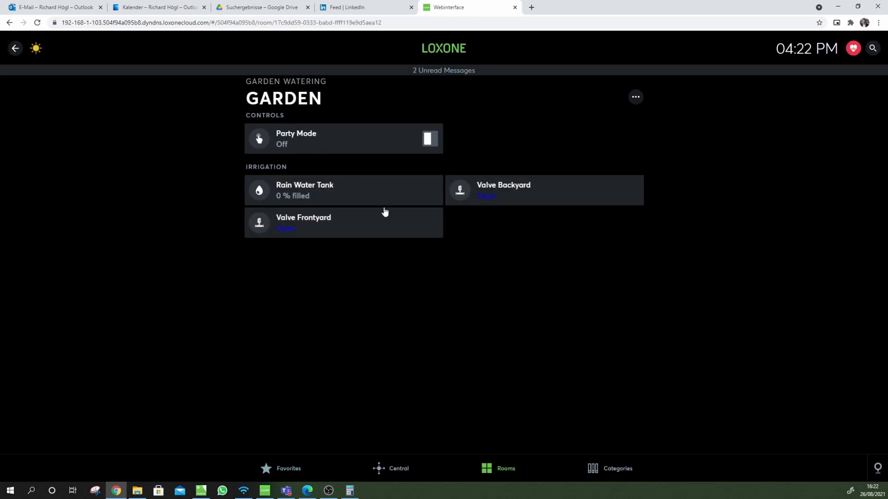
left_click(335, 194)
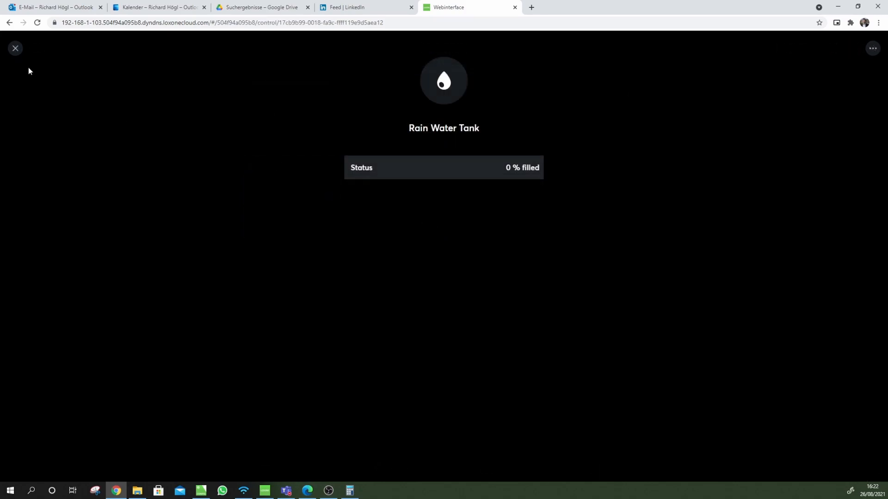
left_click(15, 48)
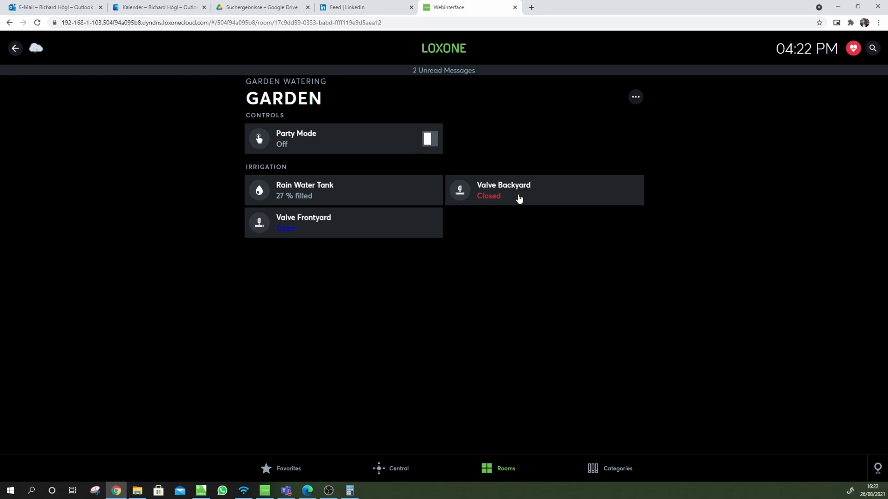
left_click(307, 490)
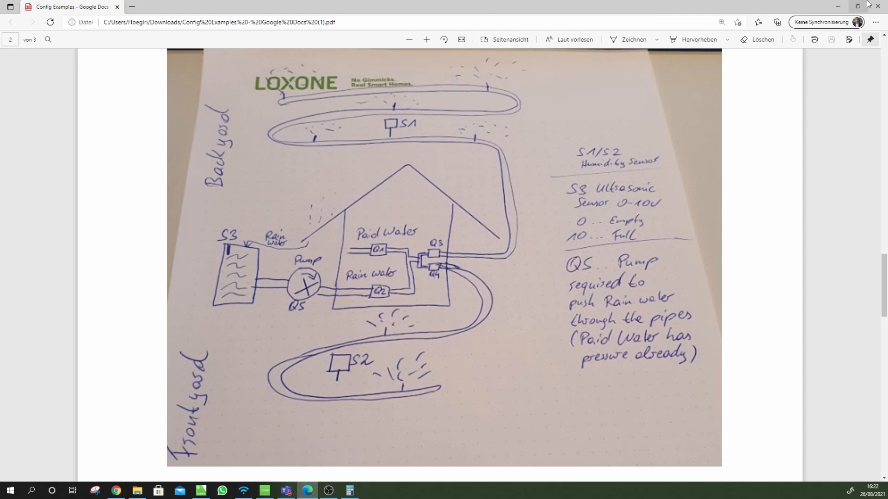
Minimize the Edge PDF window to reveal the Garden room in Chrome
left_click(838, 7)
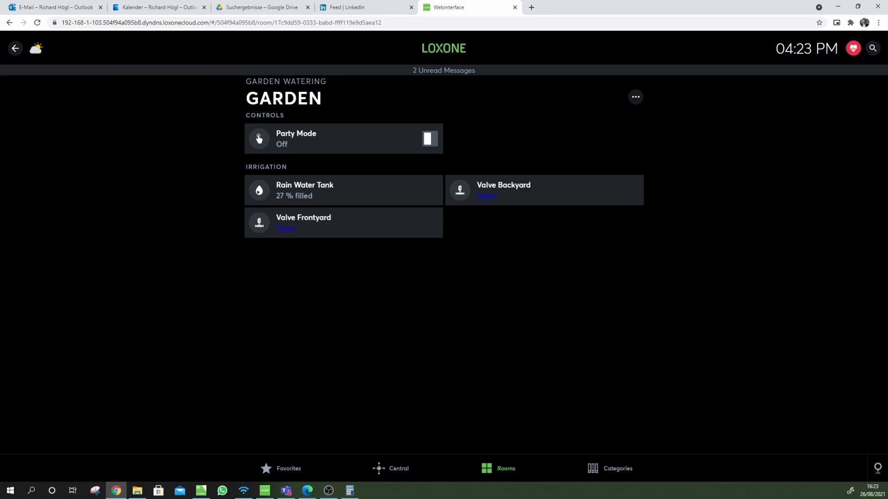
Switch back to Loxone Config and navigate the Garden Watering page, inspecting the Threshold Switch
left_click(201, 491)
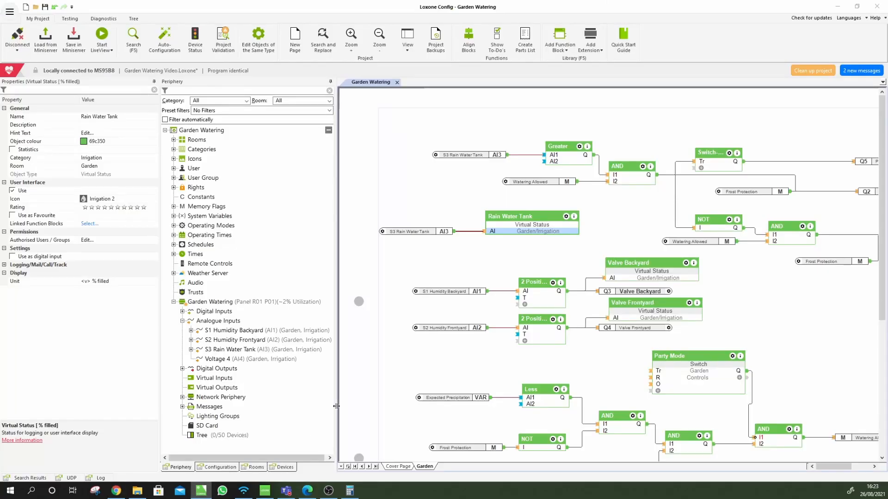
left_click(787, 311)
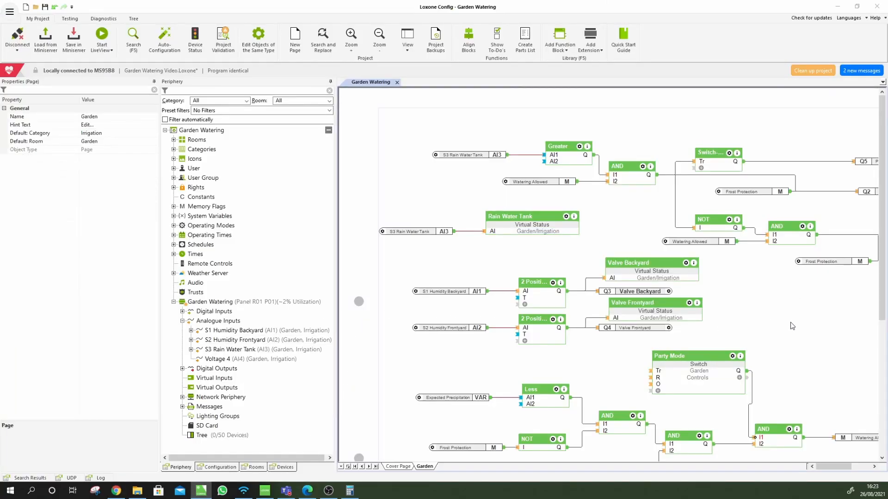
left_click_drag(832, 464, 839, 464)
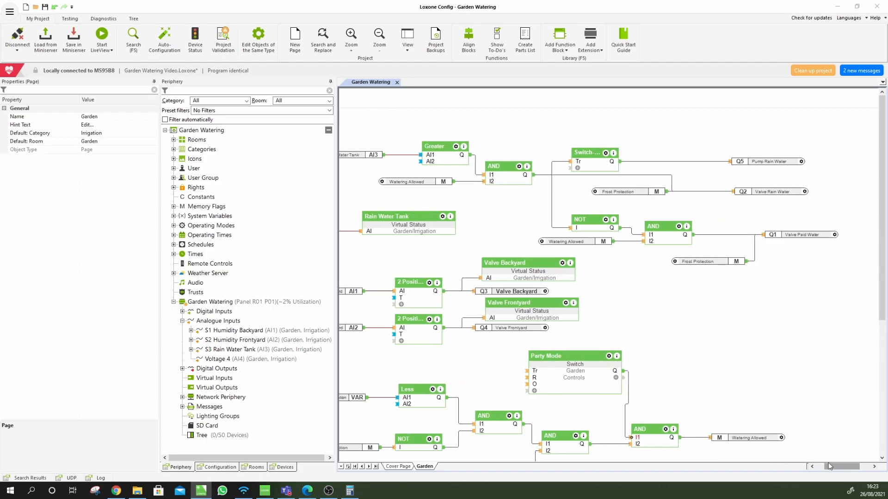
scroll(732, 357, "down", 3)
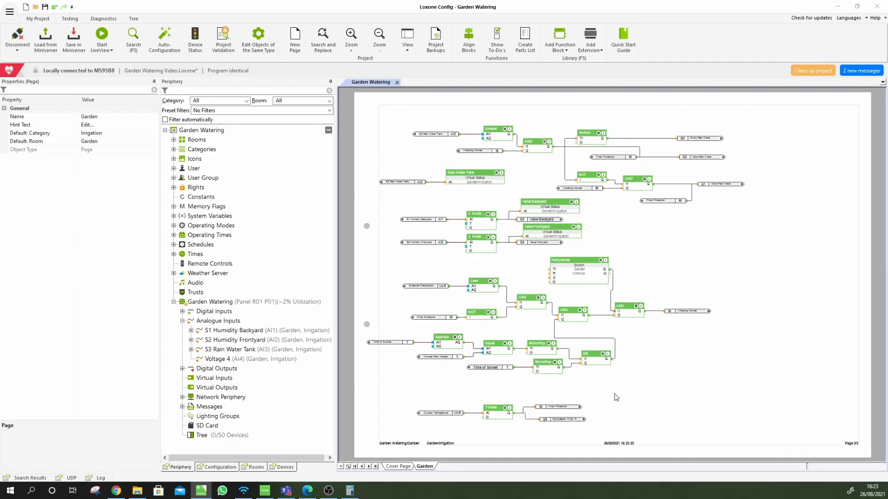
left_click(490, 417)
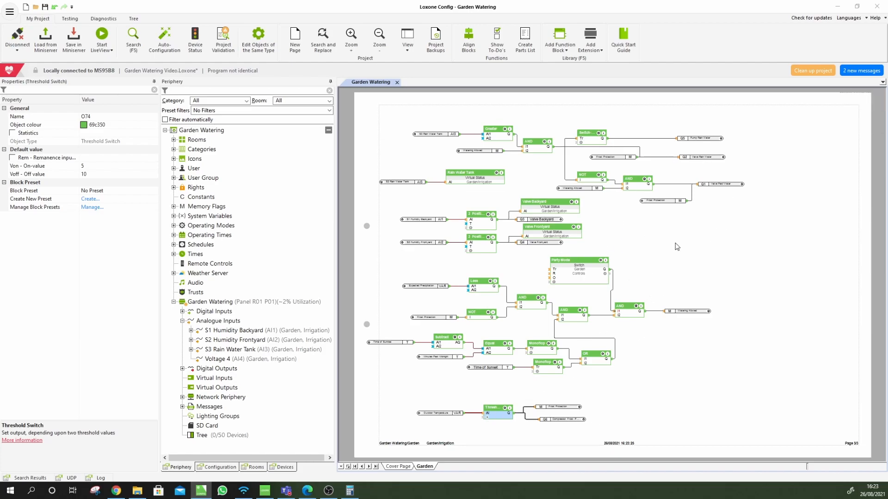
left_click(642, 292)
scroll(647, 294, "up", 3)
scroll(650, 293, "up", 3)
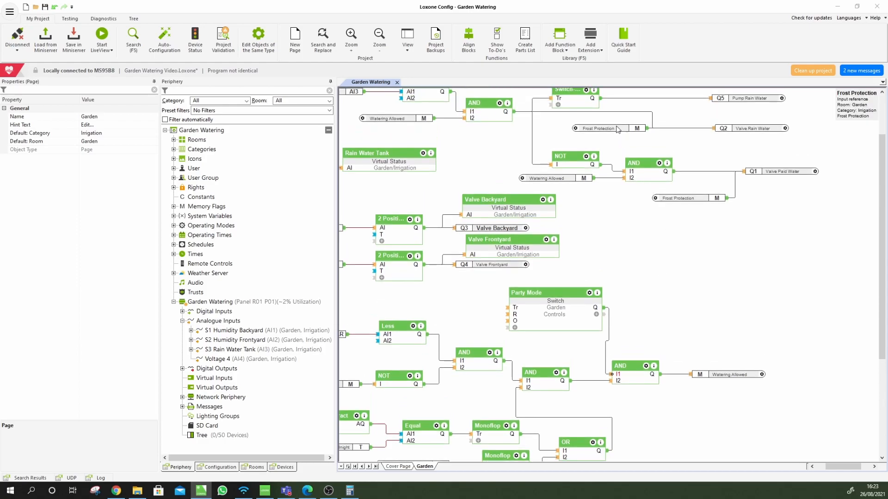
scroll(617, 129, "up", 1)
Shift the Switch-On Delay block slightly to the left
left_click(607, 119)
left_click_drag(608, 120, 584, 119)
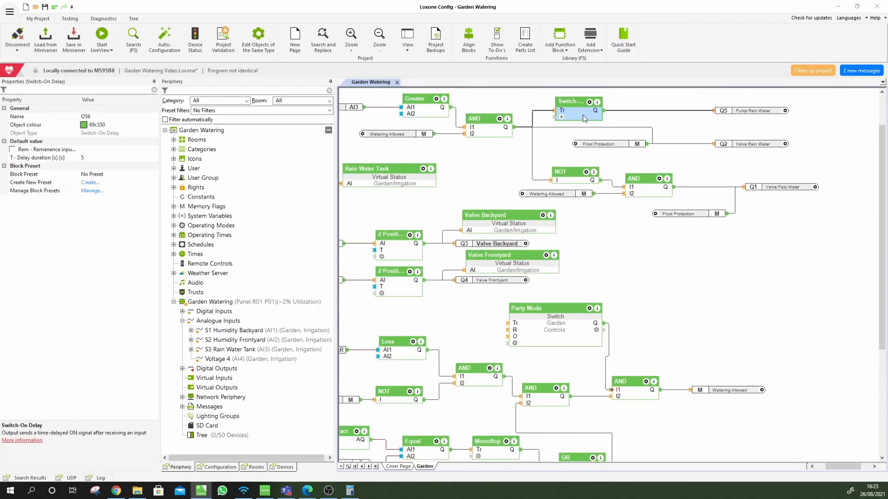
left_click(546, 146)
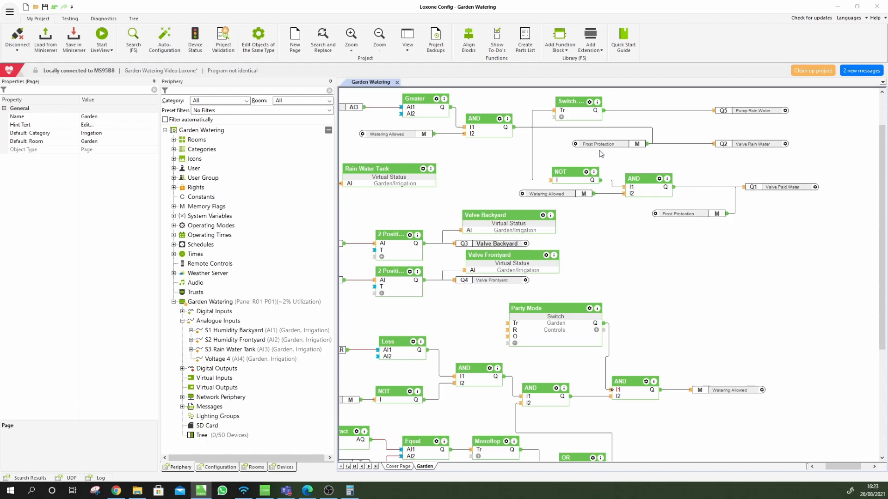
mouse_move(596, 148)
left_click_drag(846, 468, 836, 469)
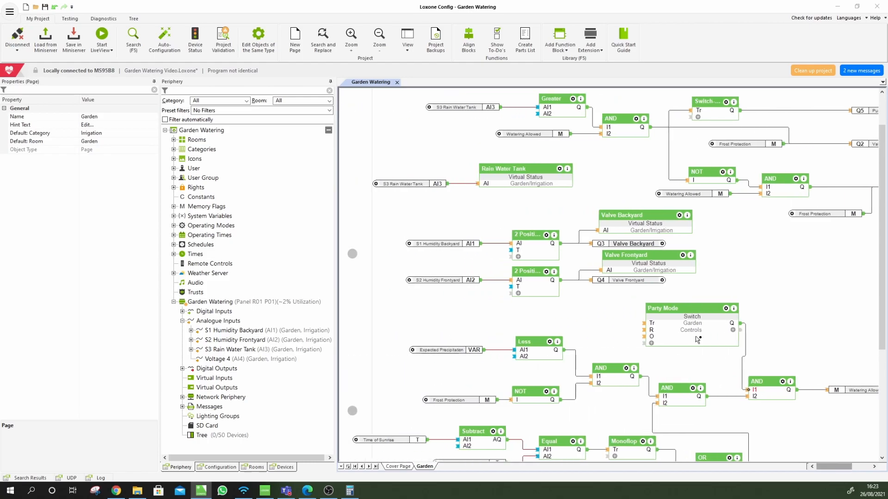